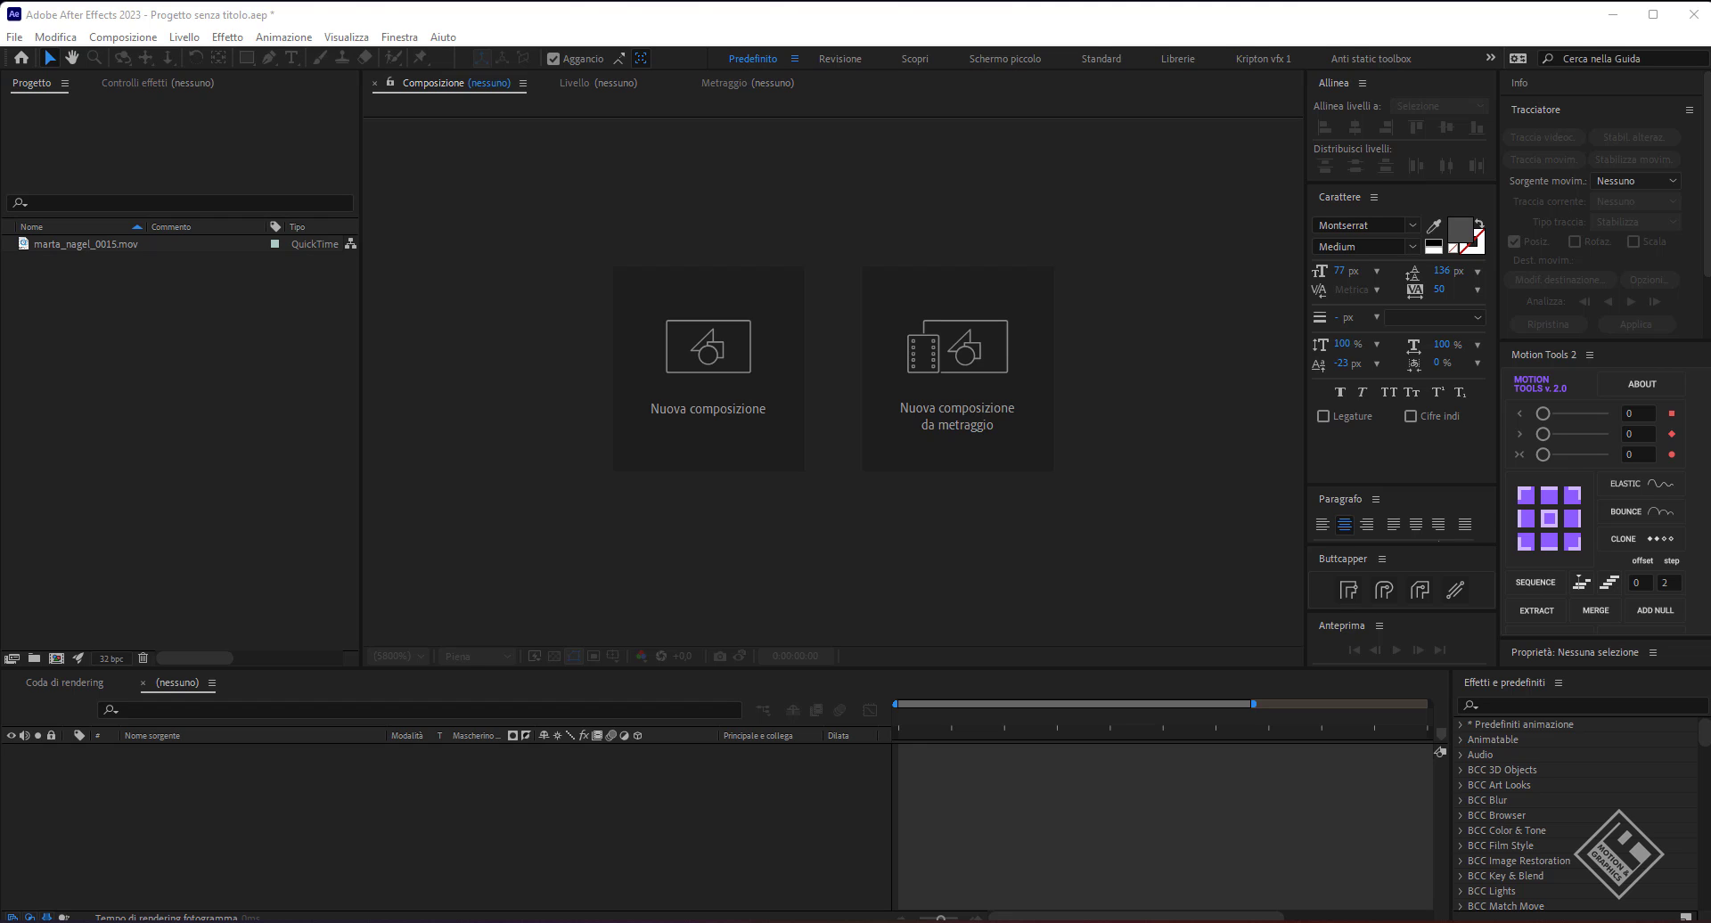
Create a new composition named track.
left_click(1075, 579)
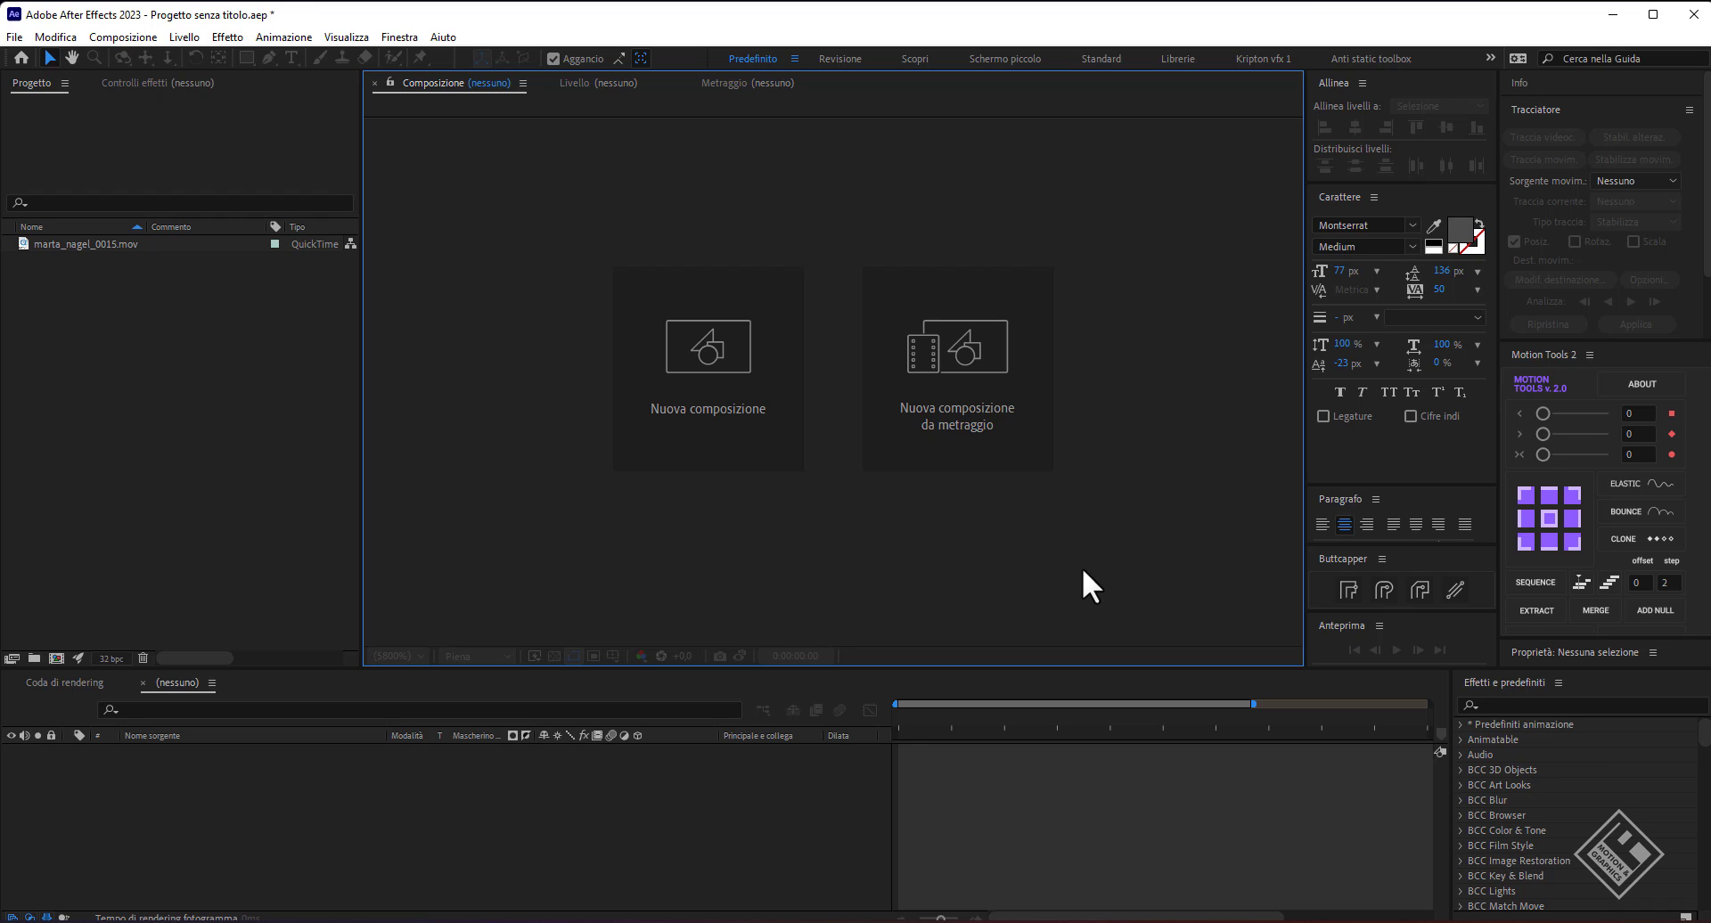
left_click(702, 404)
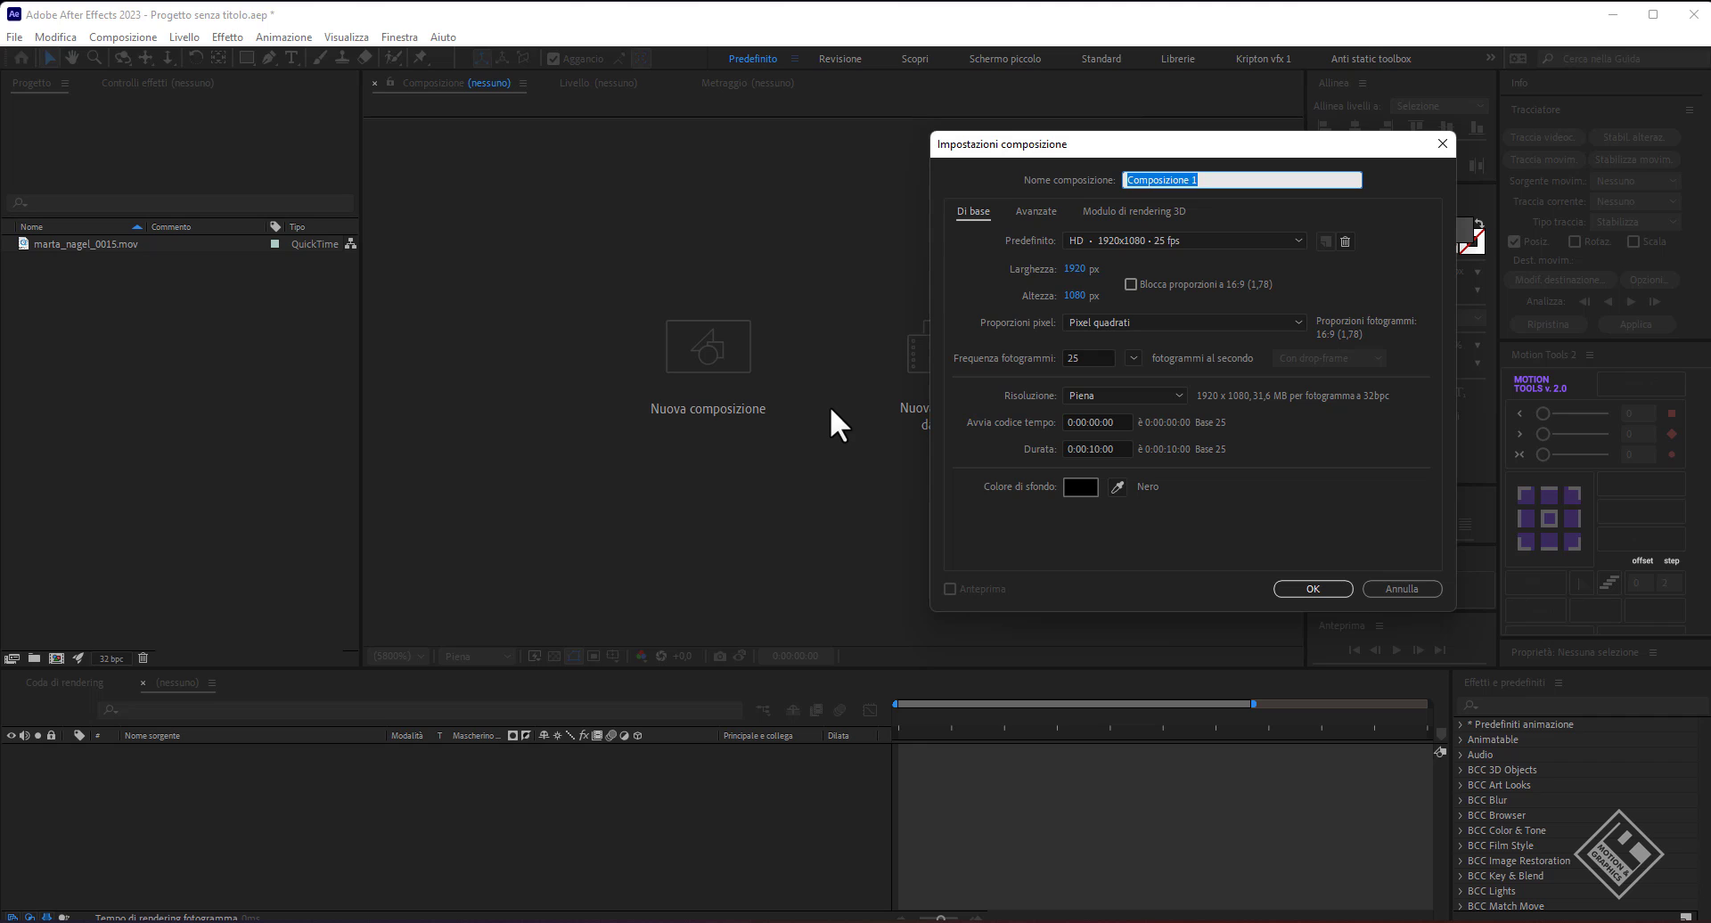
type("track")
left_click(1307, 590)
left_click_drag(66, 243, 218, 792)
right_click(220, 751)
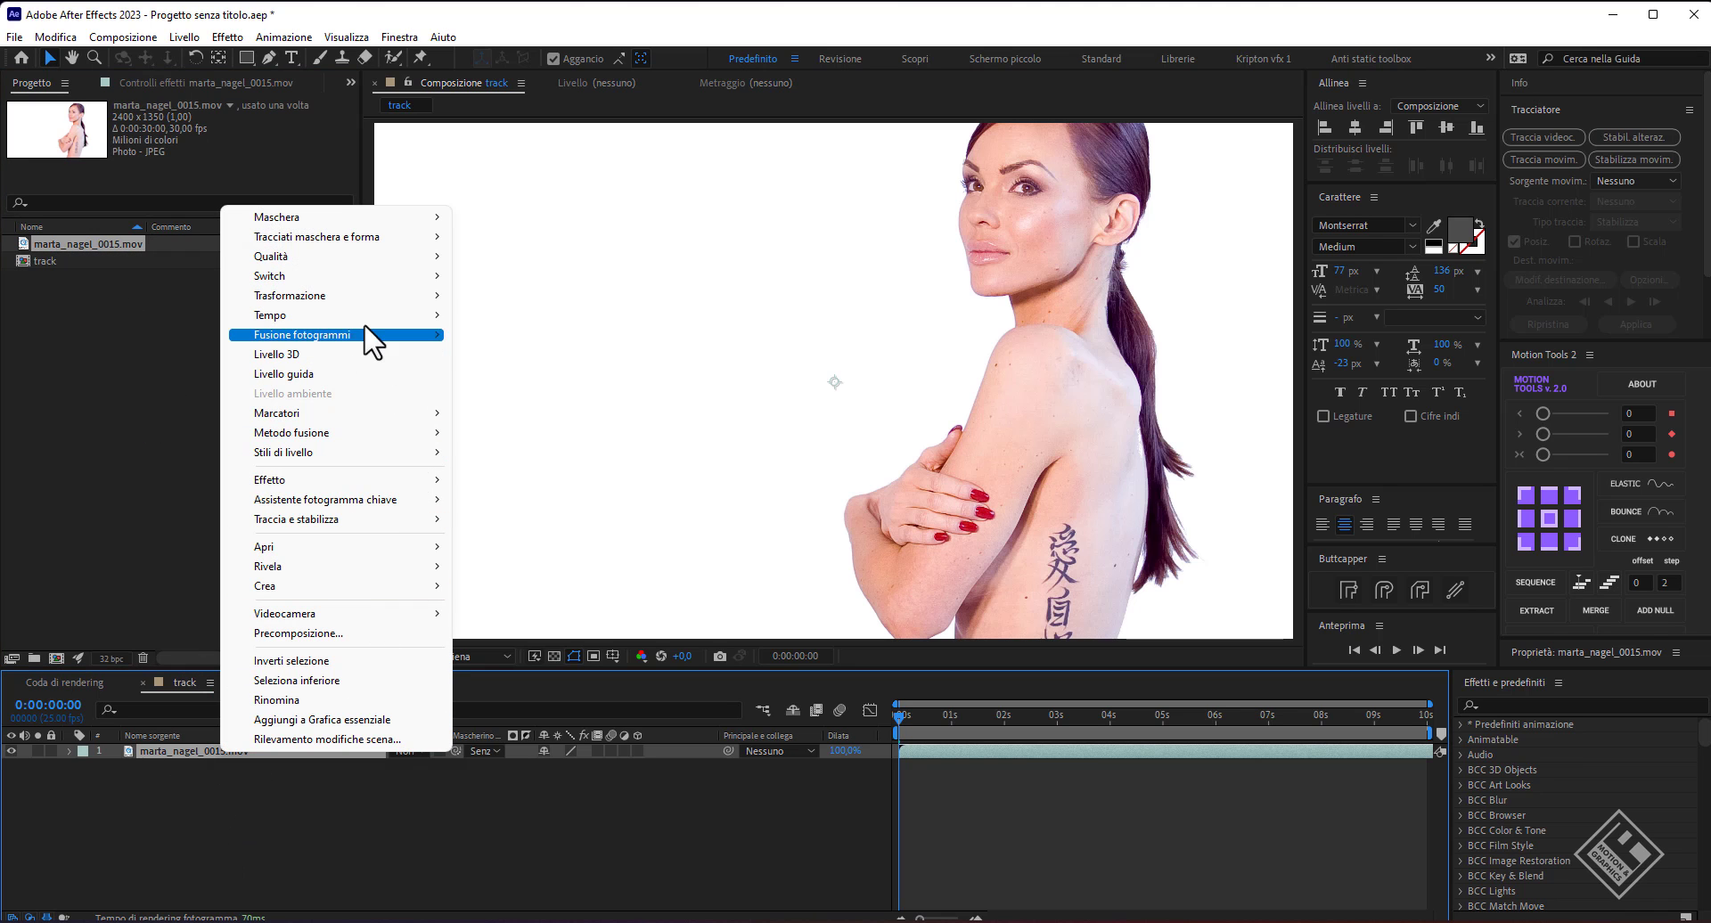
mouse_move(367, 298)
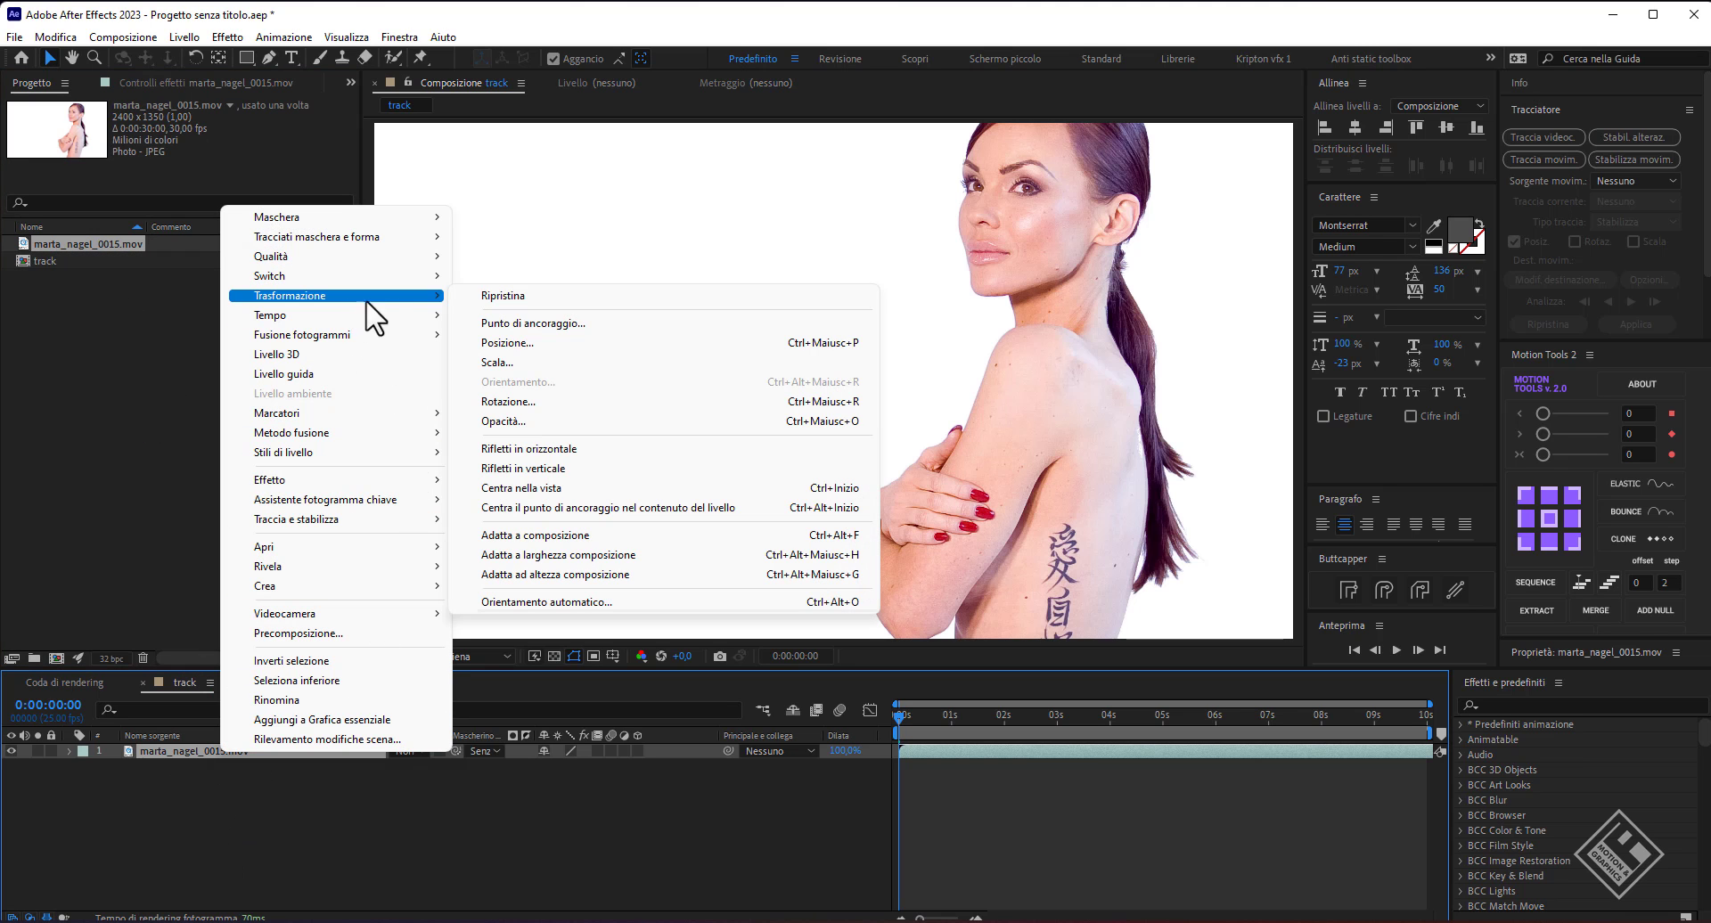
left_click(585, 557)
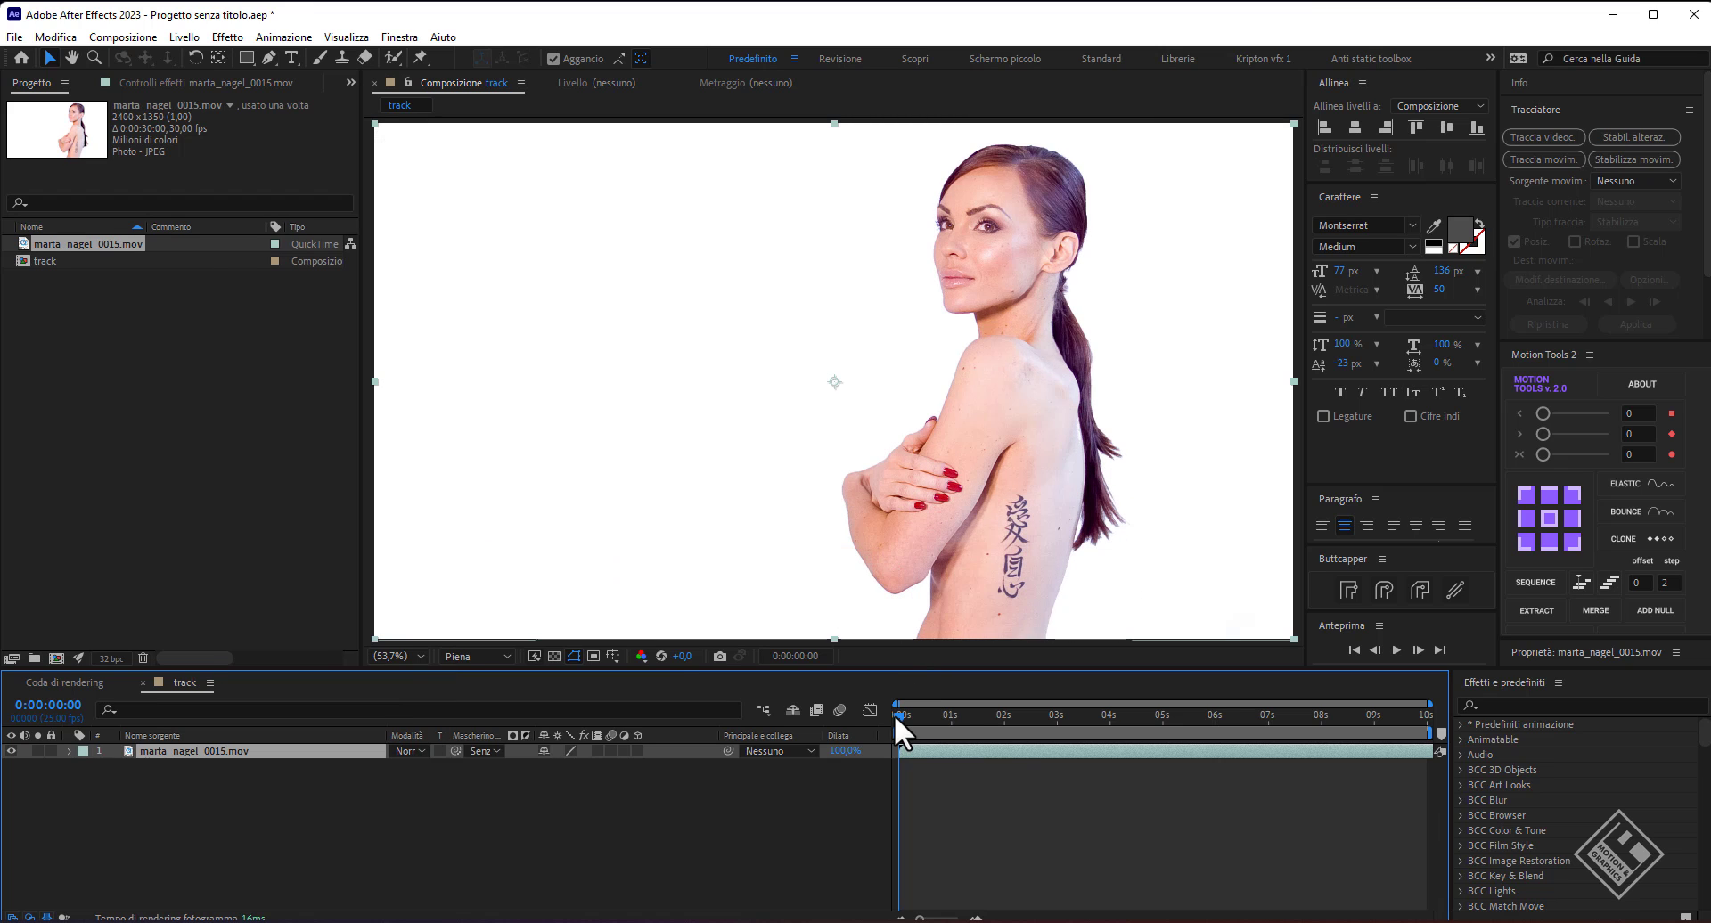
left_click_drag(902, 714, 1402, 727)
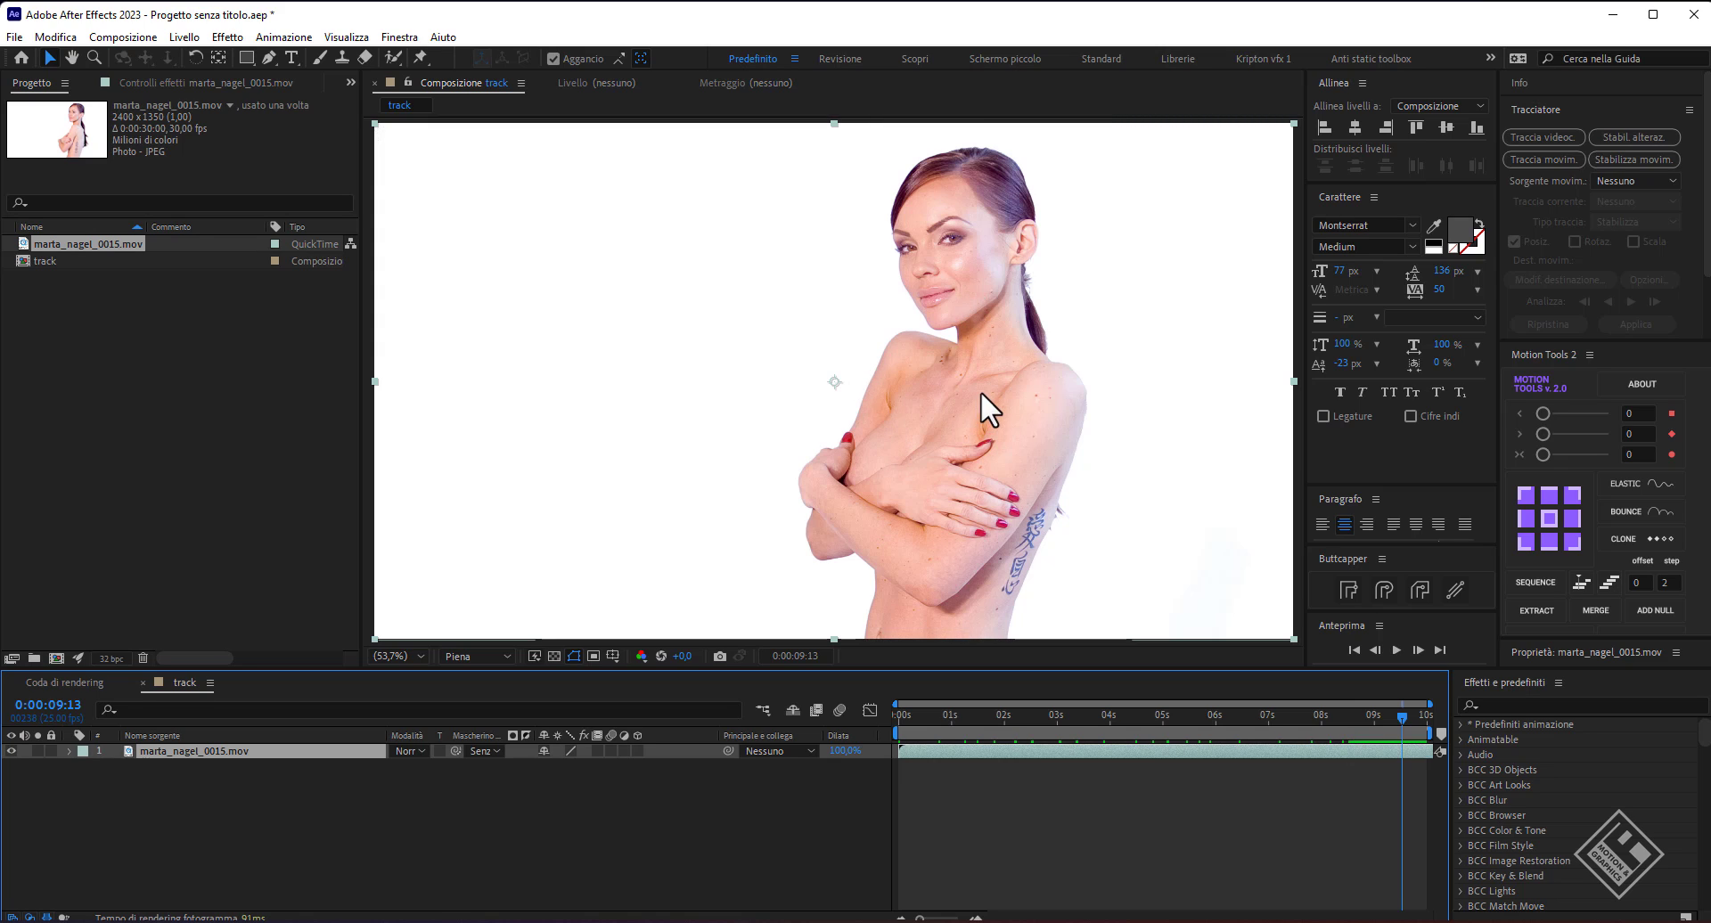
Precompose the clip layer, moving all attributes into the new composition.
right_click(178, 751)
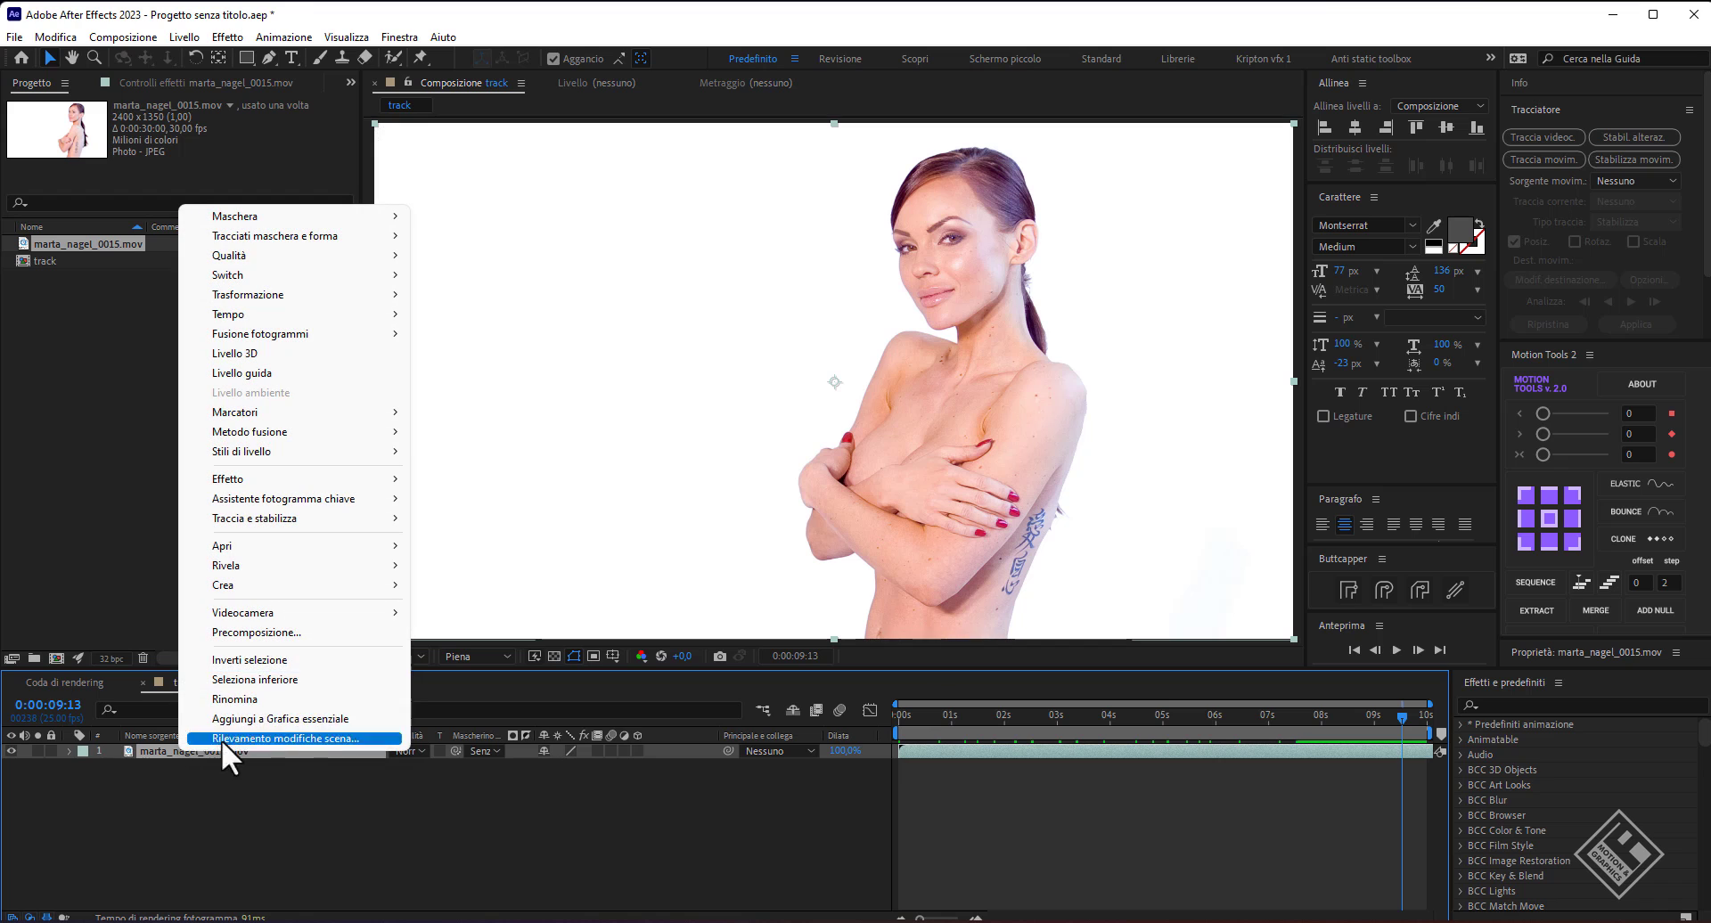
left_click(335, 631)
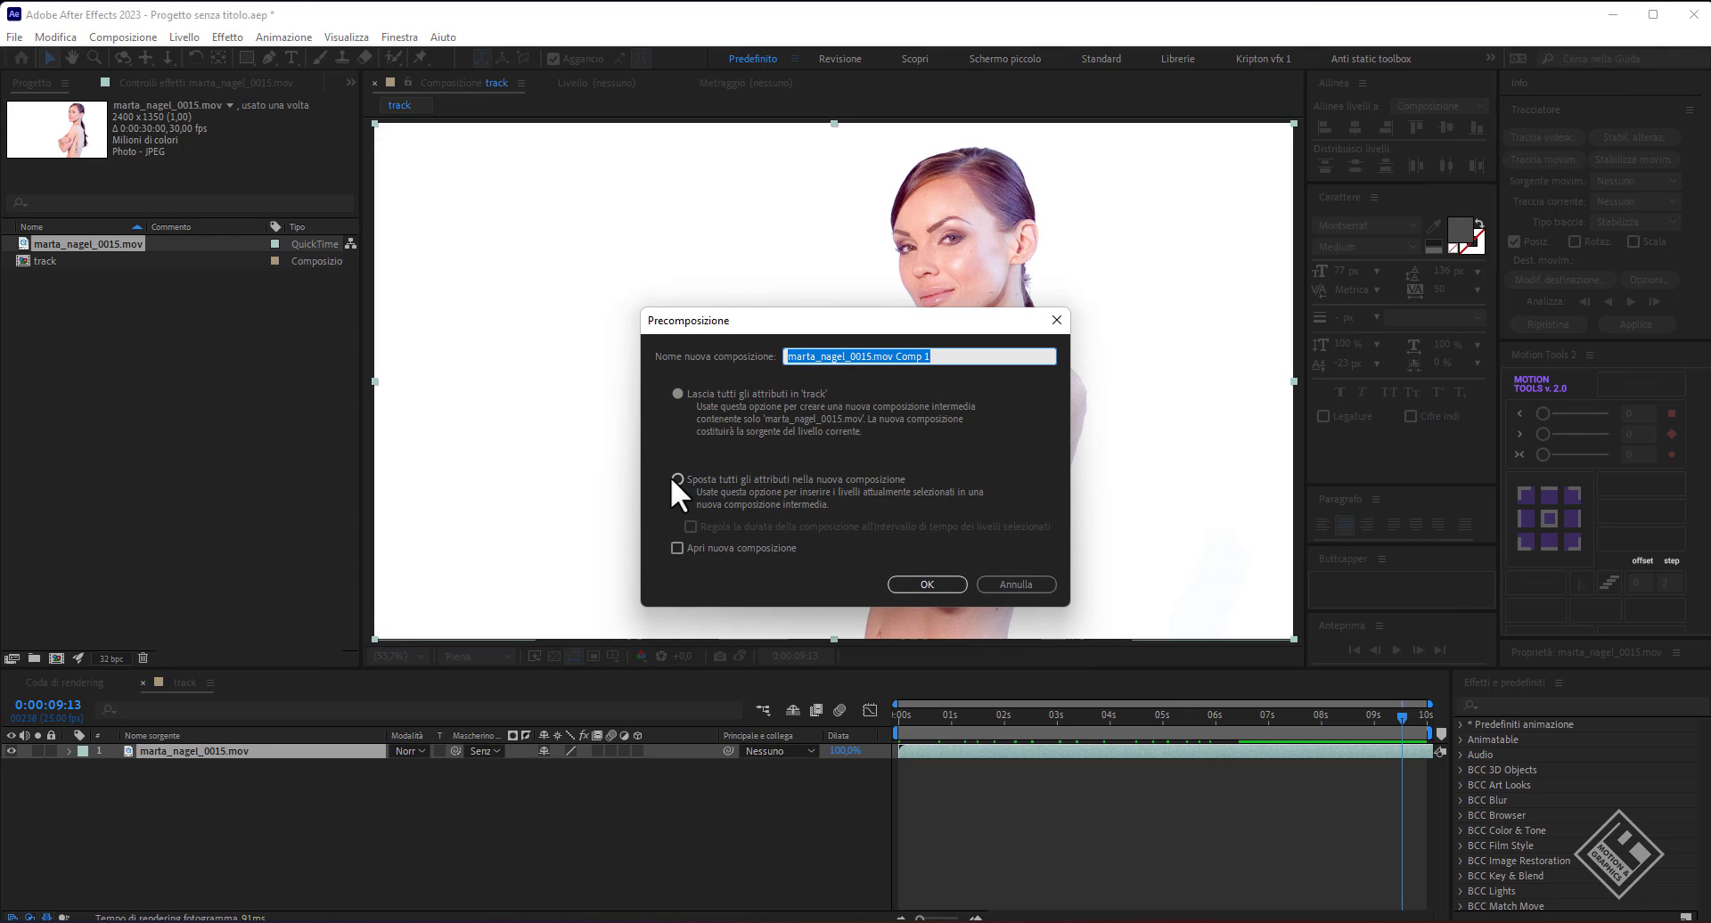
left_click(677, 479)
left_click(921, 585)
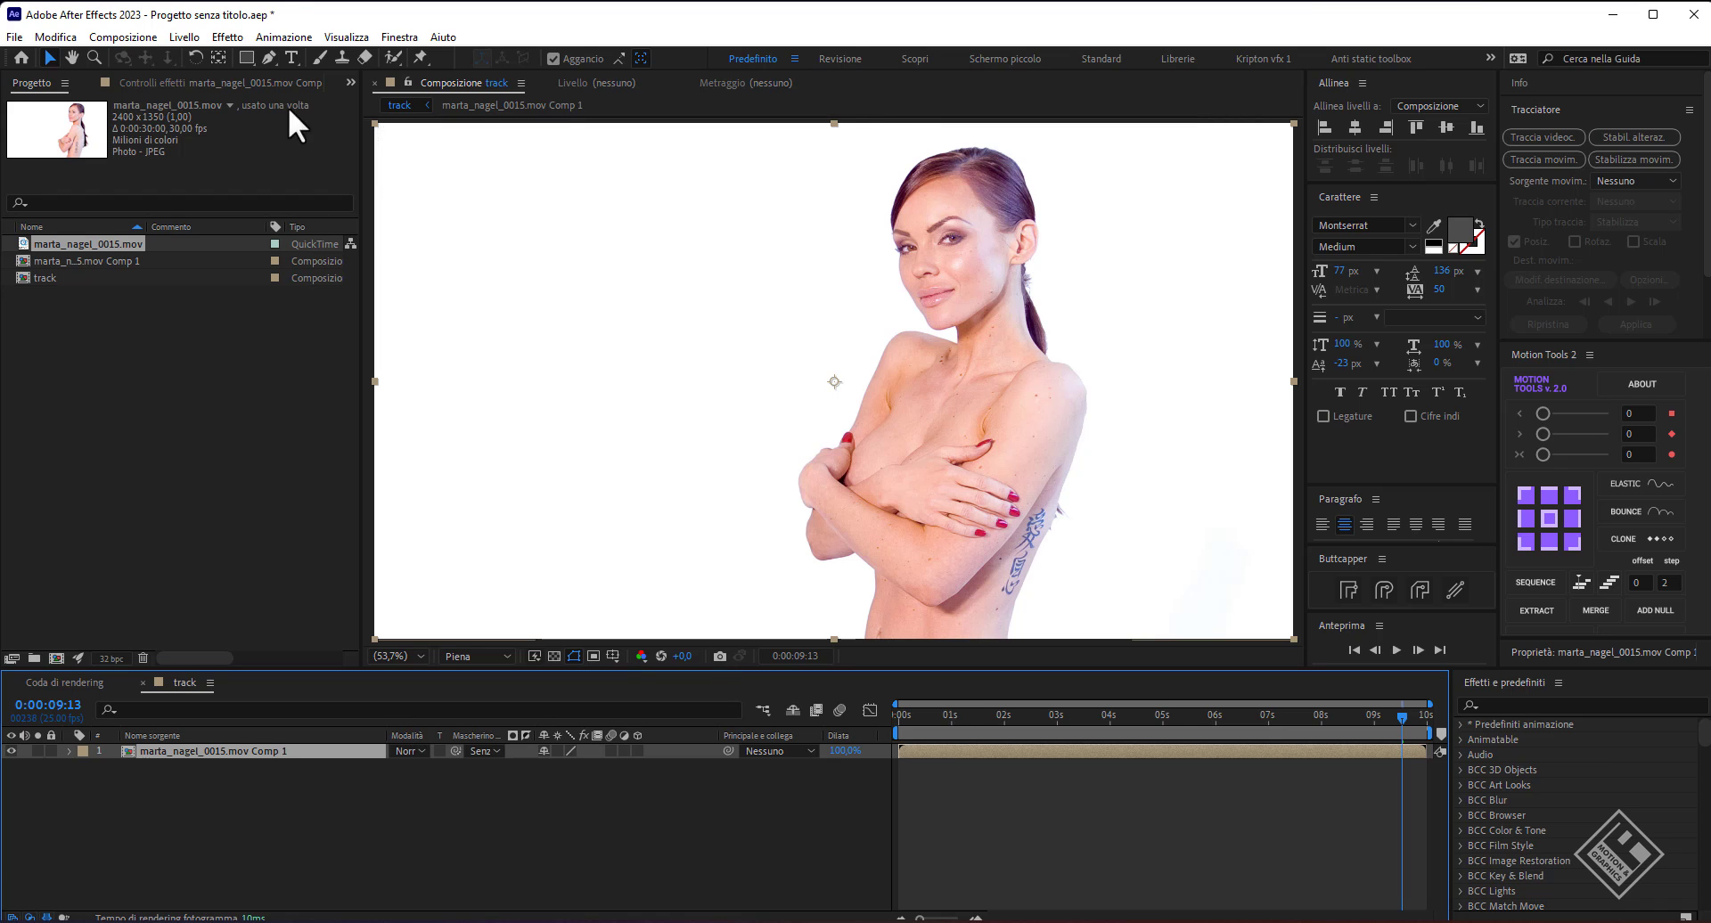
Show the Tracker panel and return to the clip's first frame.
left_click(397, 36)
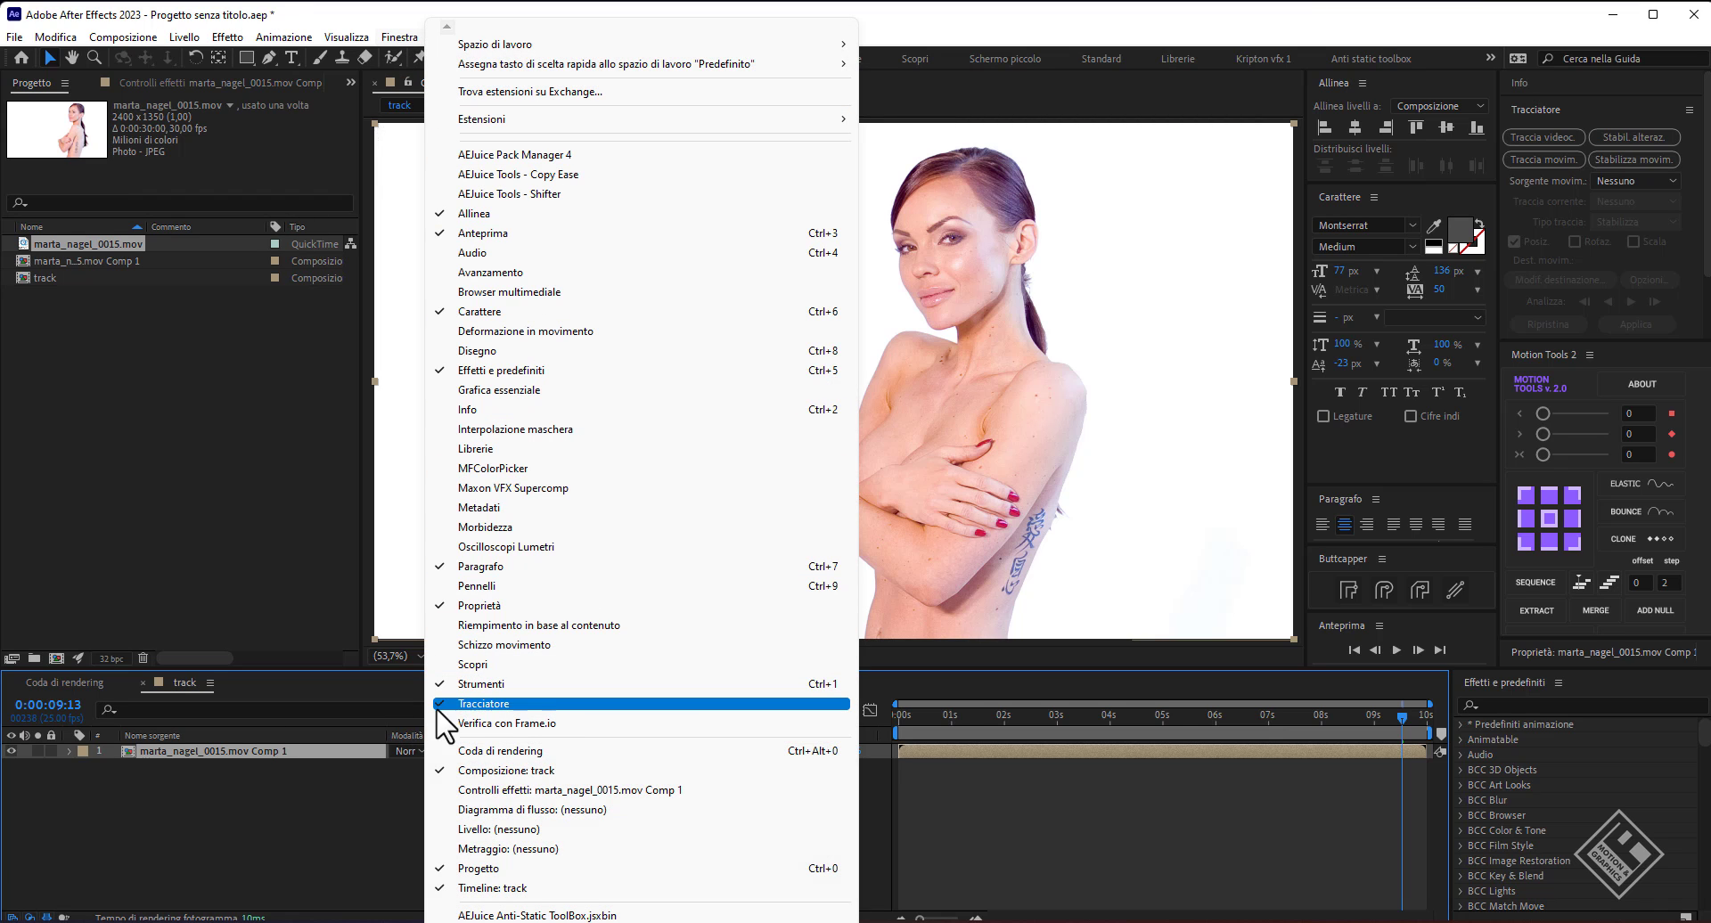
left_click(1538, 157)
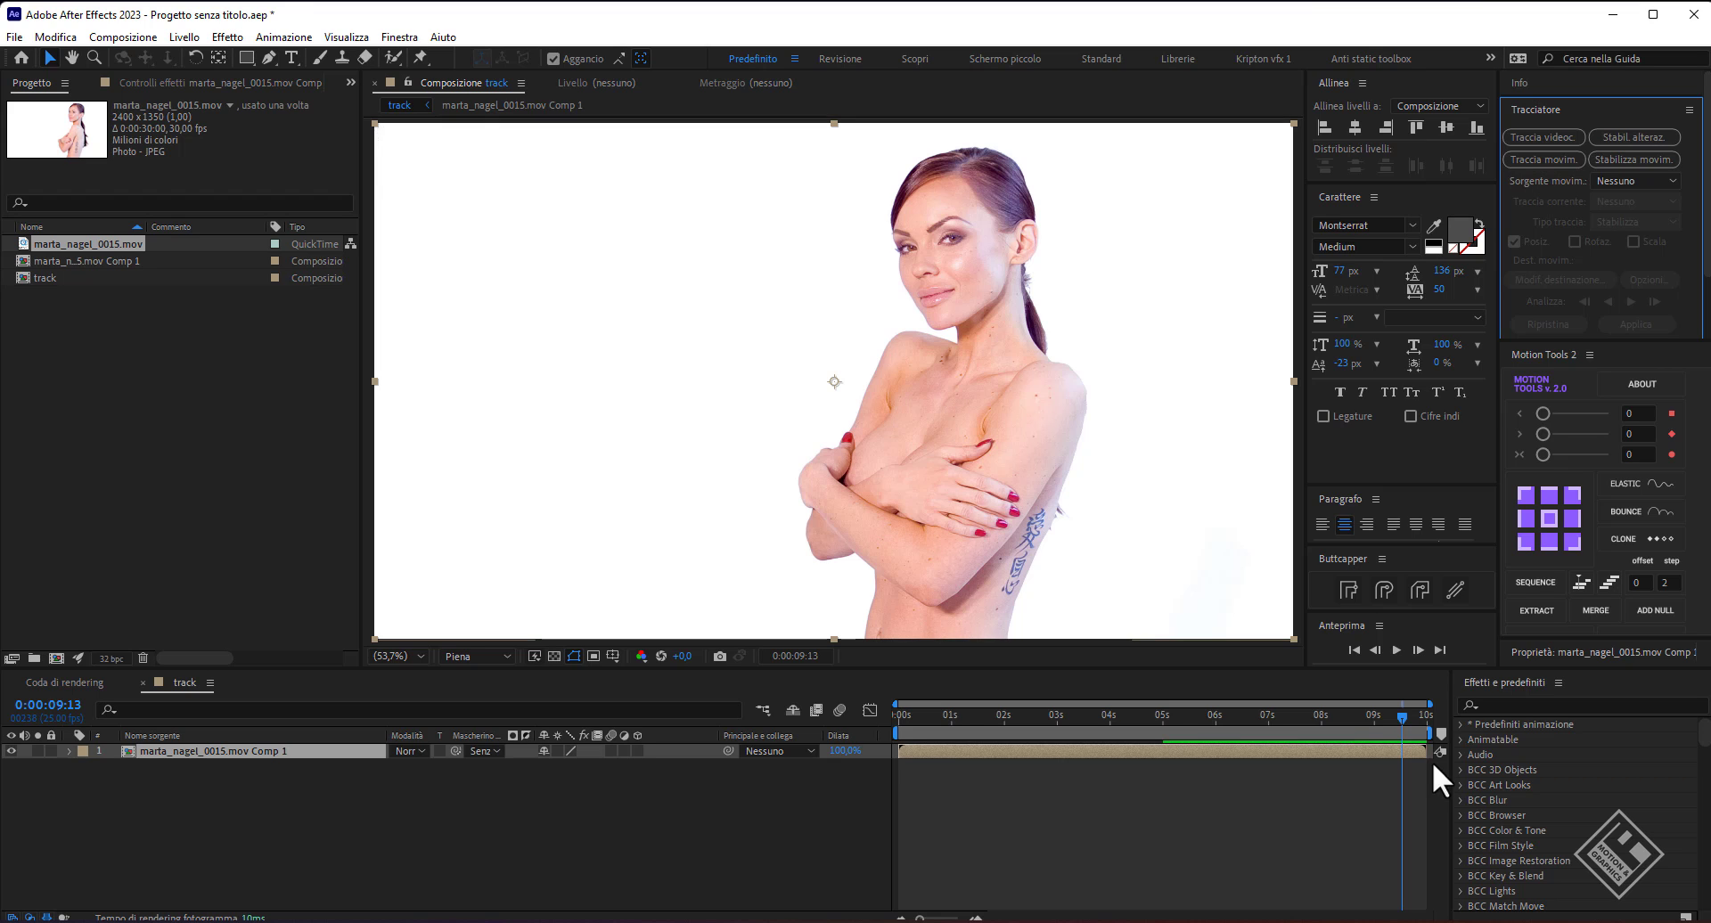
left_click_drag(1403, 715, 900, 713)
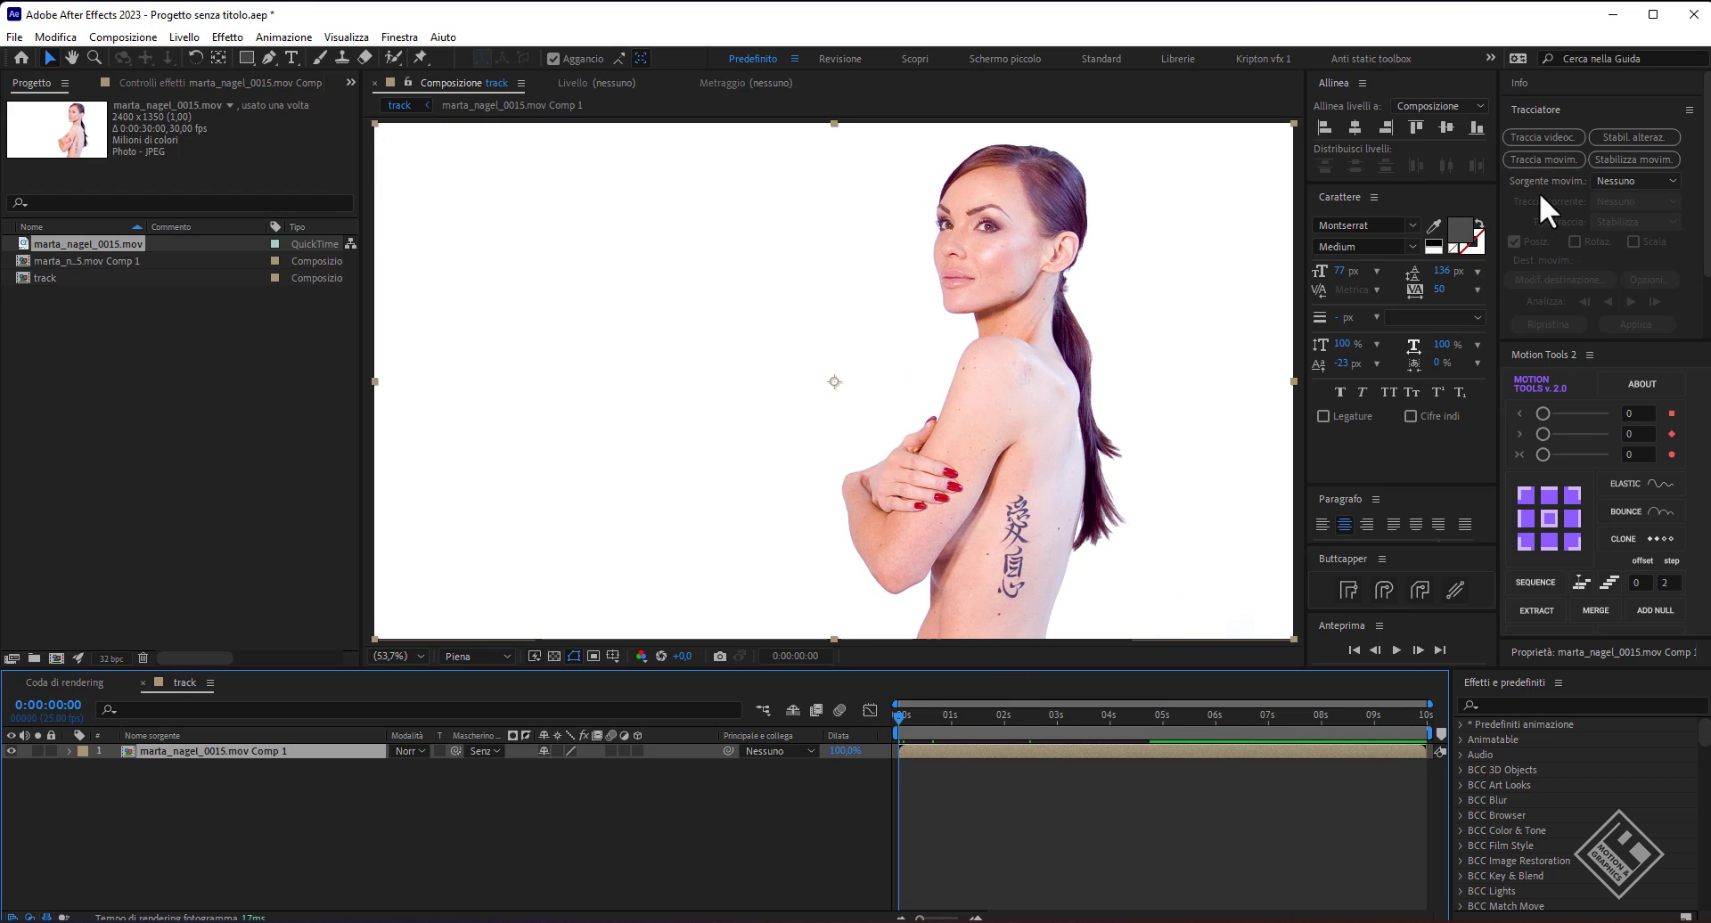
Start a motion track at 200% zoom with the first point on the tattoo's lower character.
left_click(1544, 160)
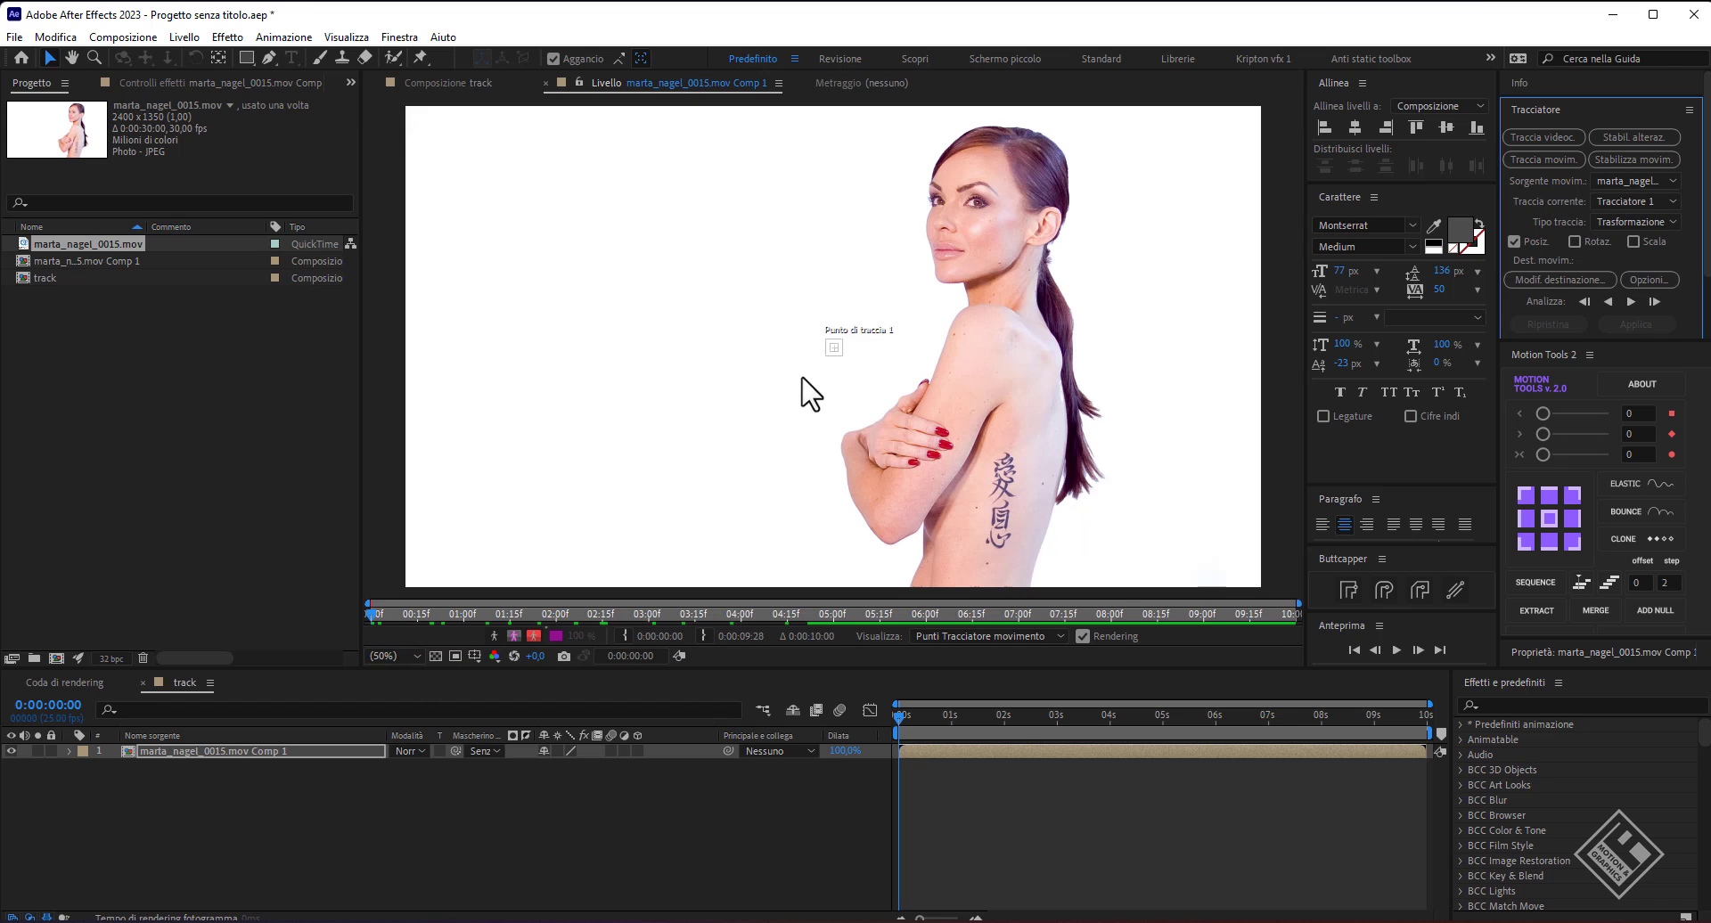
key("period")
key("period")
mouse_move(821, 371)
left_mouse_down()
mouse_move(1223, 615)
mouse_move(905, 484)
left_mouse_up()
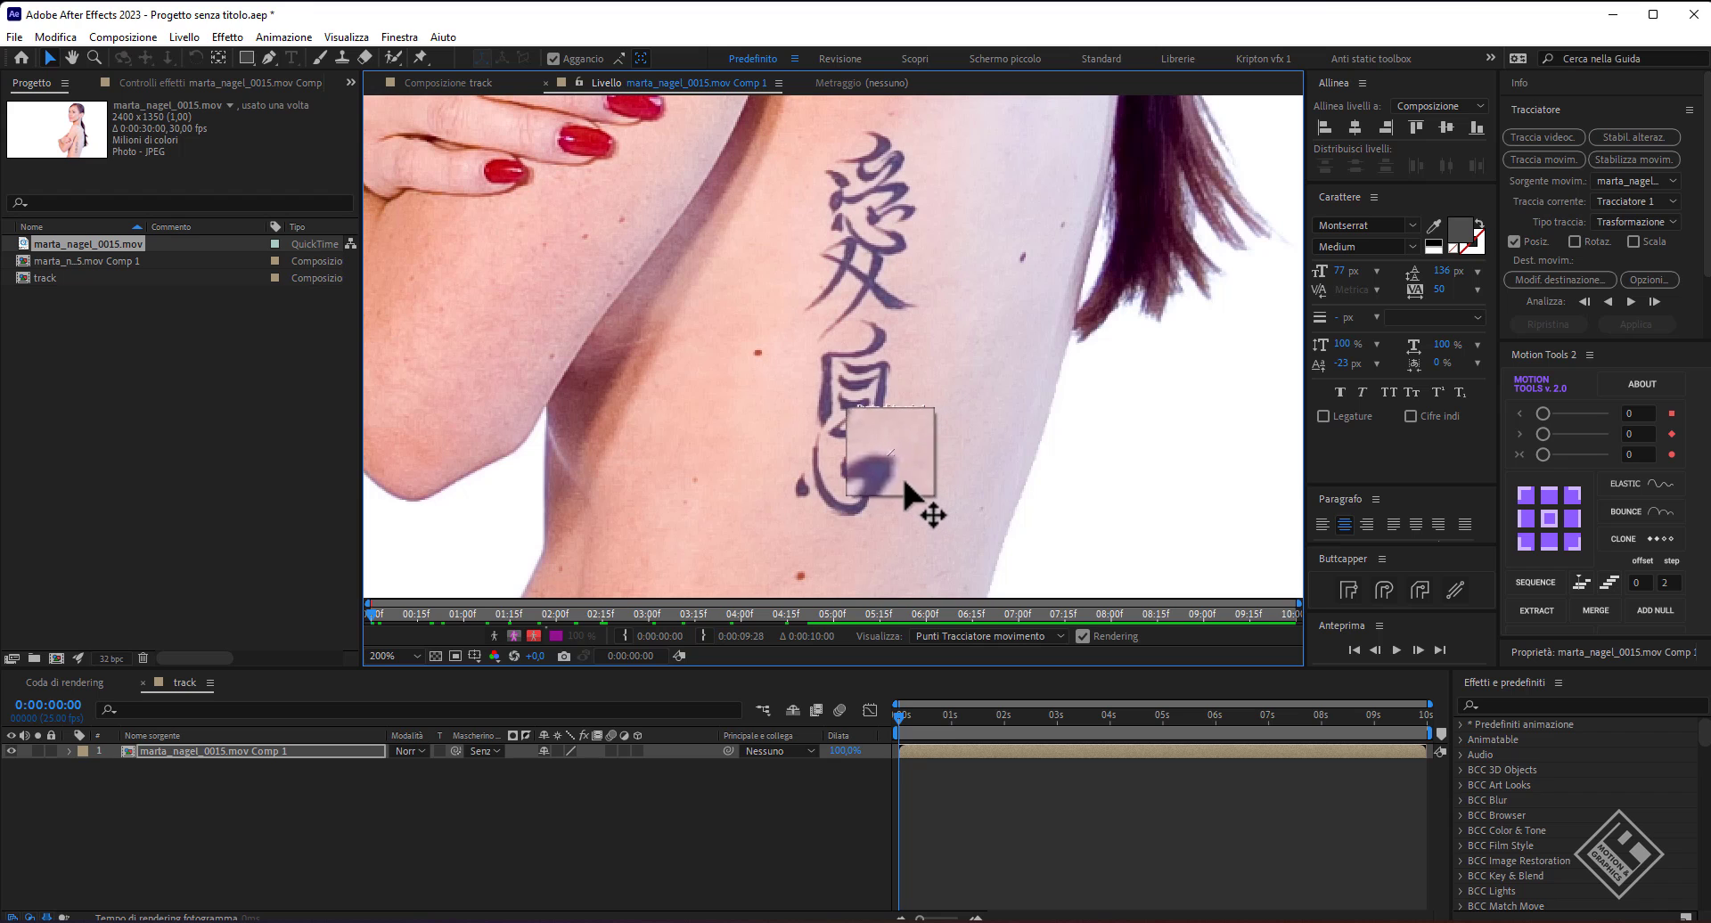
left_click_drag(901, 474, 901, 486)
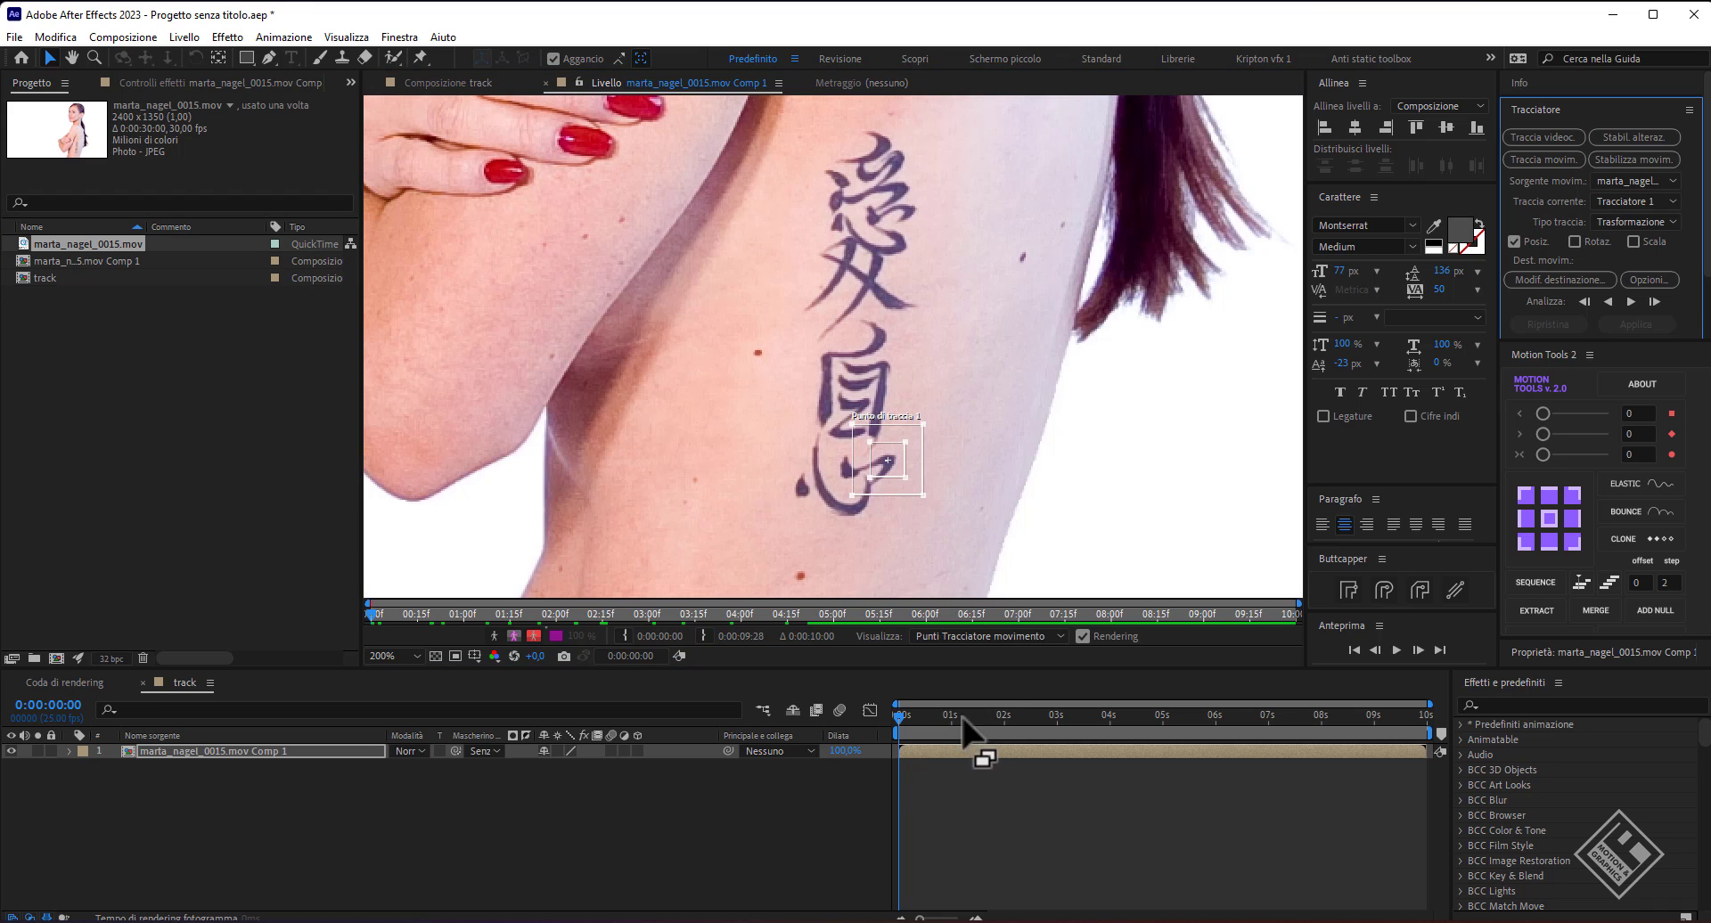
left_click_drag(911, 715, 827, 708)
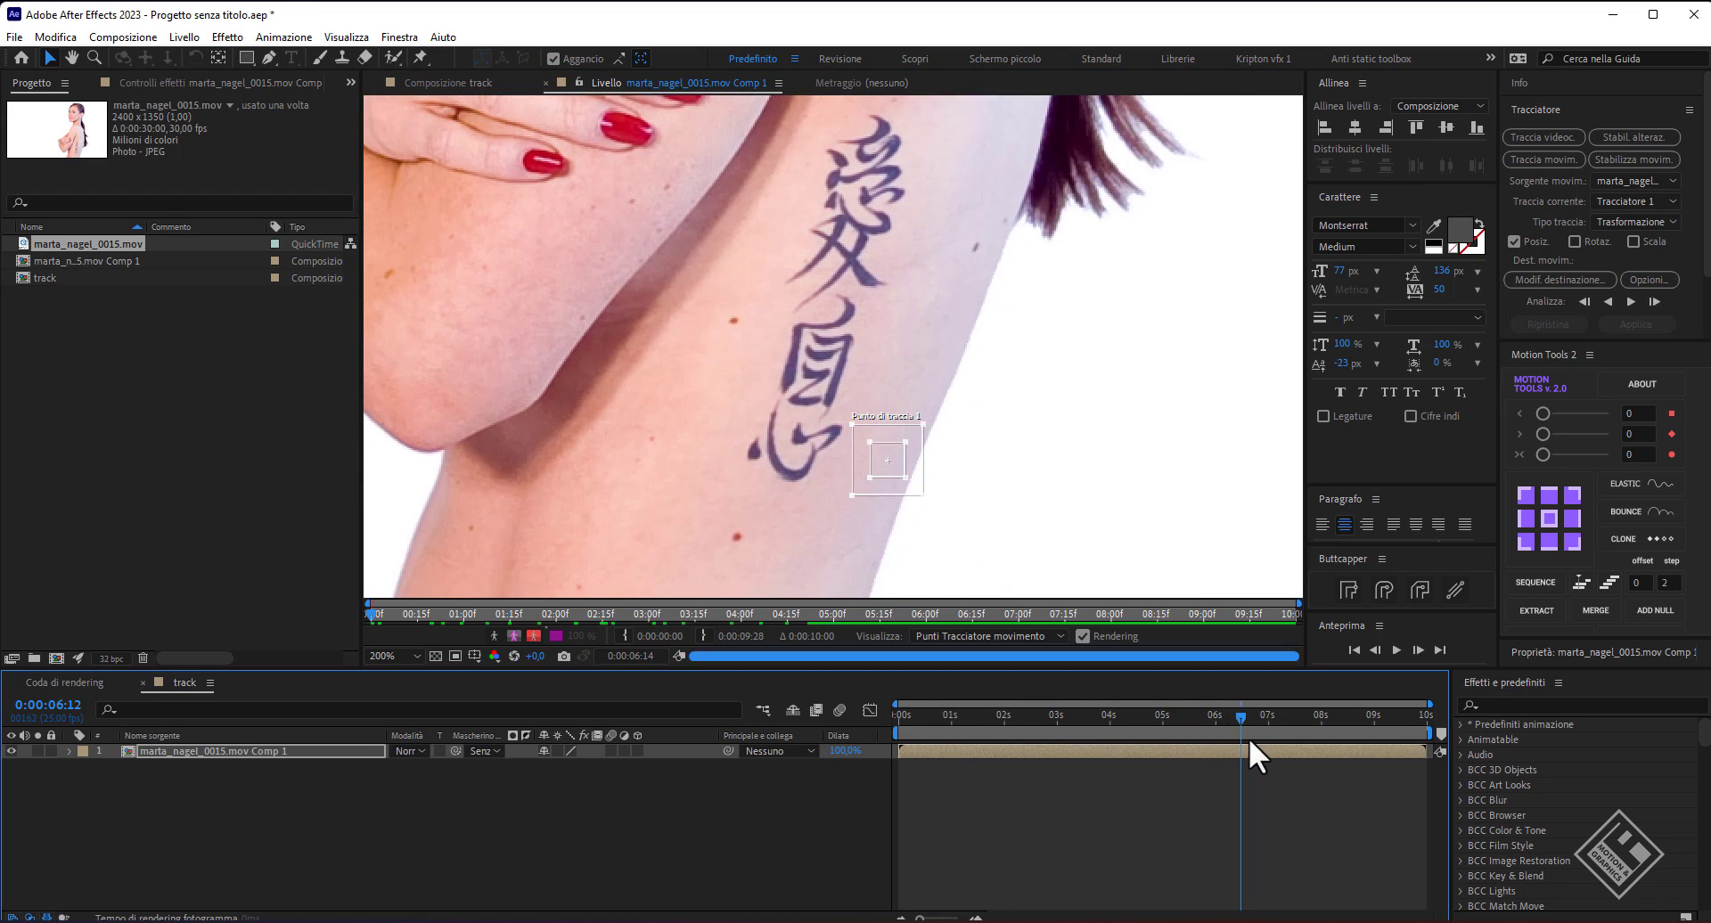
Enable rotation and scale, set the second point on the top character, and analyse forward.
left_click(1574, 242)
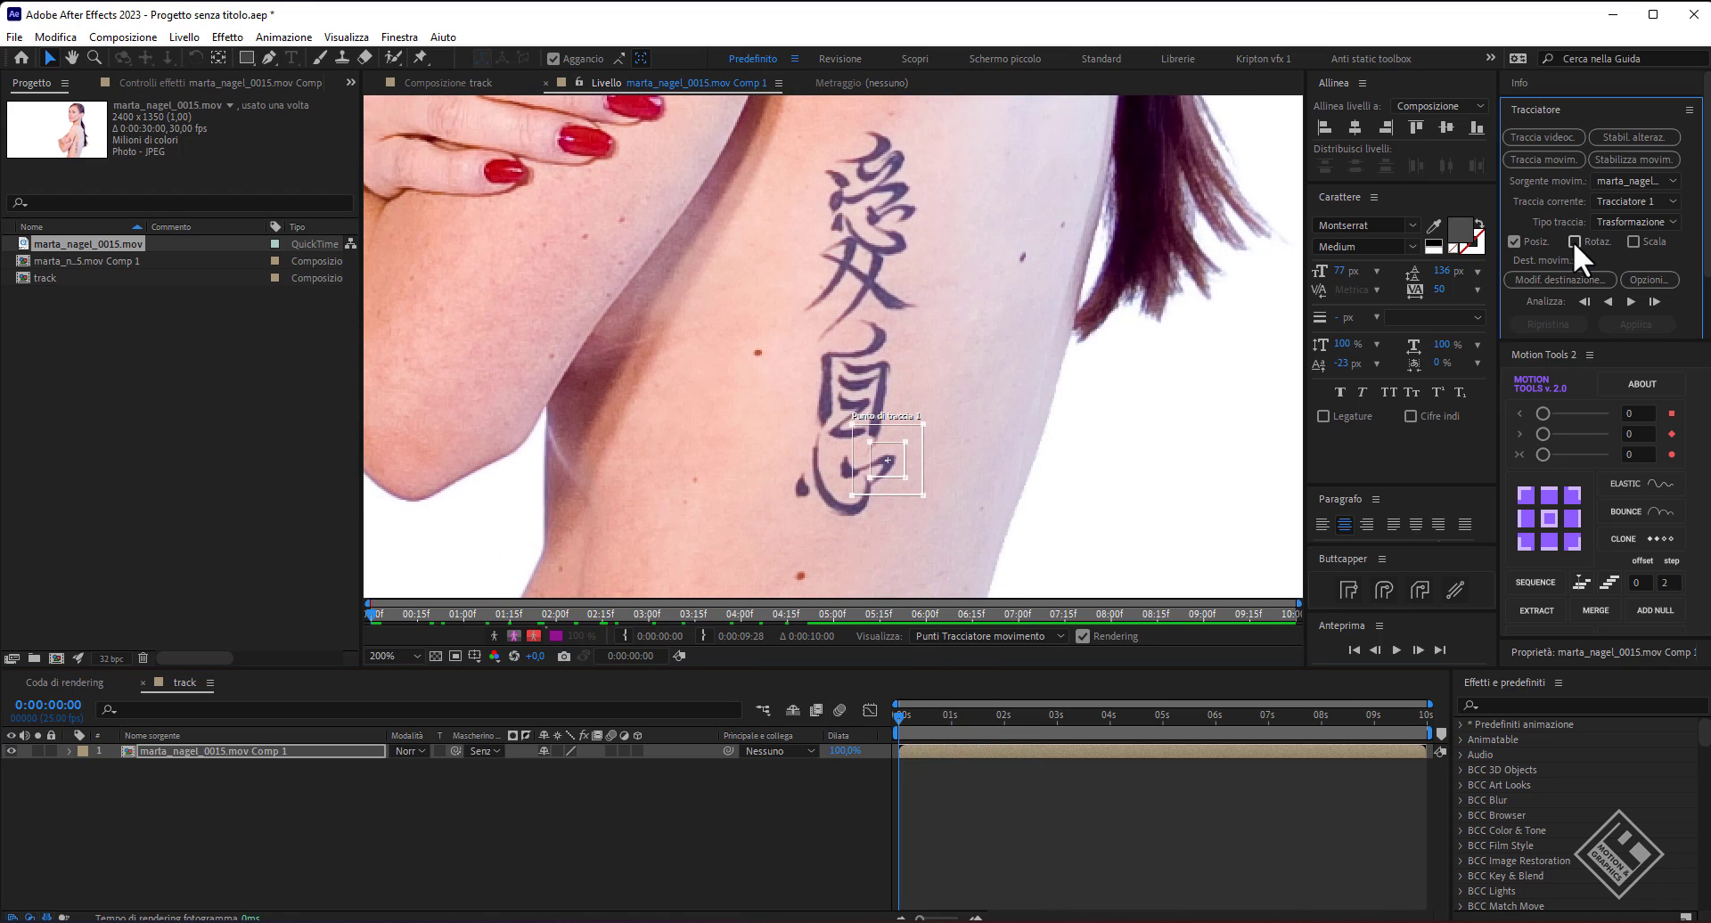
left_click(1634, 241)
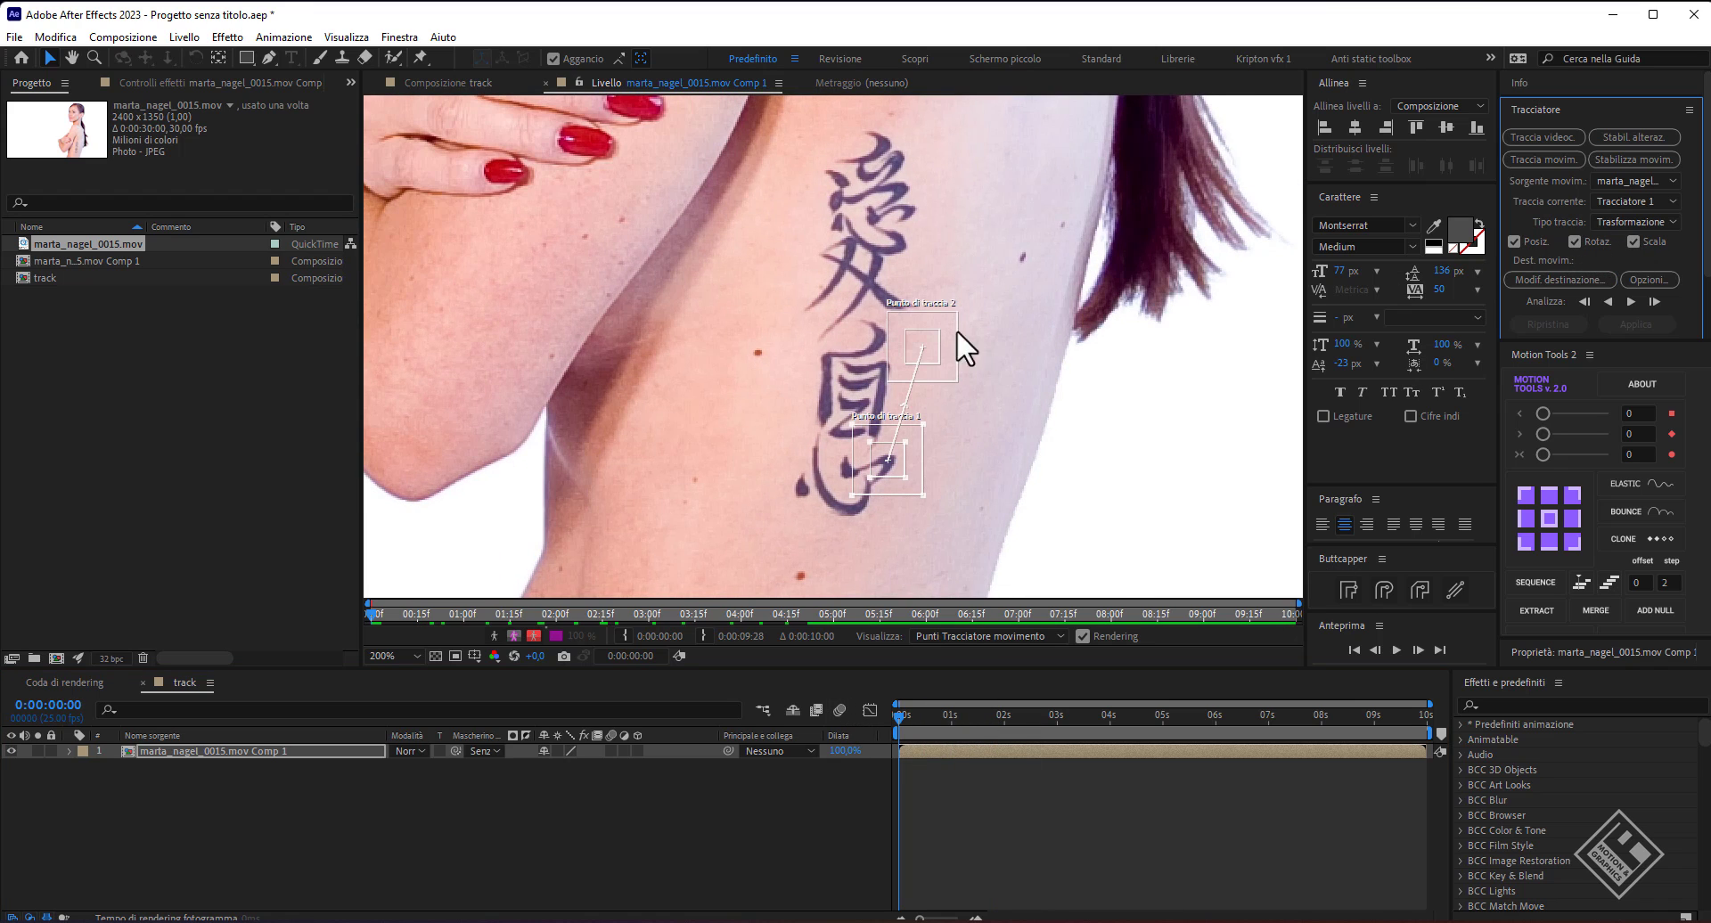
left_click_drag(952, 330, 940, 195)
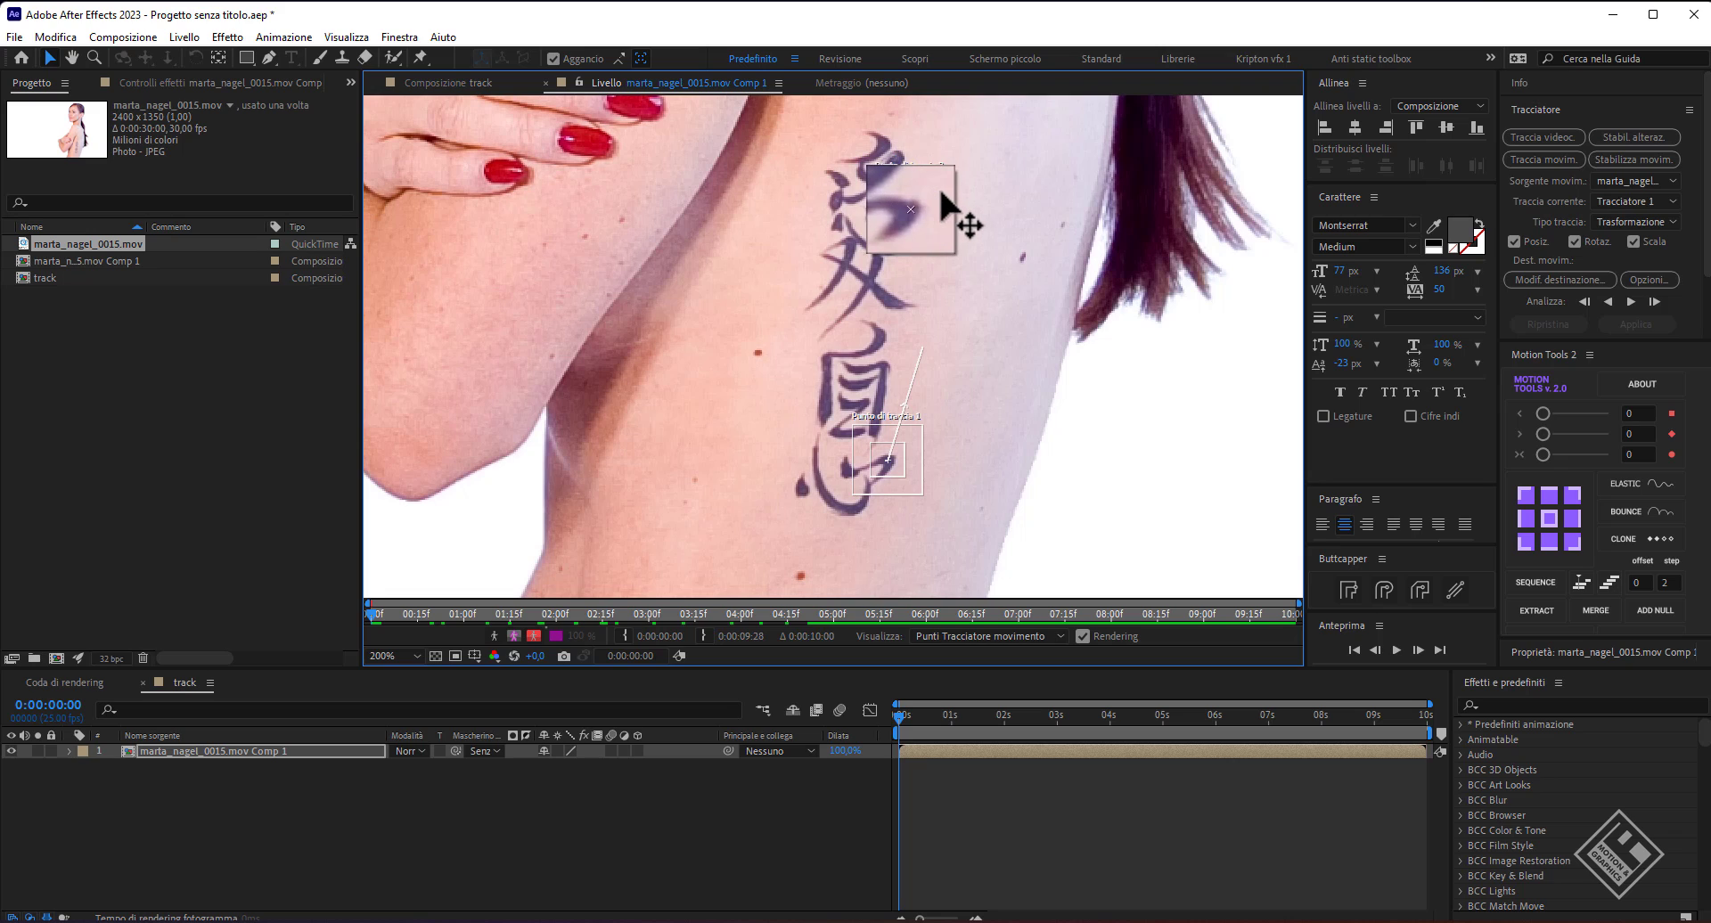
left_click_drag(938, 186, 934, 185)
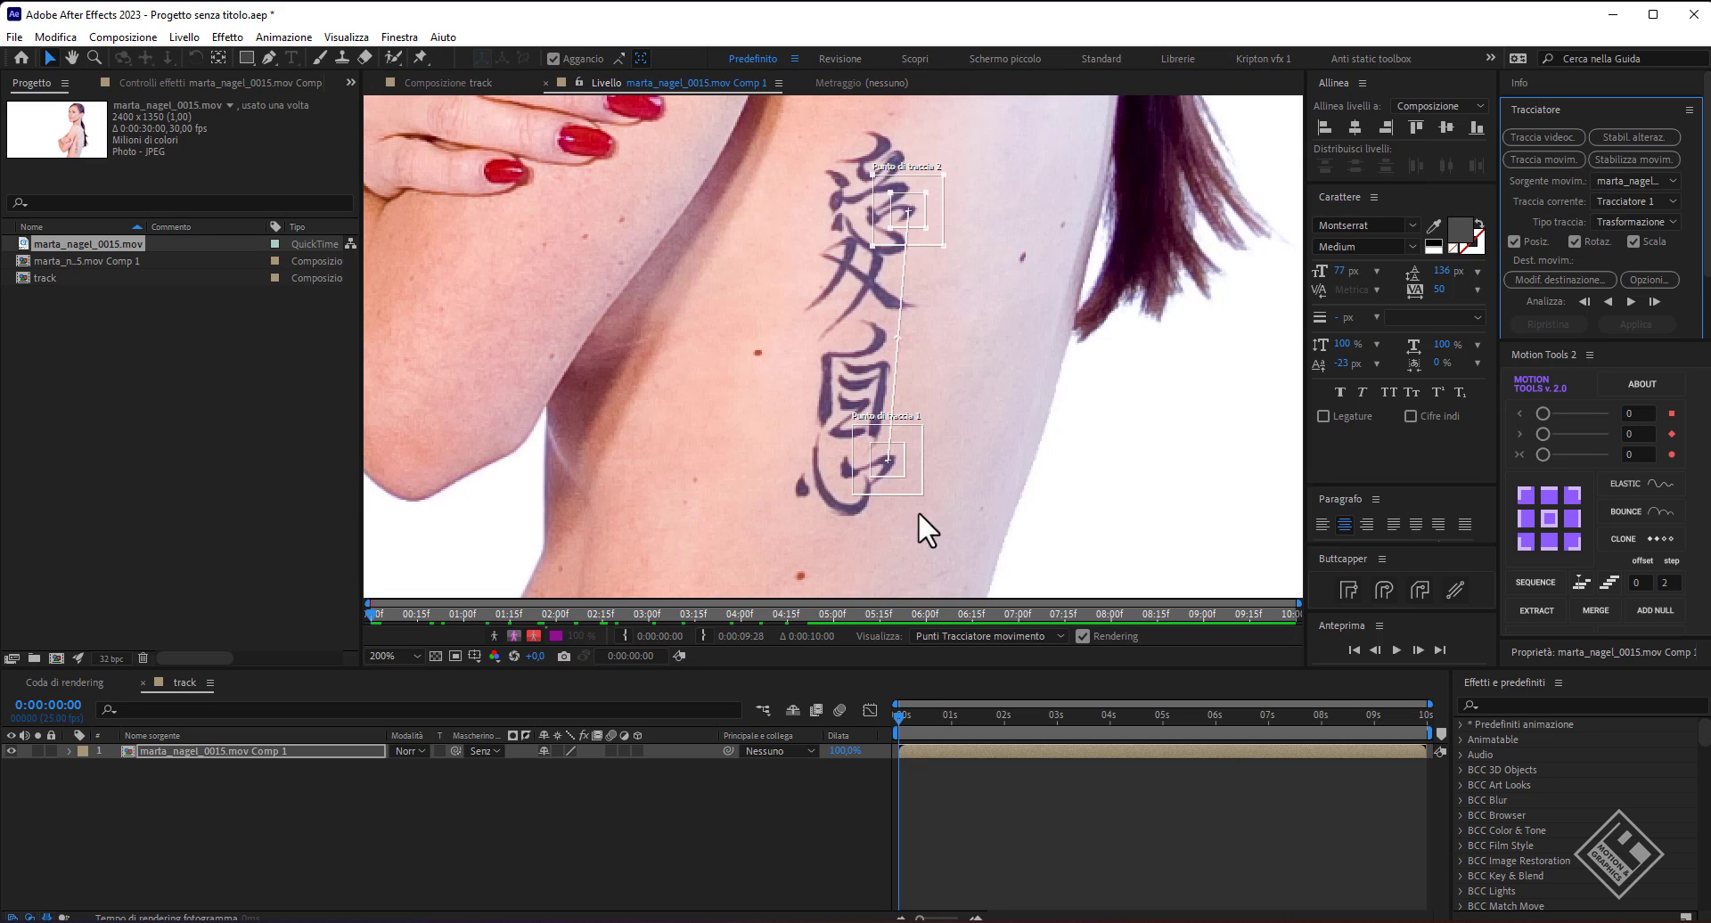
left_click(1627, 301)
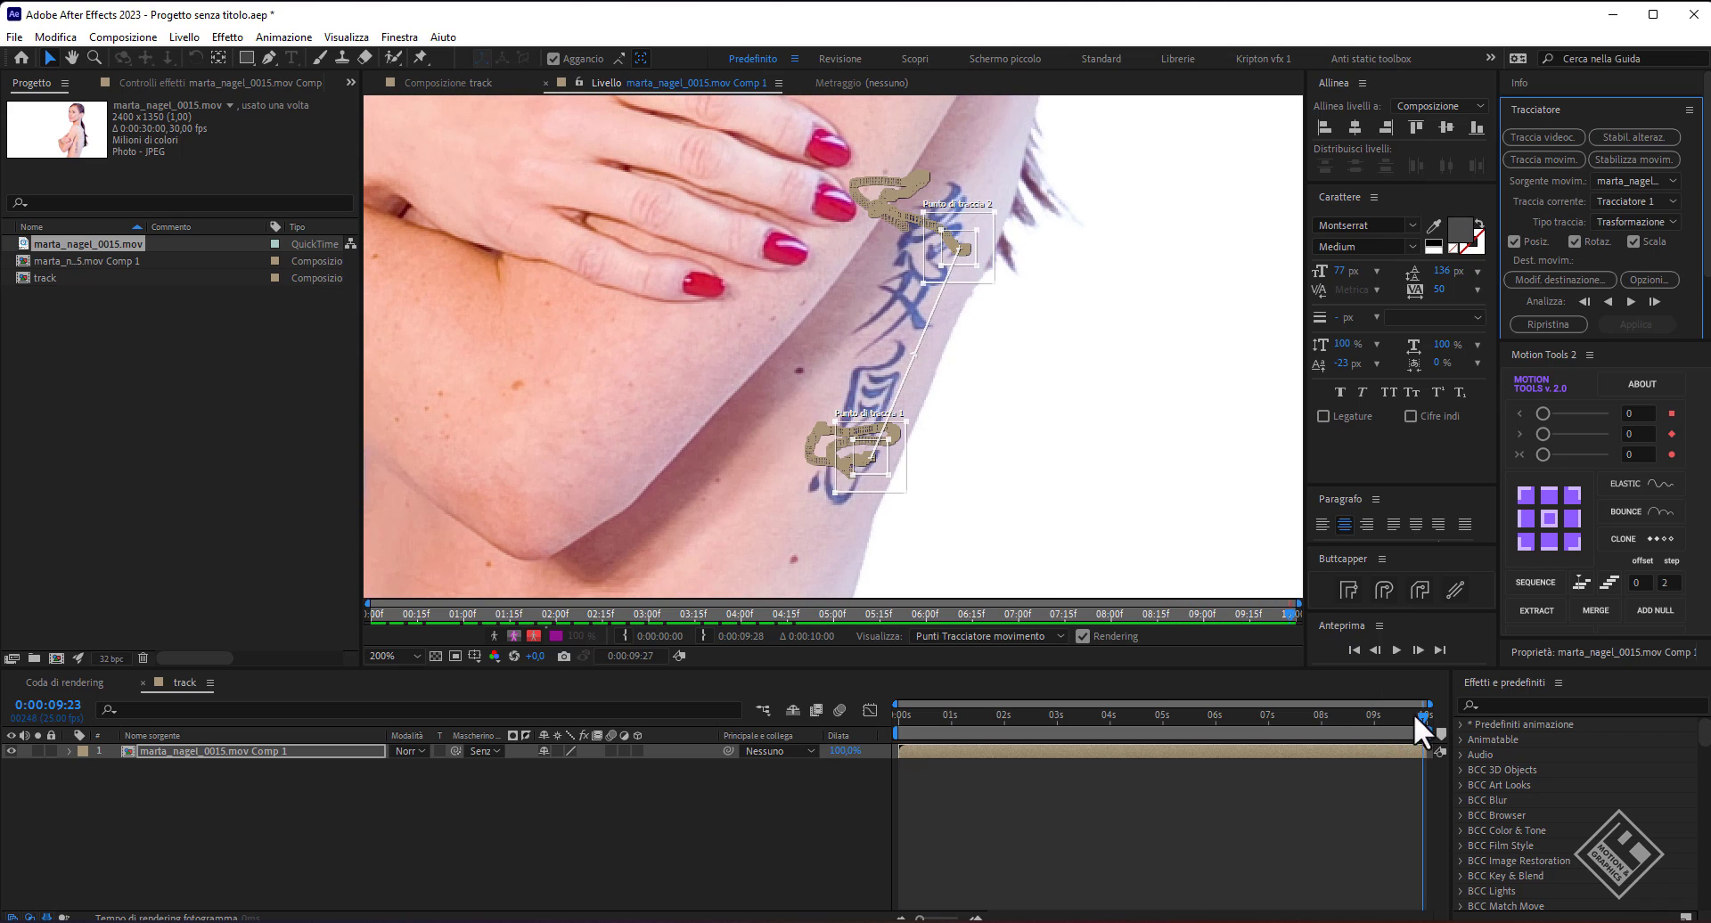
Add a null layer named movimento to the track composition.
left_click_drag(1415, 714, 1058, 699)
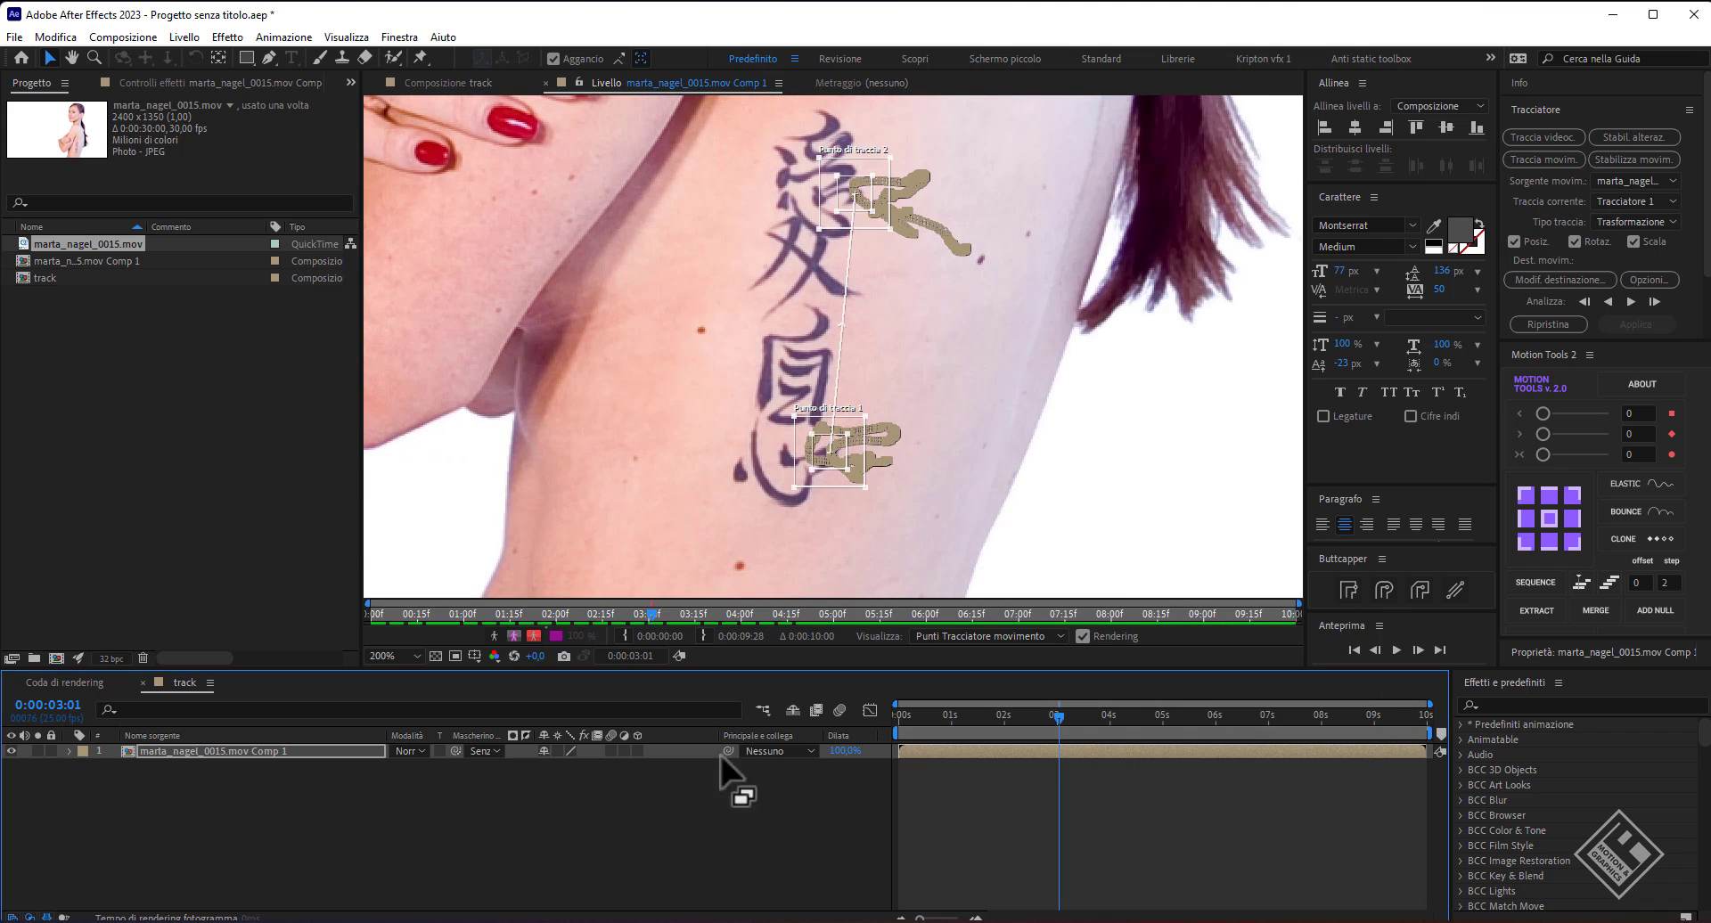
right_click(442, 826)
mouse_move(579, 607)
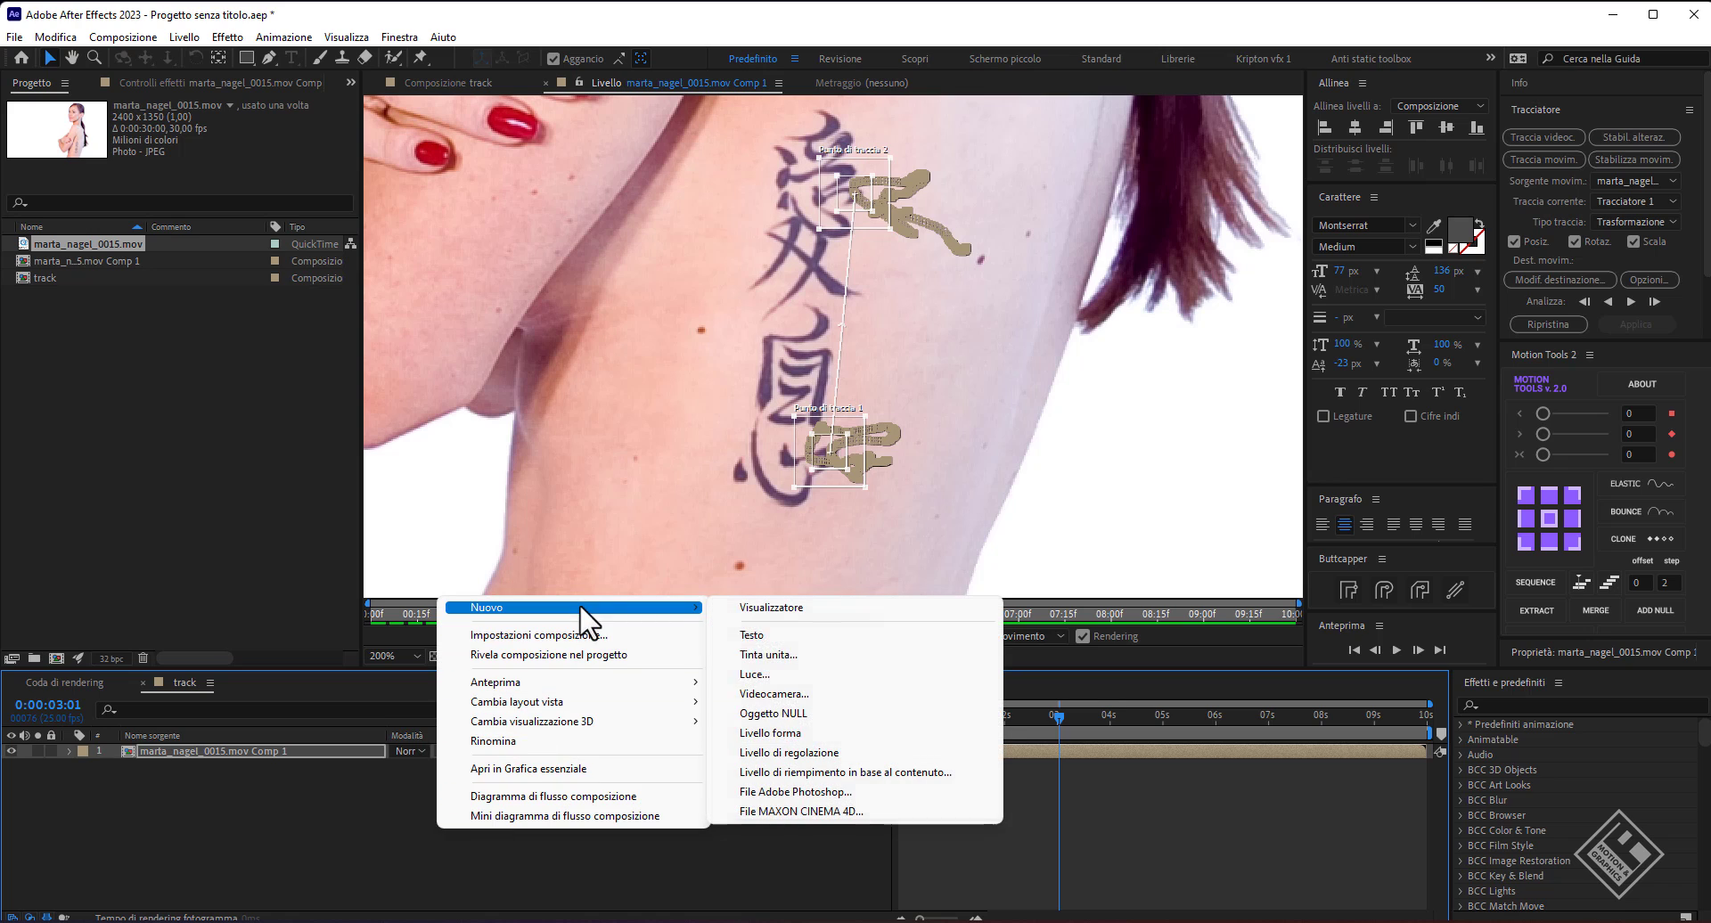
left_click(779, 713)
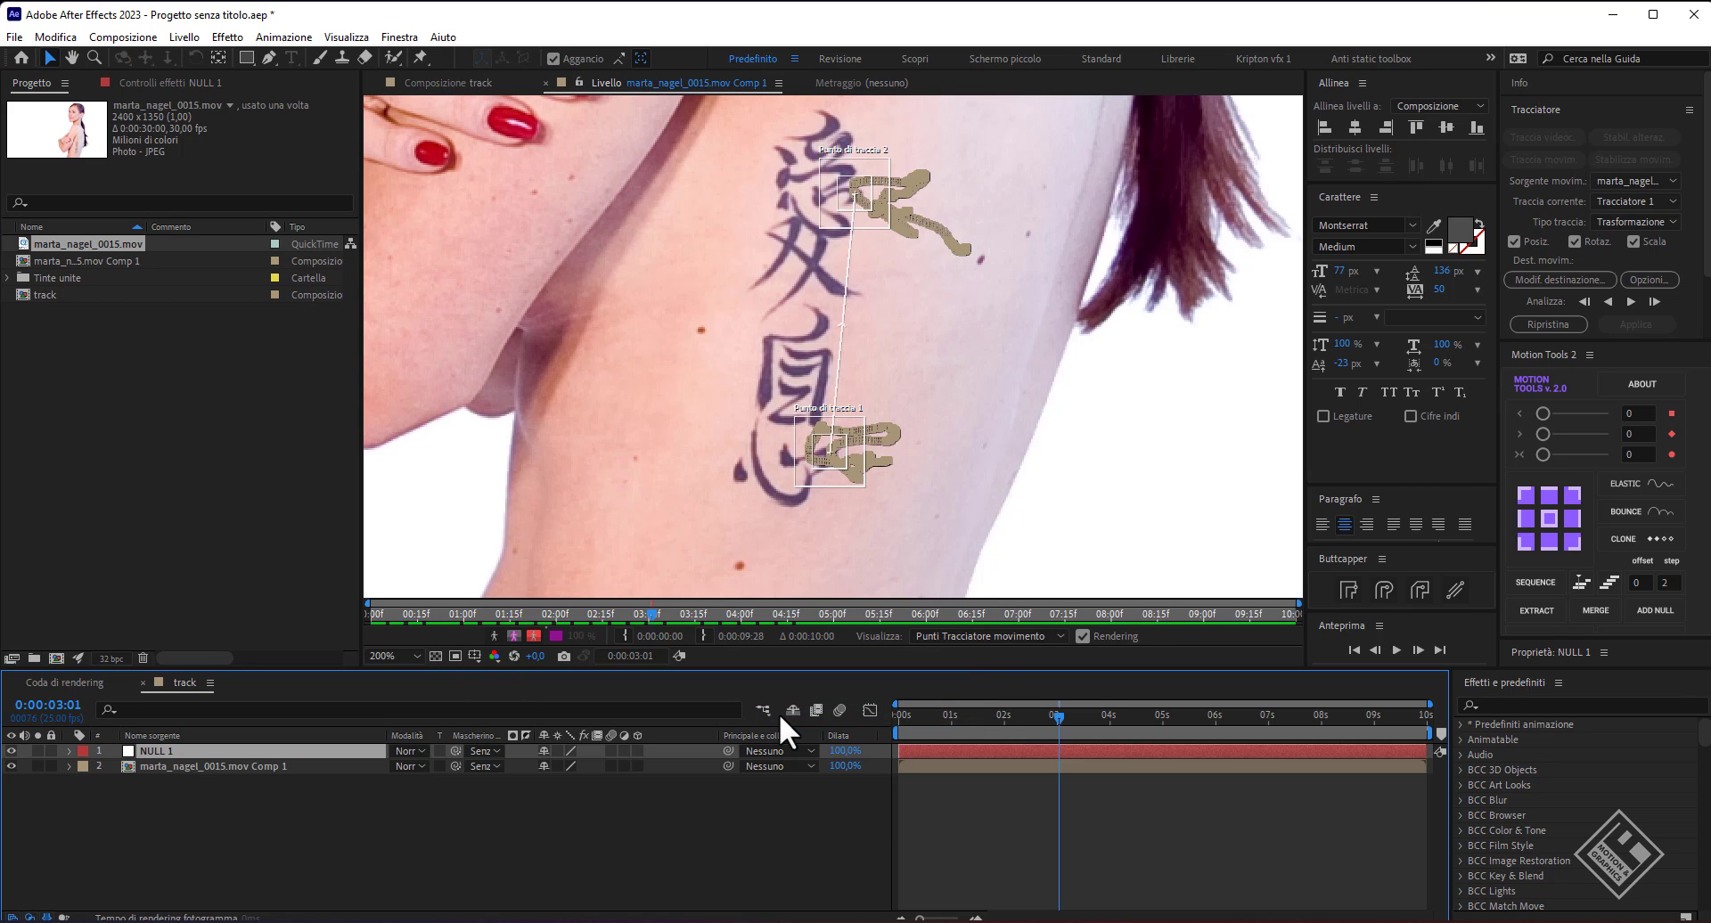
key("Return")
type("moviment")
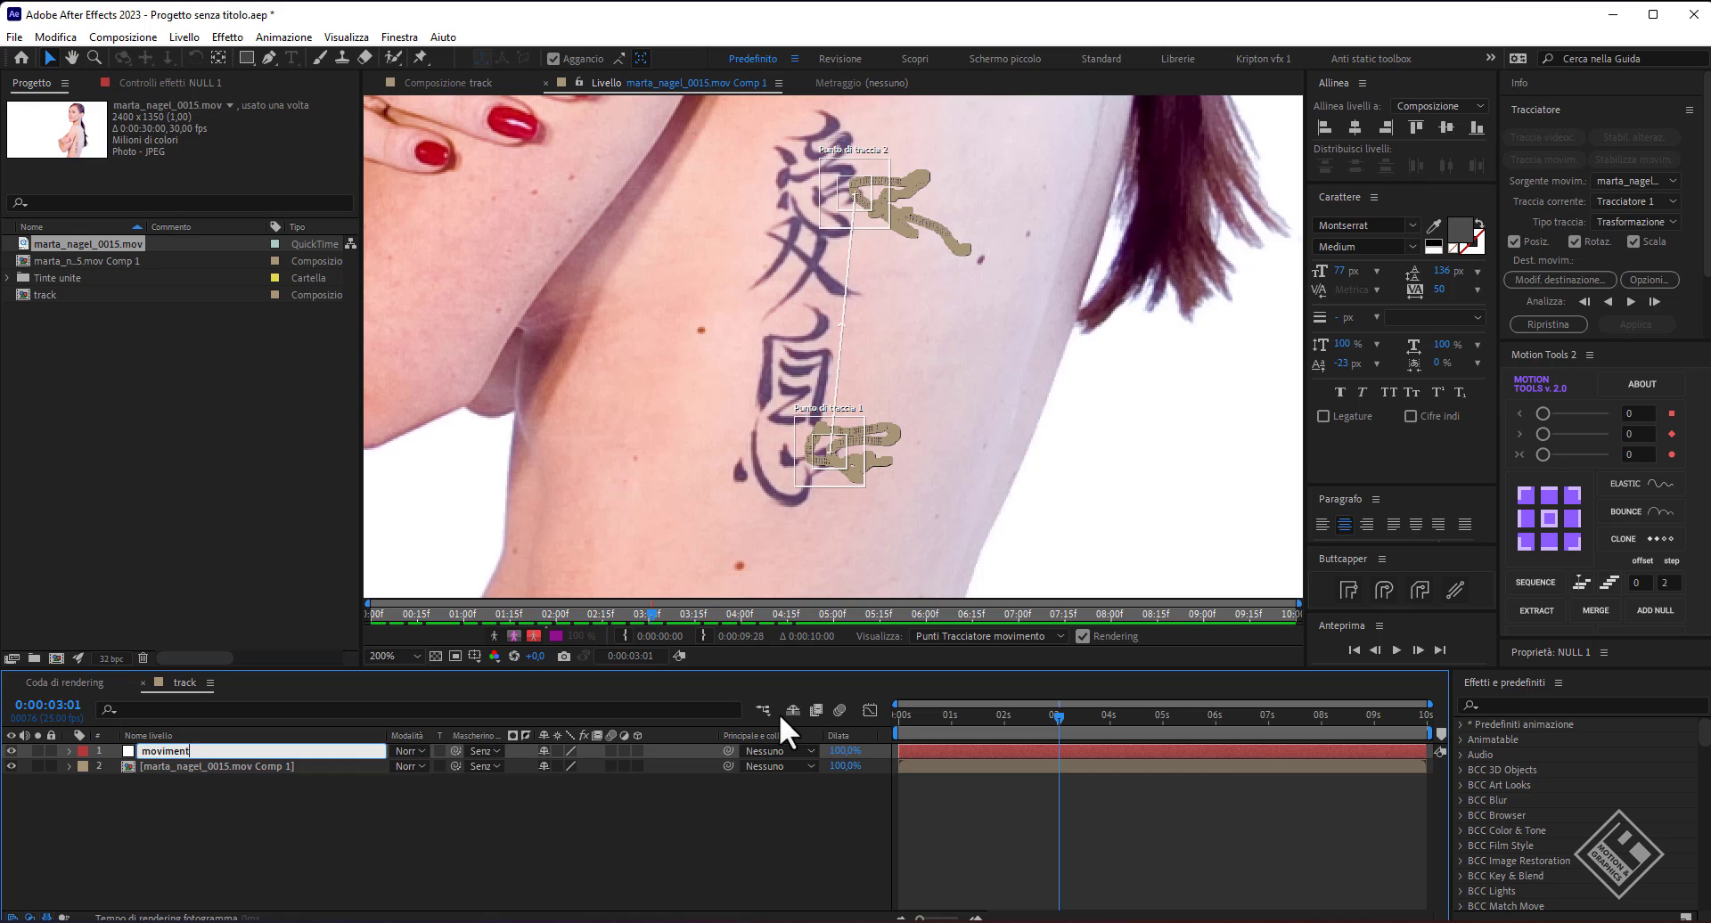
type("o")
key("Return")
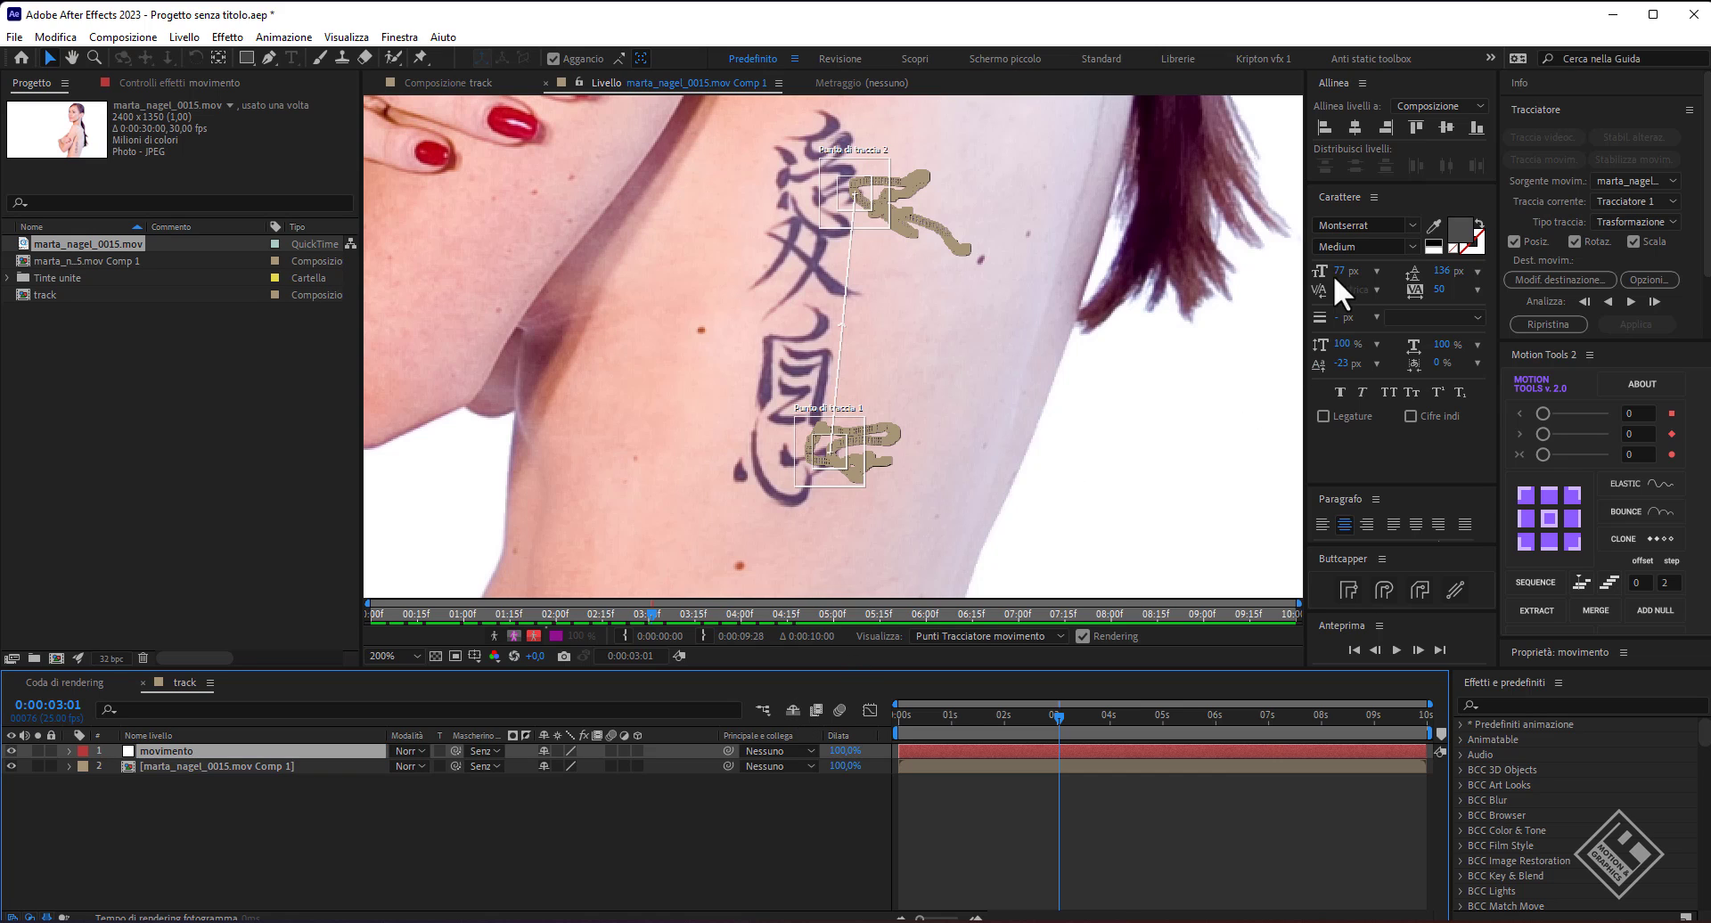
Set movimento as the motion target and apply the tracking data in X and Y.
left_click(1553, 276)
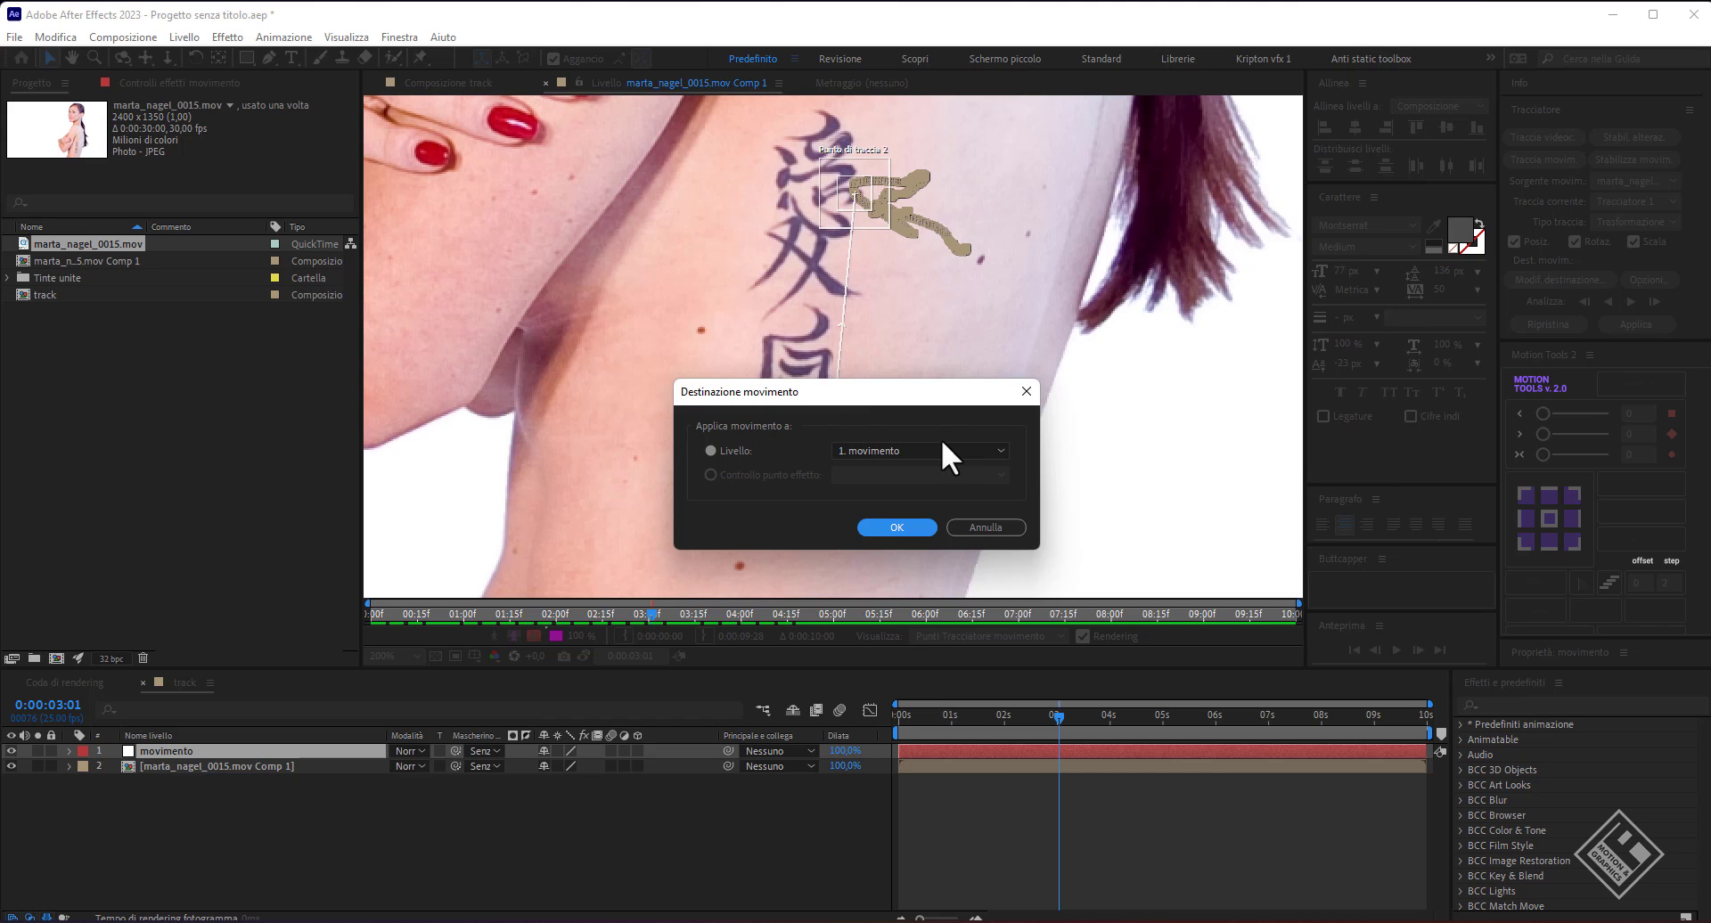
left_click(943, 442)
left_click(902, 467)
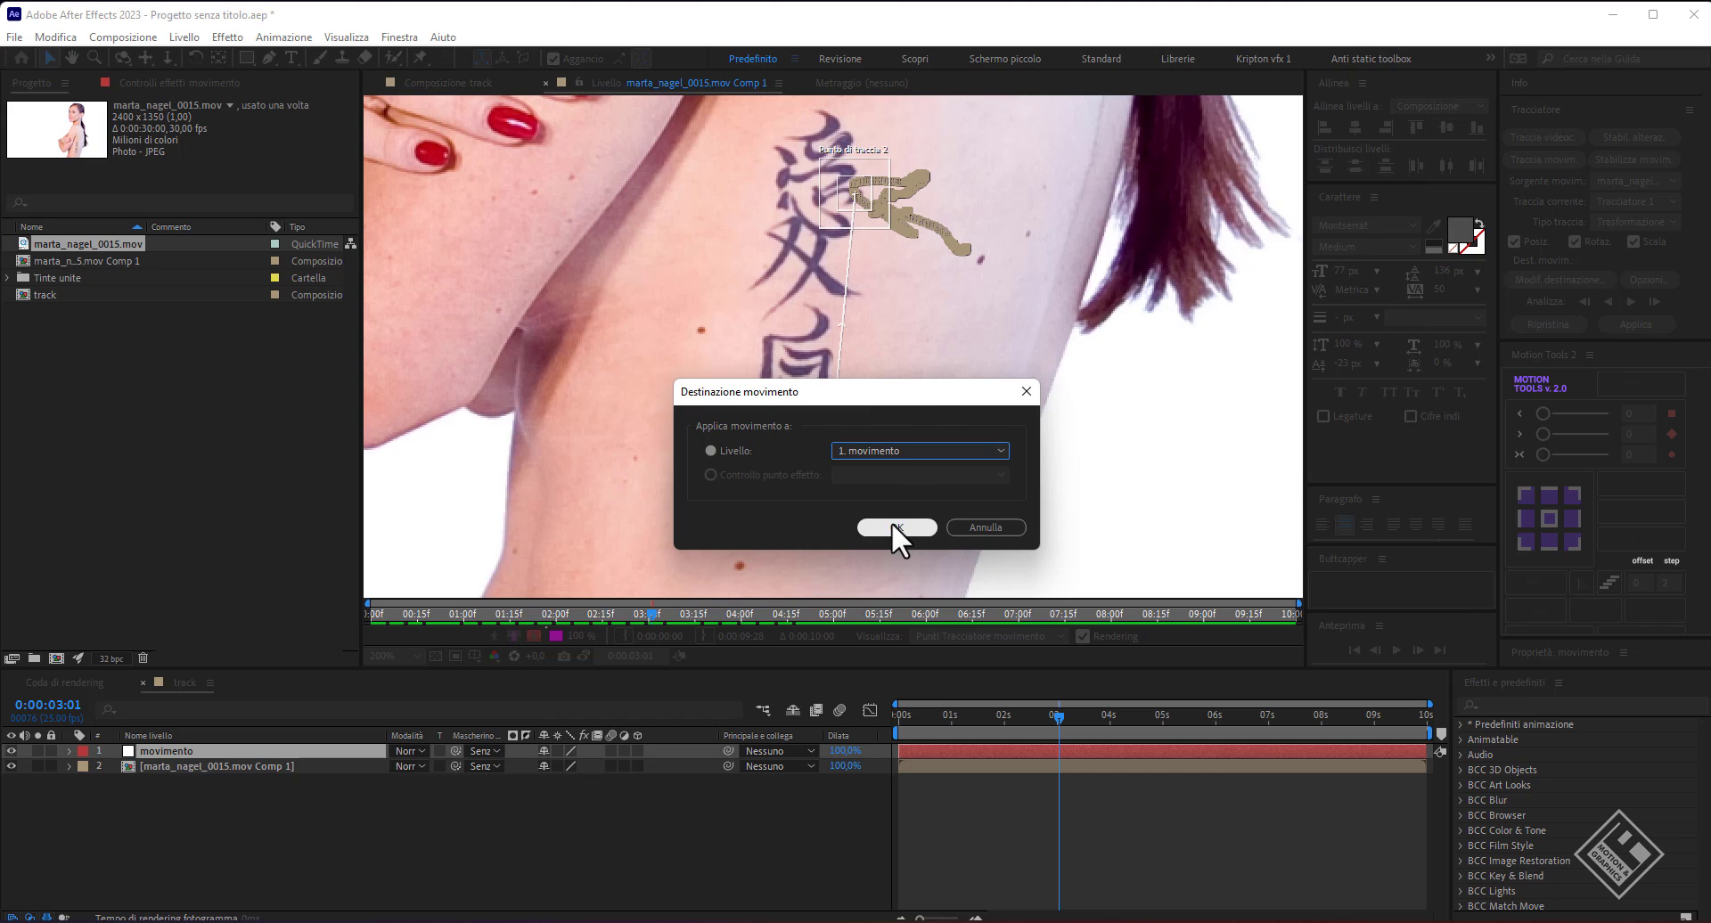
left_click(891, 524)
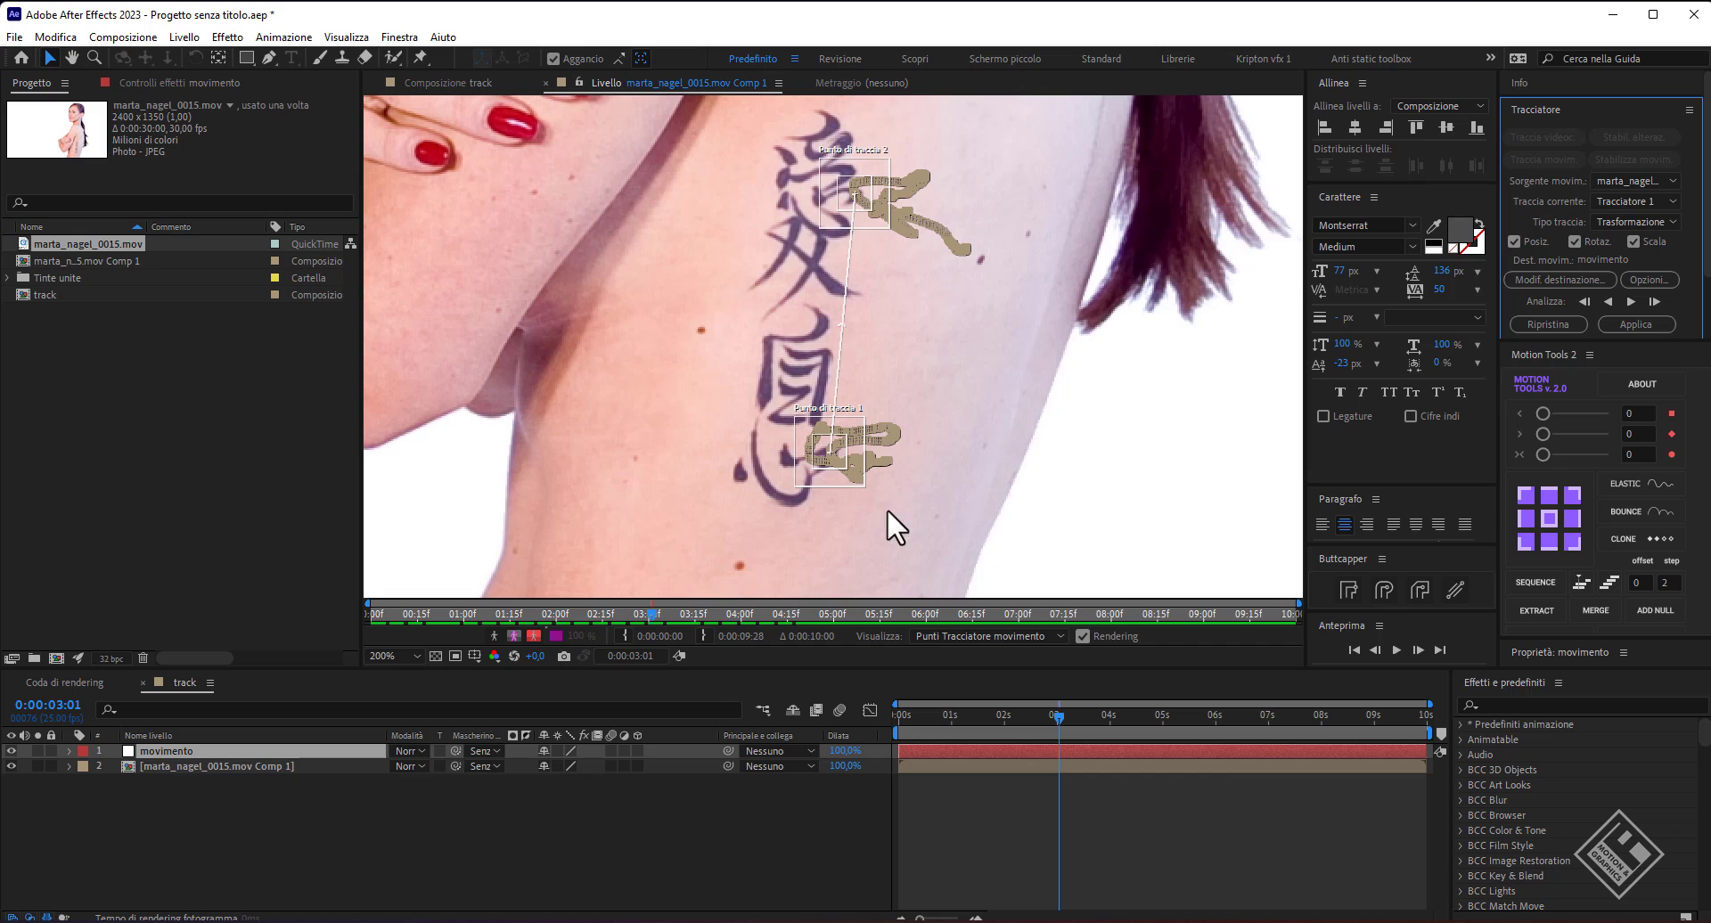
left_click(1634, 324)
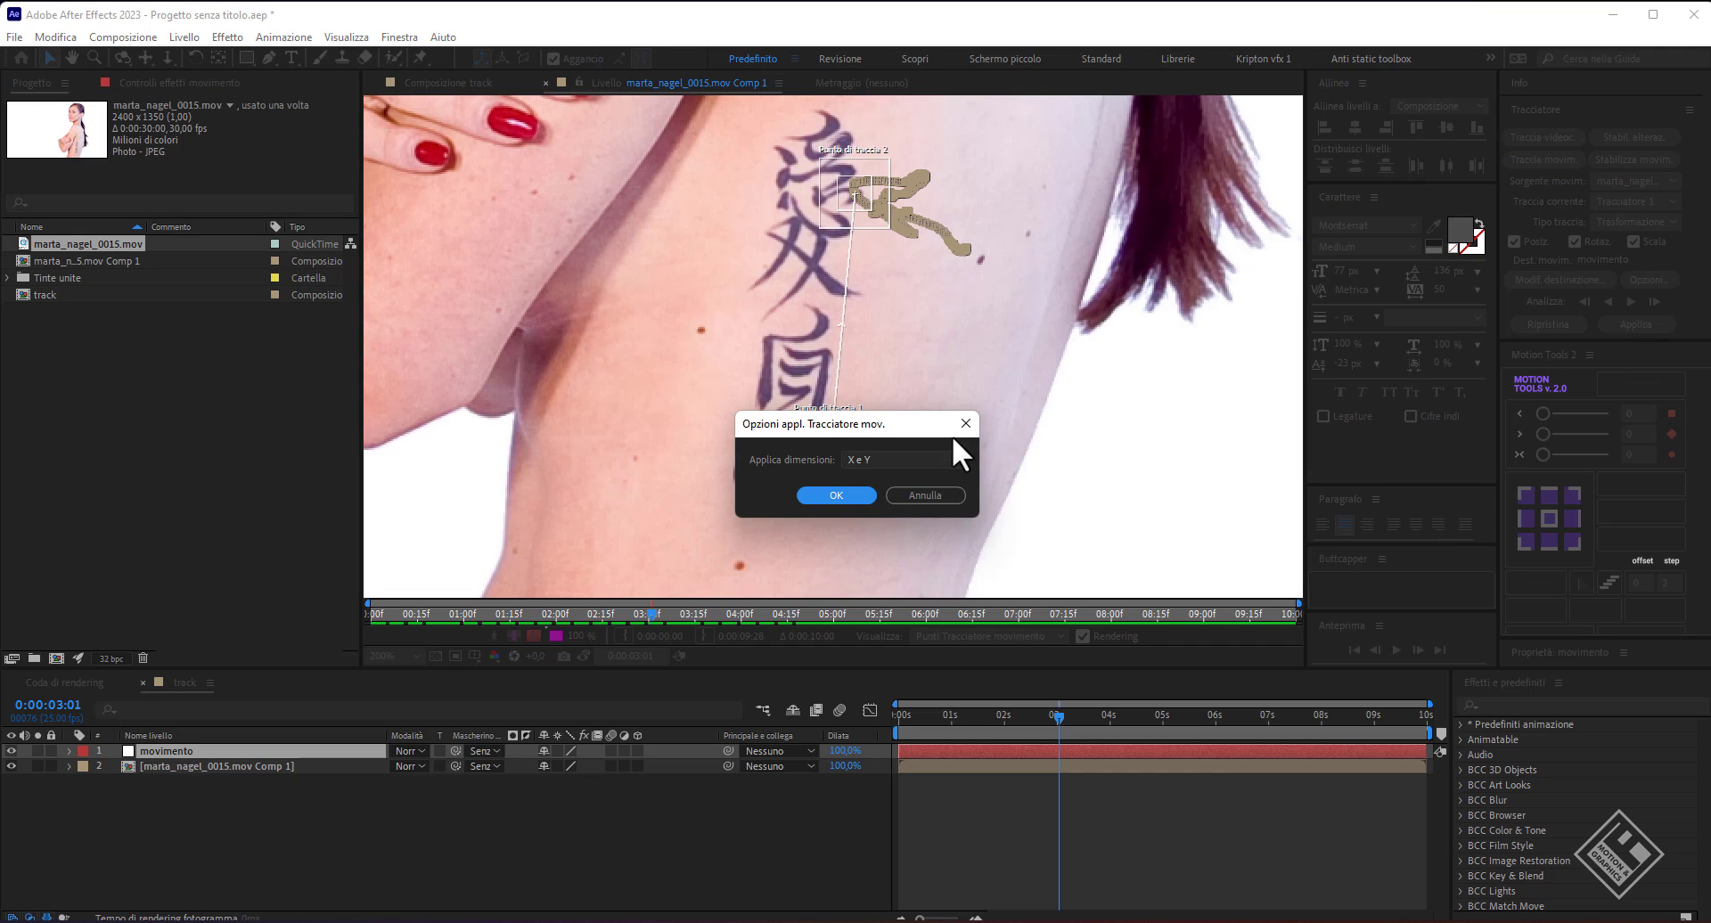
left_click(836, 496)
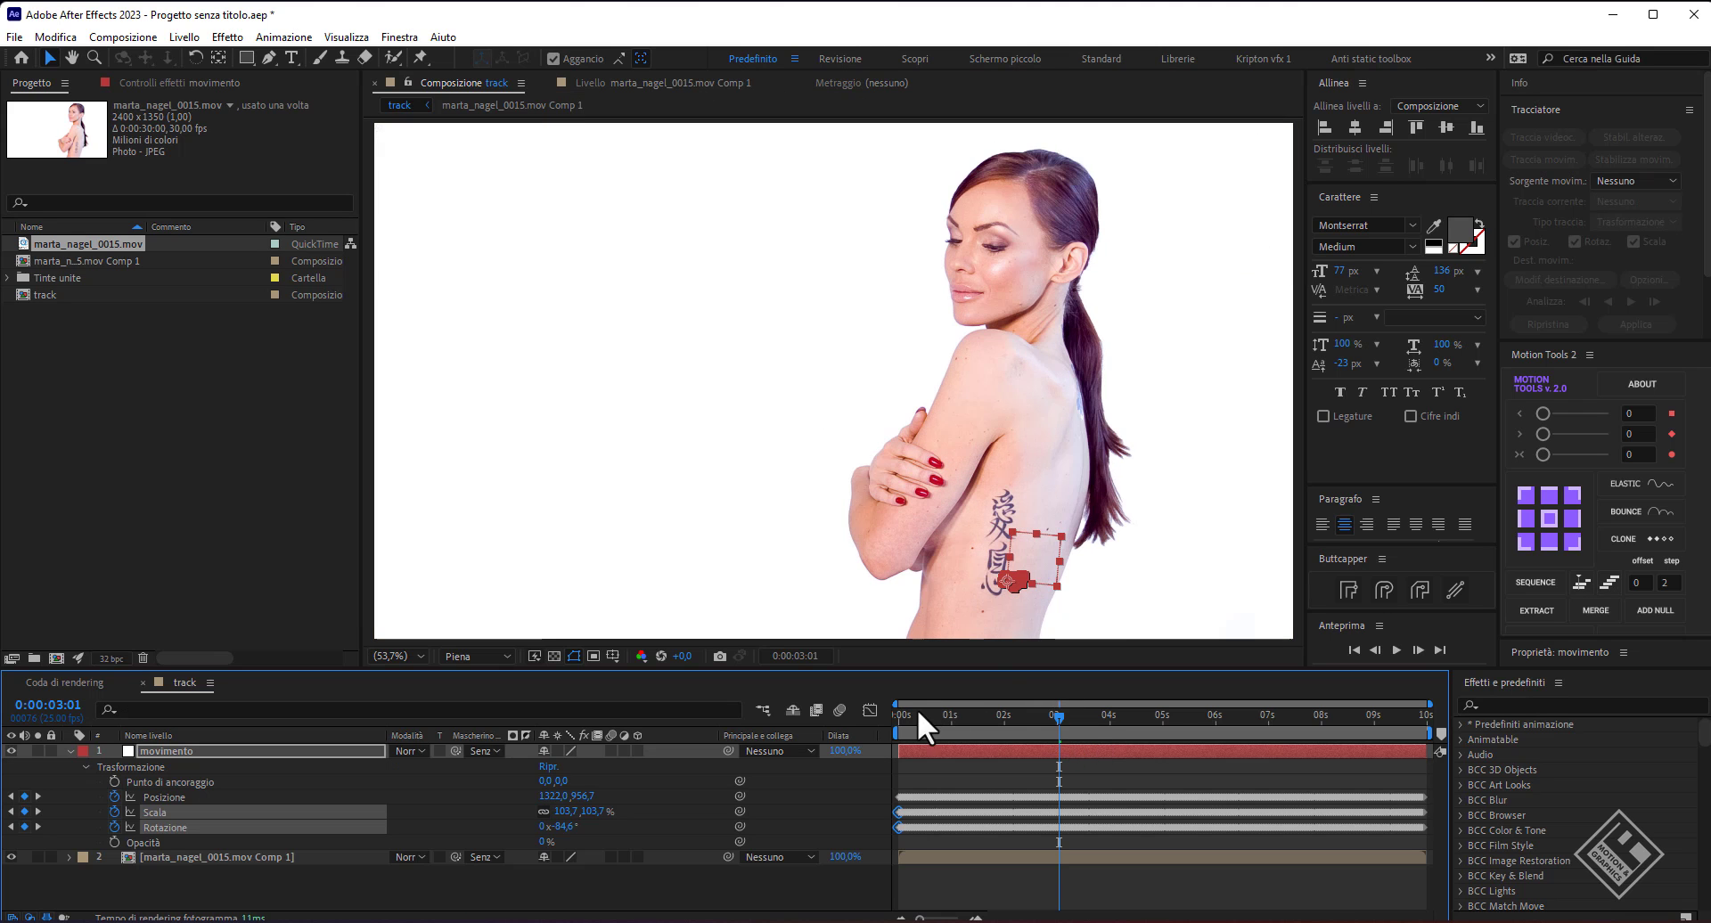
Preview from the start, zoom in on the tattoo, and scrub to confirm movimento follows it.
key("Home")
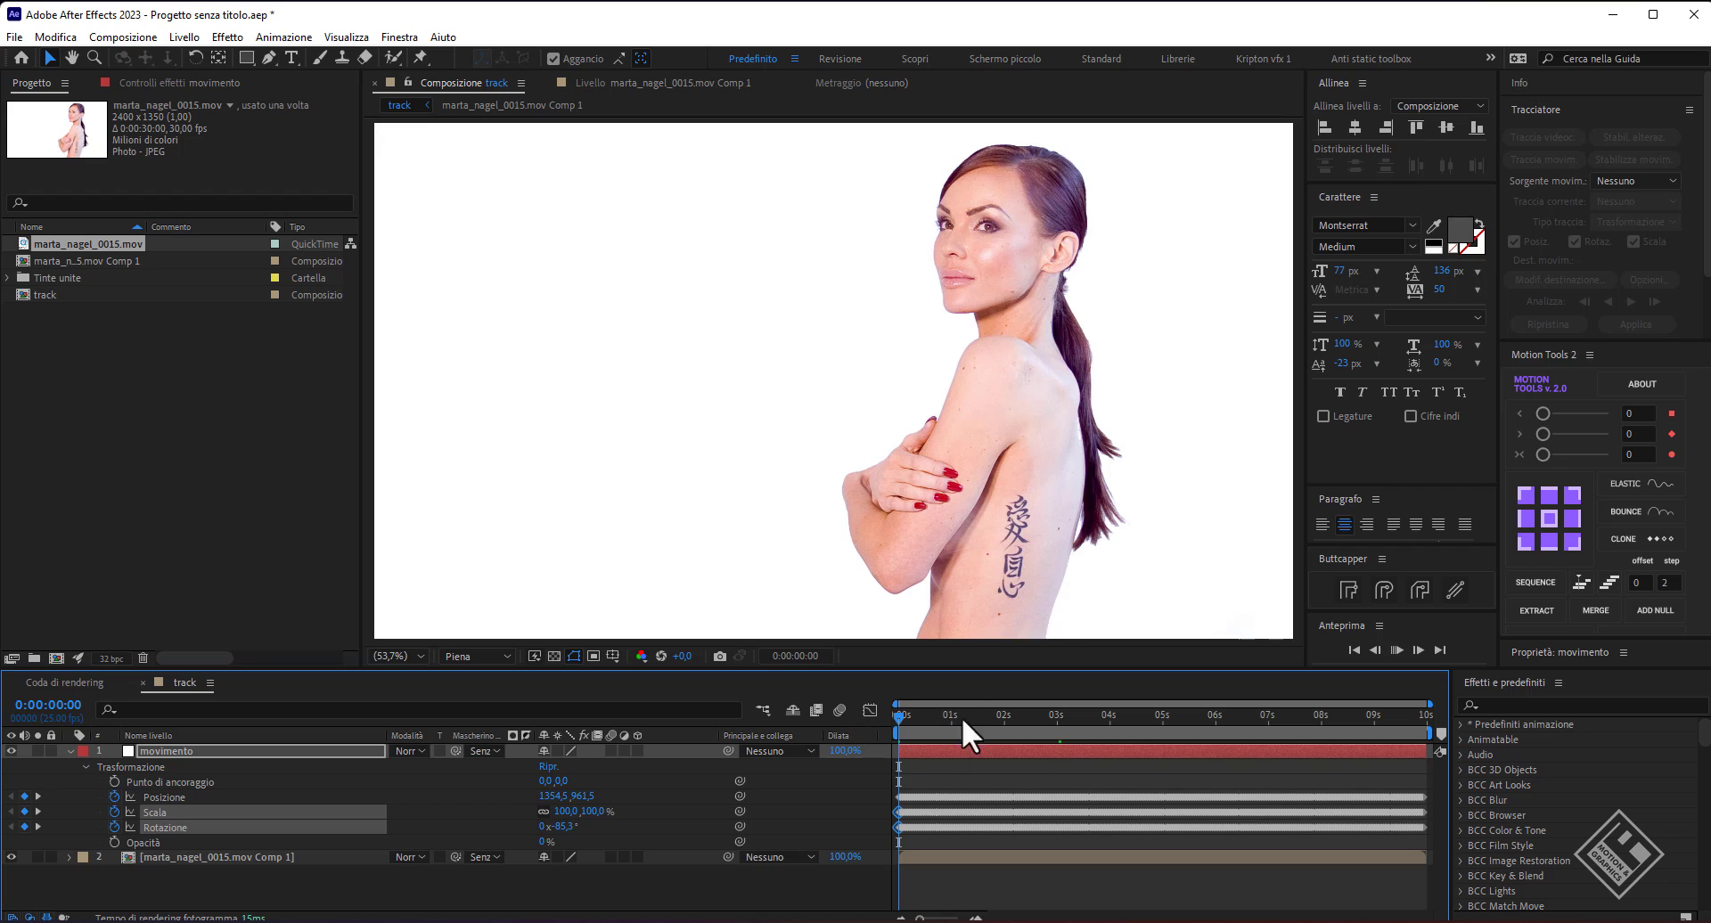
key("space")
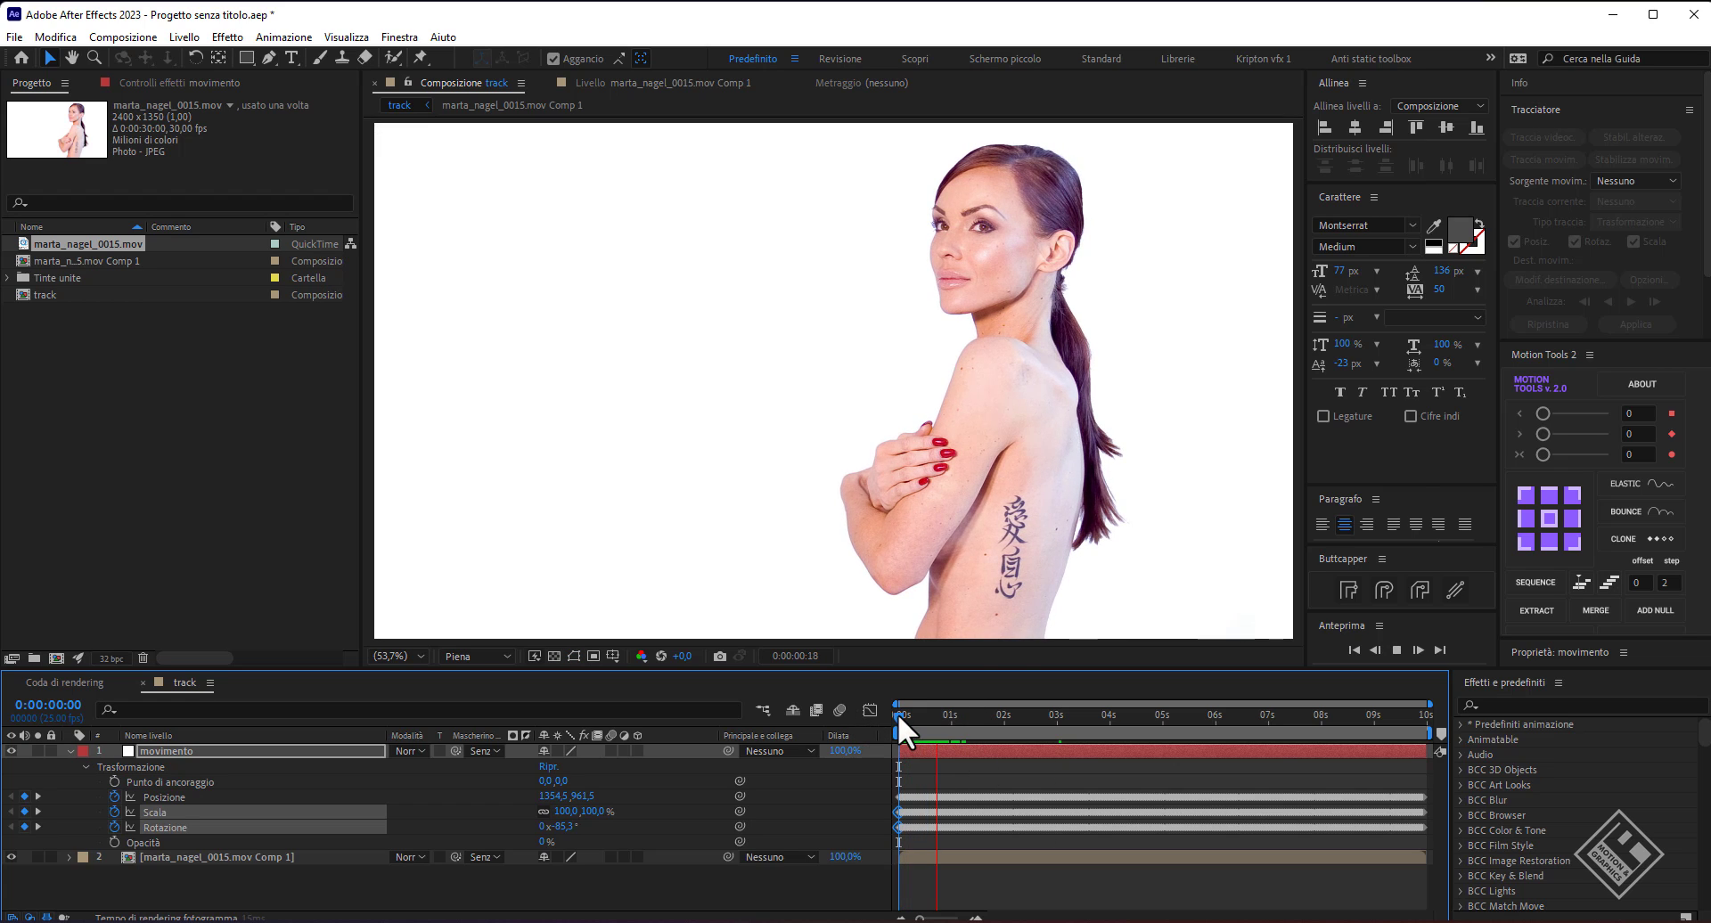
key("space")
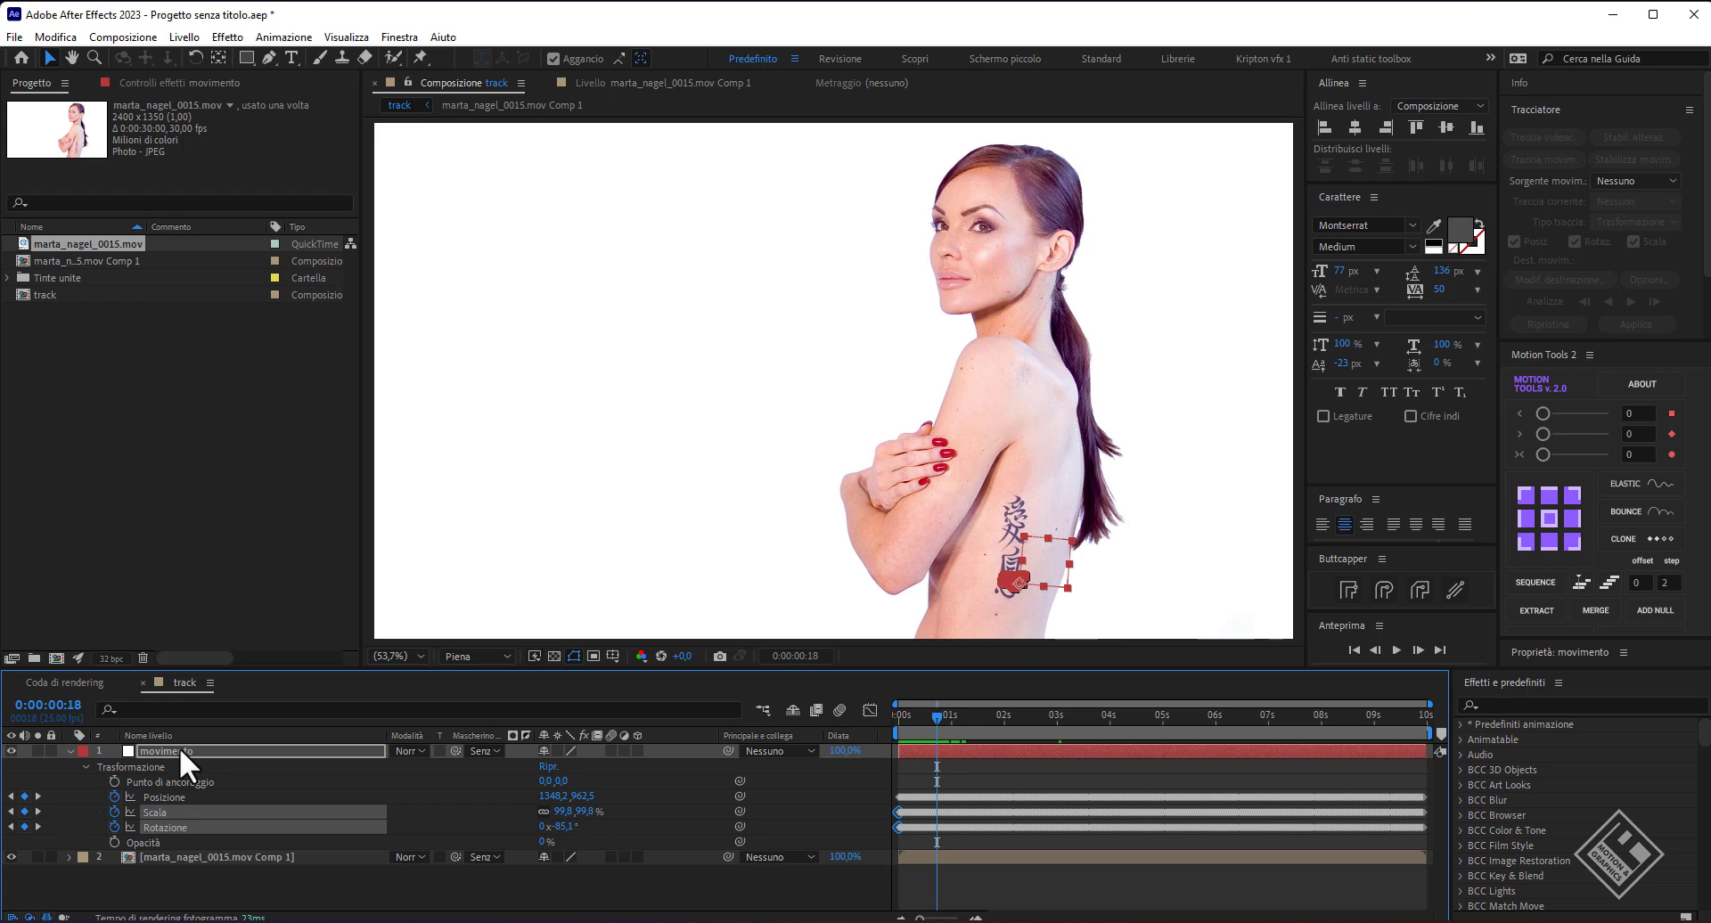
key("Return")
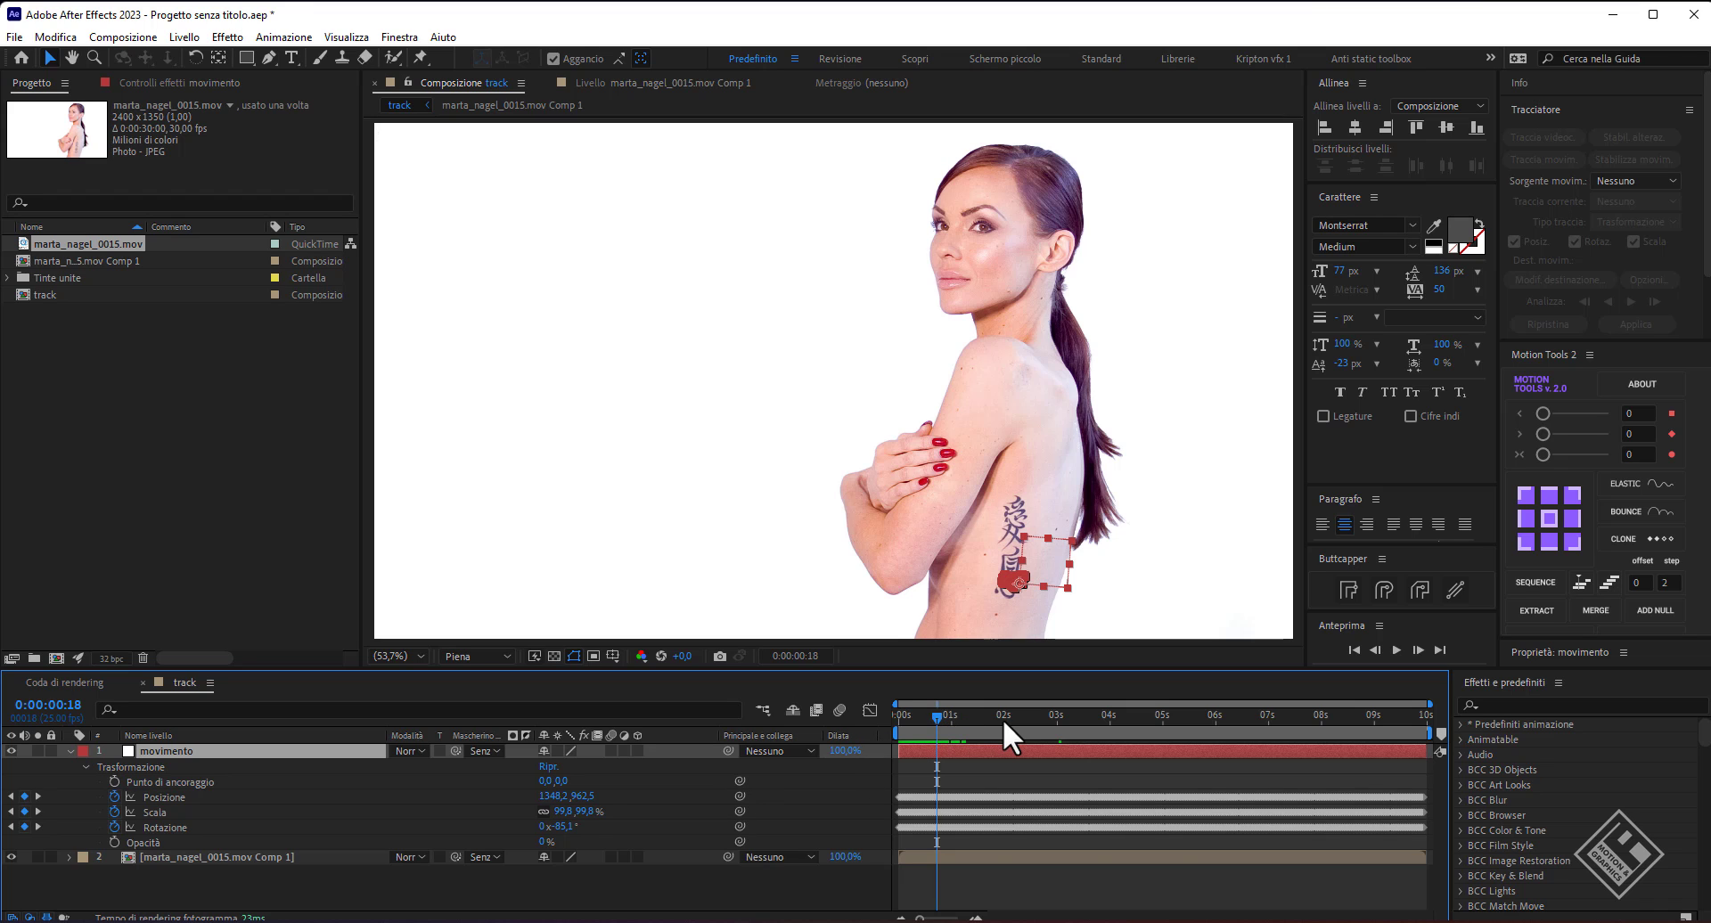
left_click(1003, 719)
scroll(1061, 568, "up", 3)
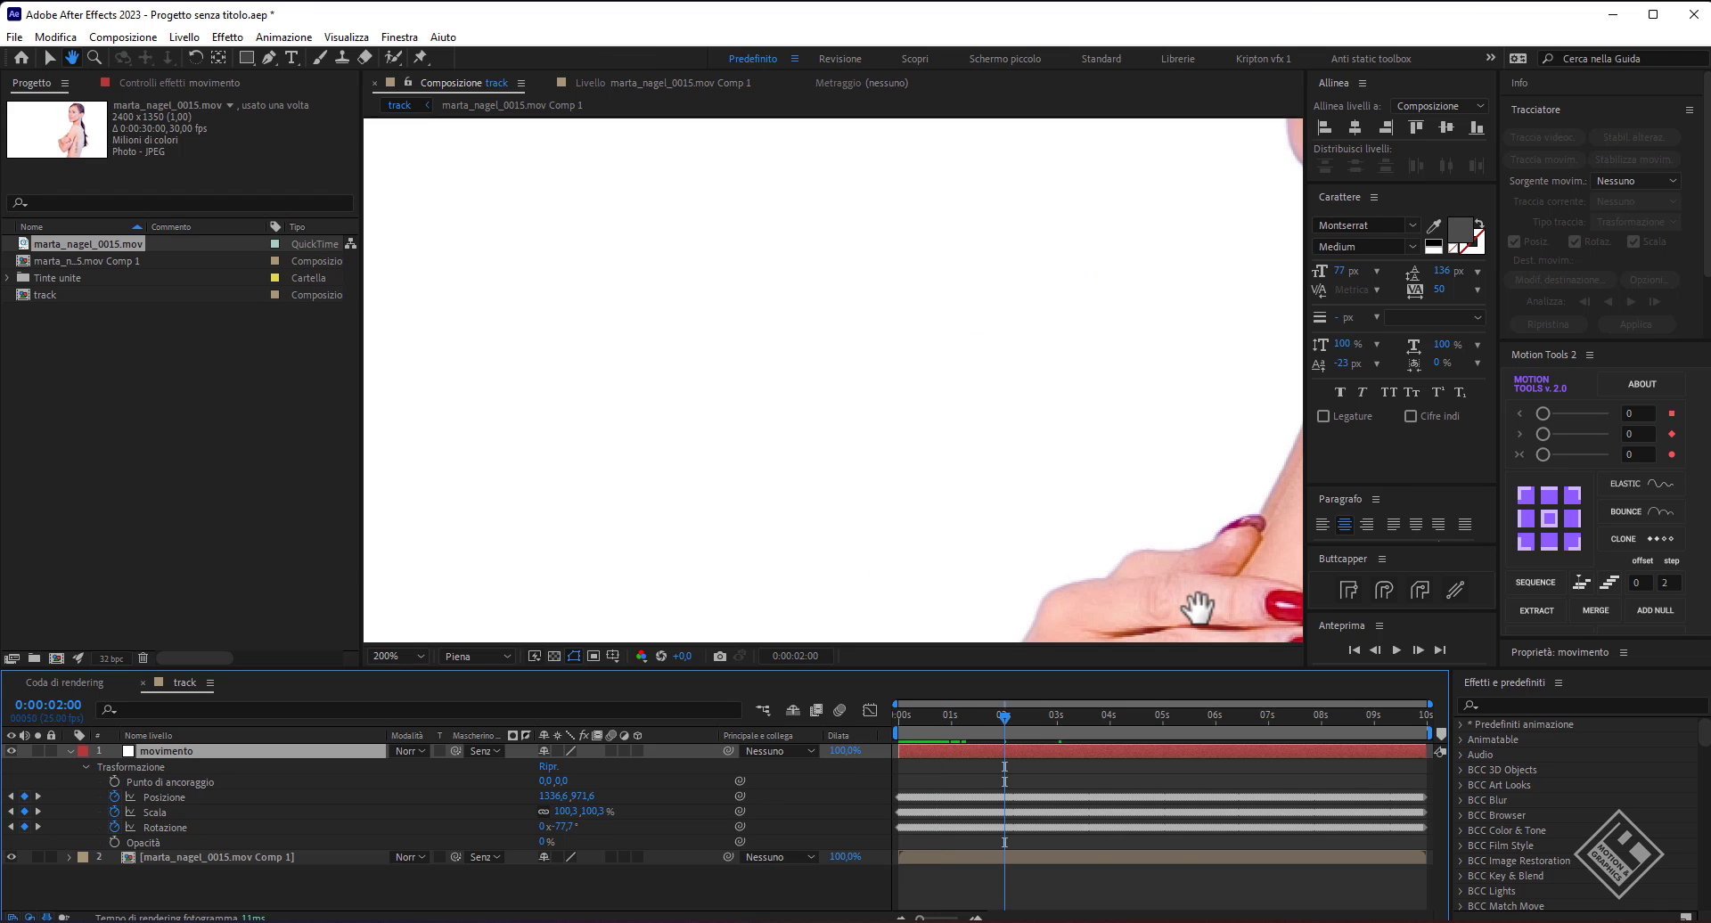
left_click_drag(1197, 609, 555, 57)
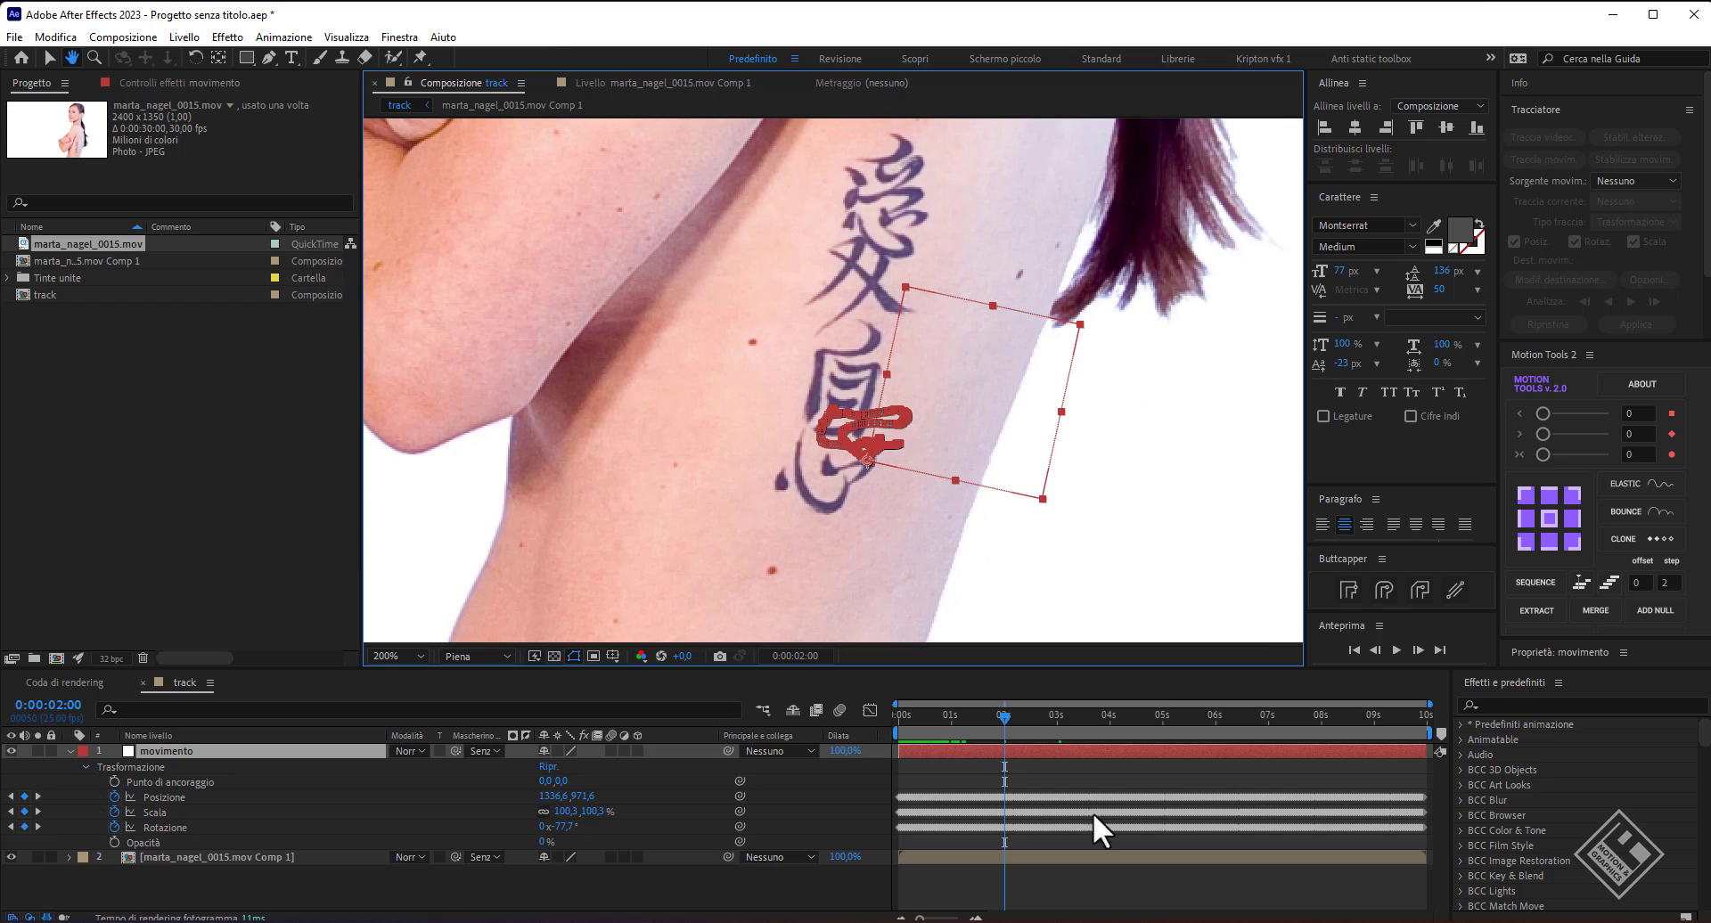
key("v")
mouse_move(1002, 718)
left_mouse_down()
mouse_move(1132, 719)
mouse_move(869, 697)
left_mouse_up()
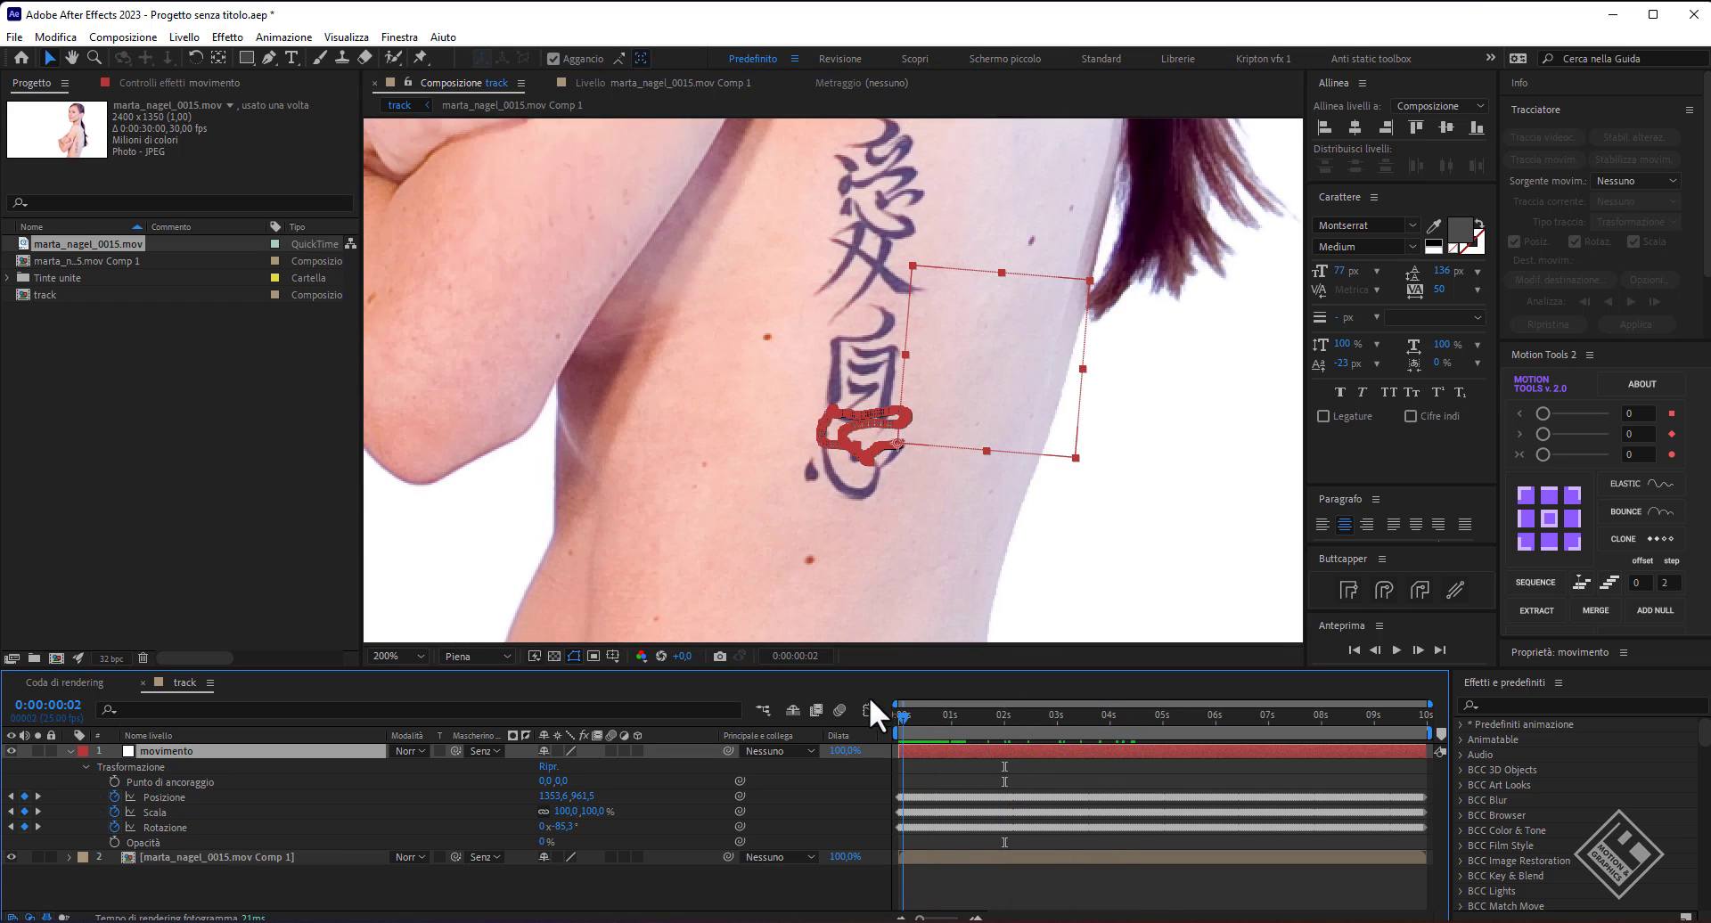
left_click(69, 753)
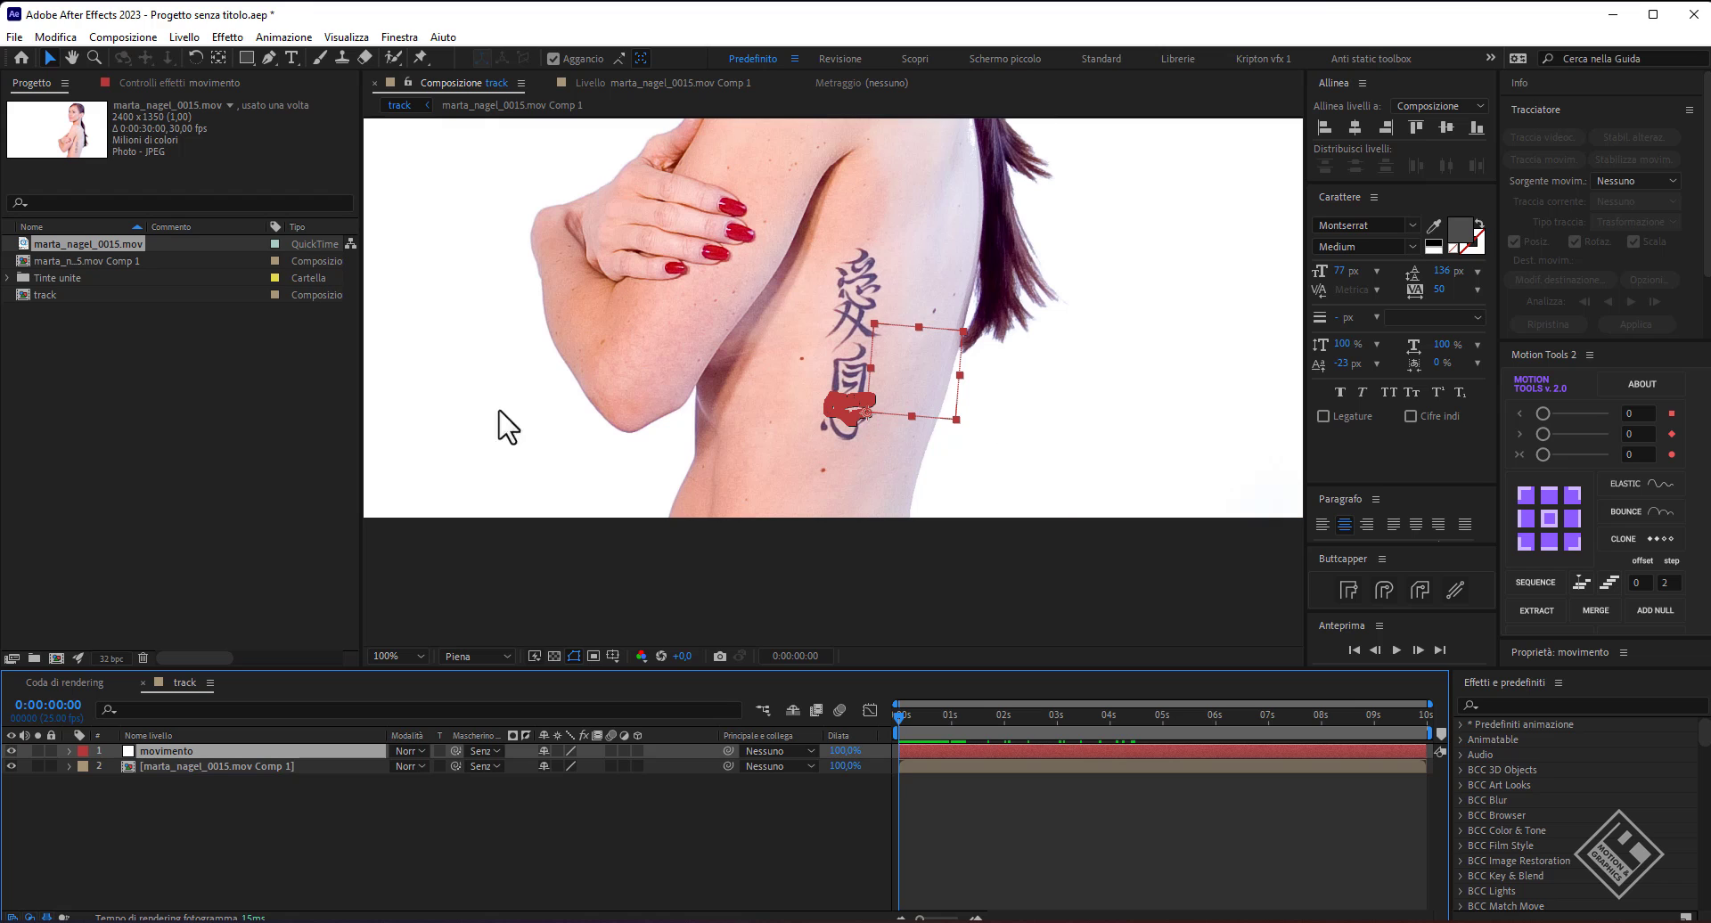
Save the first frame of track as the Photoshop file track (0-00-00-00).psd and render it.
key("period")
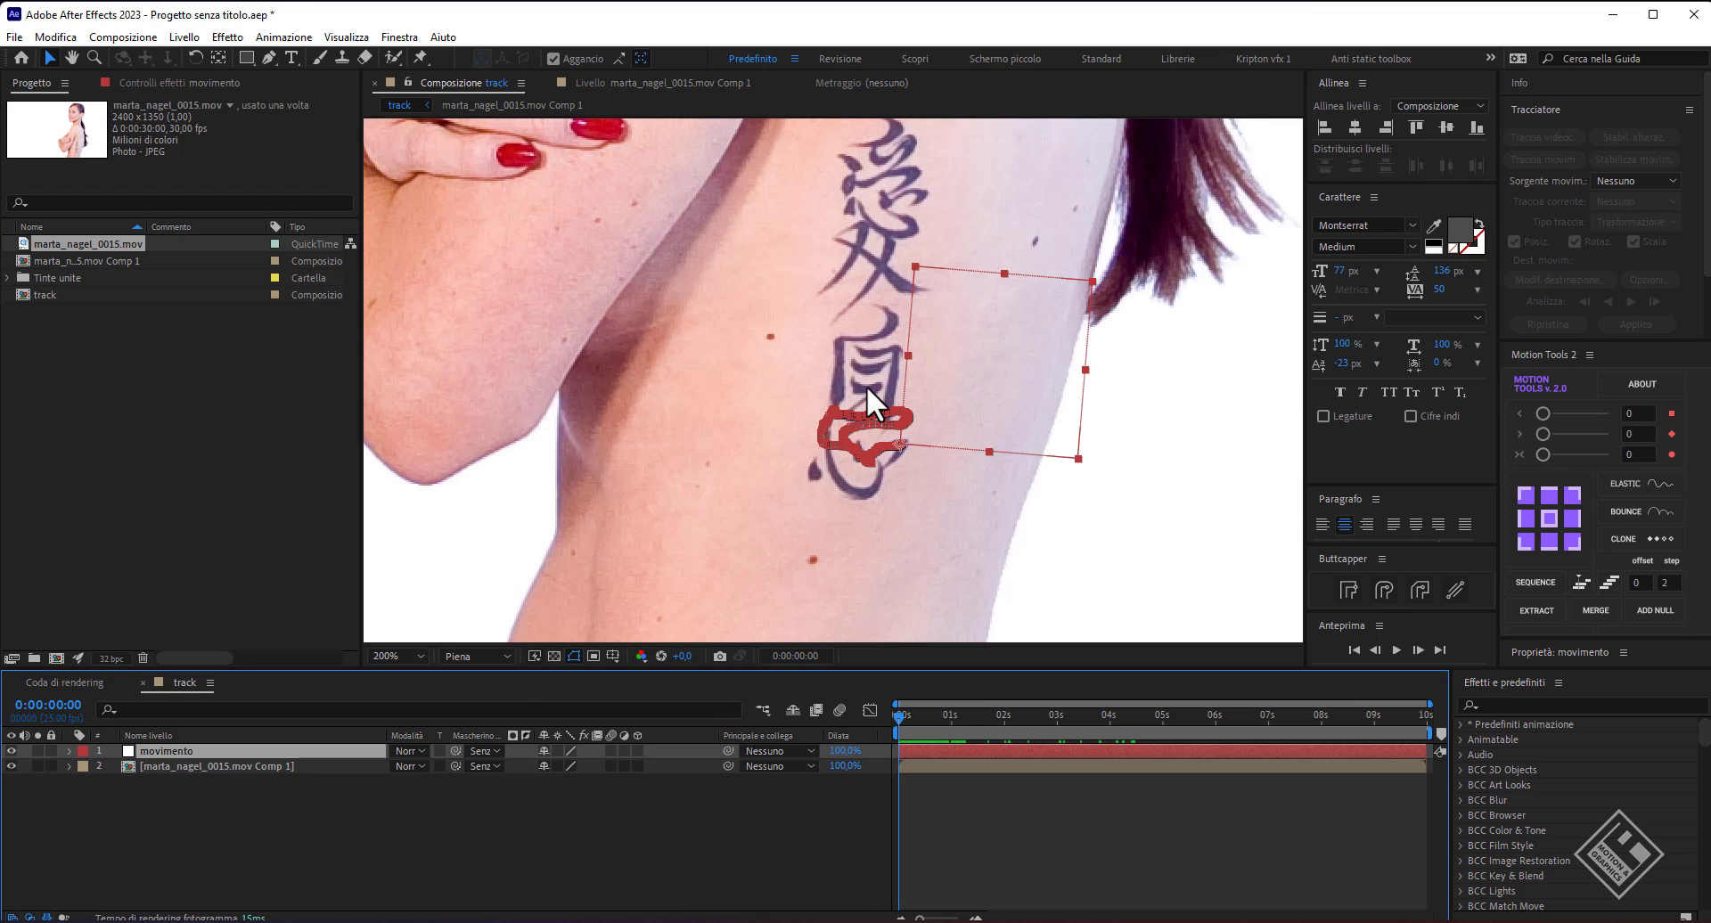
left_click(125, 38)
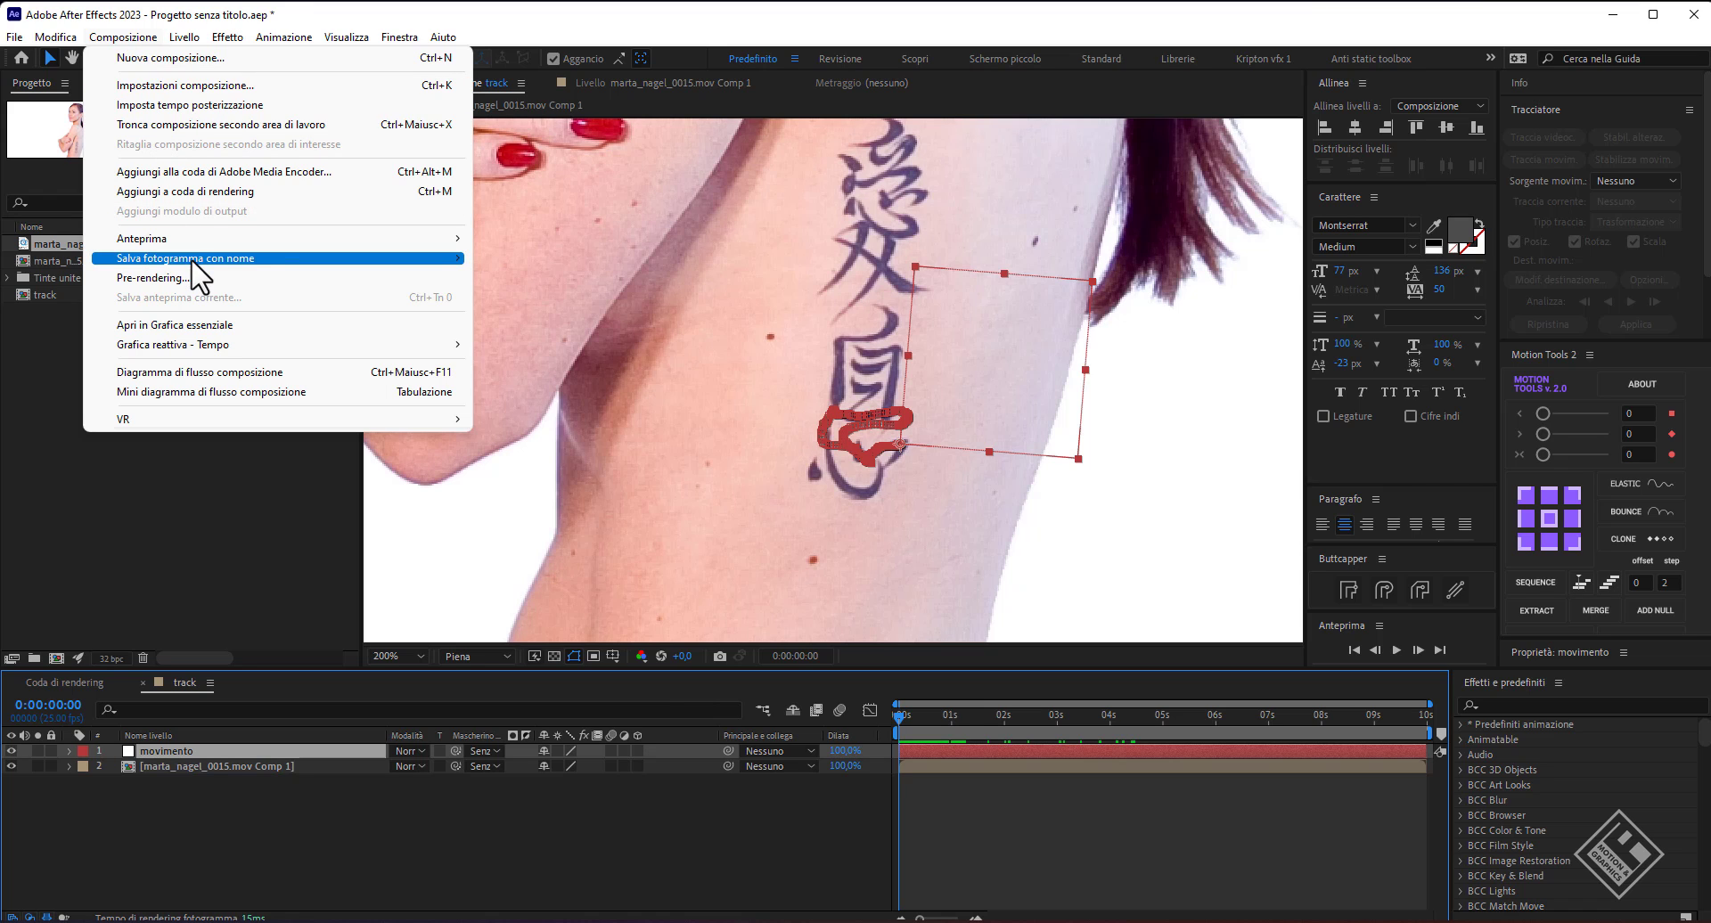
mouse_move(192, 260)
left_click(543, 257)
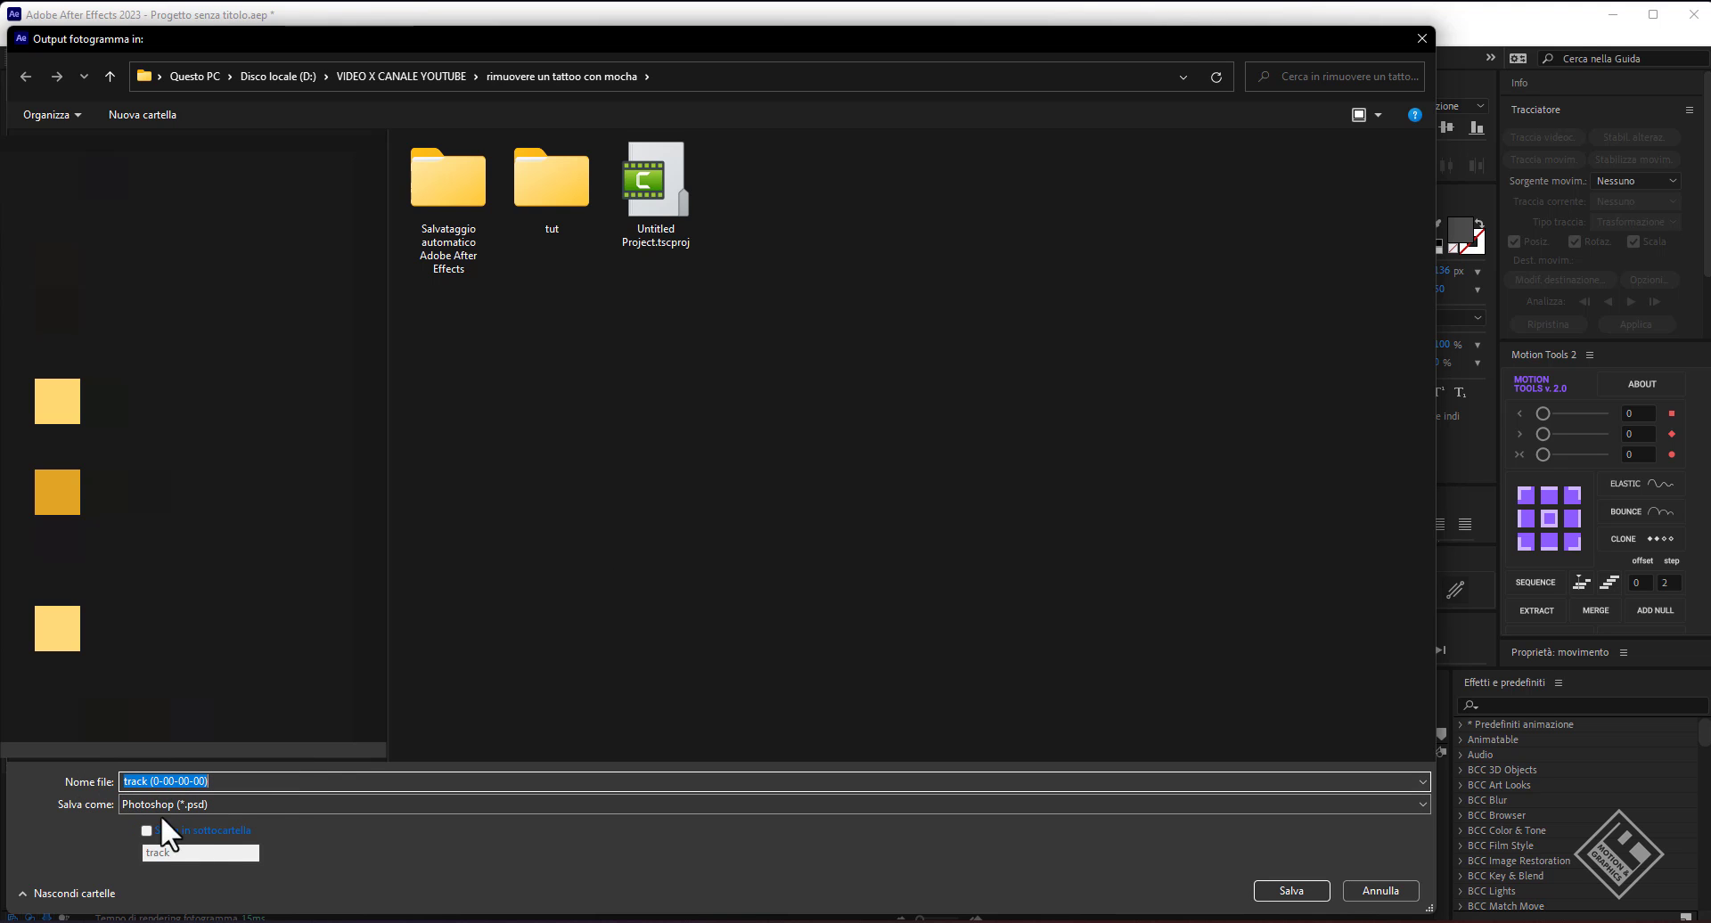
left_click(1288, 891)
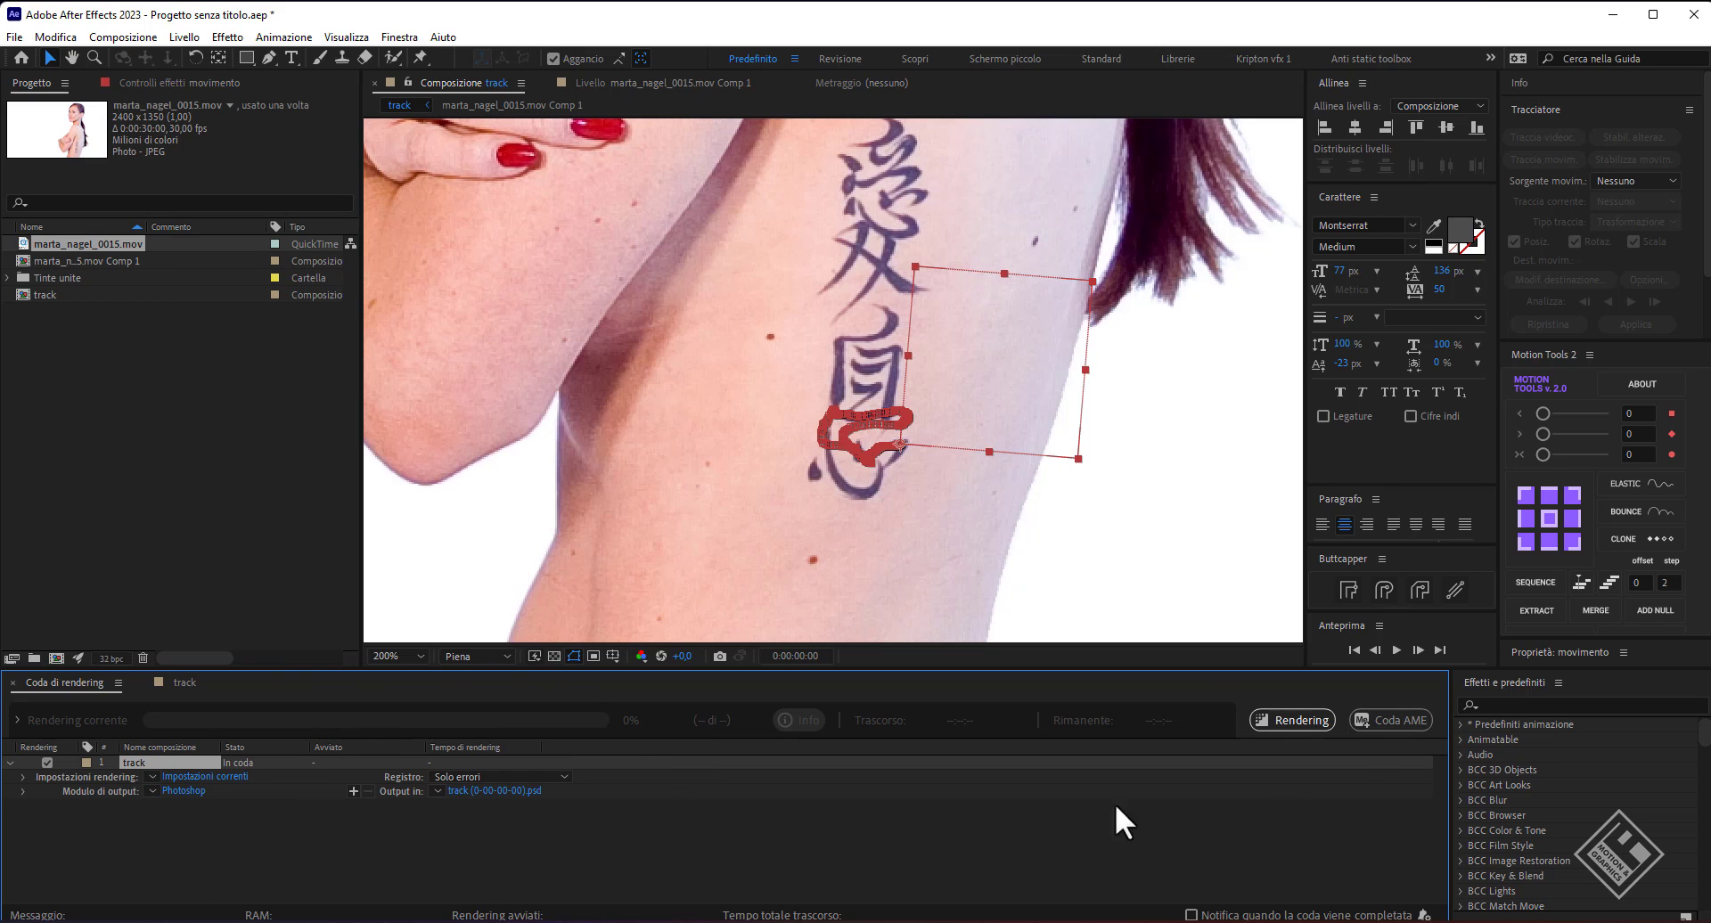
left_click(1306, 719)
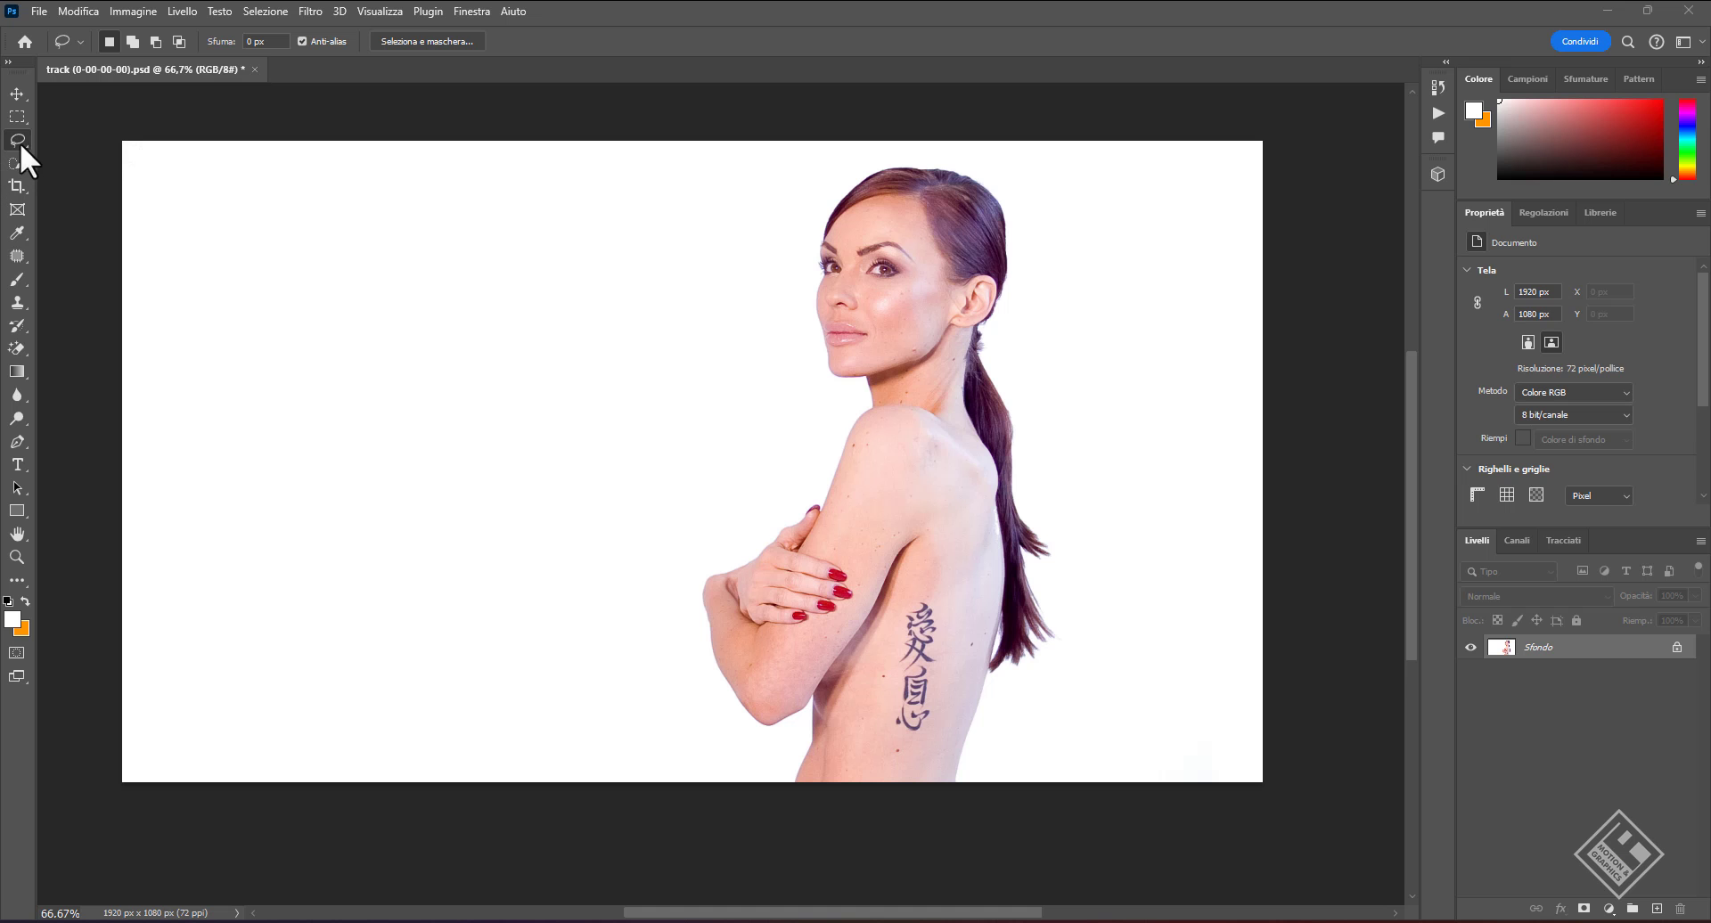
Lasso the tattoo, fill it with content-aware fill, and deselect.
scroll(995, 765, "up", 2)
scroll(974, 751, "up", 2)
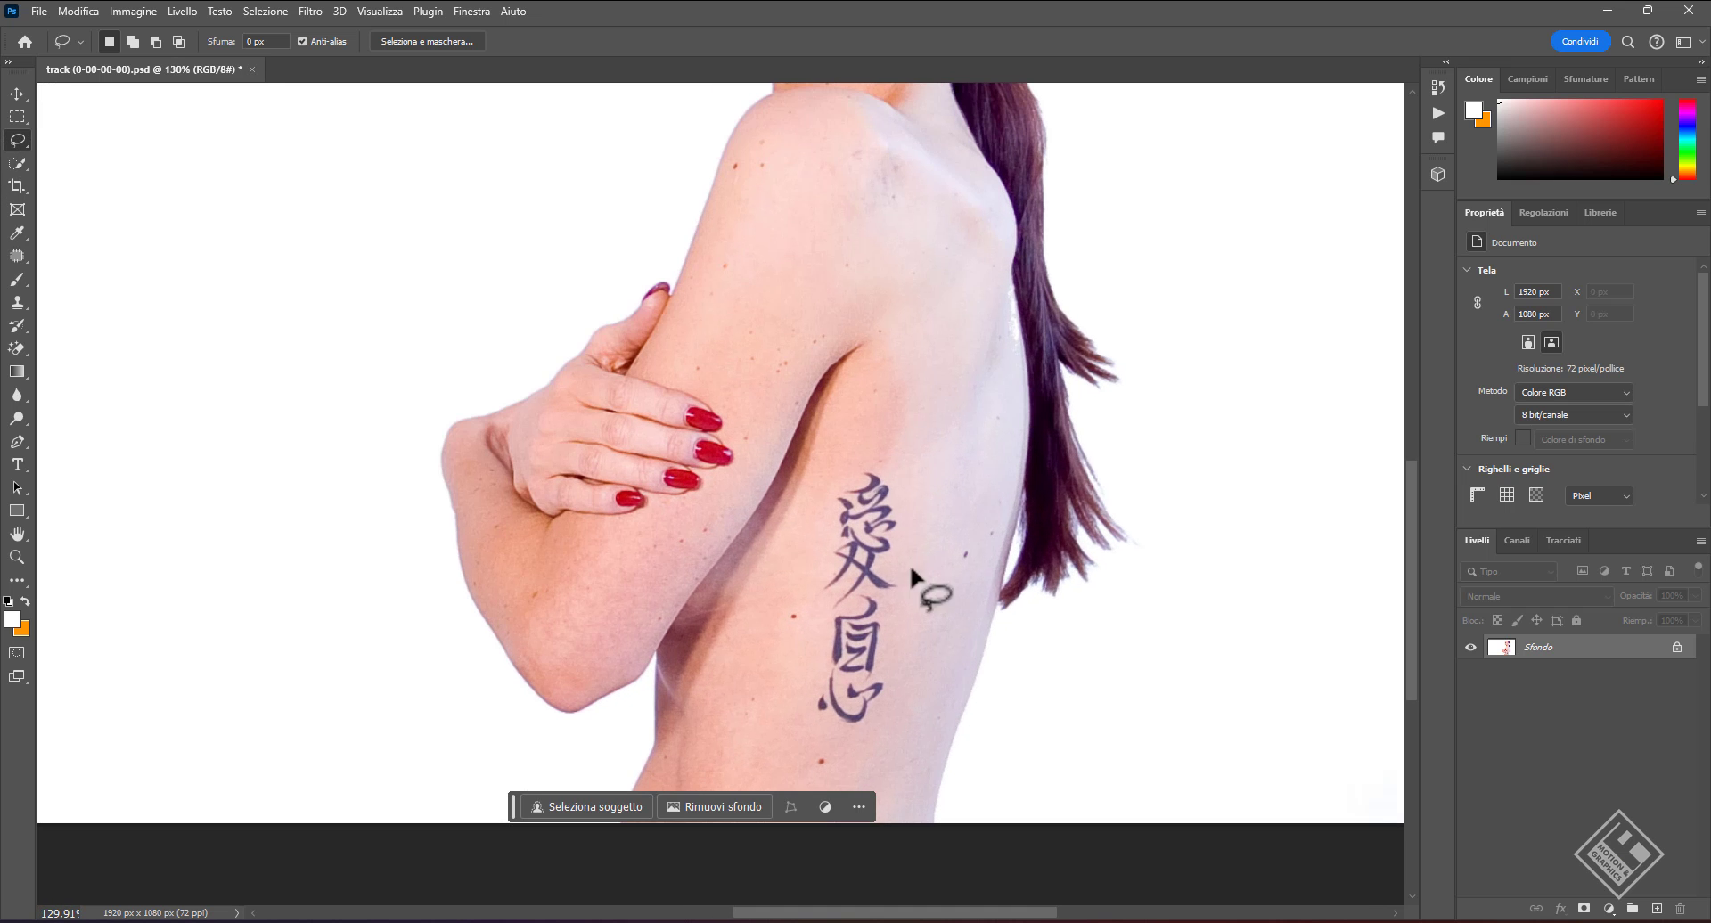
mouse_move(872, 451)
left_mouse_down()
mouse_move(815, 644)
mouse_move(871, 456)
left_mouse_up()
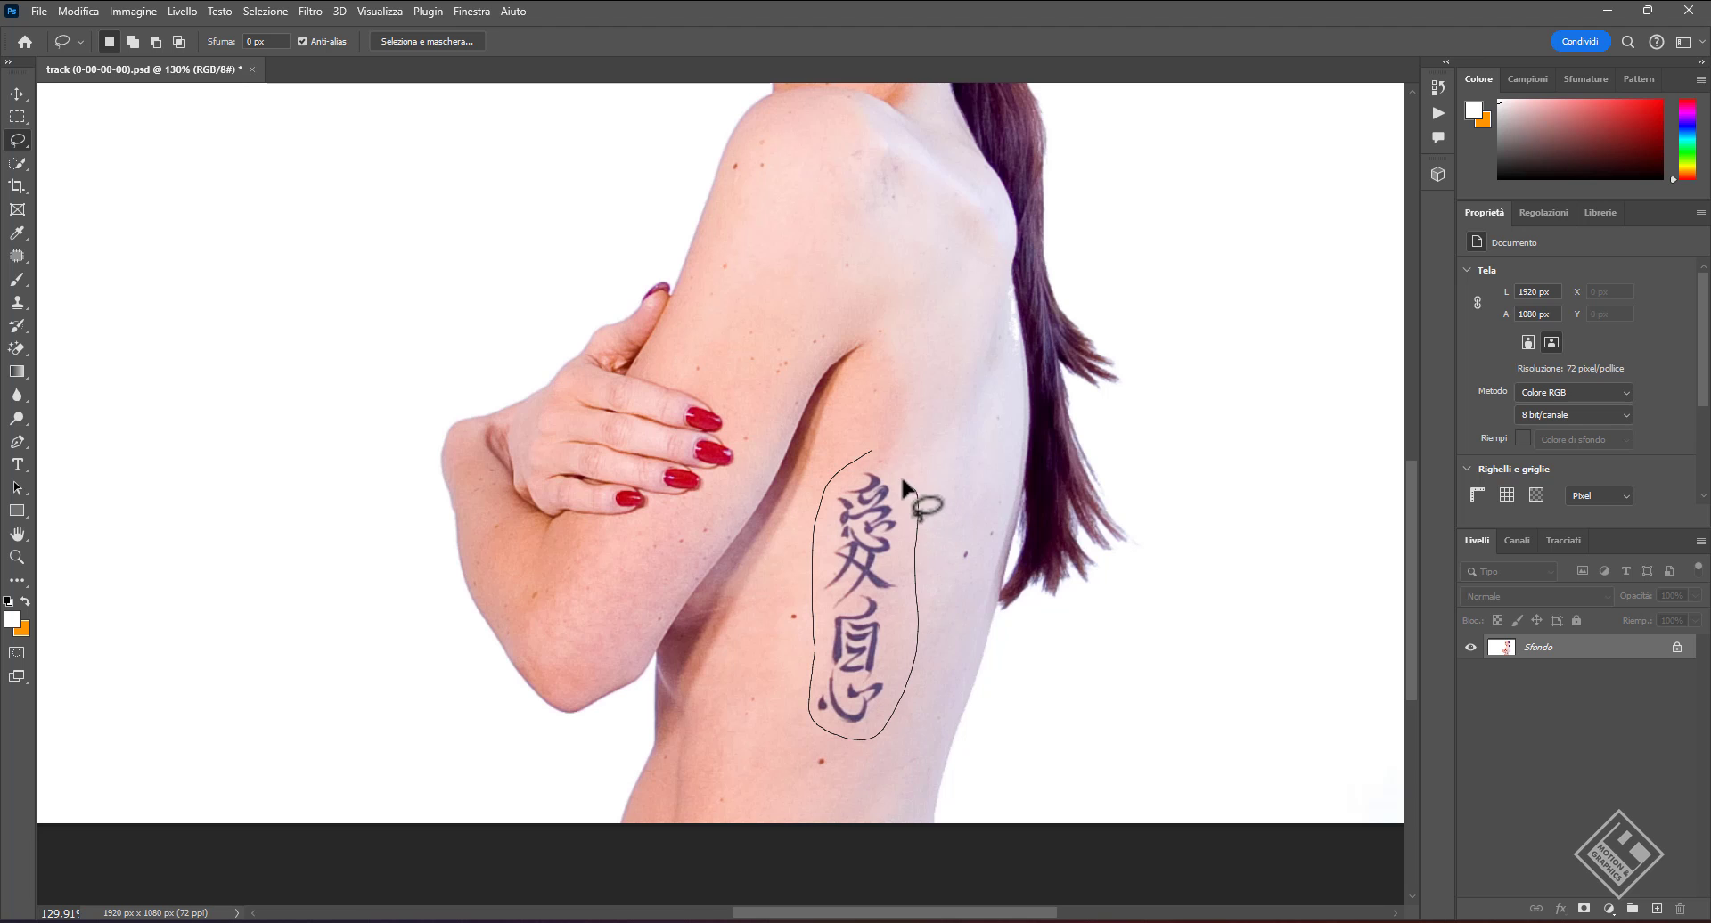
left_click(79, 11)
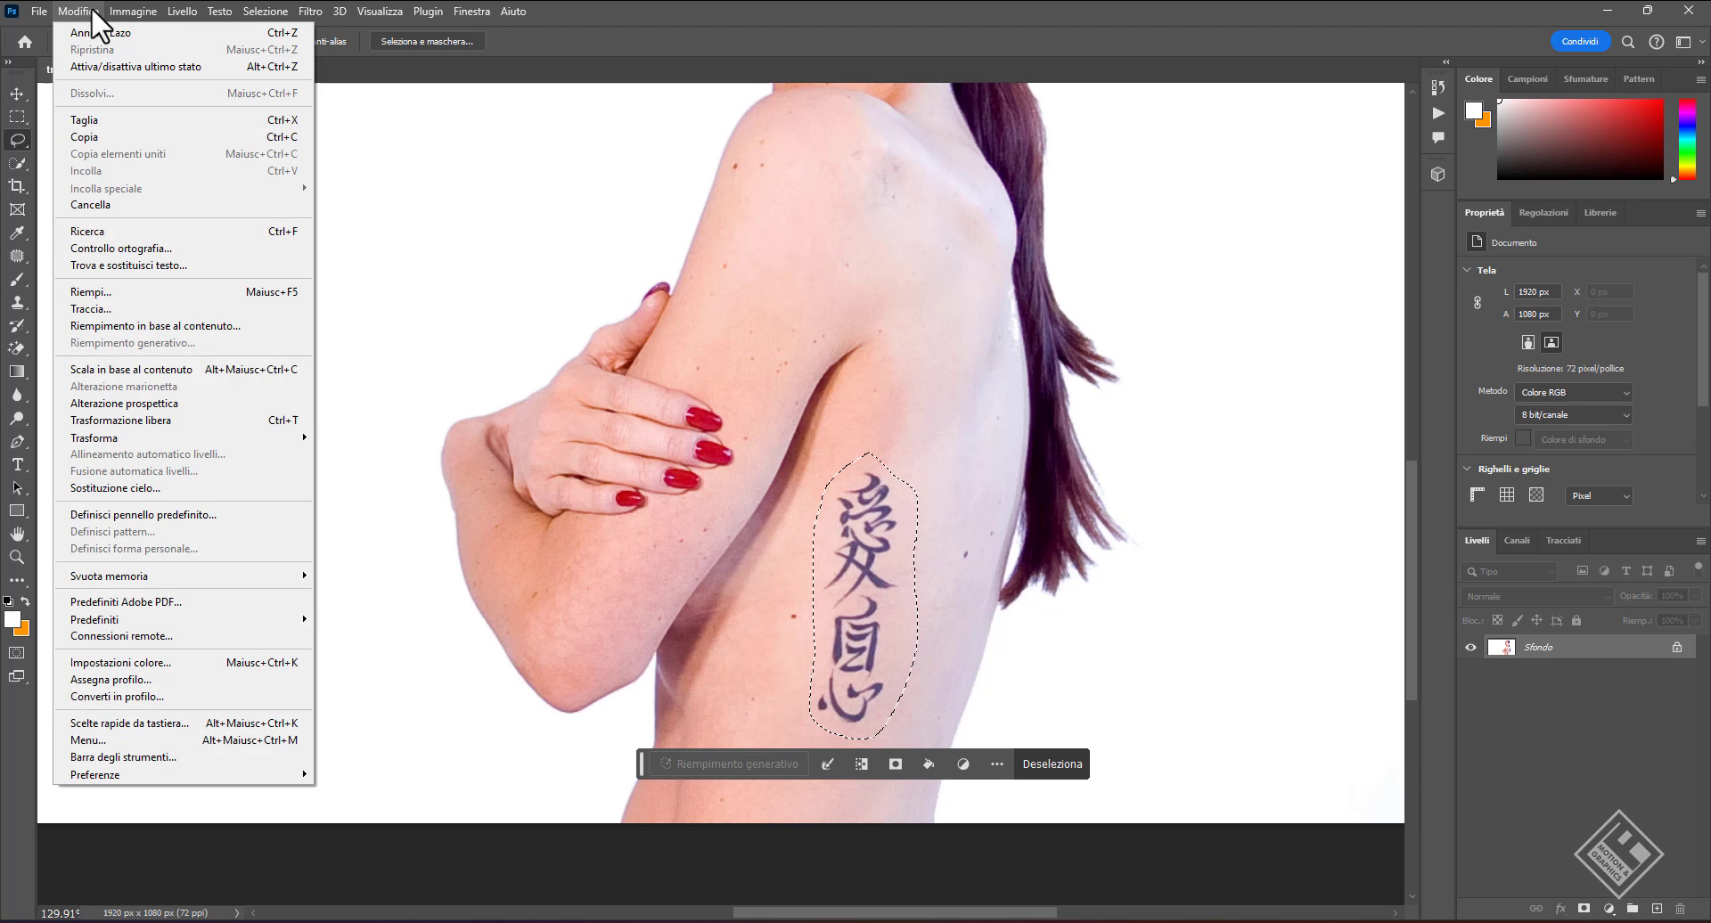
left_click(92, 292)
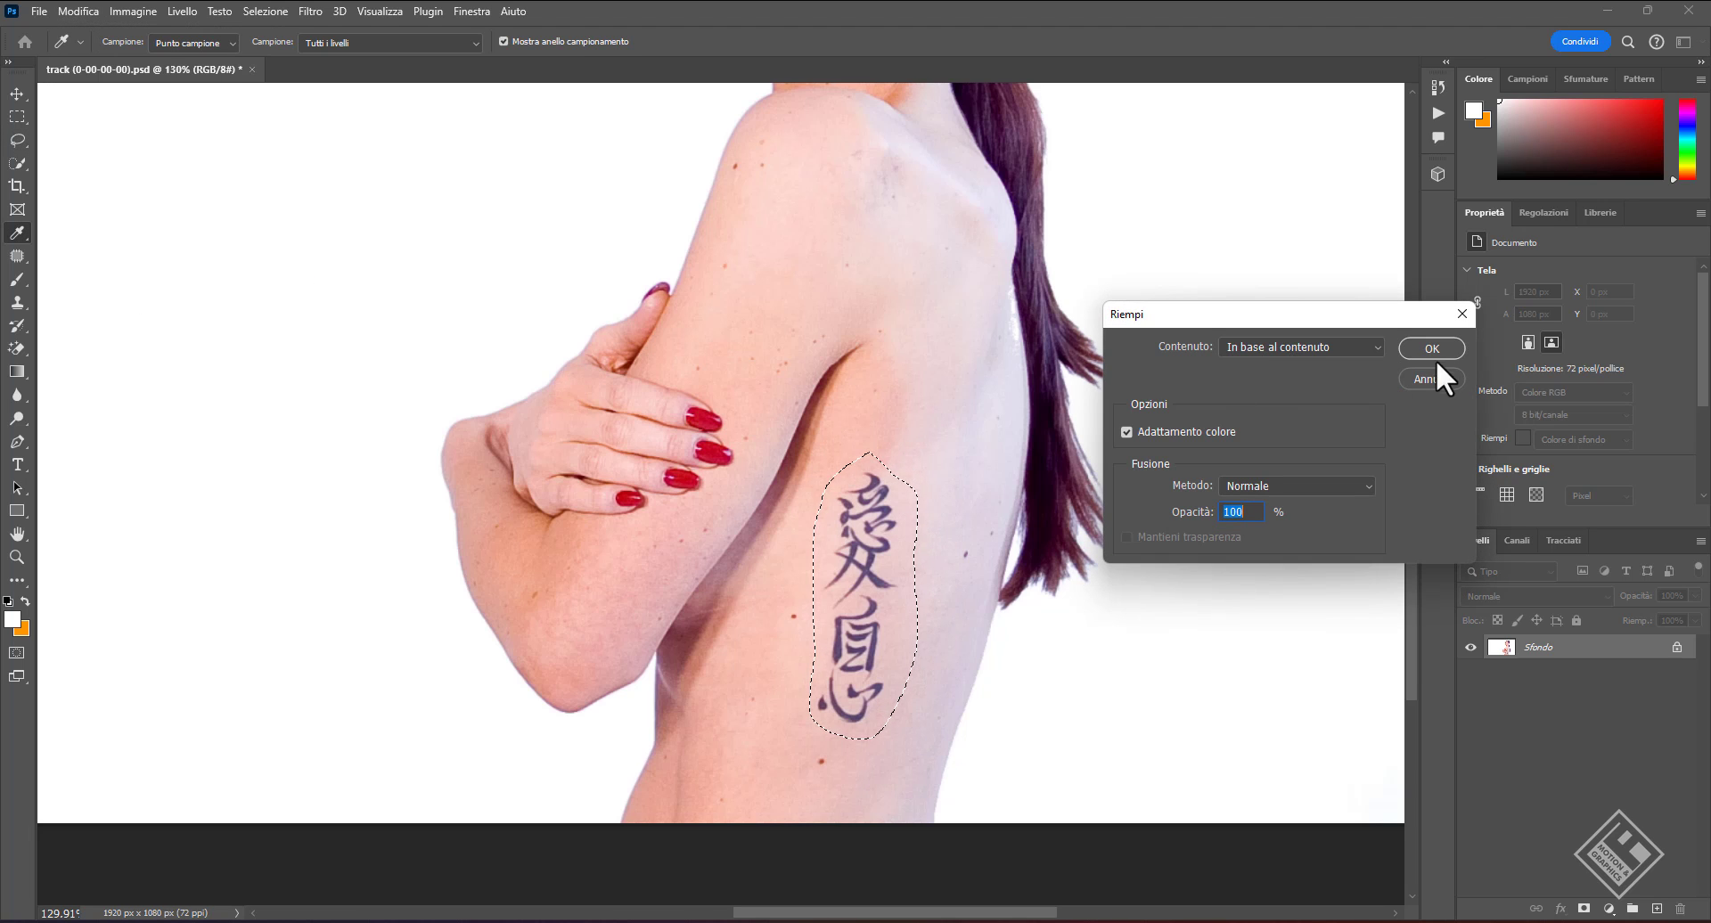
left_click(1436, 346)
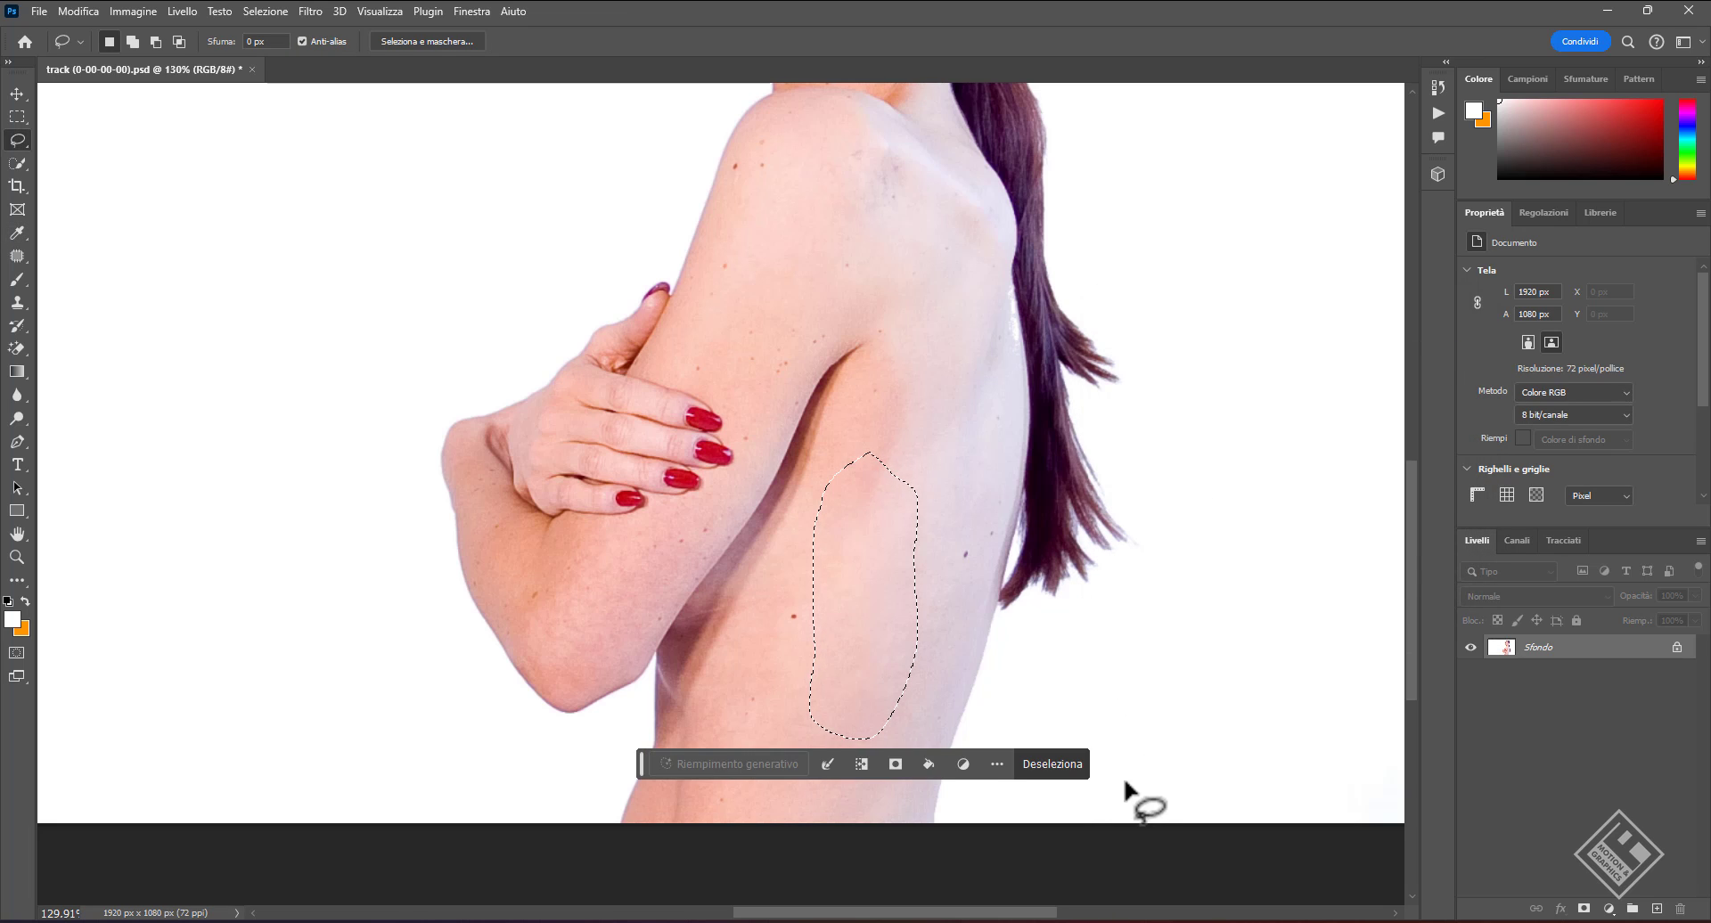
left_click(1052, 765)
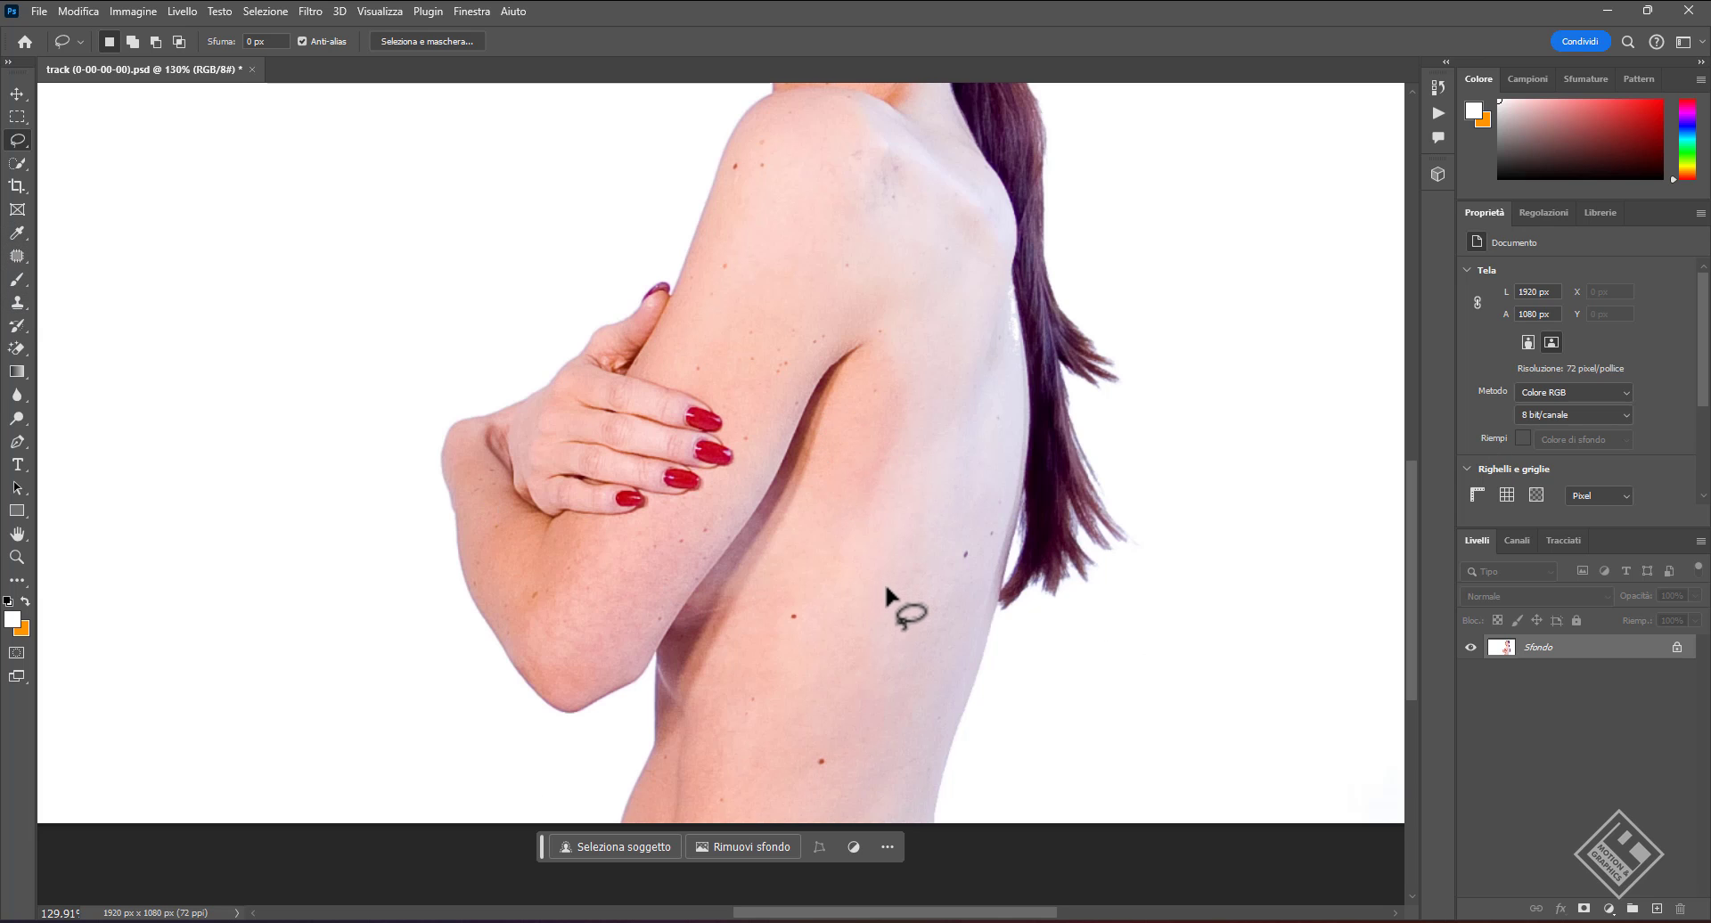
Save the cleaned PSD frame and return to After Effects.
left_click(16, 94)
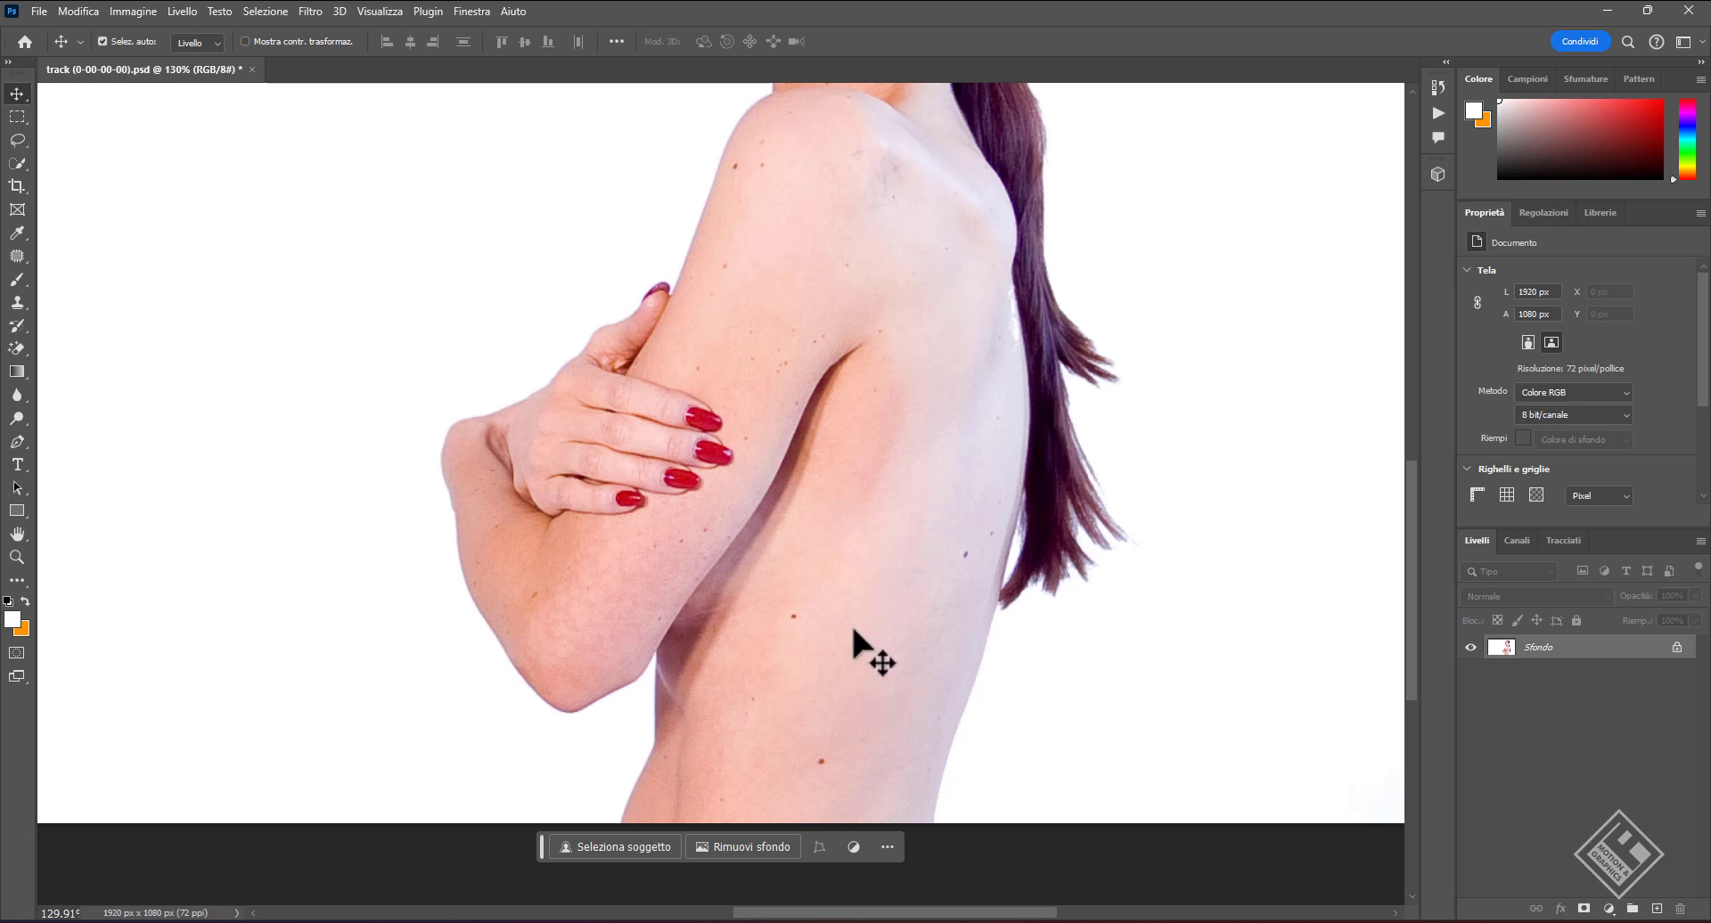
left_click(39, 12)
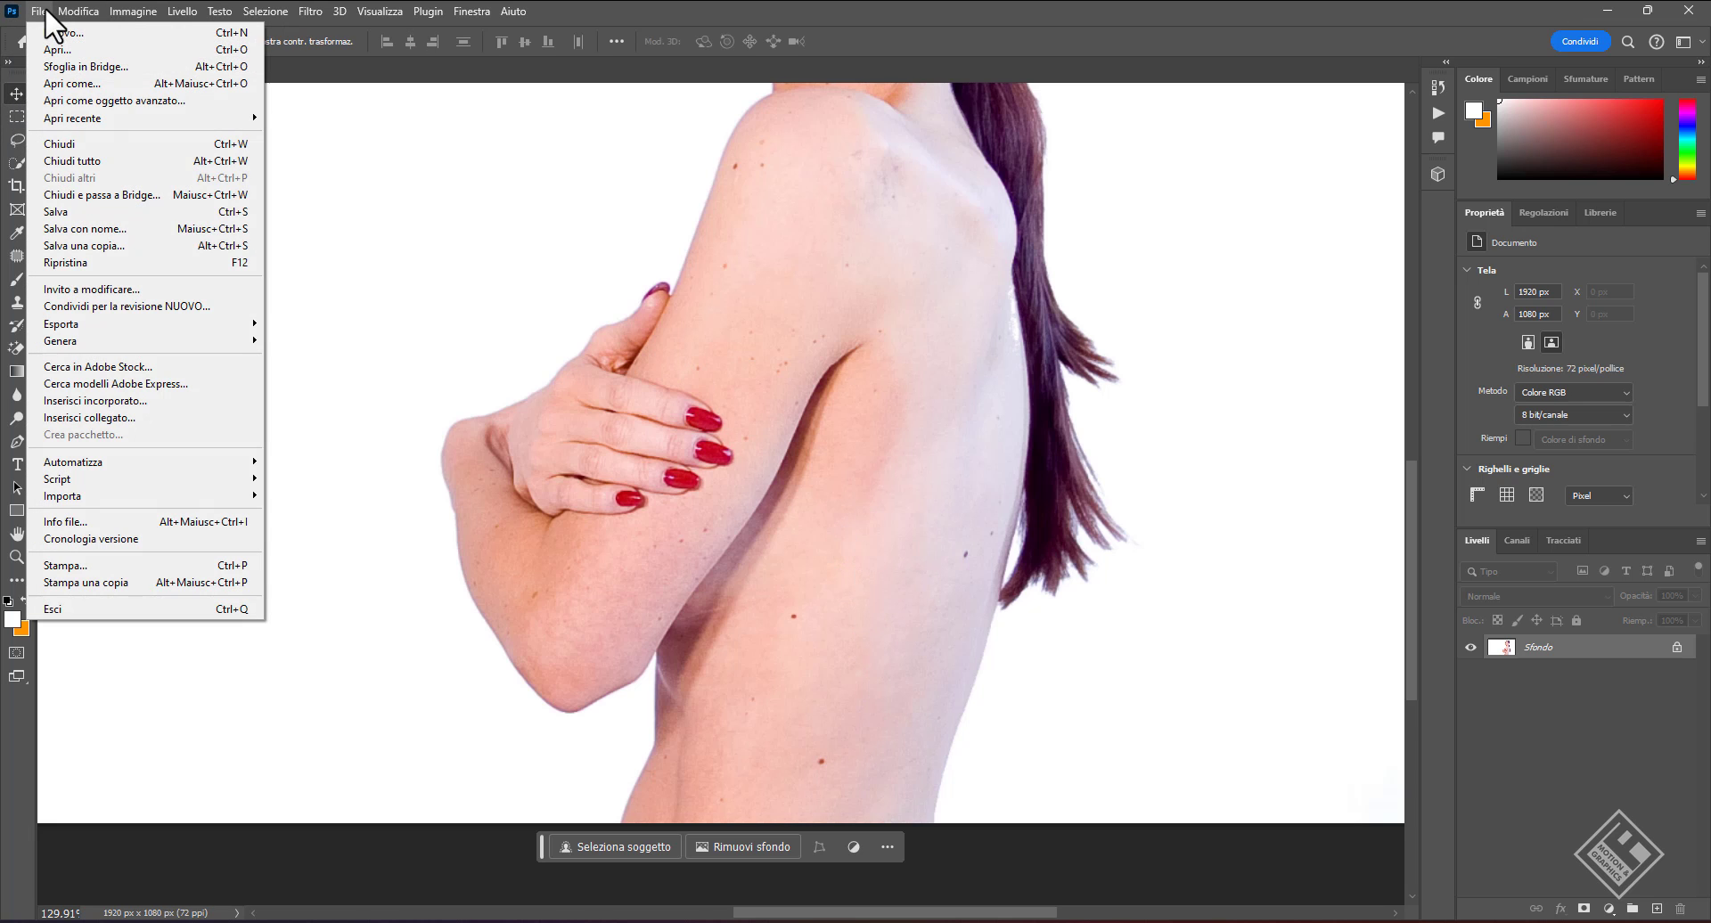
left_click(59, 212)
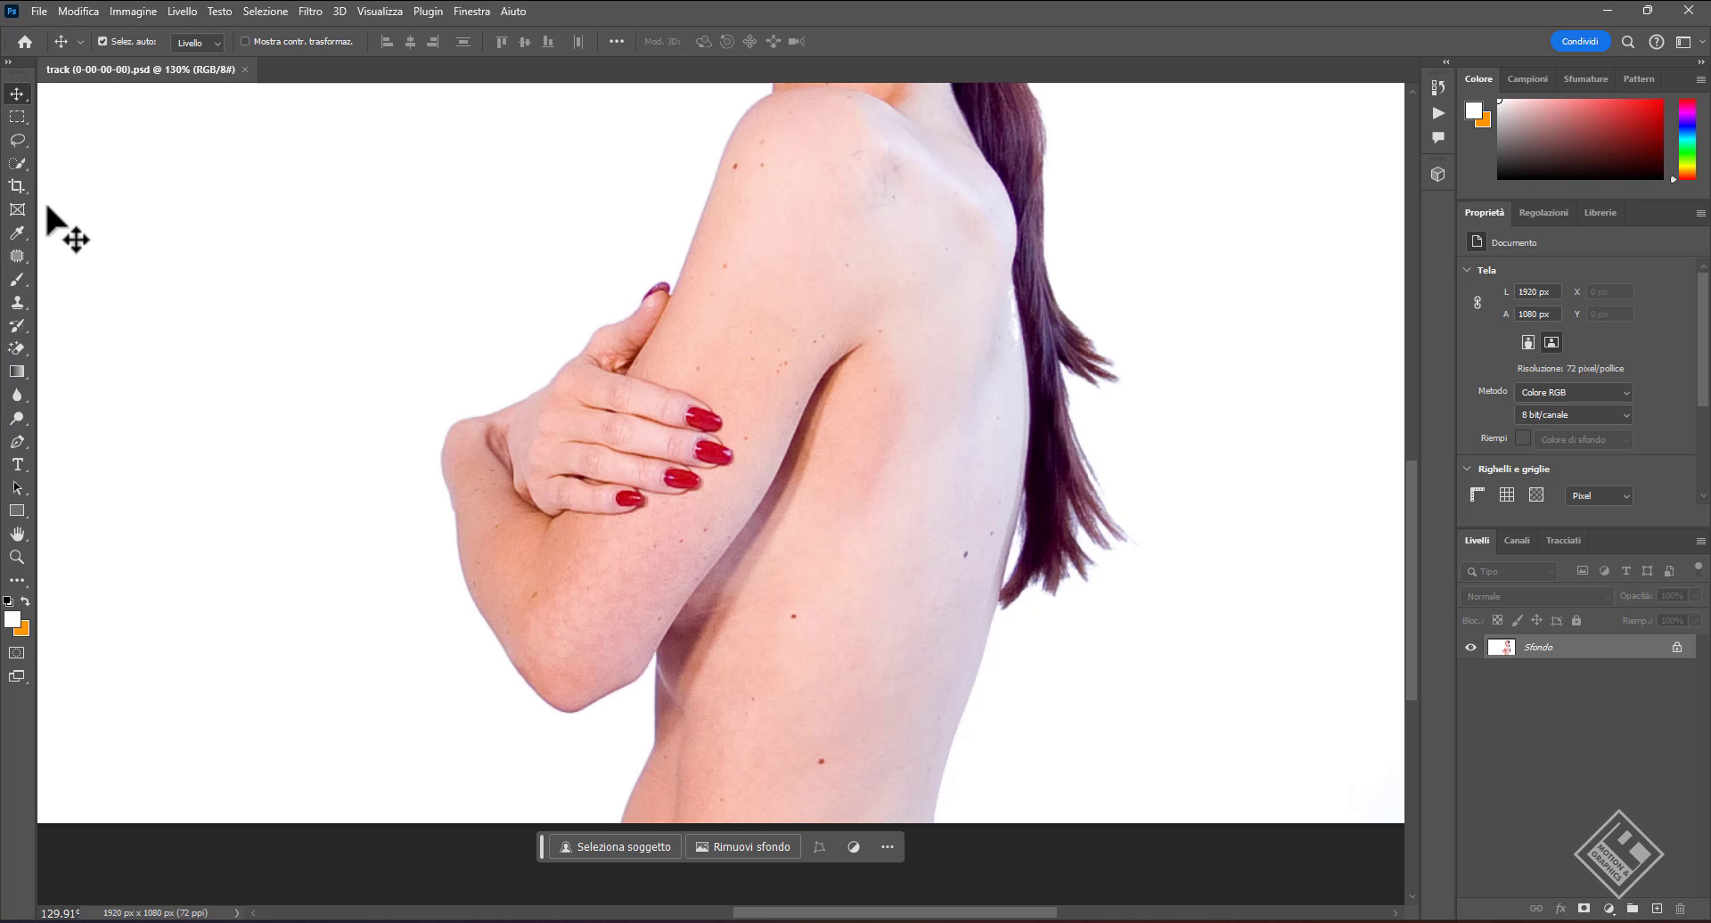
left_click(1608, 7)
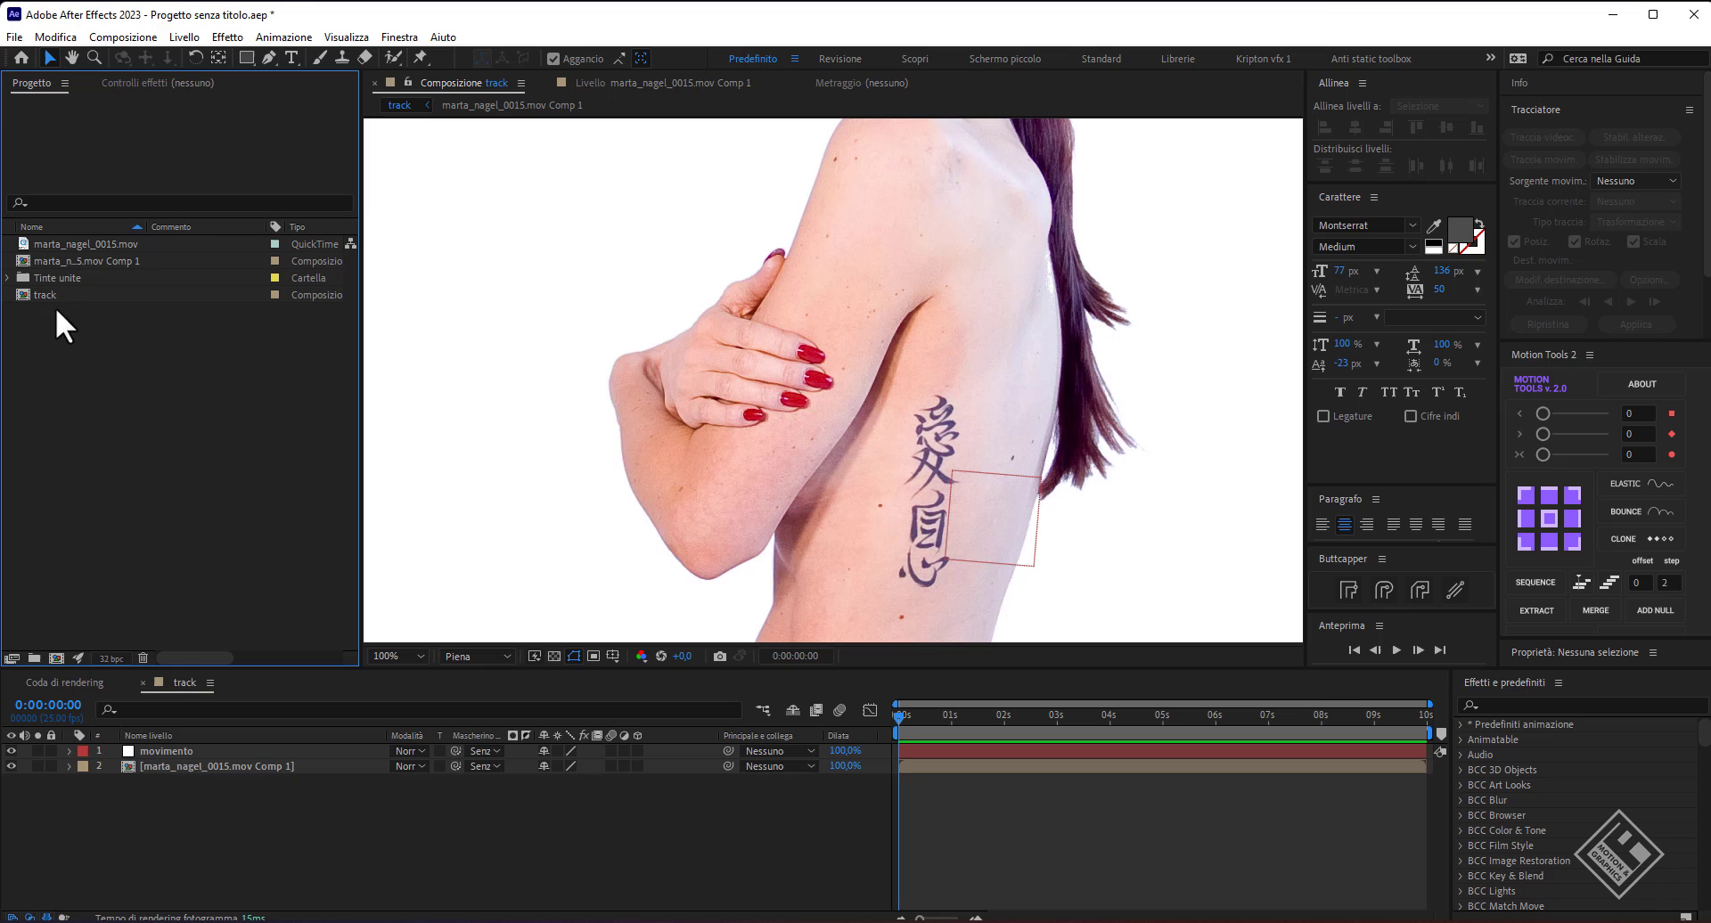
Import the cleaned track (0-00-00-00) PSD file into the project.
double_click(121, 393)
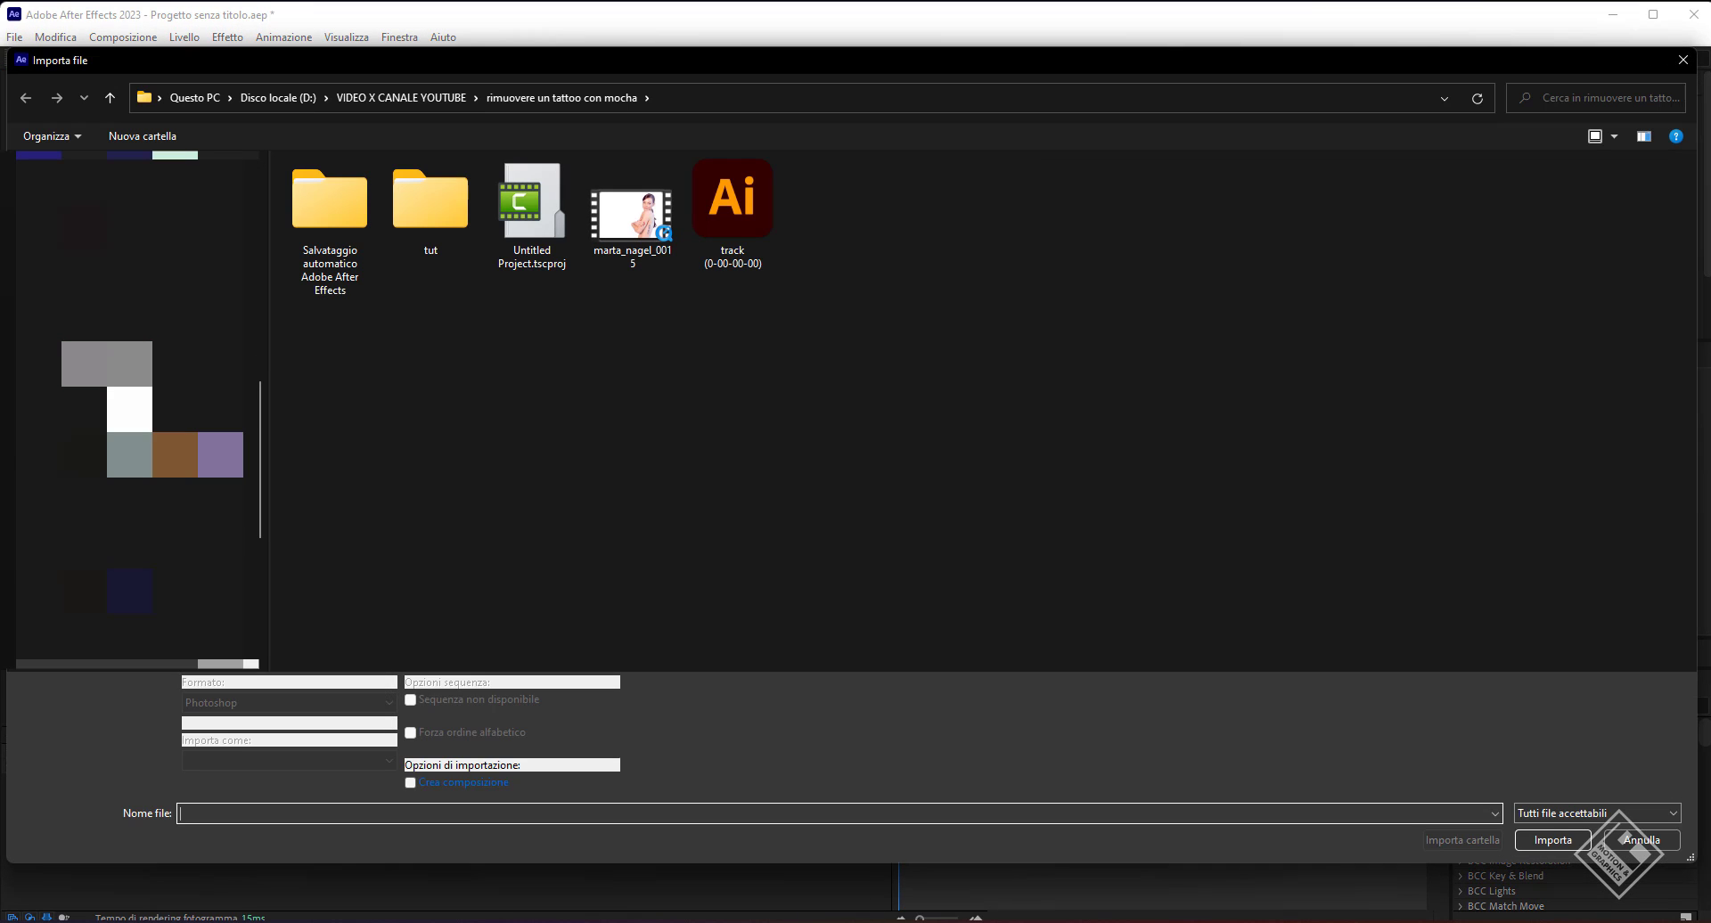
left_click(733, 230)
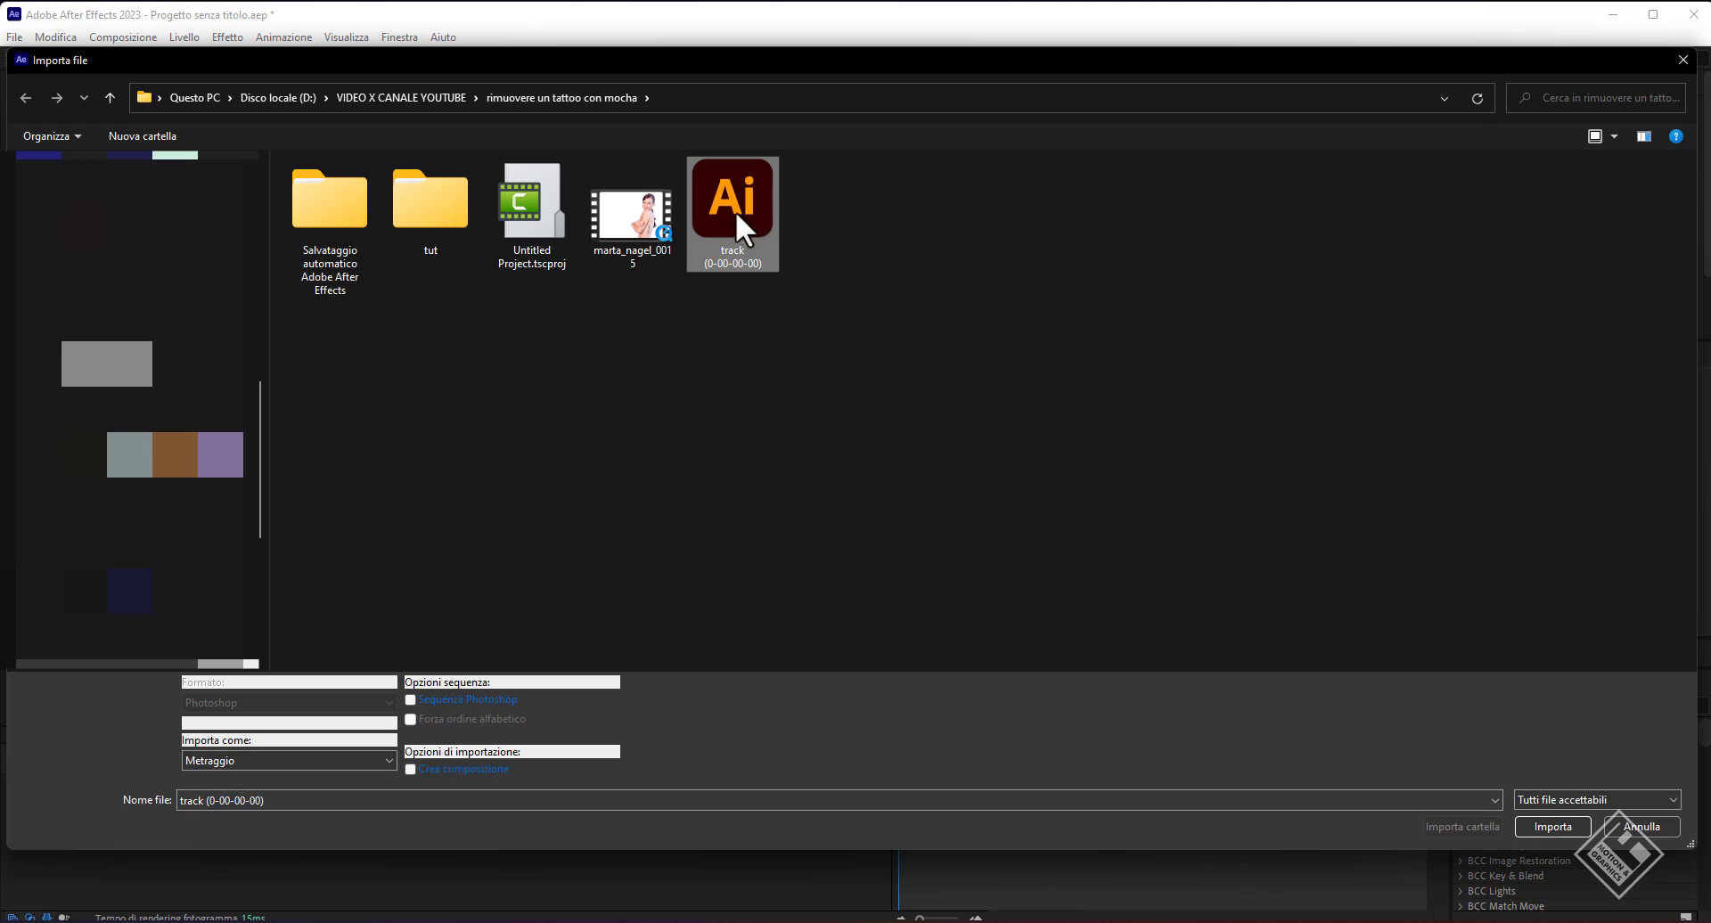
left_click(1575, 822)
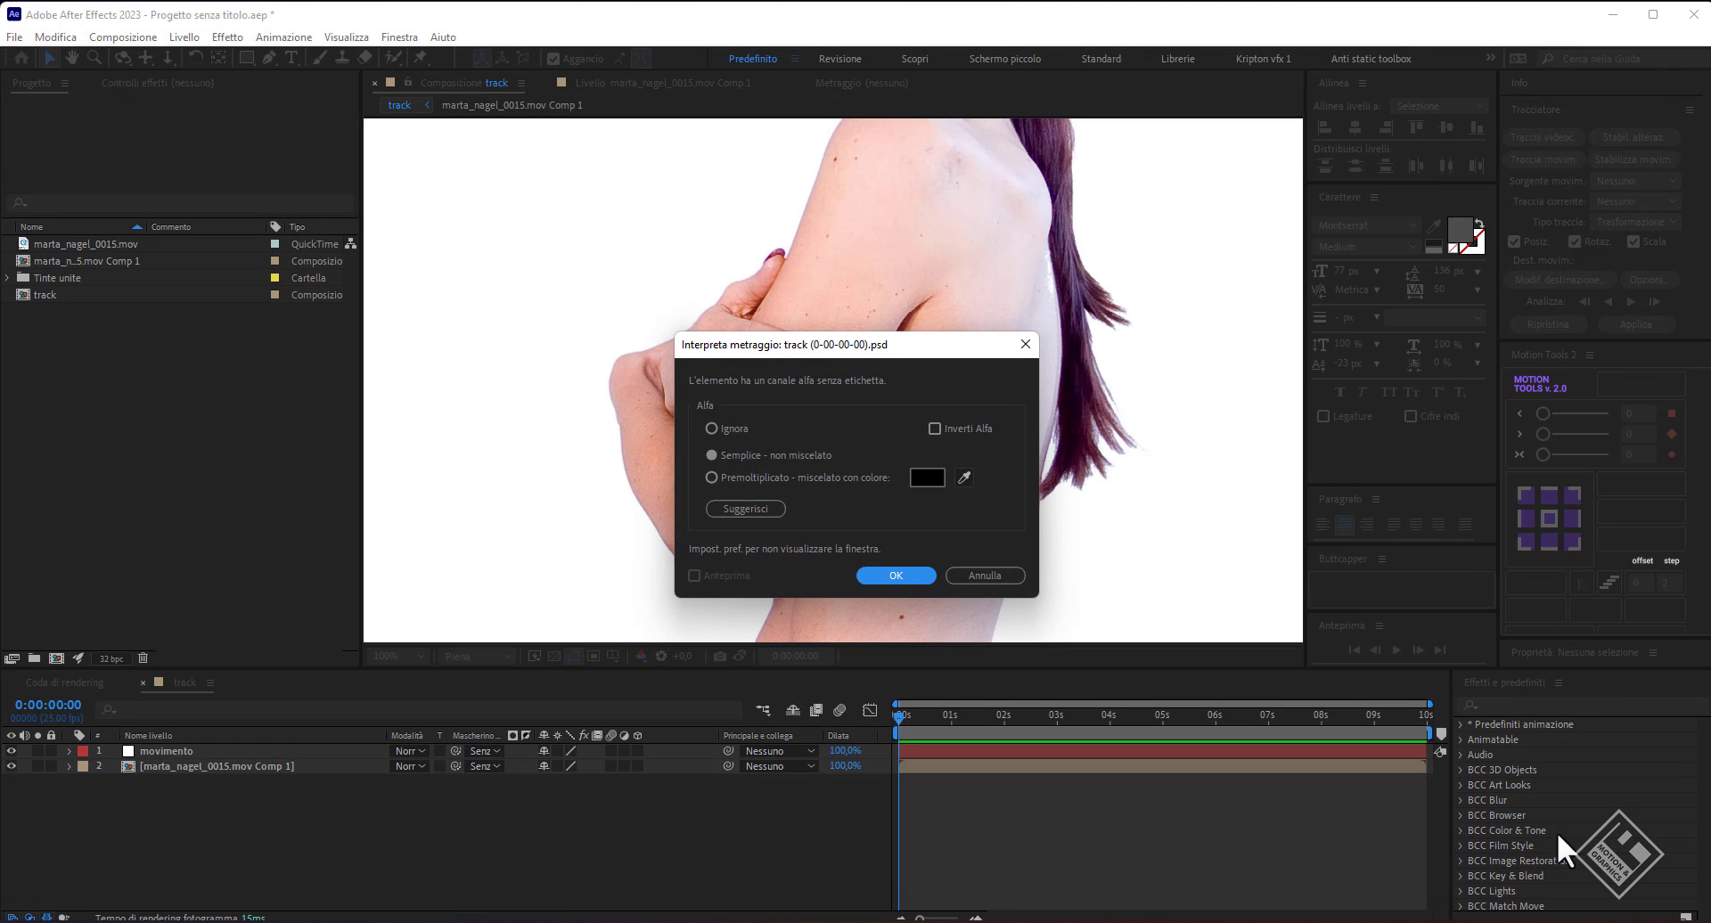
left_click(902, 572)
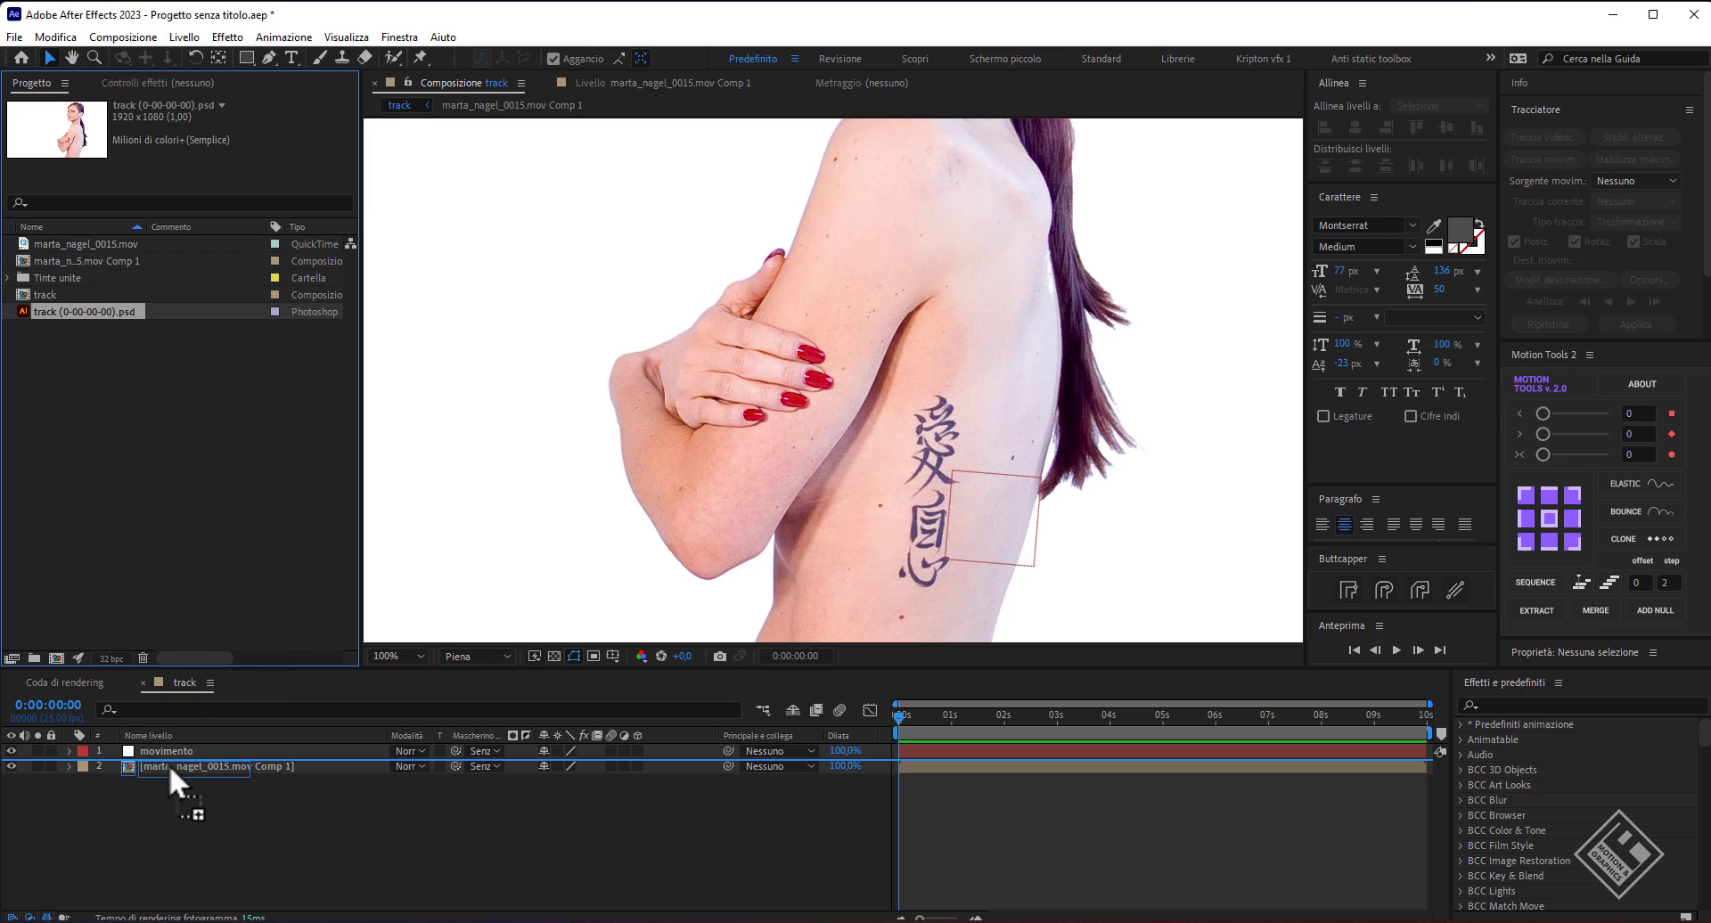
Place the cleaned frame above the footage in track at 25% opacity.
left_click_drag(68, 308, 168, 764)
key("t")
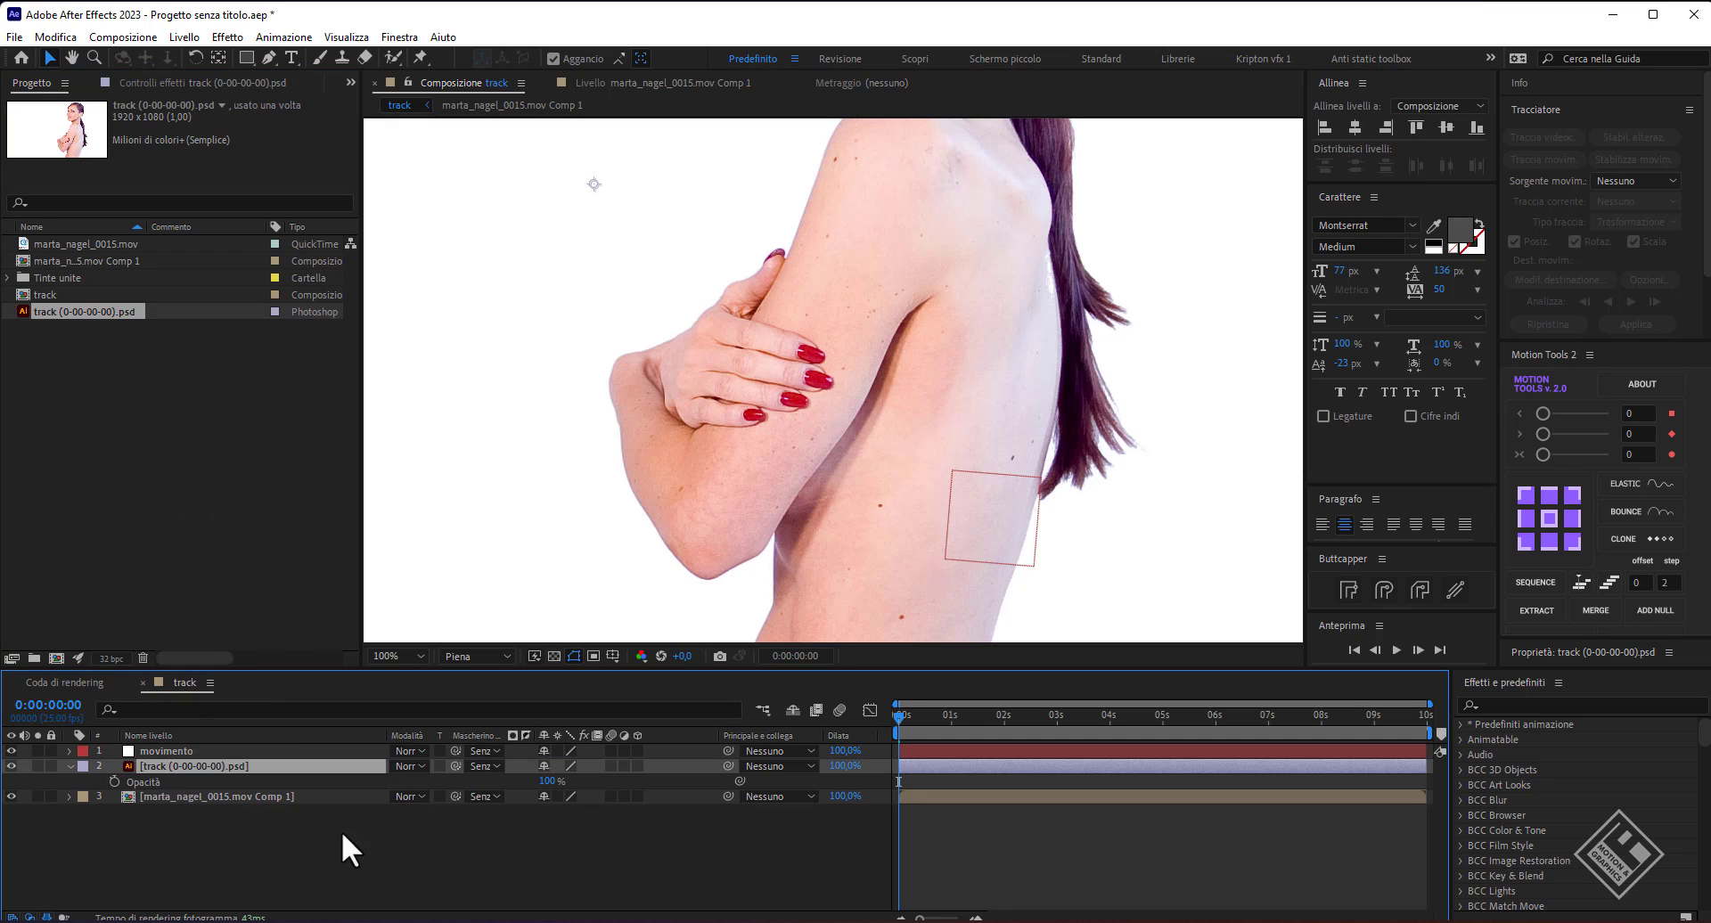
left_click(550, 781)
type("25")
key("Return")
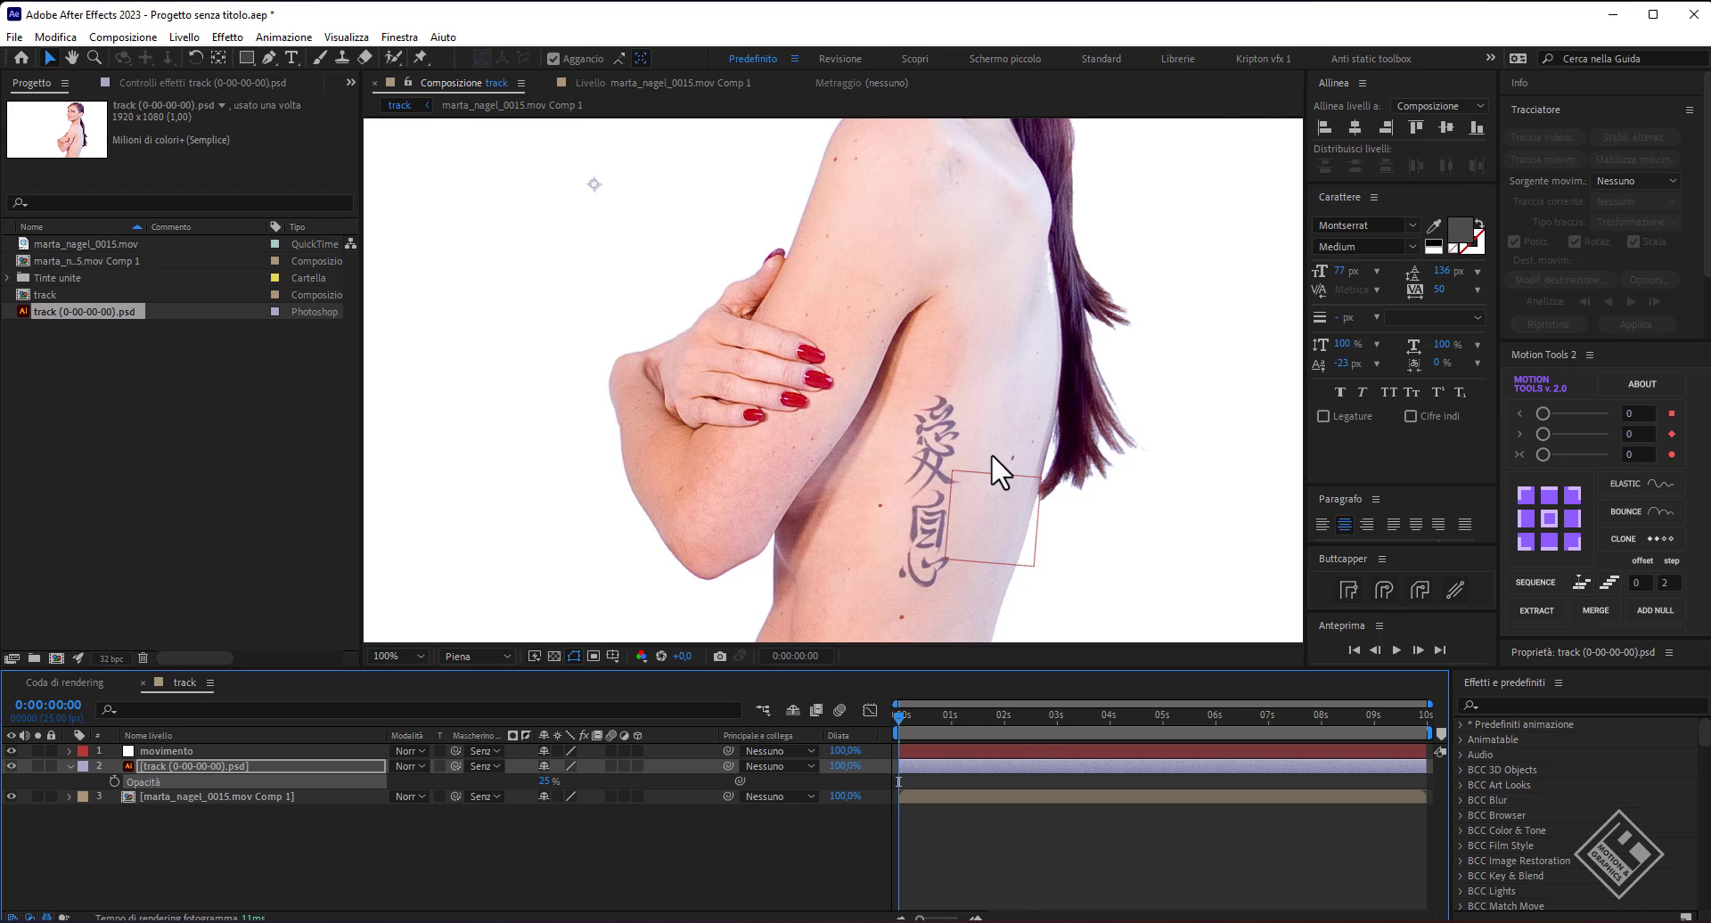
scroll(954, 531, "up", 3)
scroll(955, 531, "down", 2)
scroll(954, 531, "down", 1)
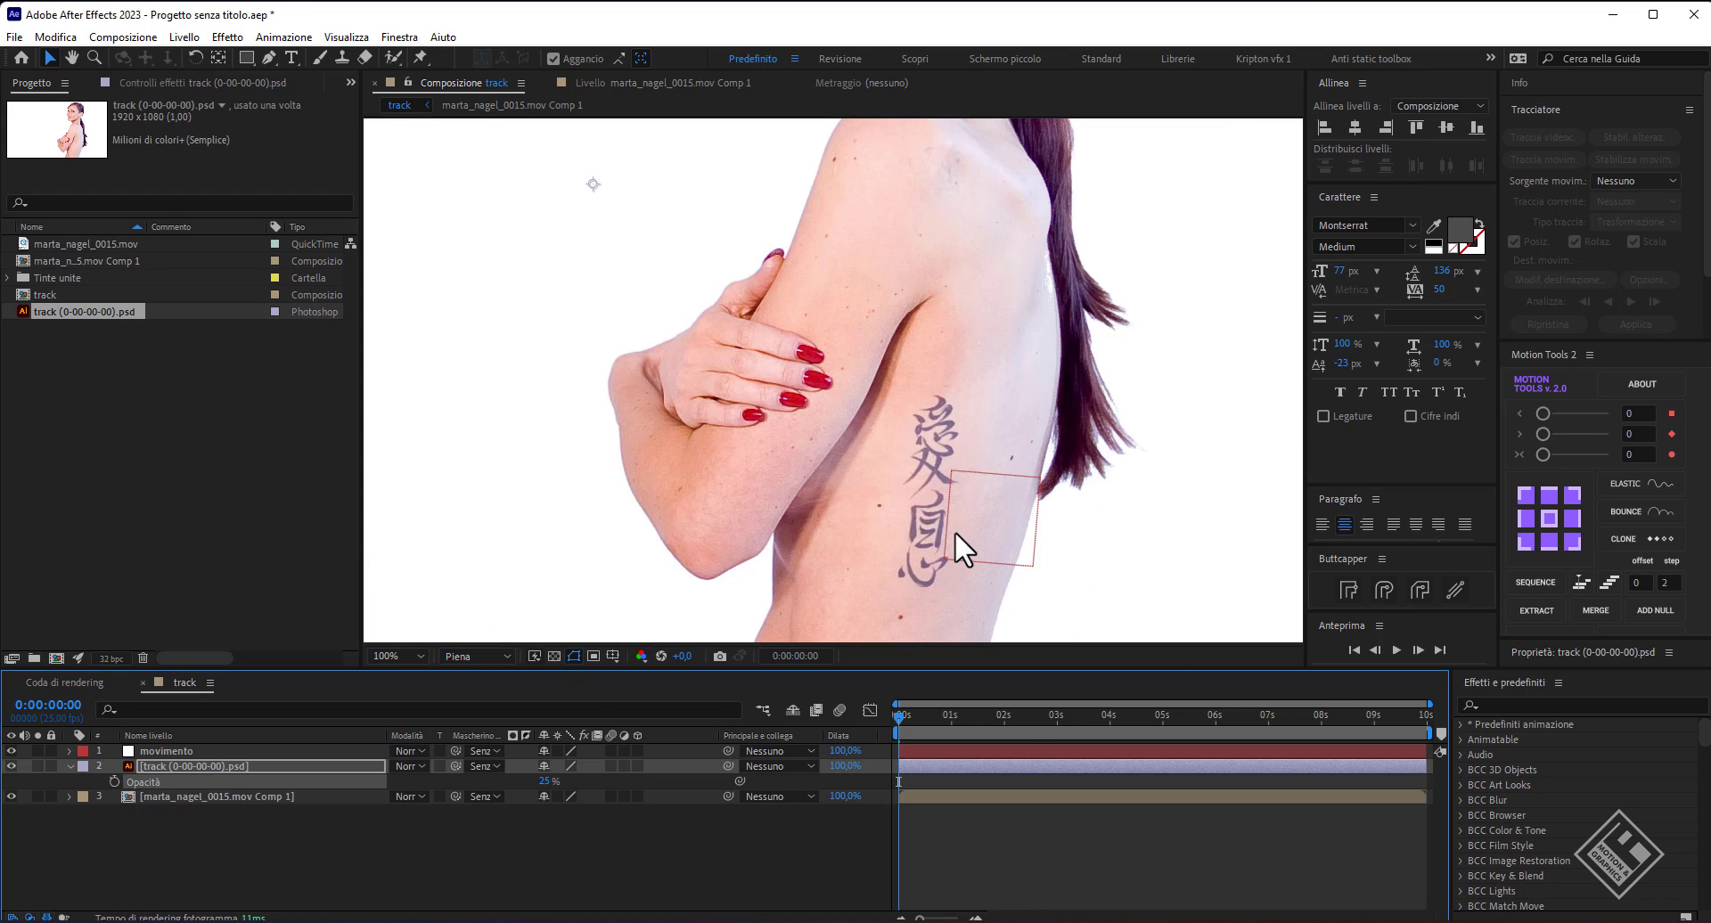
left_click(286, 769)
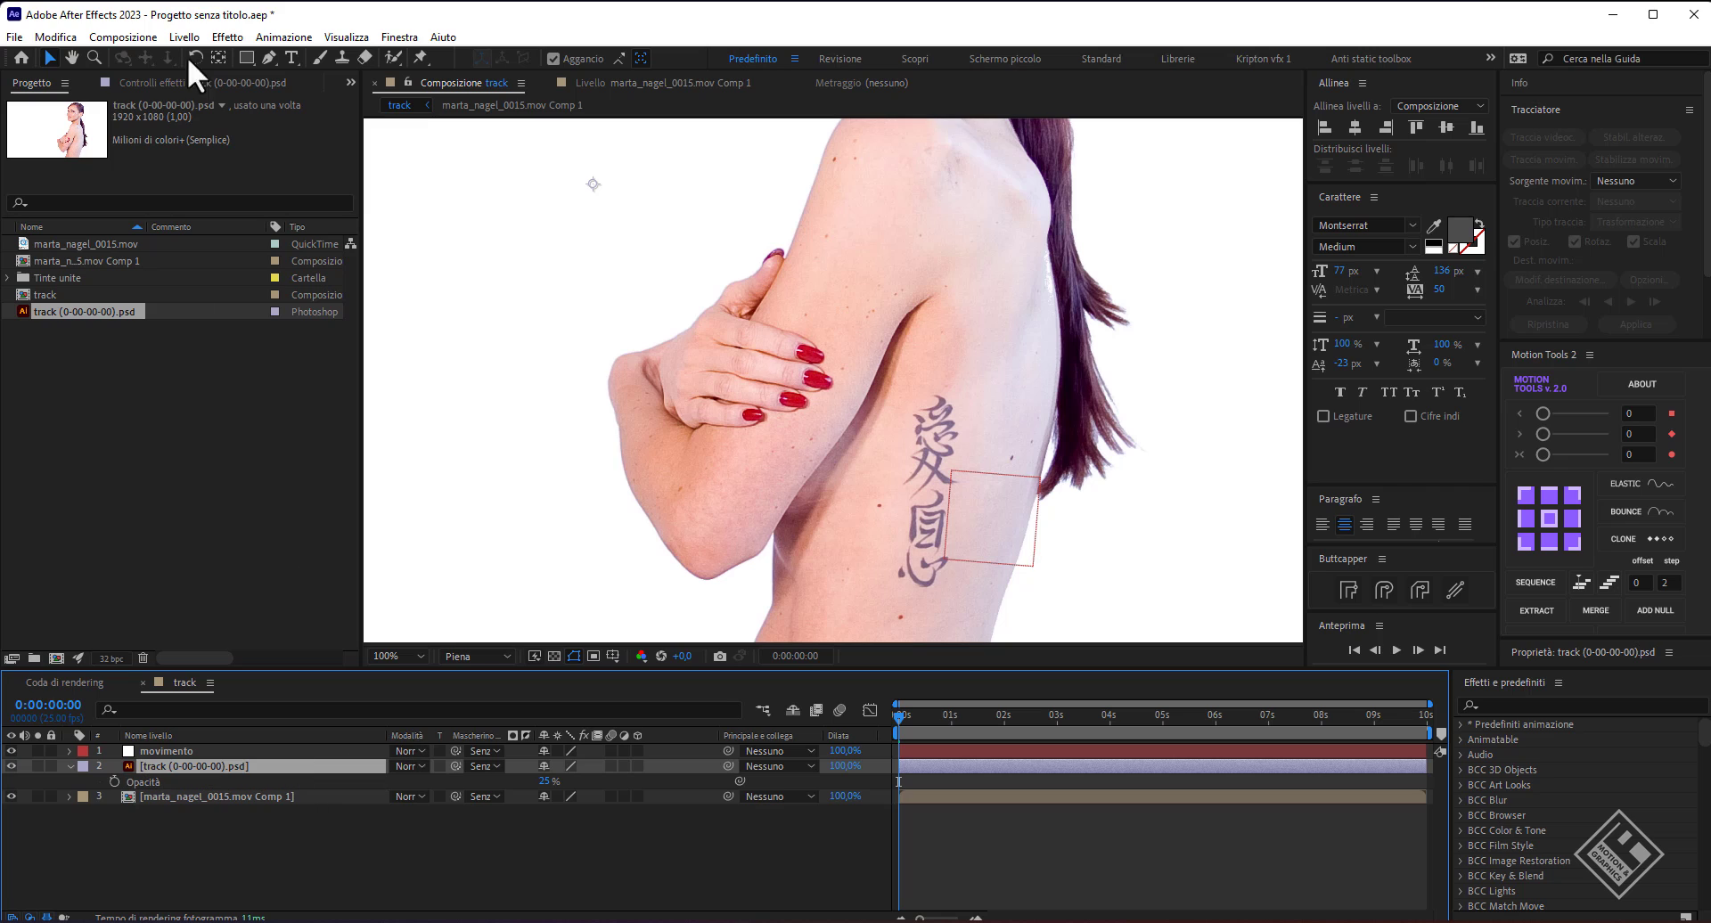
left_click(270, 57)
Draw a closed Pen mask around the tattoo on the clean-plate layer.
left_click(945, 384)
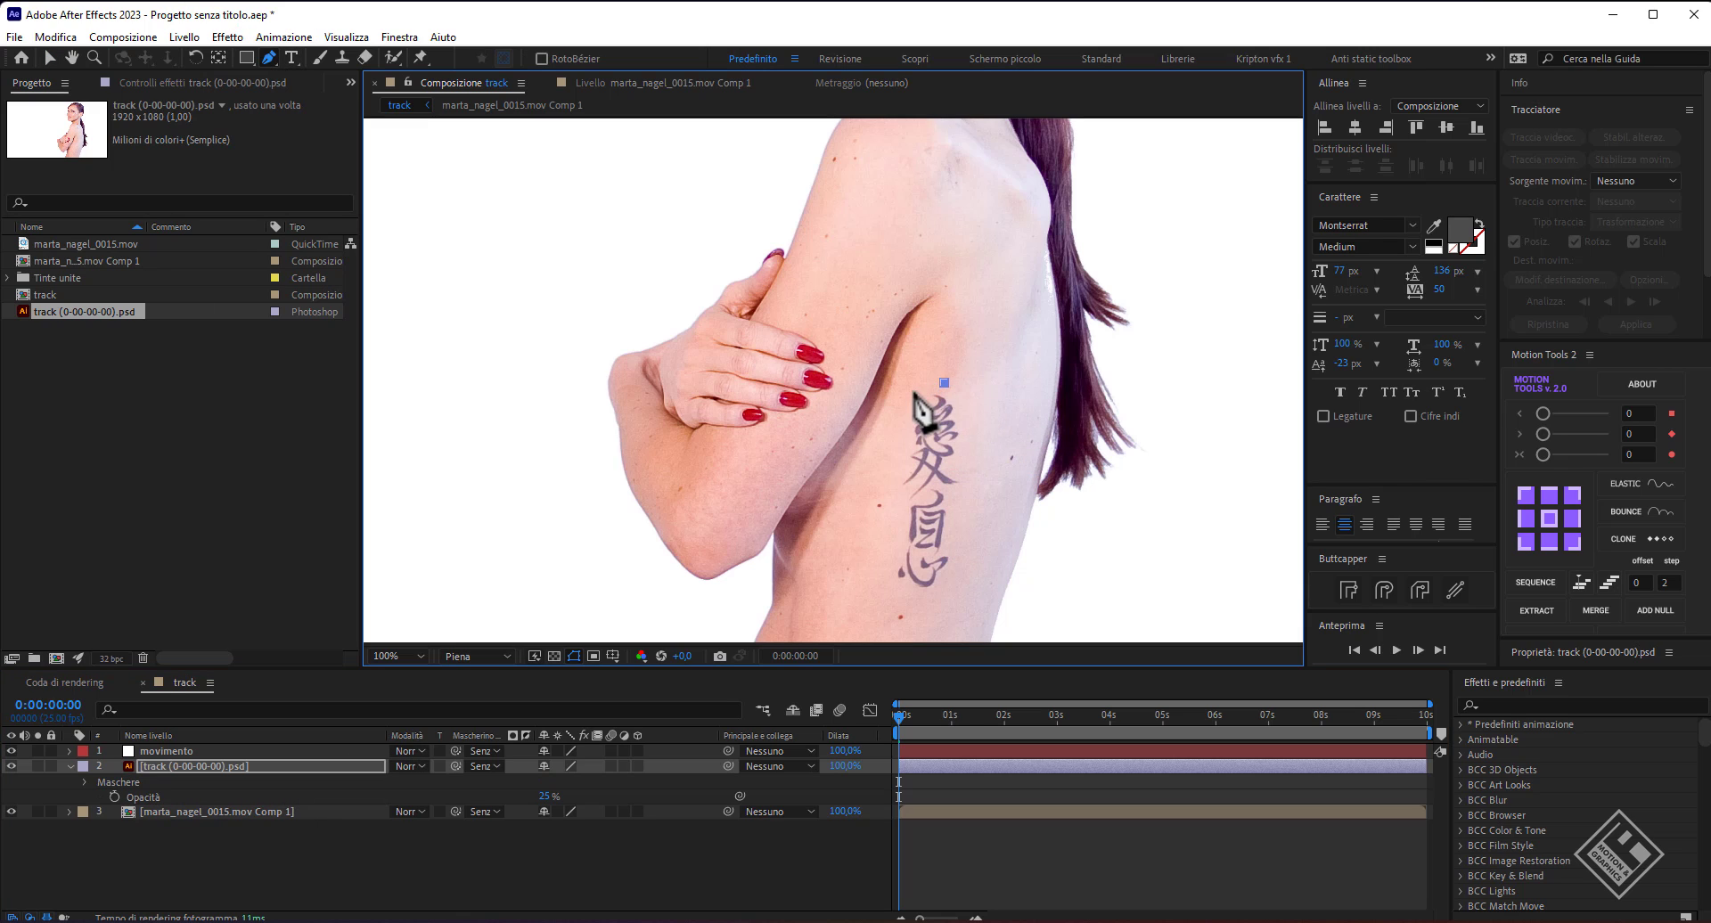
left_click(914, 391)
left_click(903, 421)
left_click(895, 483)
left_click(894, 542)
left_click(894, 573)
left_click(899, 581)
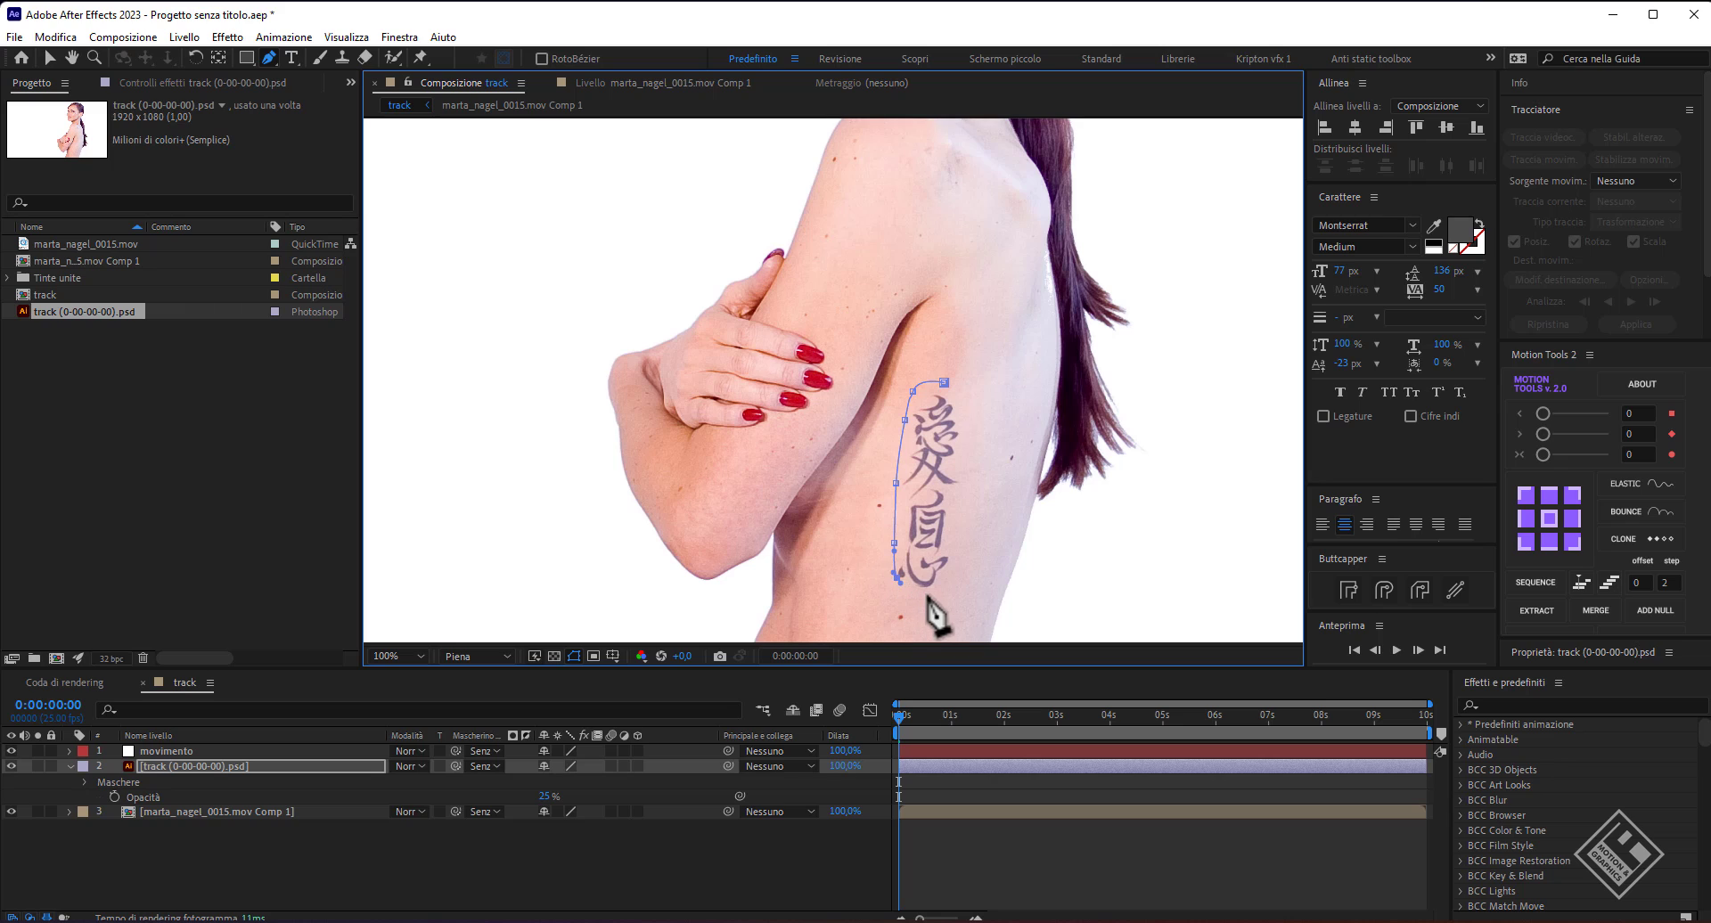
left_click(927, 594)
left_click(946, 581)
left_click(958, 528)
left_click(967, 462)
left_click(965, 393)
left_click(945, 384)
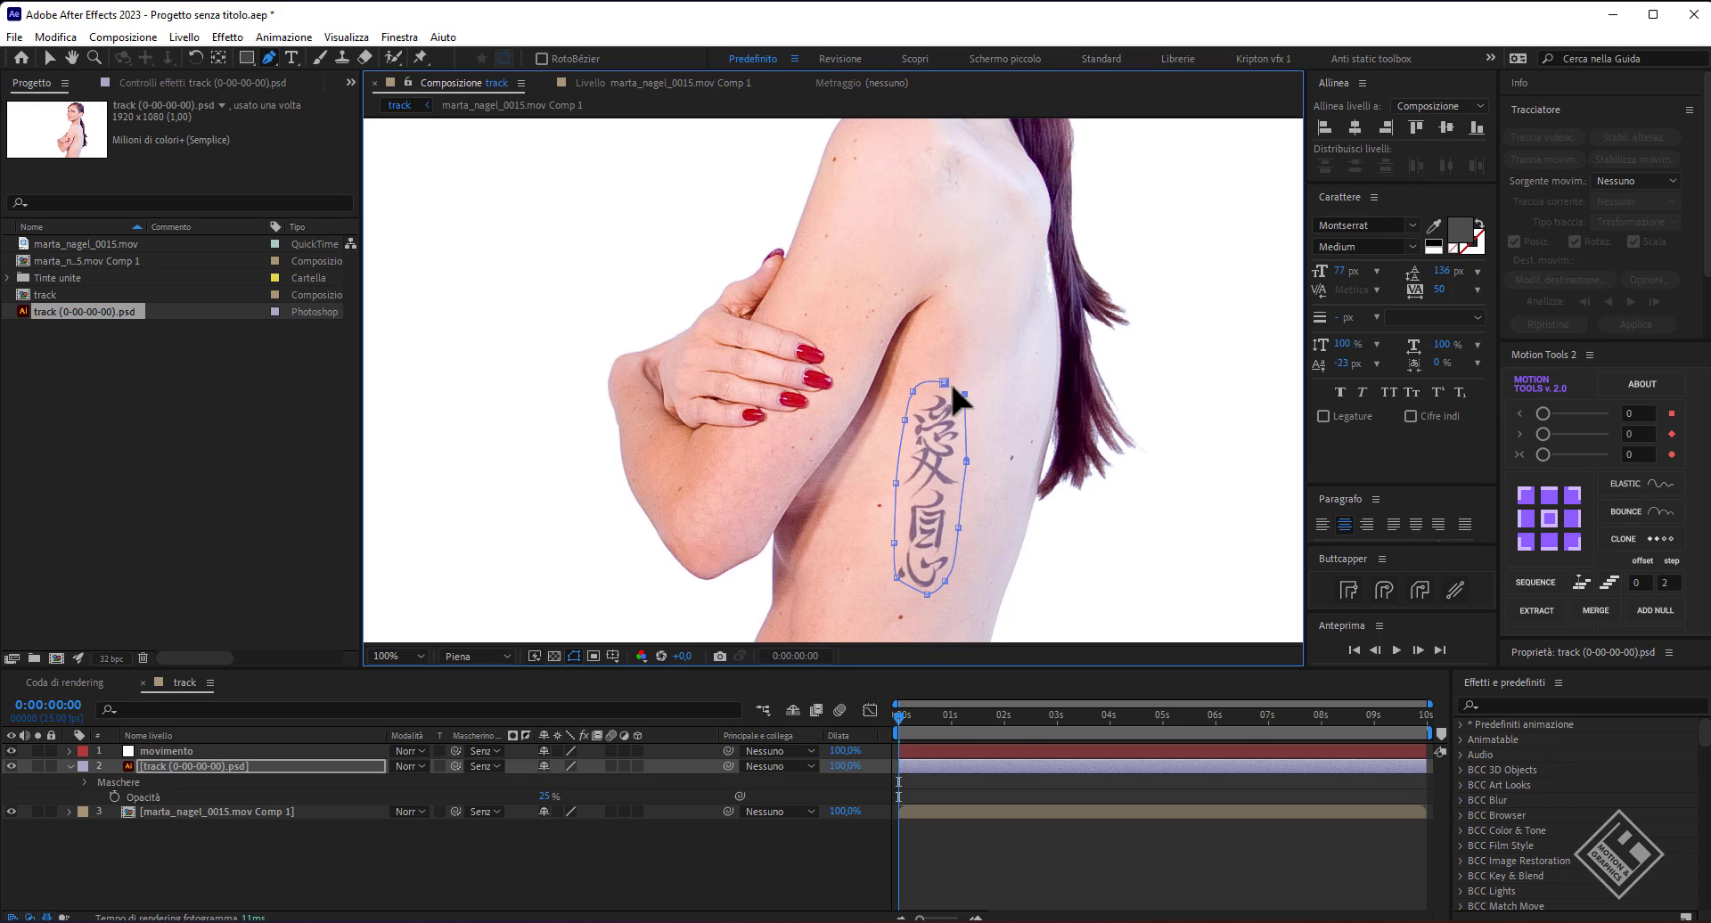
Set the clean plate to 100% opacity, parent it to movimento, and check frame 0:00:03:20.
left_click(546, 796)
type("100")
key("Return")
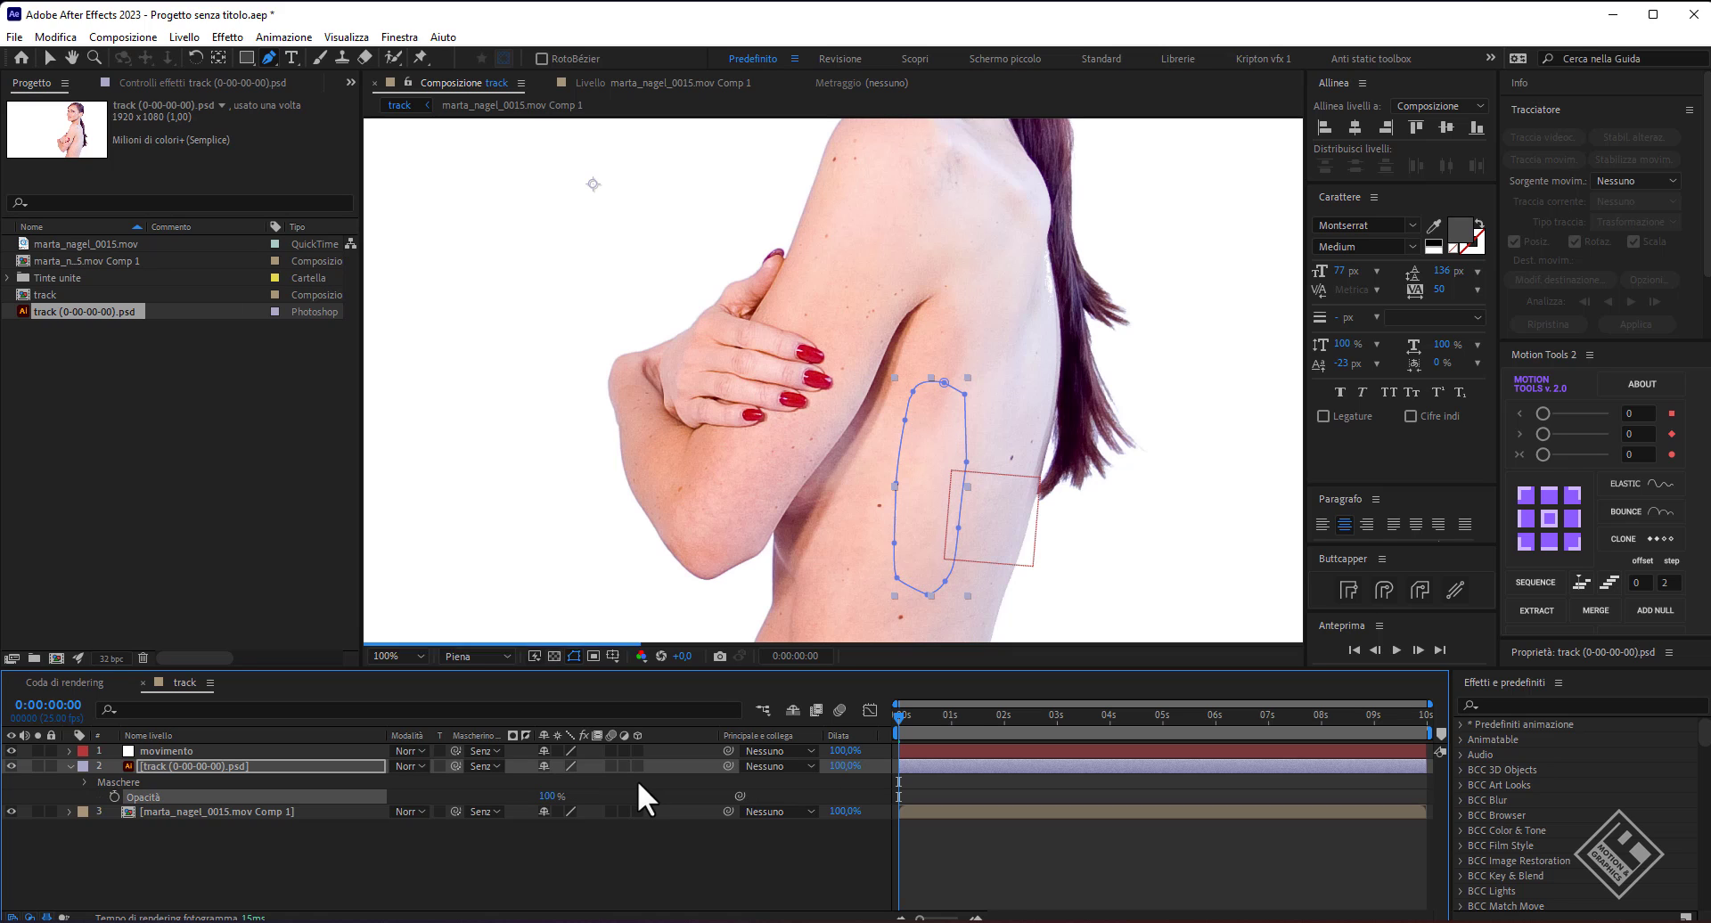
left_click_drag(728, 767, 117, 777)
left_click(69, 767)
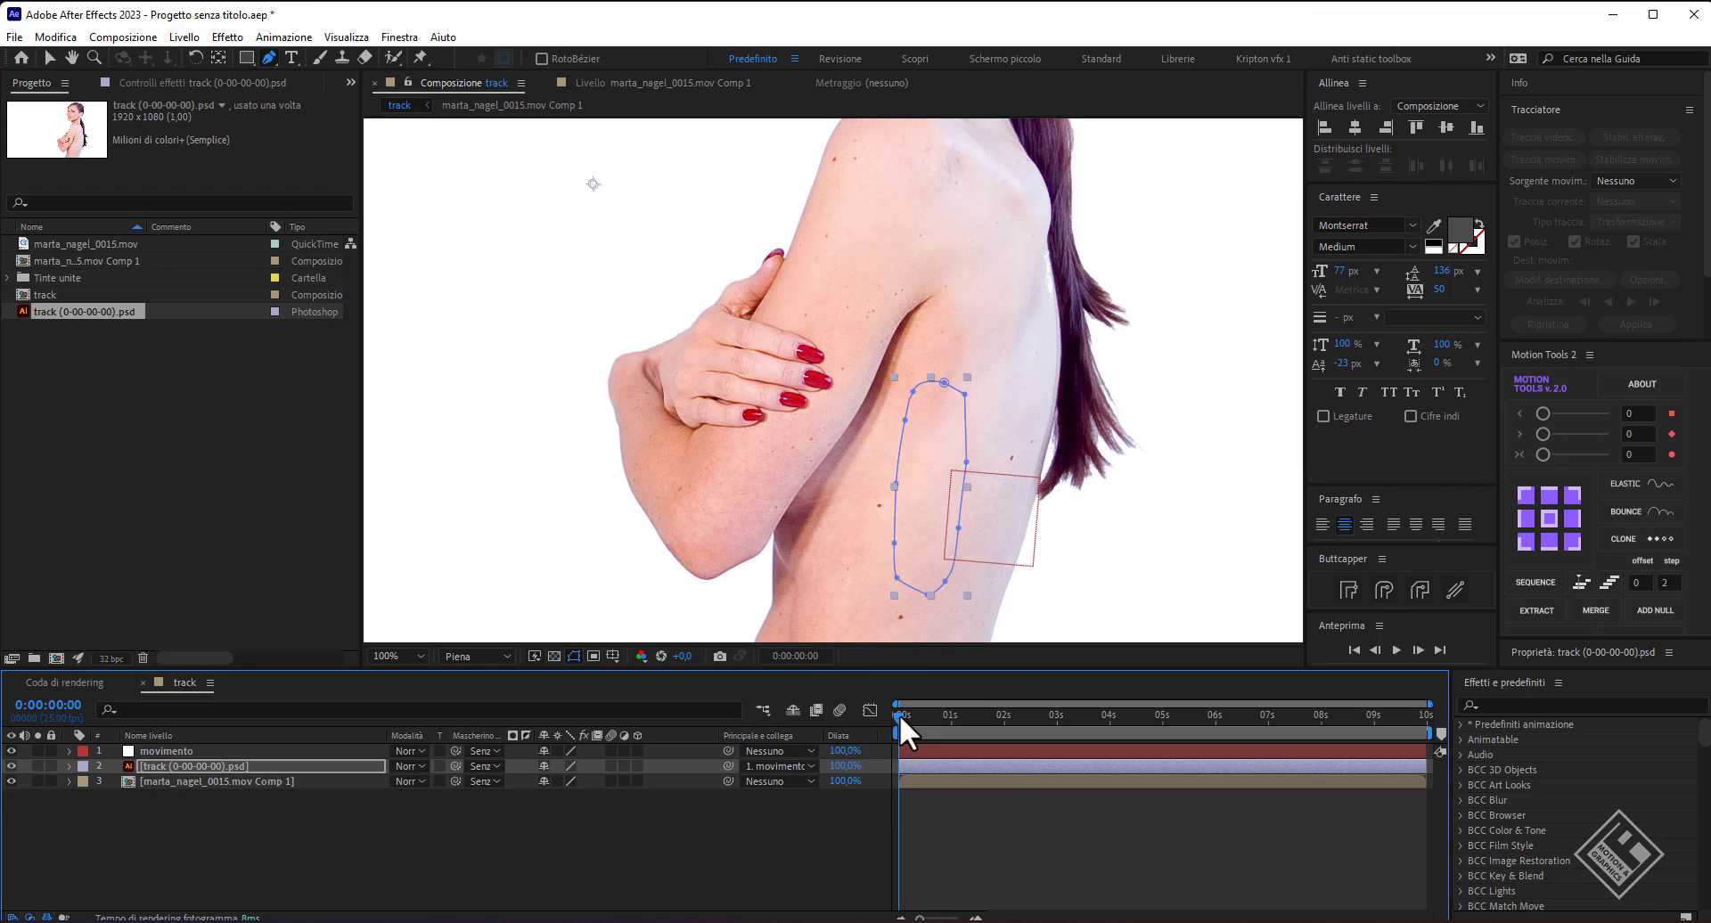
mouse_move(900, 719)
left_mouse_down()
mouse_move(1119, 740)
mouse_move(1089, 740)
left_mouse_up()
left_click(738, 848)
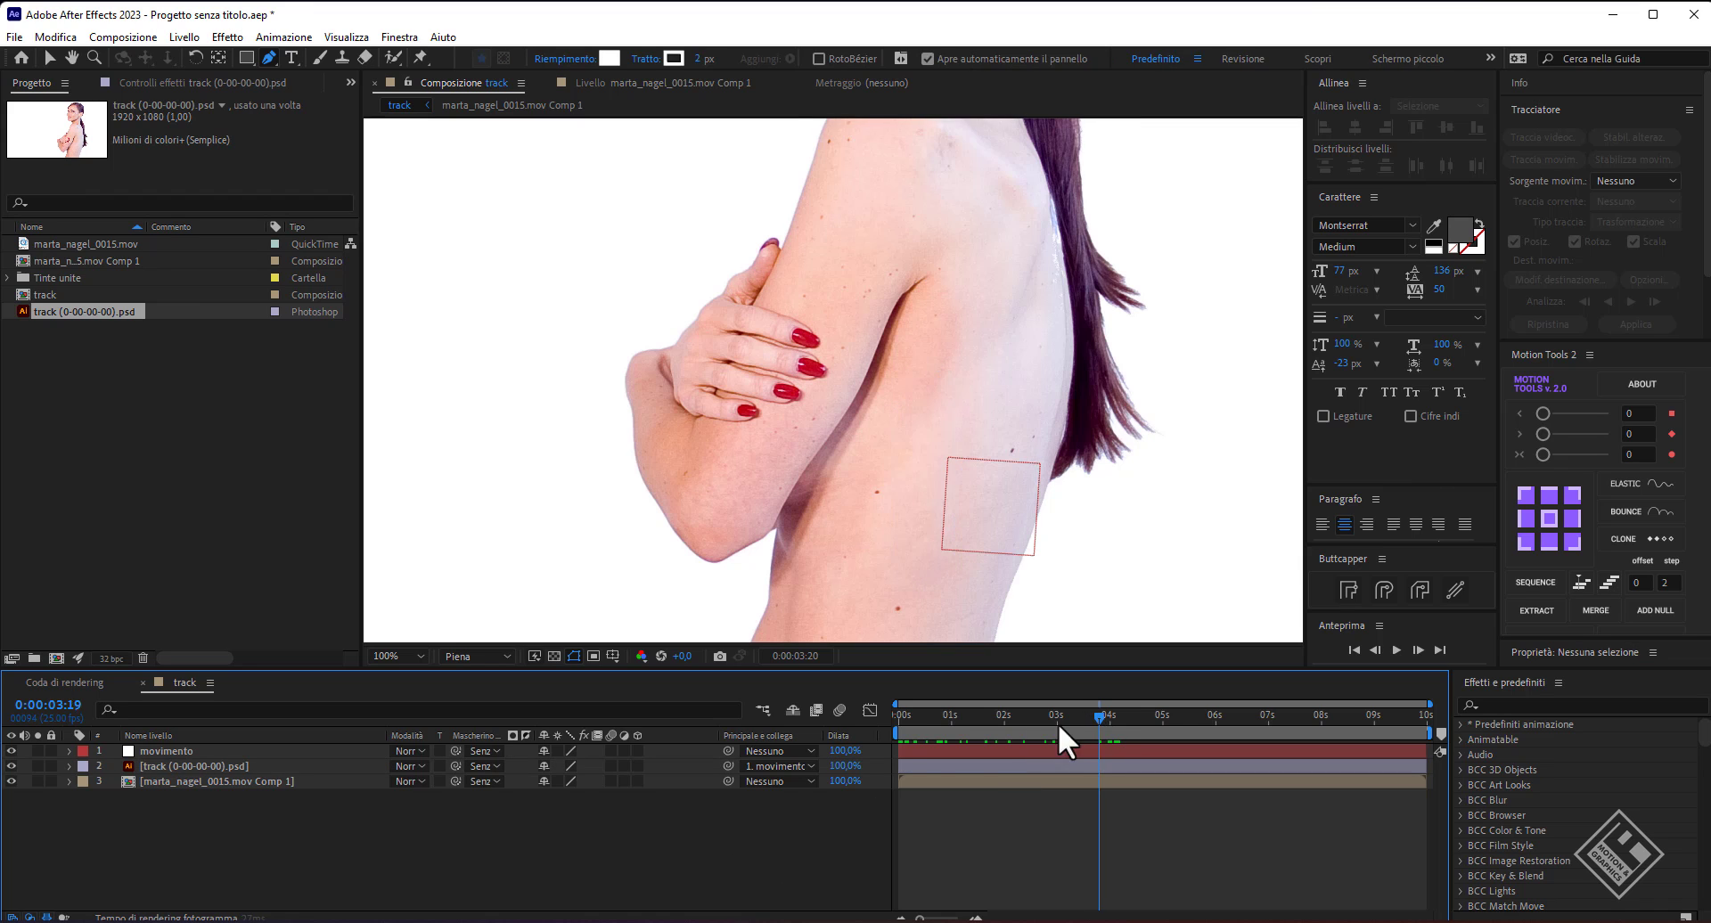
key("space")
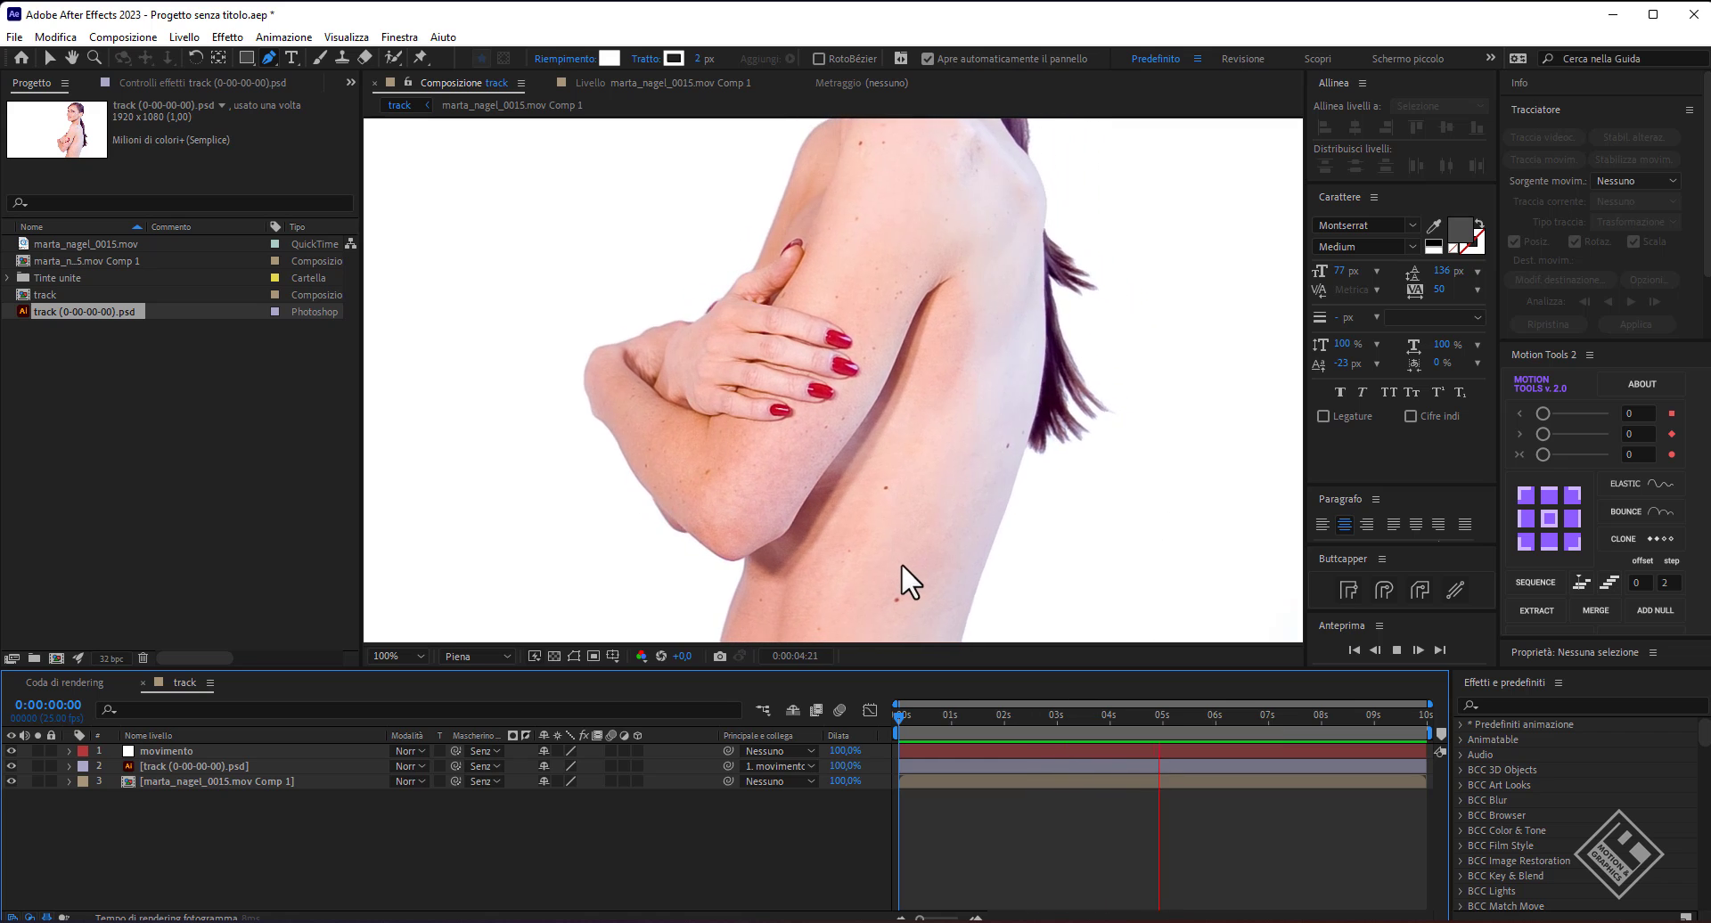
key("space")
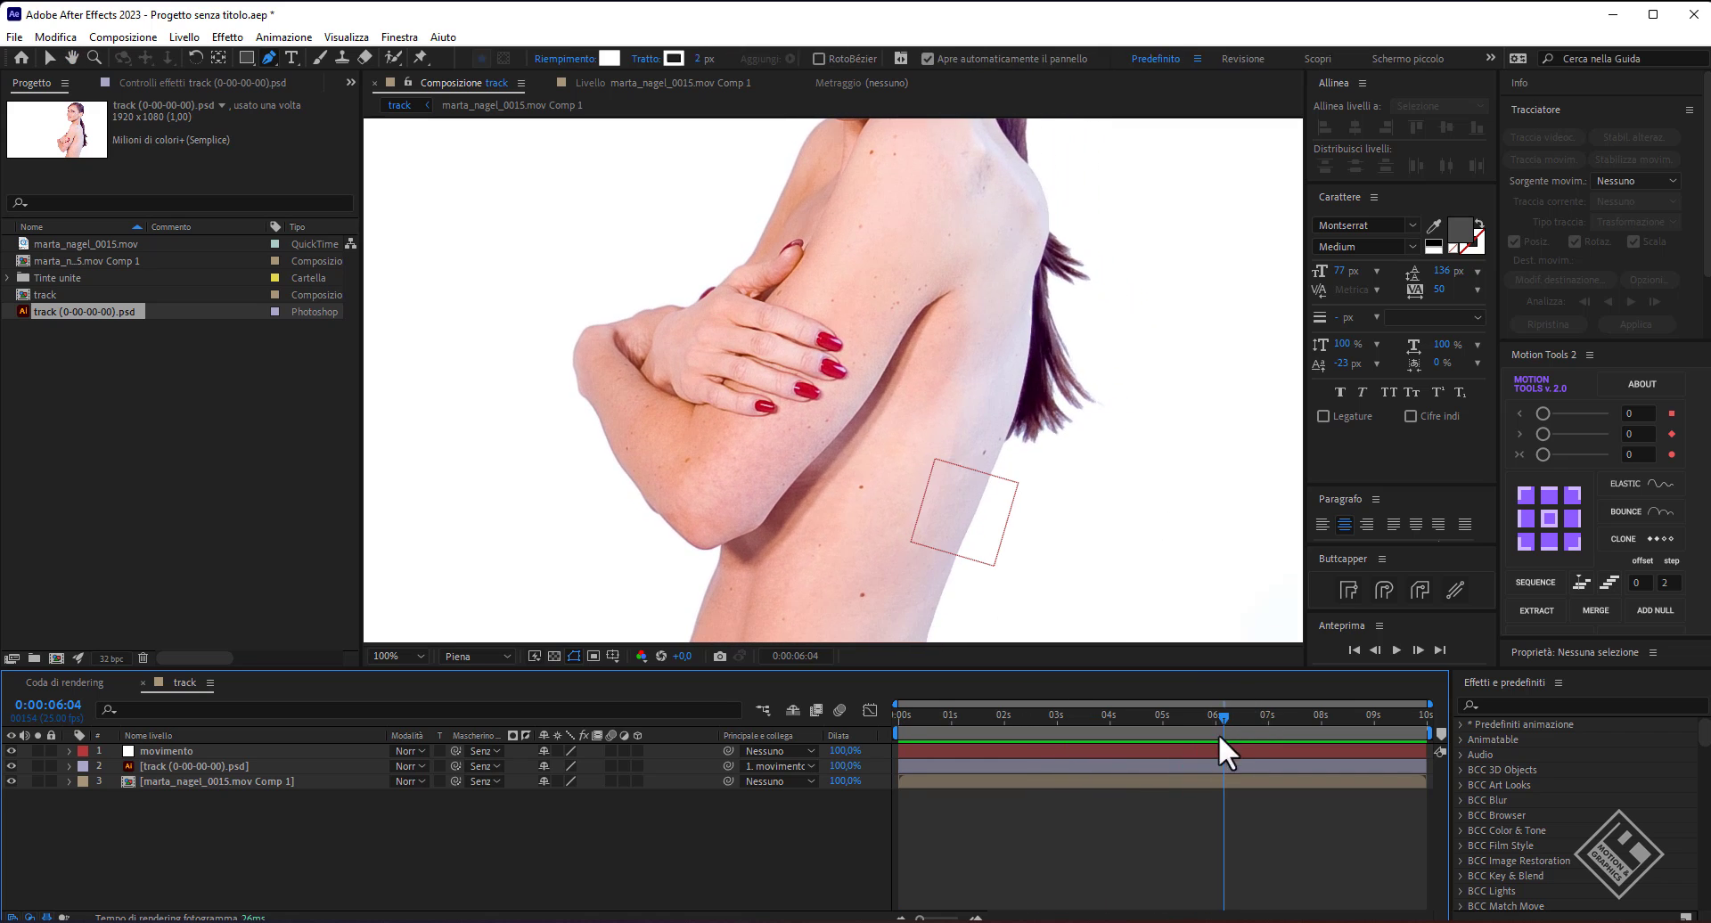
left_click_drag(1227, 715, 1025, 704)
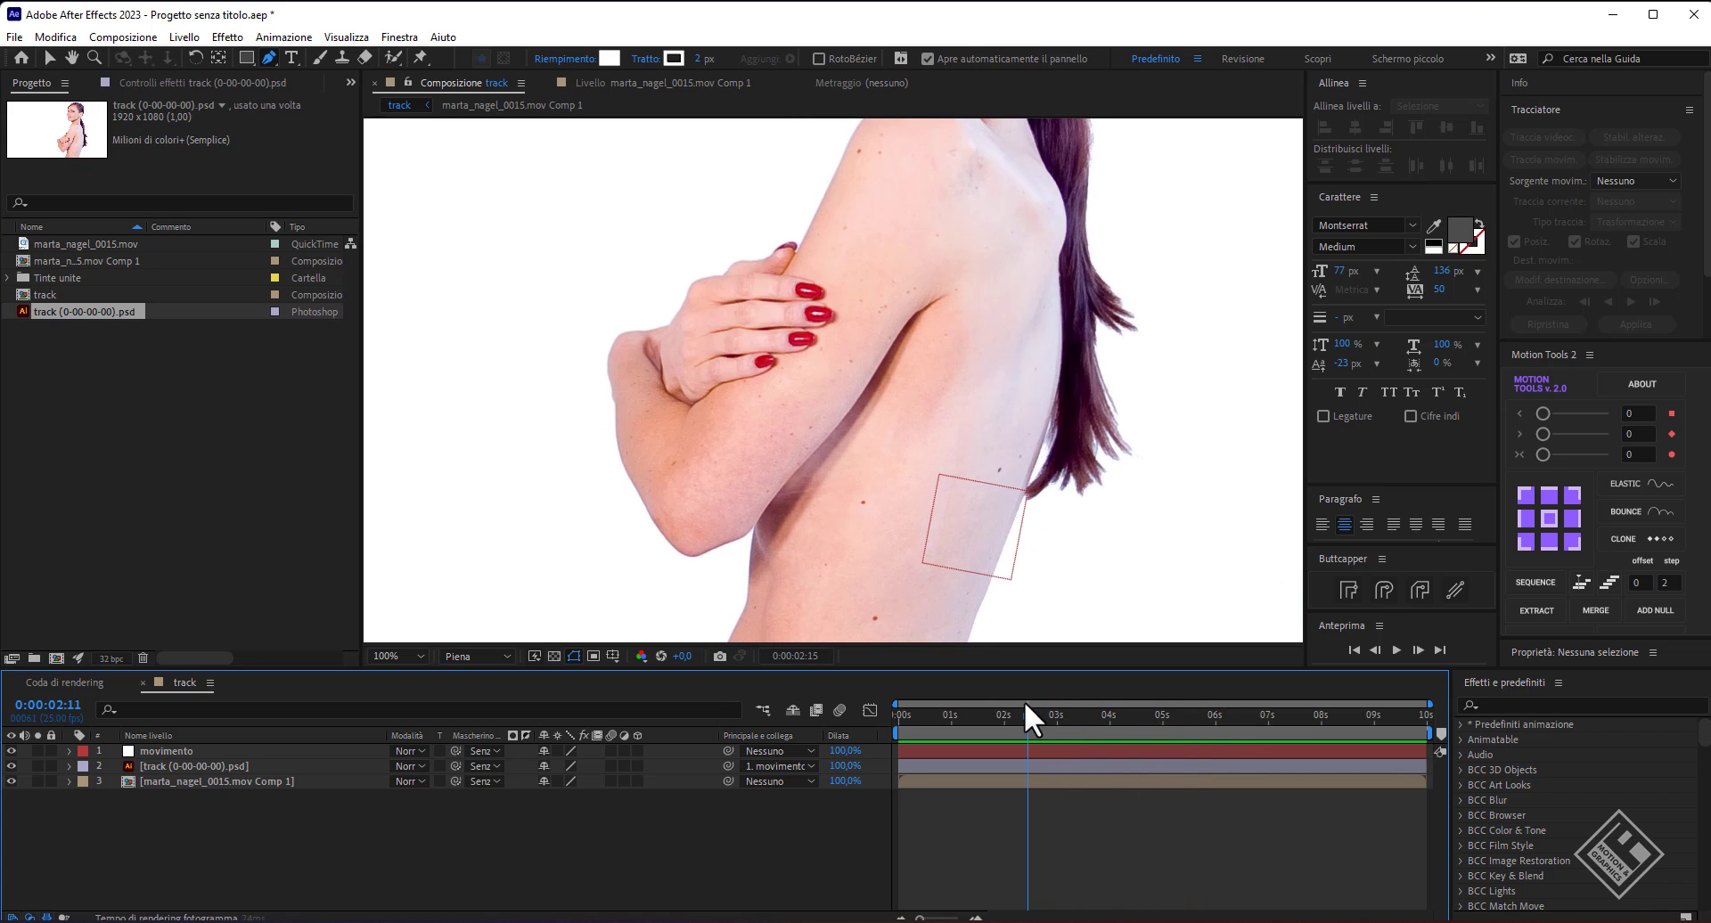
mouse_move(1024, 701)
left_mouse_down()
mouse_move(1114, 712)
mouse_move(880, 704)
mouse_move(1377, 763)
left_mouse_up()
key("shift+slash")
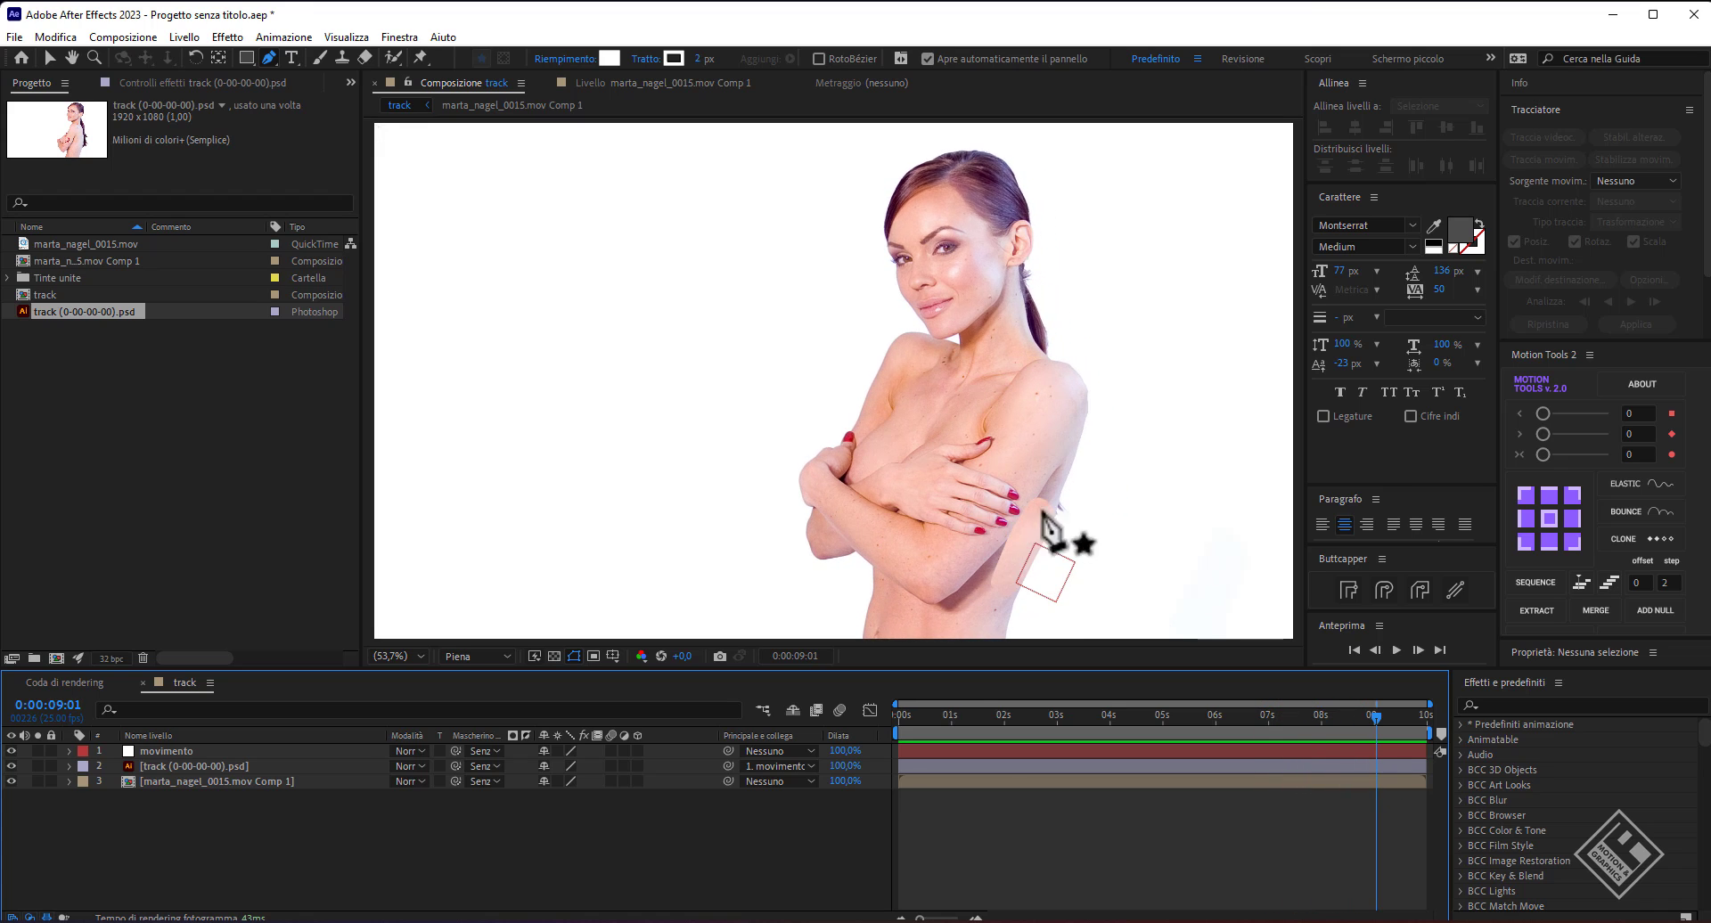
left_click(50, 57)
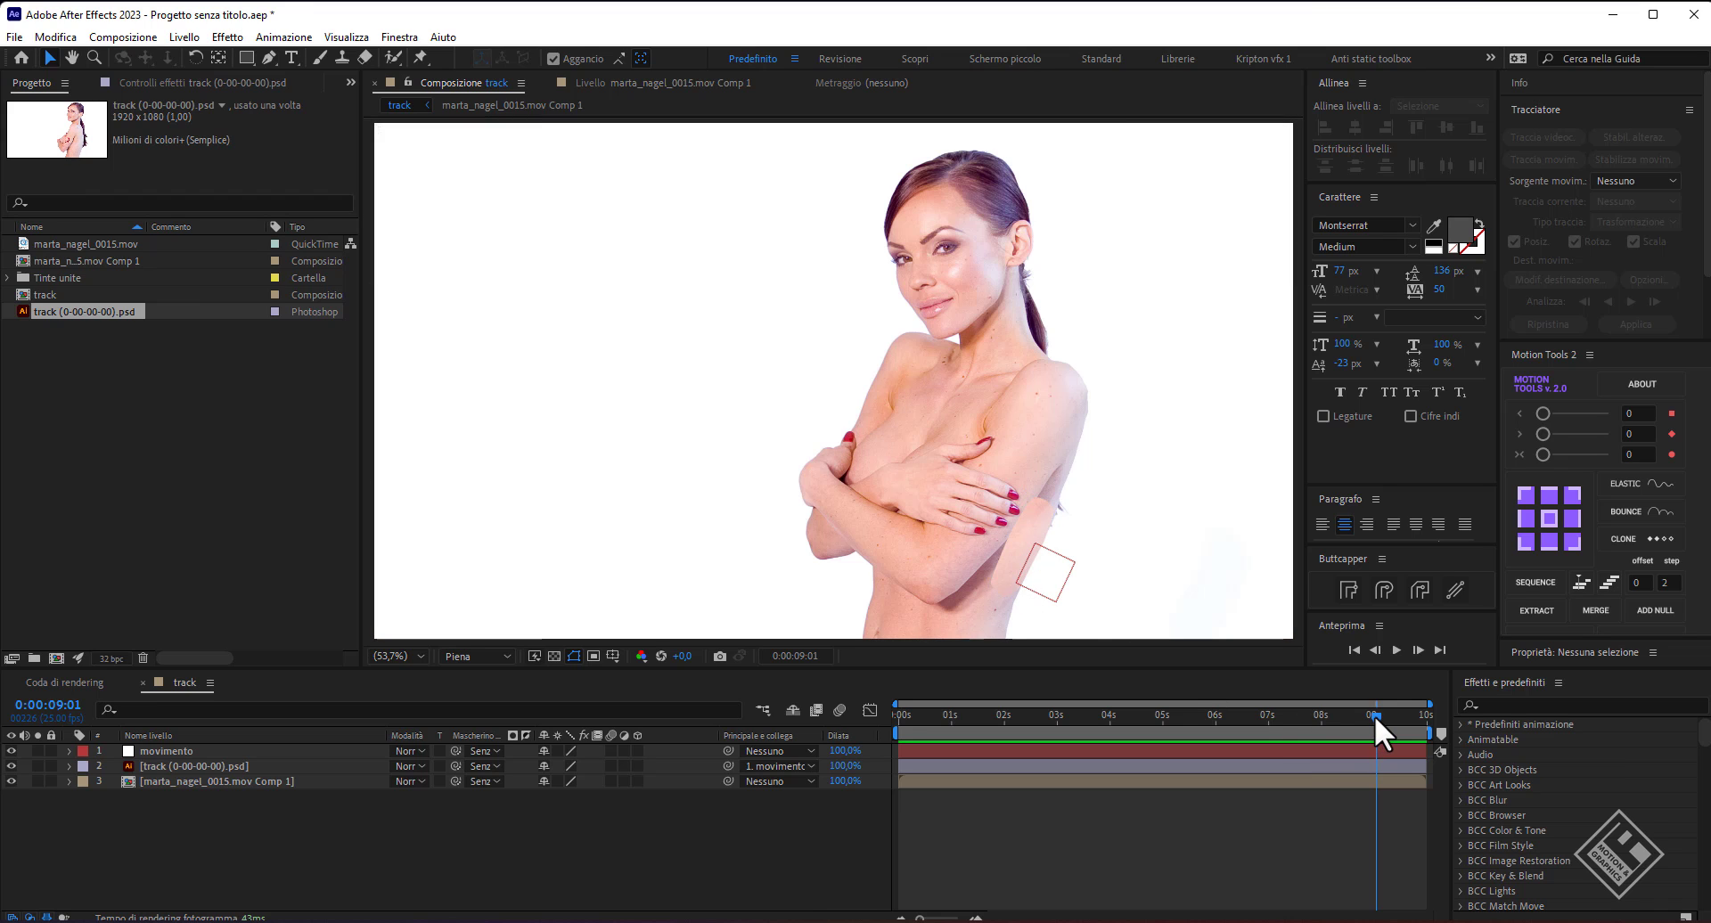
mouse_move(1375, 716)
left_mouse_down()
mouse_move(1269, 716)
mouse_move(1411, 730)
left_mouse_up()
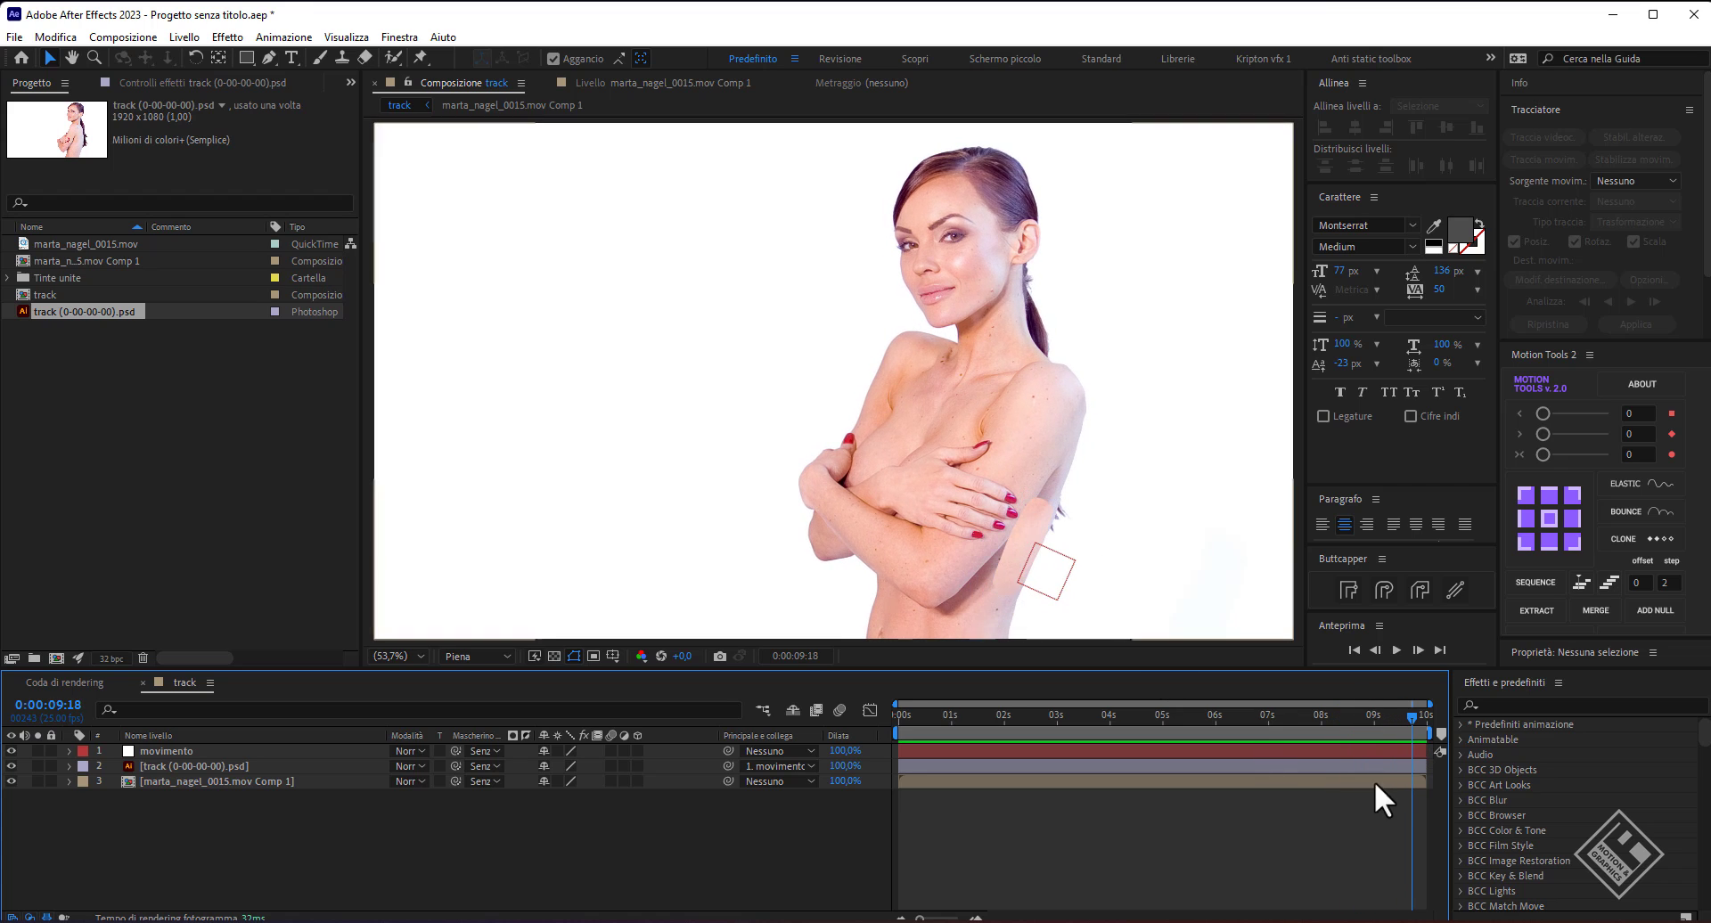
mouse_move(1410, 719)
left_mouse_down()
mouse_move(1039, 719)
mouse_move(1321, 720)
left_mouse_up()
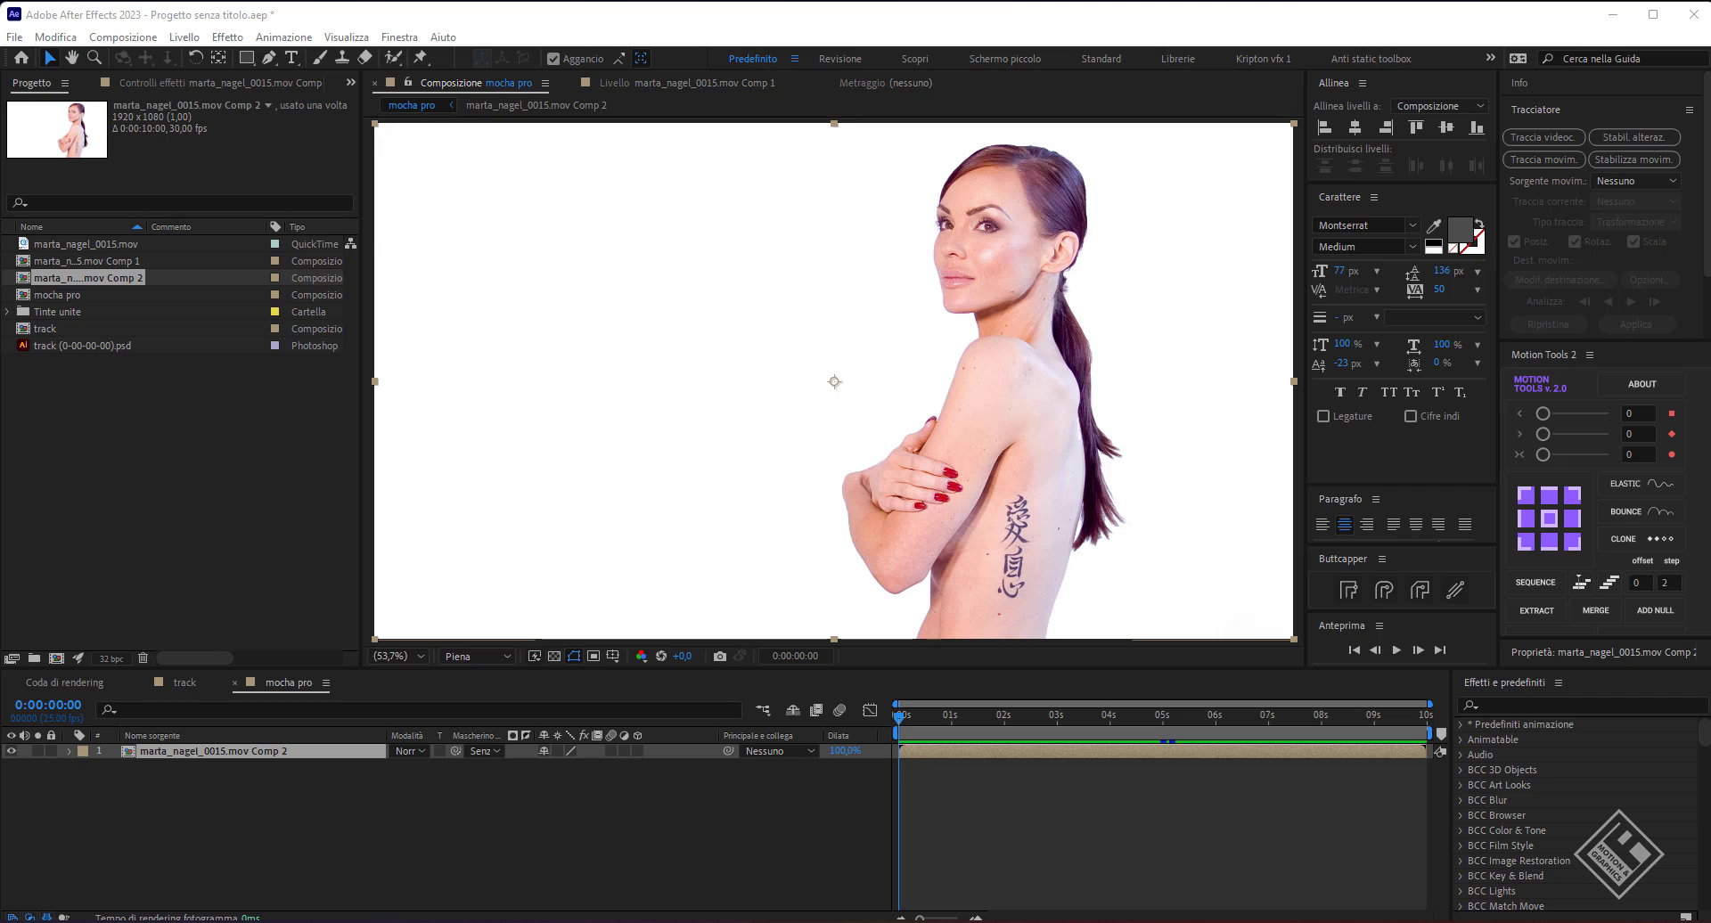
Apply Mocha Pro to the footage via the effect search and launch the Mocha interface.
left_click(277, 685)
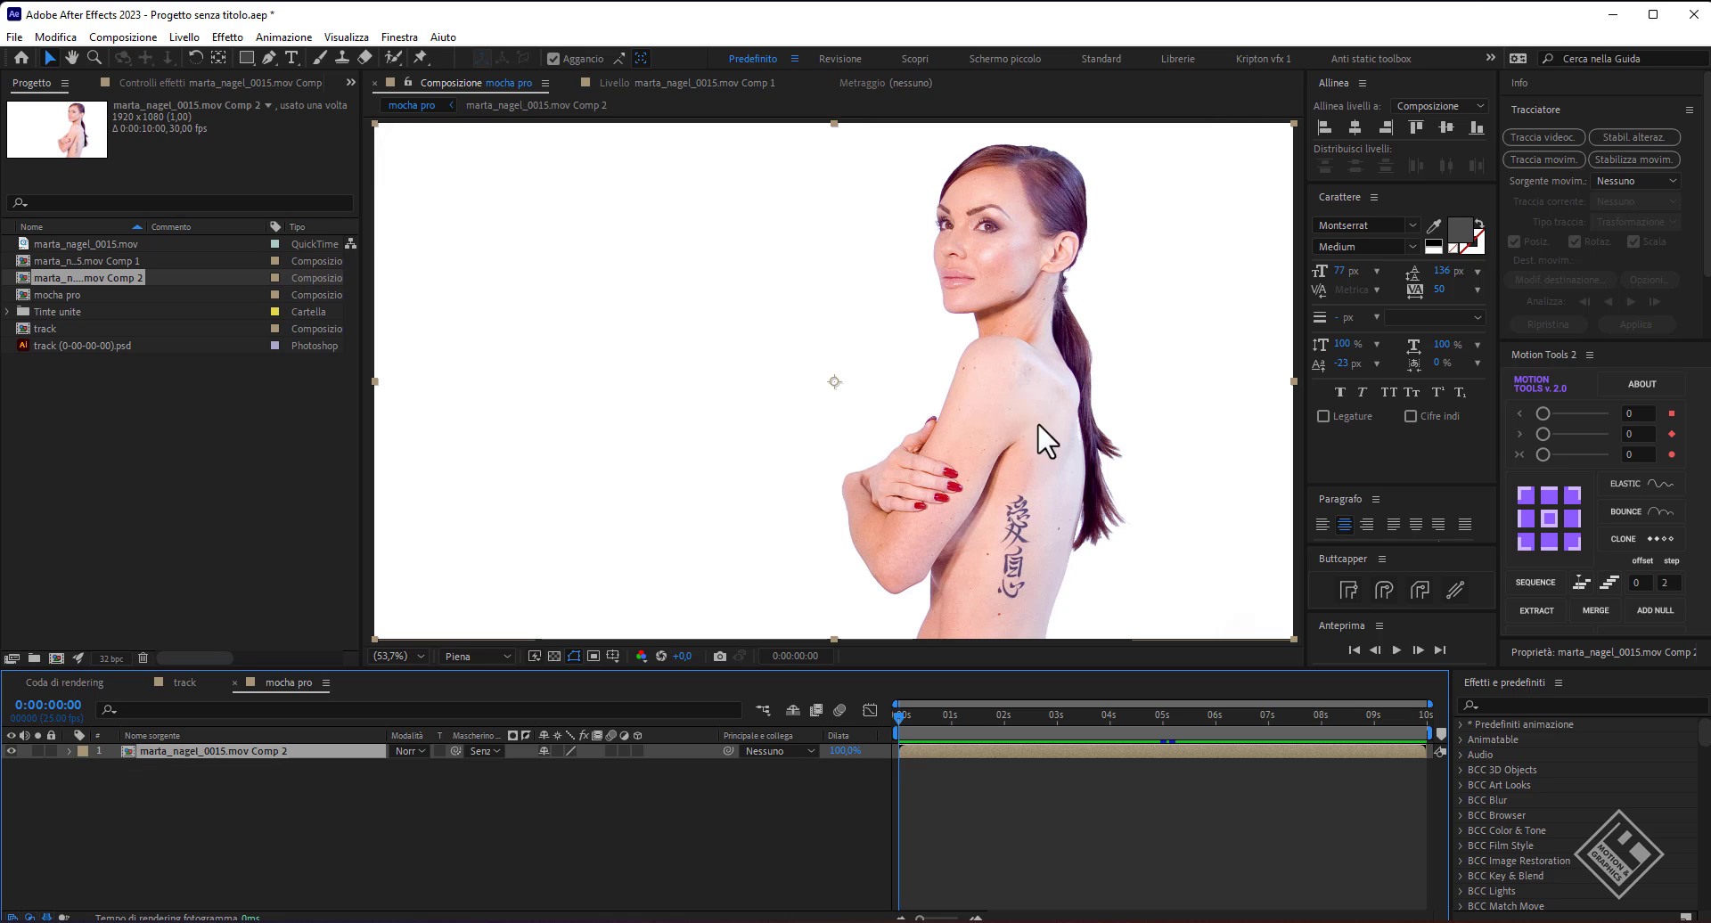
key("ctrl+space")
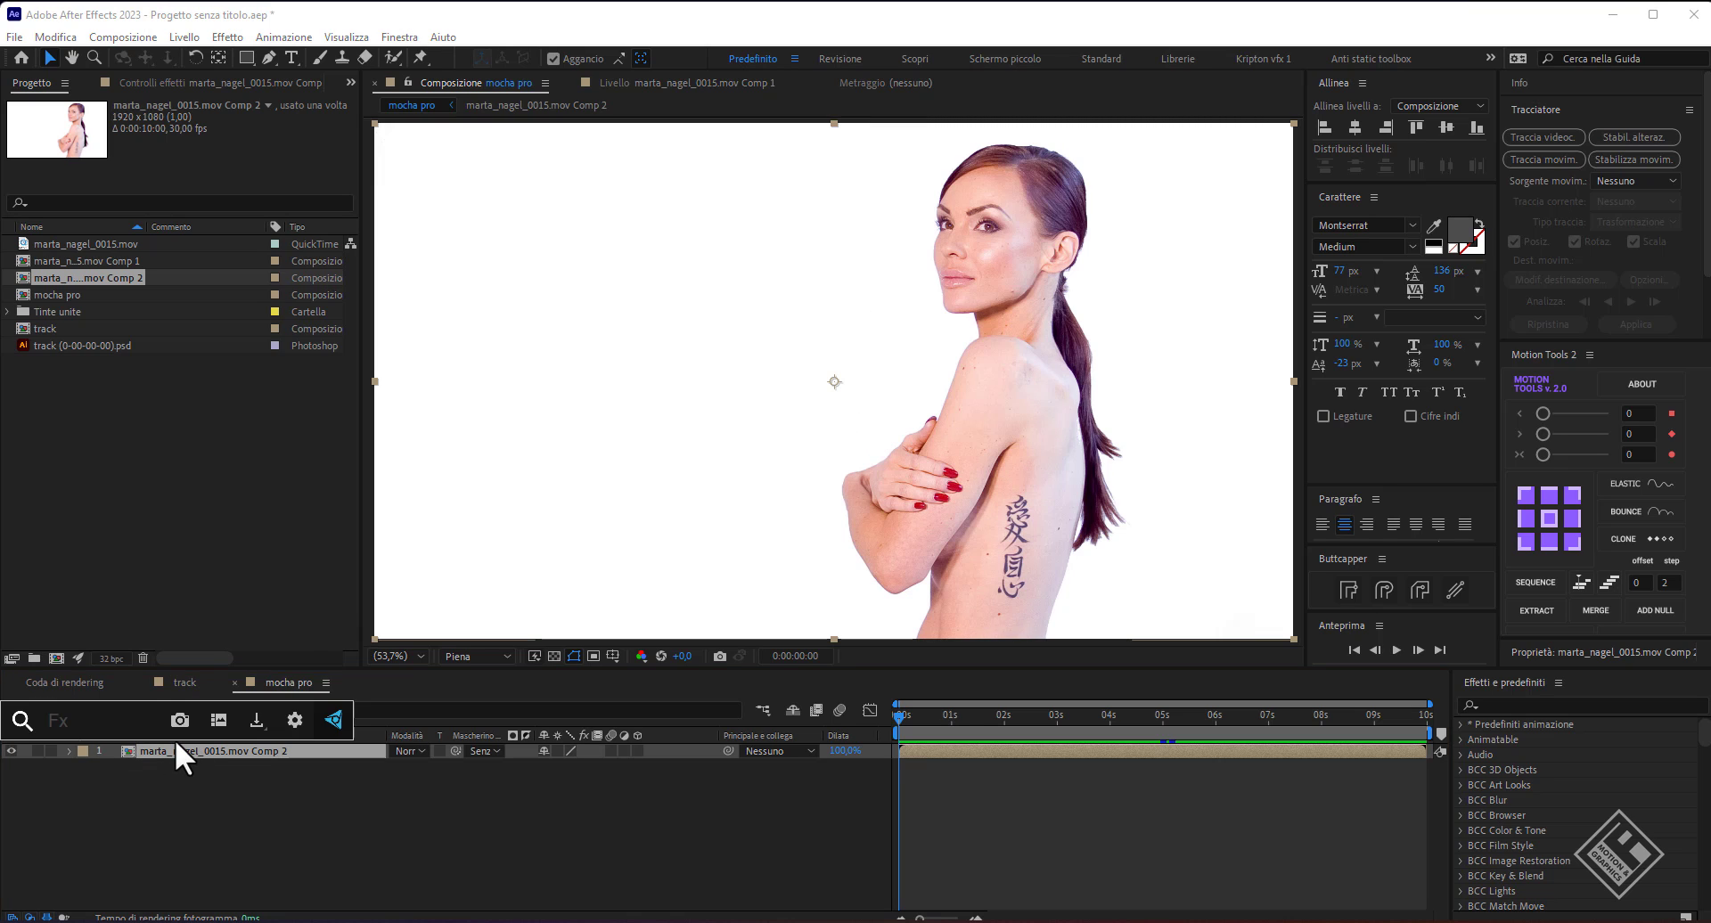
type("moch")
key("Down")
key("Down")
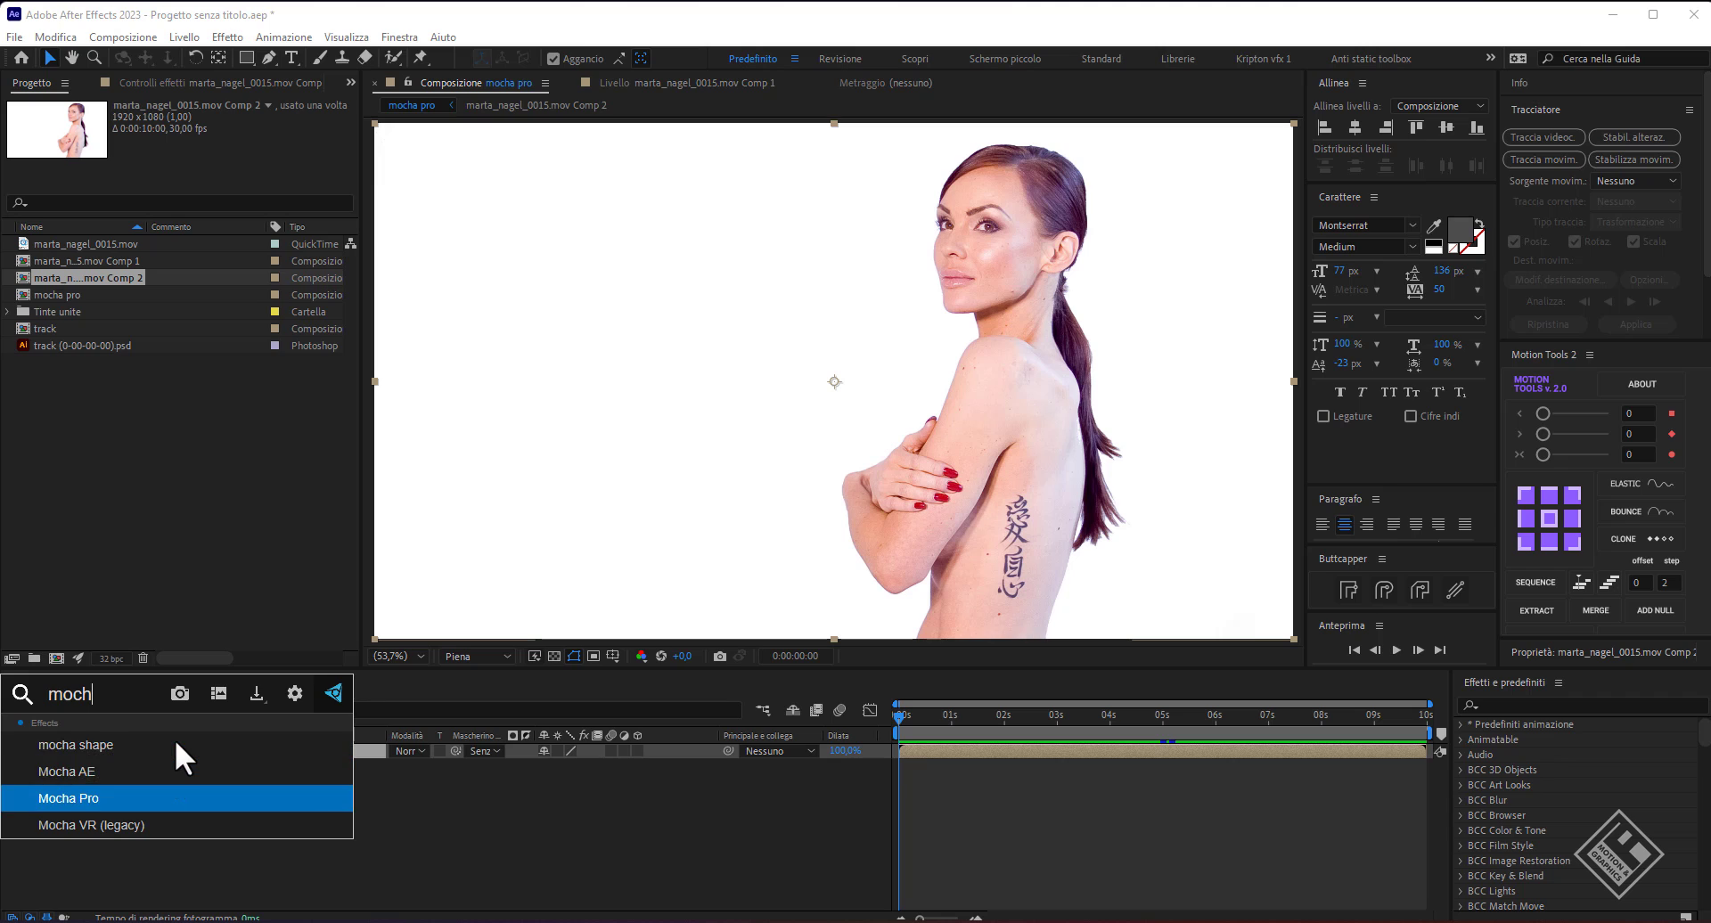
key("Return")
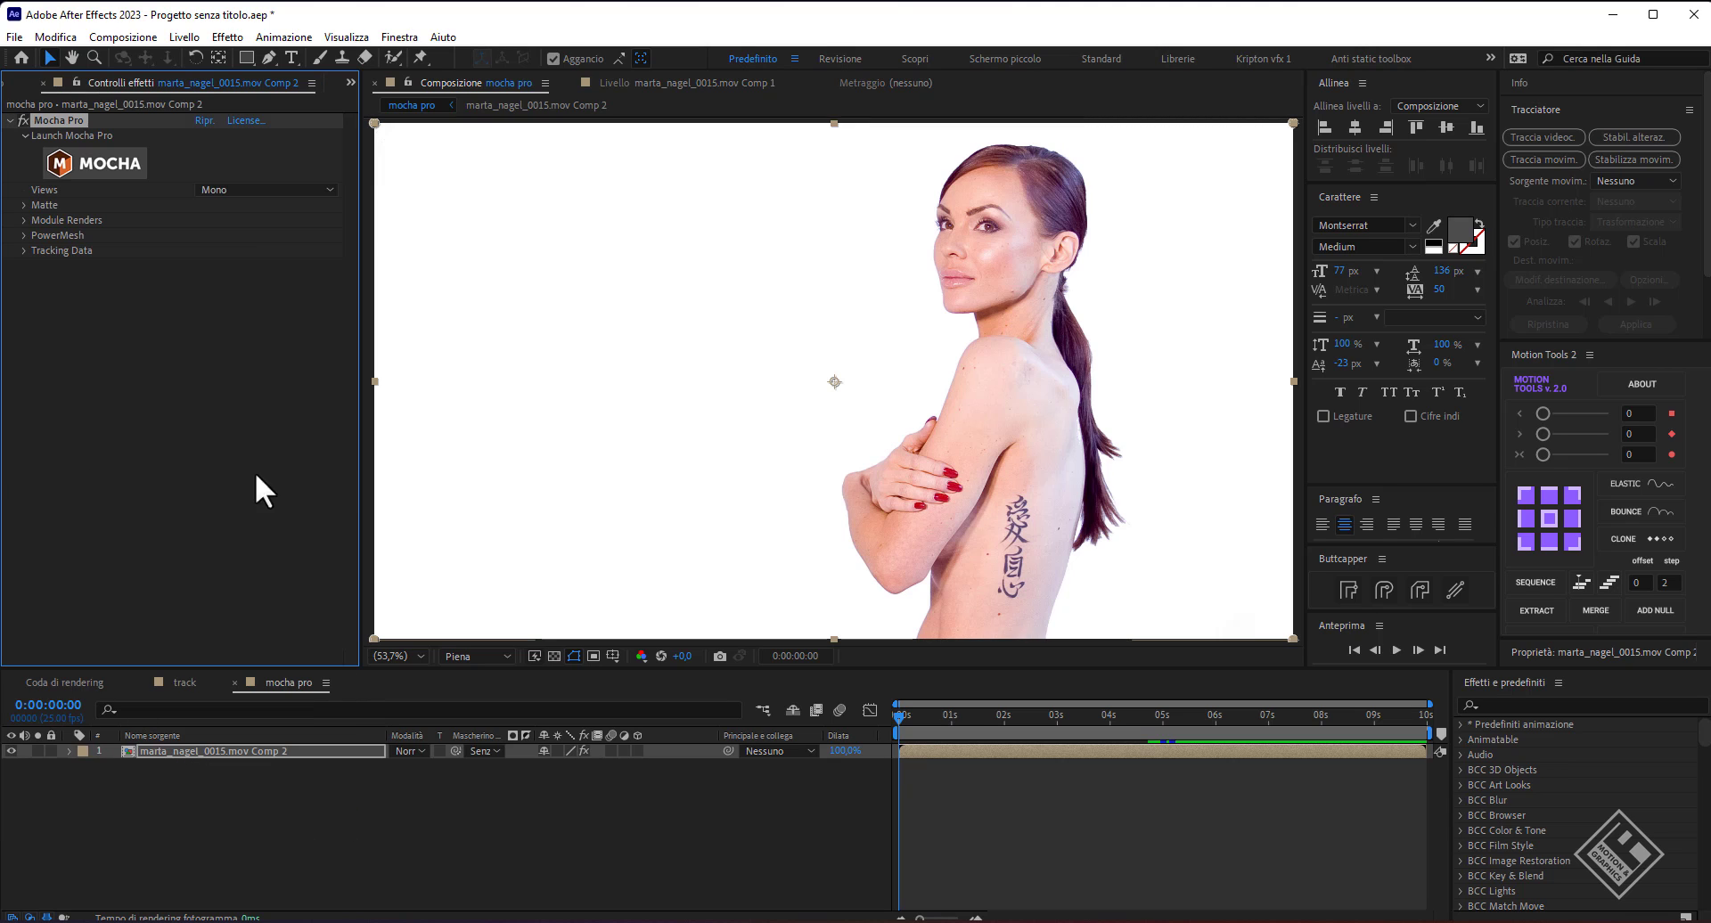
left_click(88, 162)
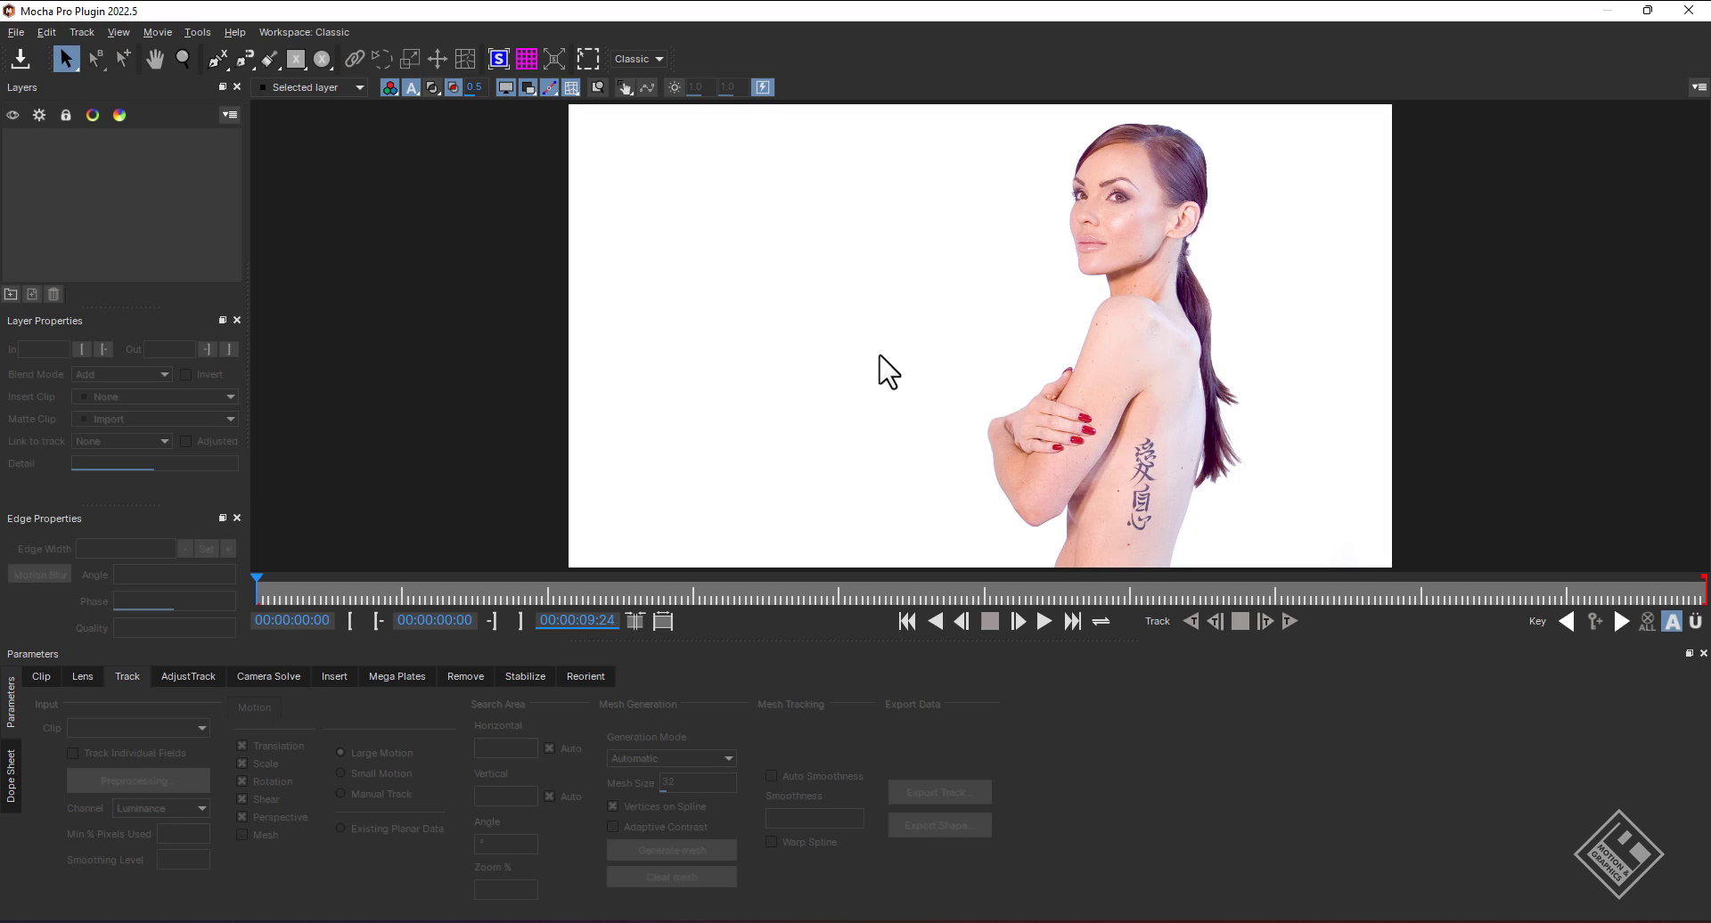
left_click(16, 33)
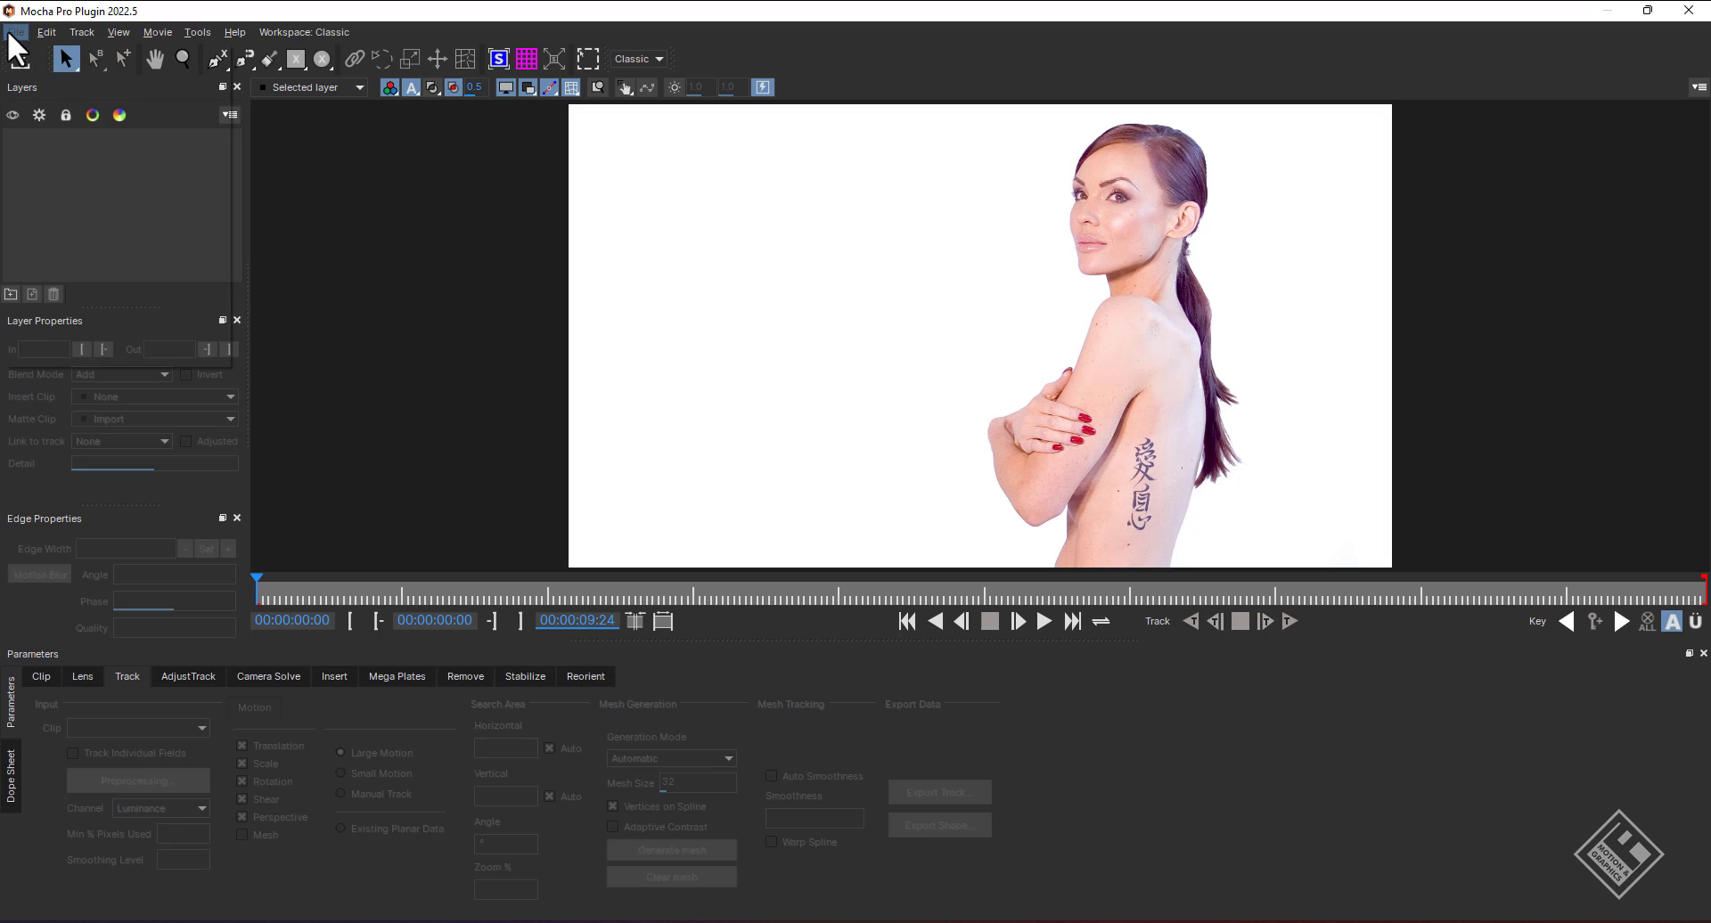
left_click(67, 318)
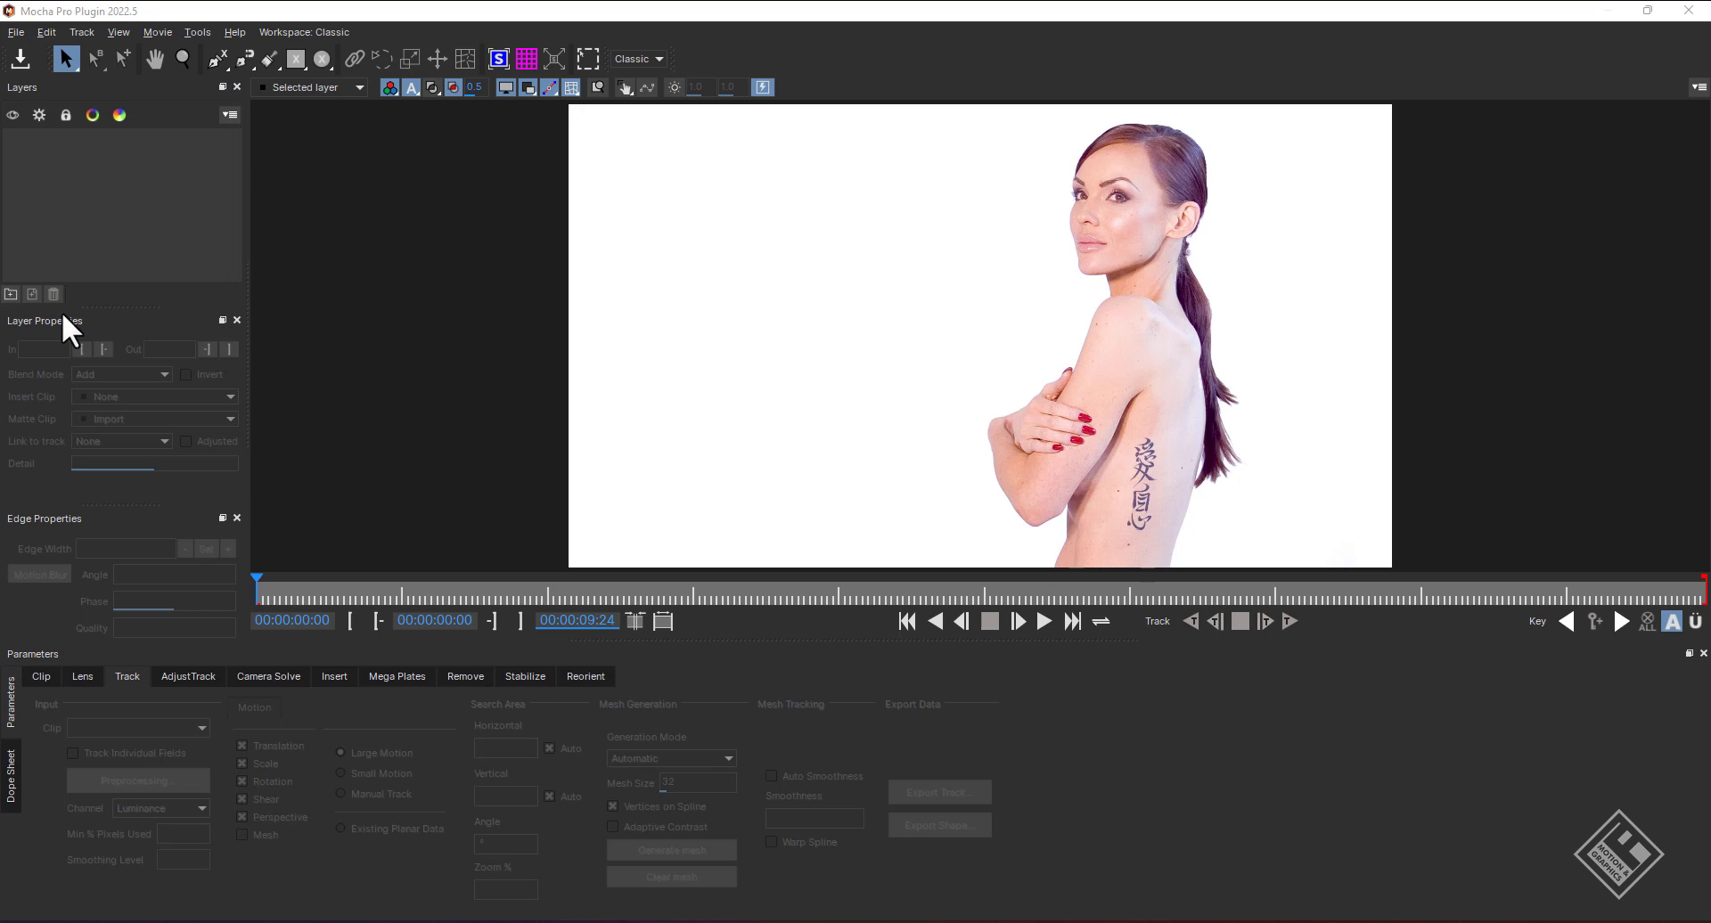
left_click(909, 283)
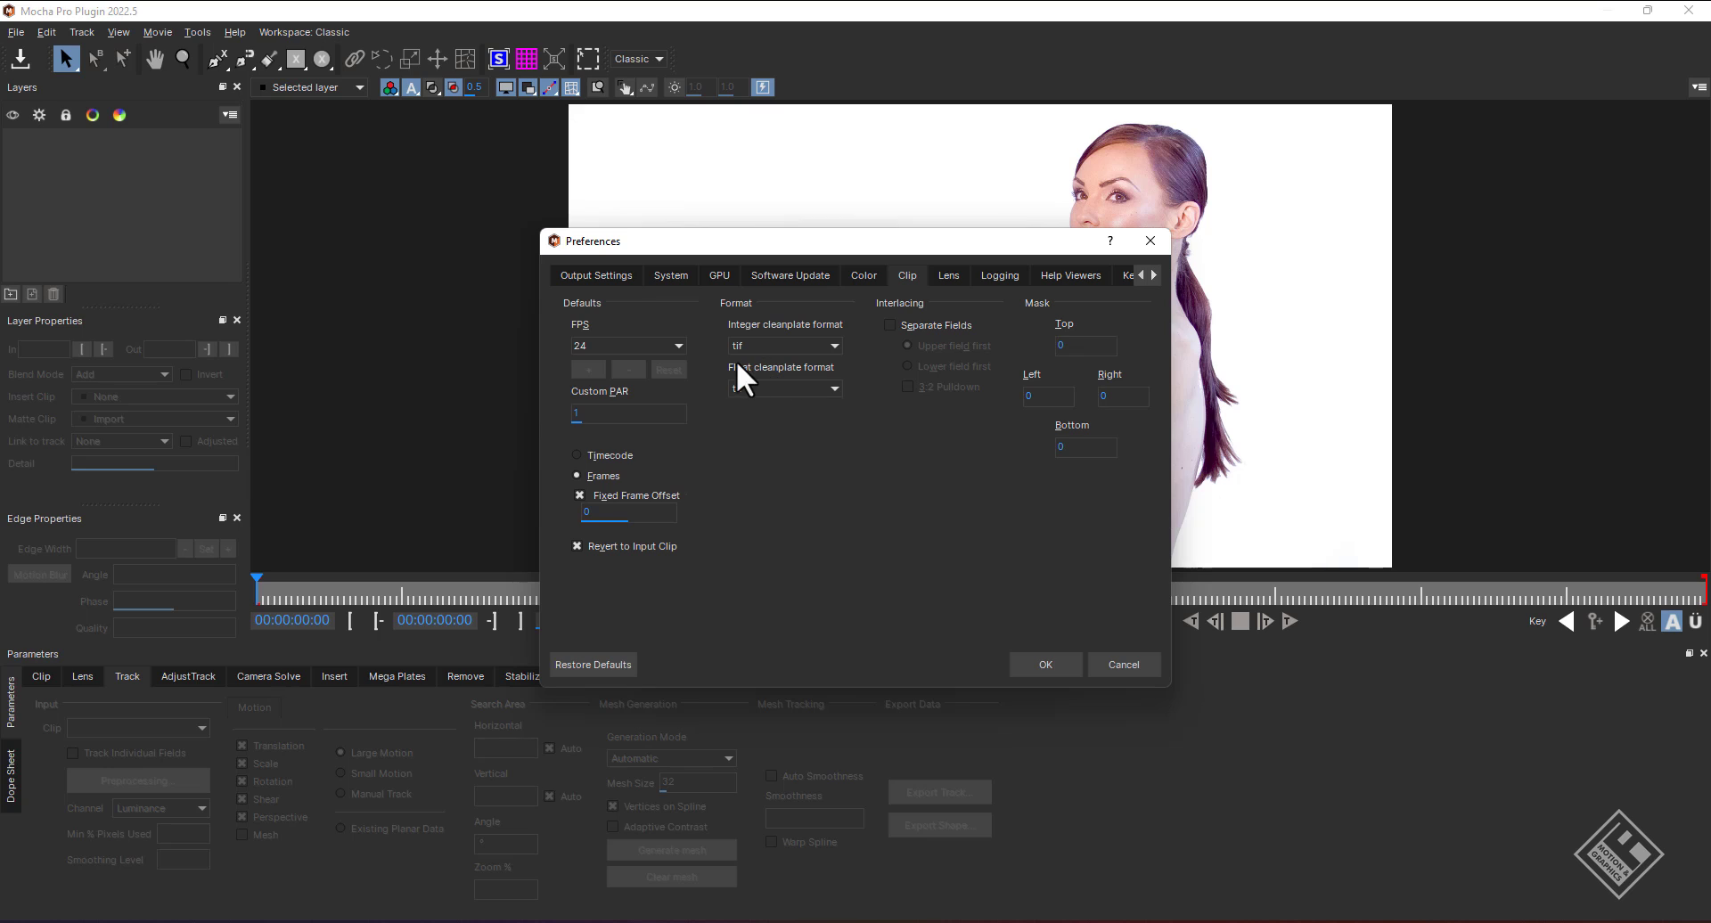
left_click(771, 388)
left_click(750, 424)
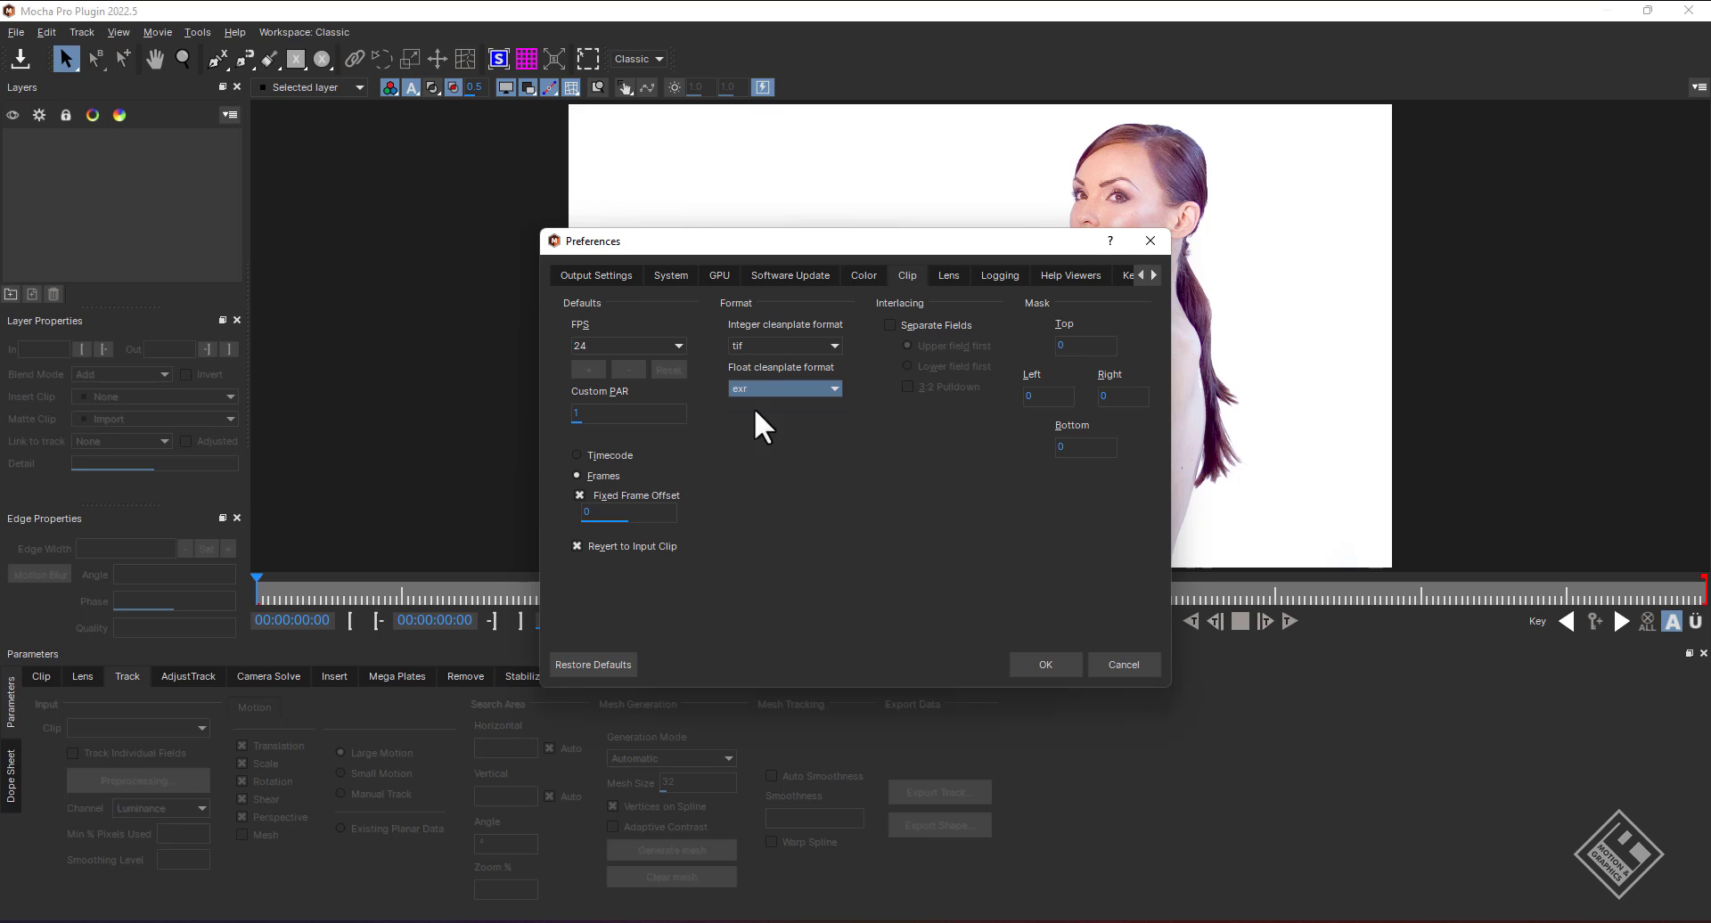
left_click(835, 388)
left_click(790, 407)
left_click(1046, 664)
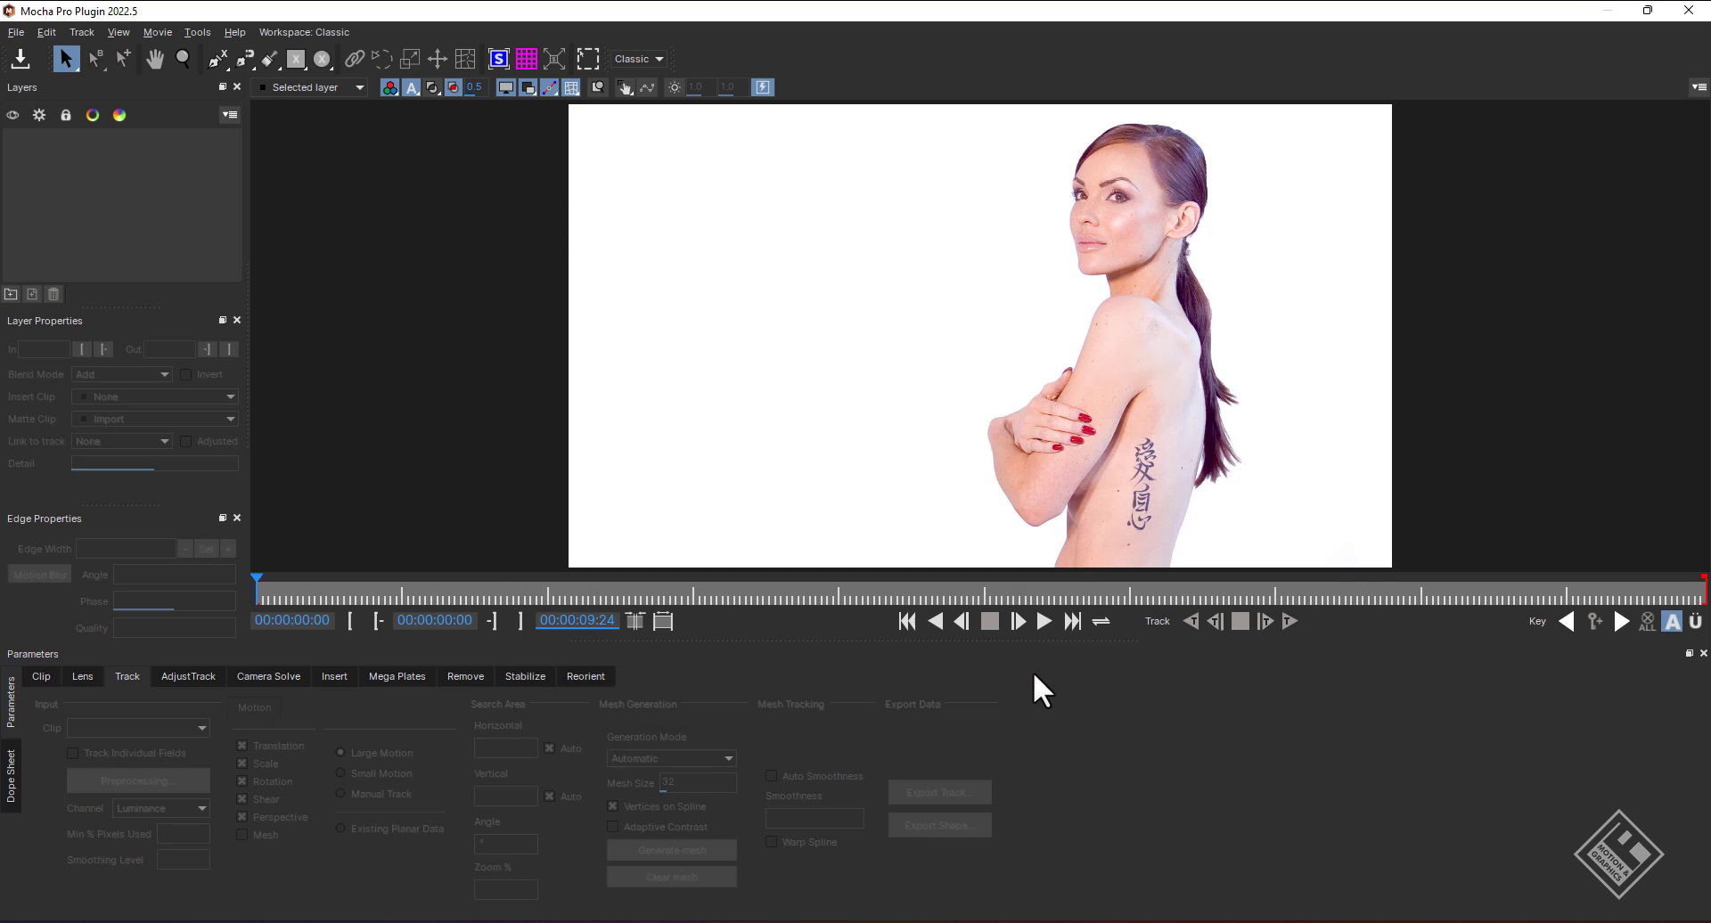
Draw a closed, rounded X-spline around the tattoo on the woman's side.
scroll(1141, 513, "up", 3)
key("x")
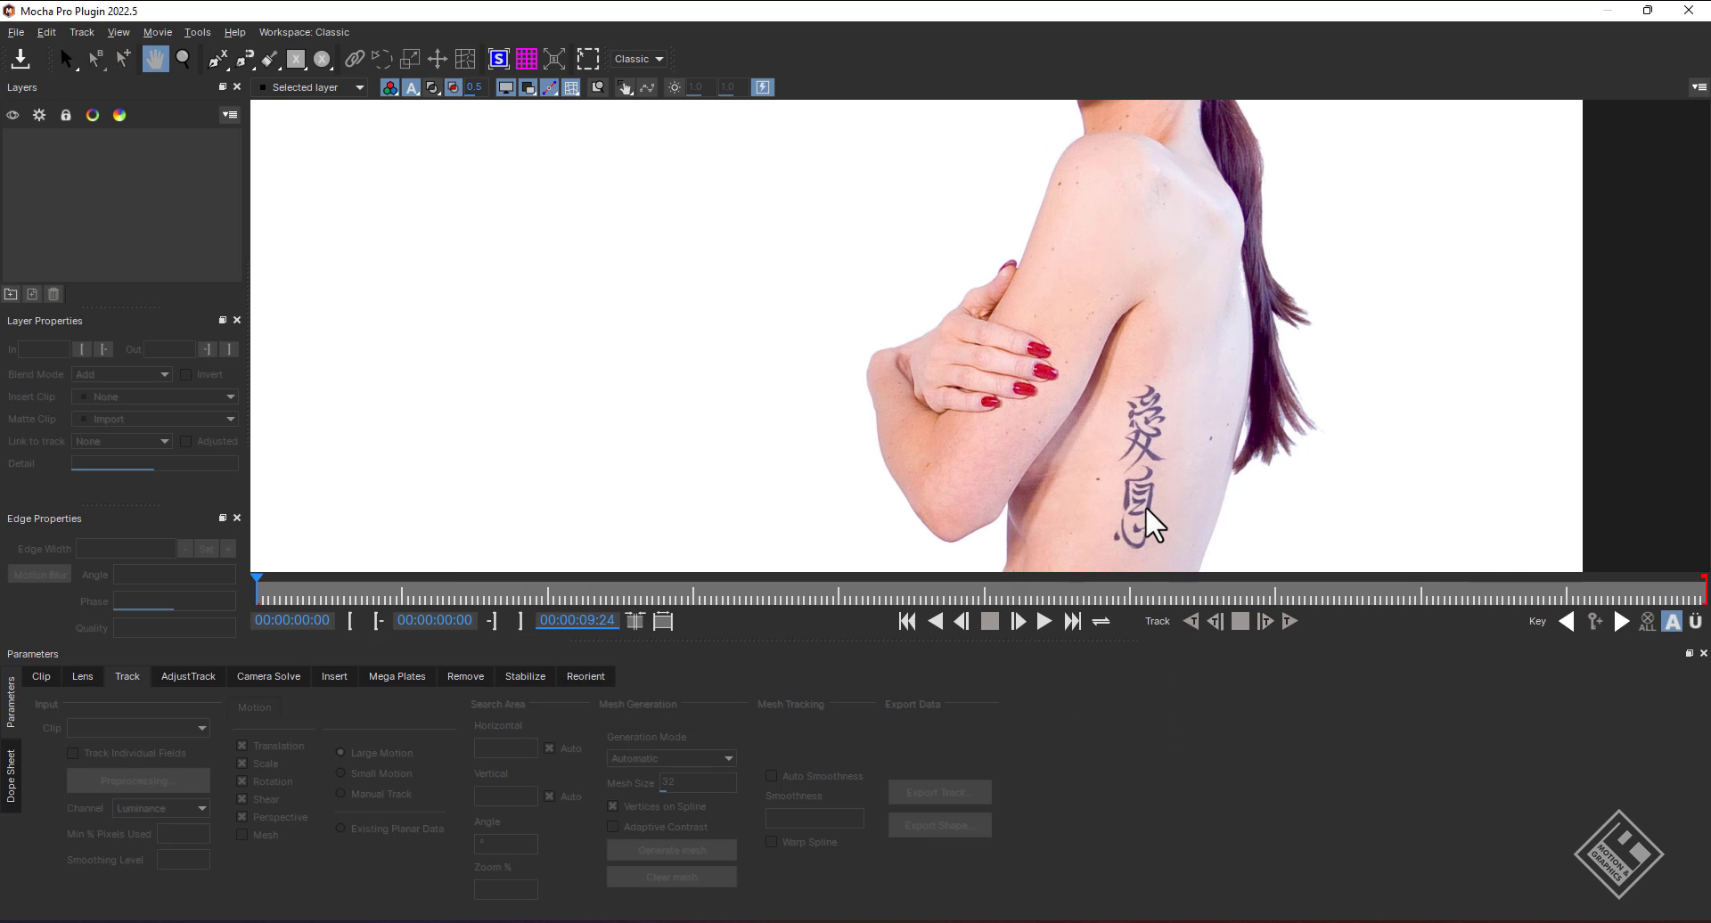
scroll(1146, 508, "up", 2)
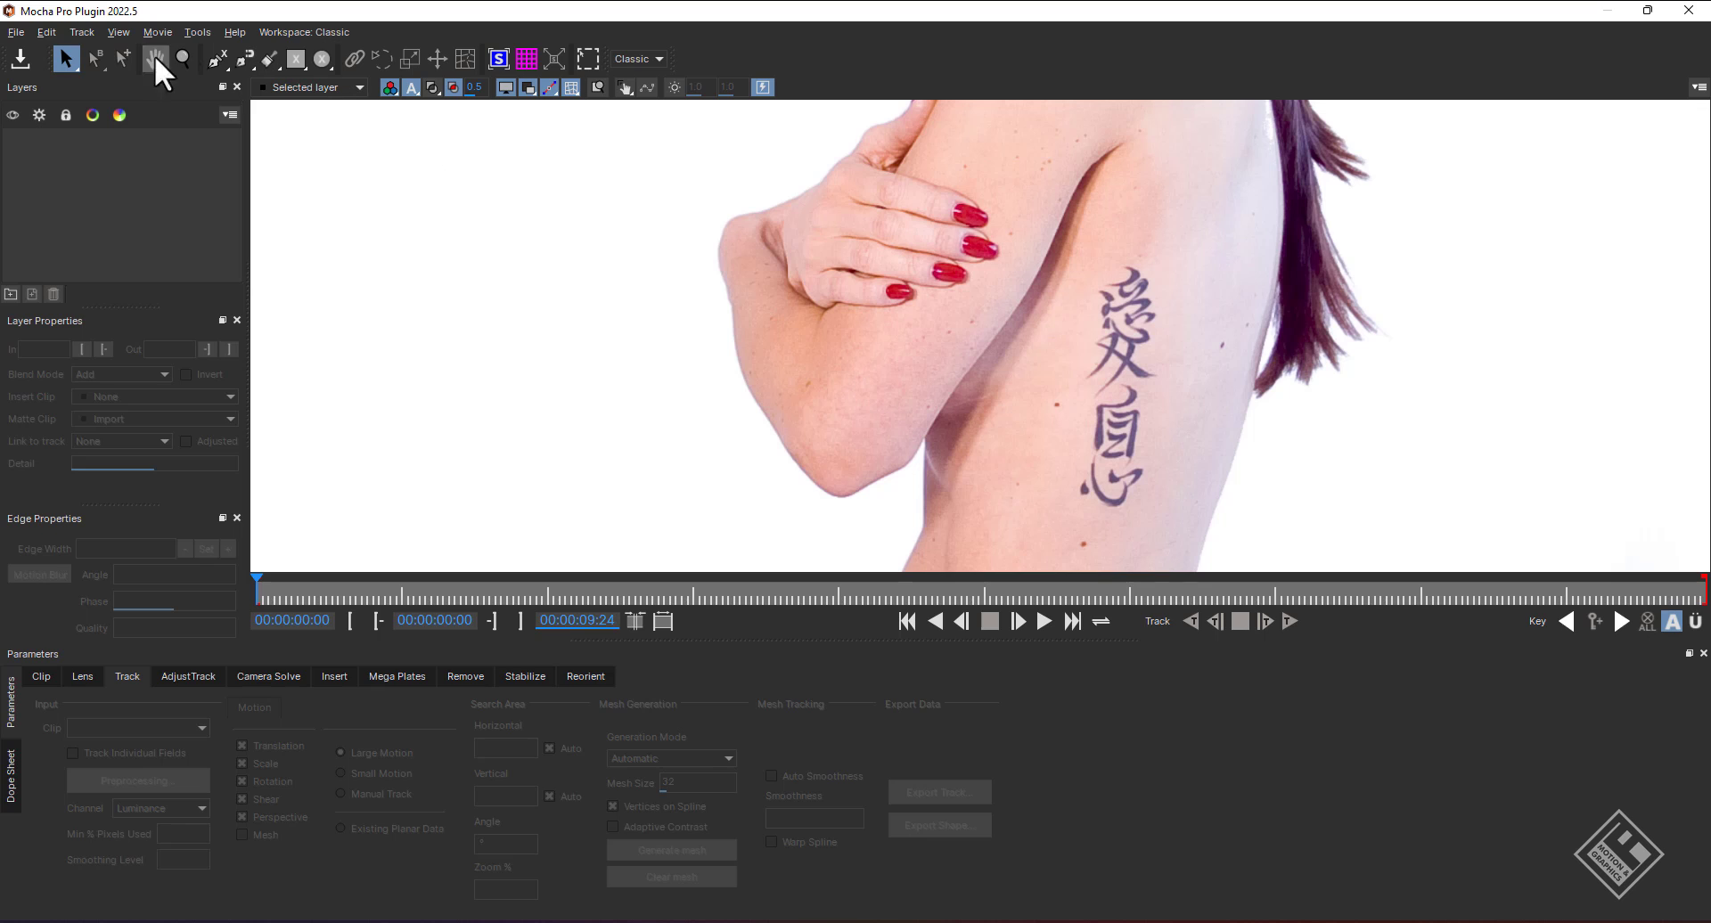
left_click(217, 58)
left_click(1106, 233)
left_click(1164, 230)
left_click(1048, 284)
left_click(1029, 368)
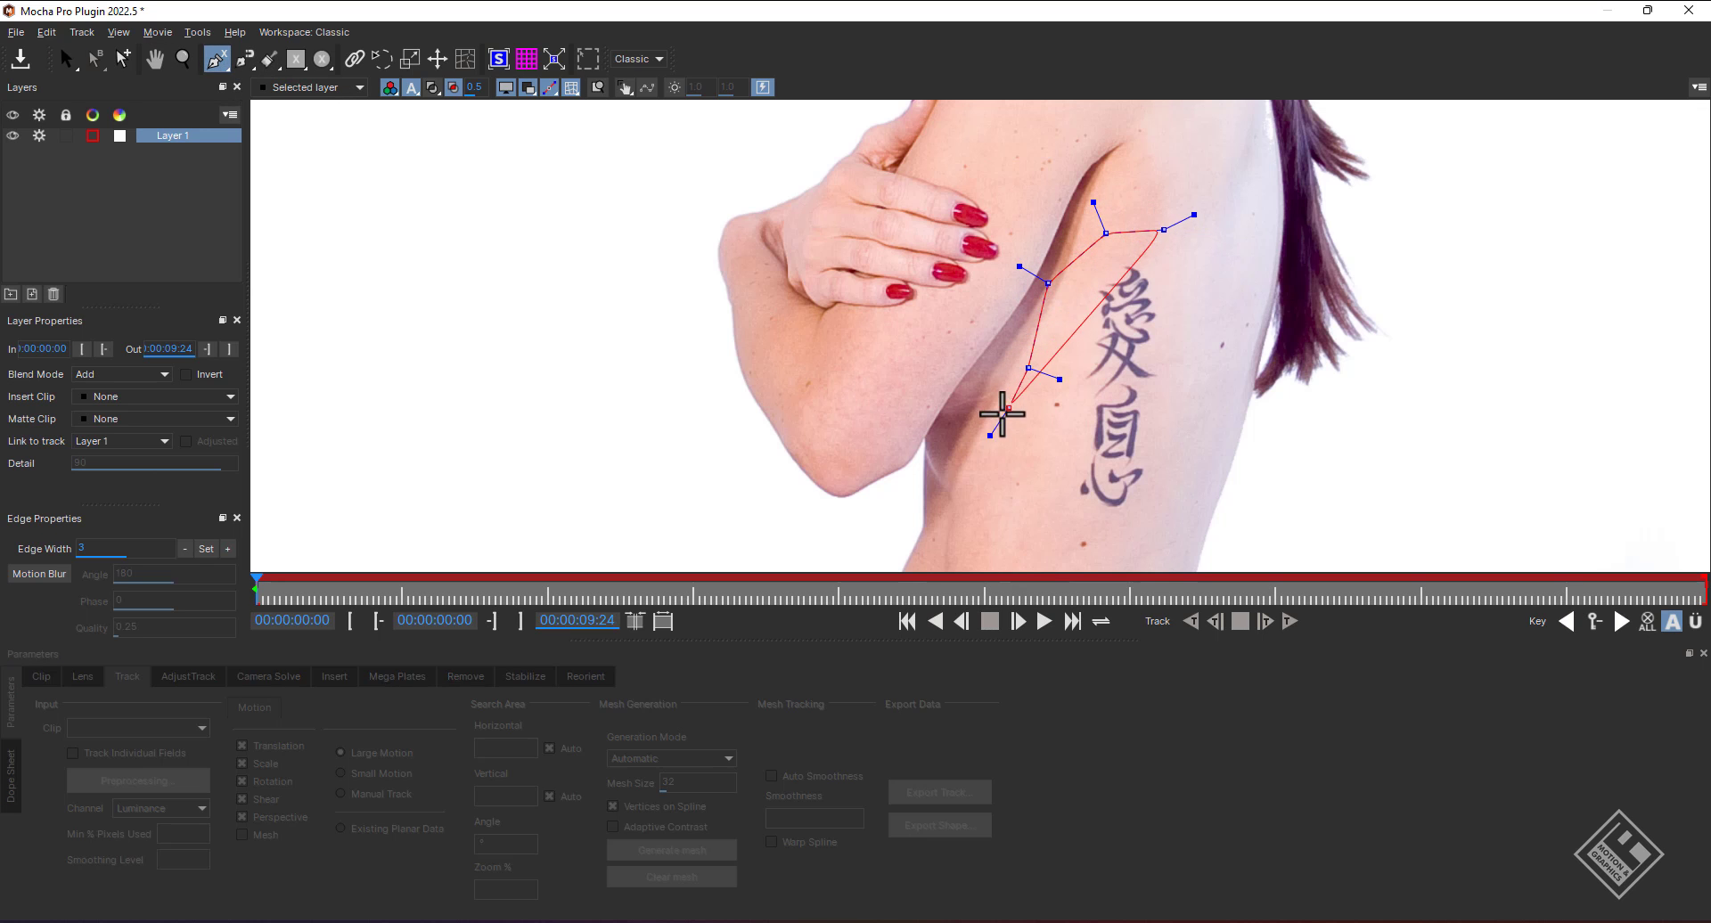
left_click(1004, 456)
left_click(1006, 532)
left_click(1074, 543)
left_click(1159, 535)
left_click(1214, 365)
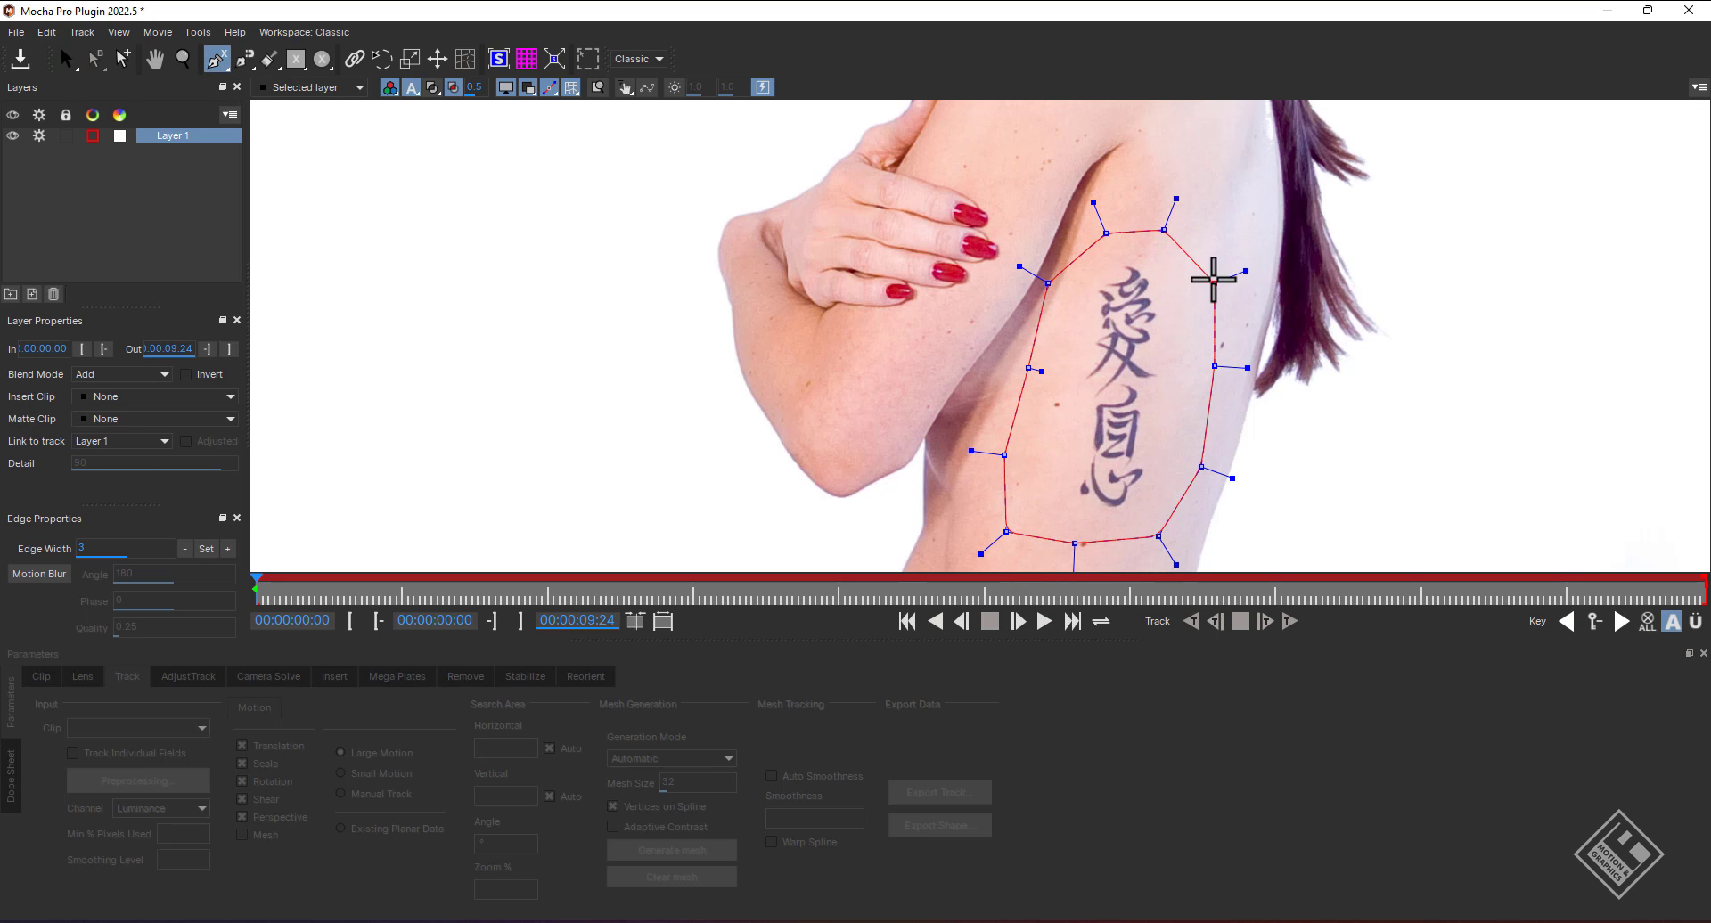
left_click(1214, 276)
right_click(1192, 244)
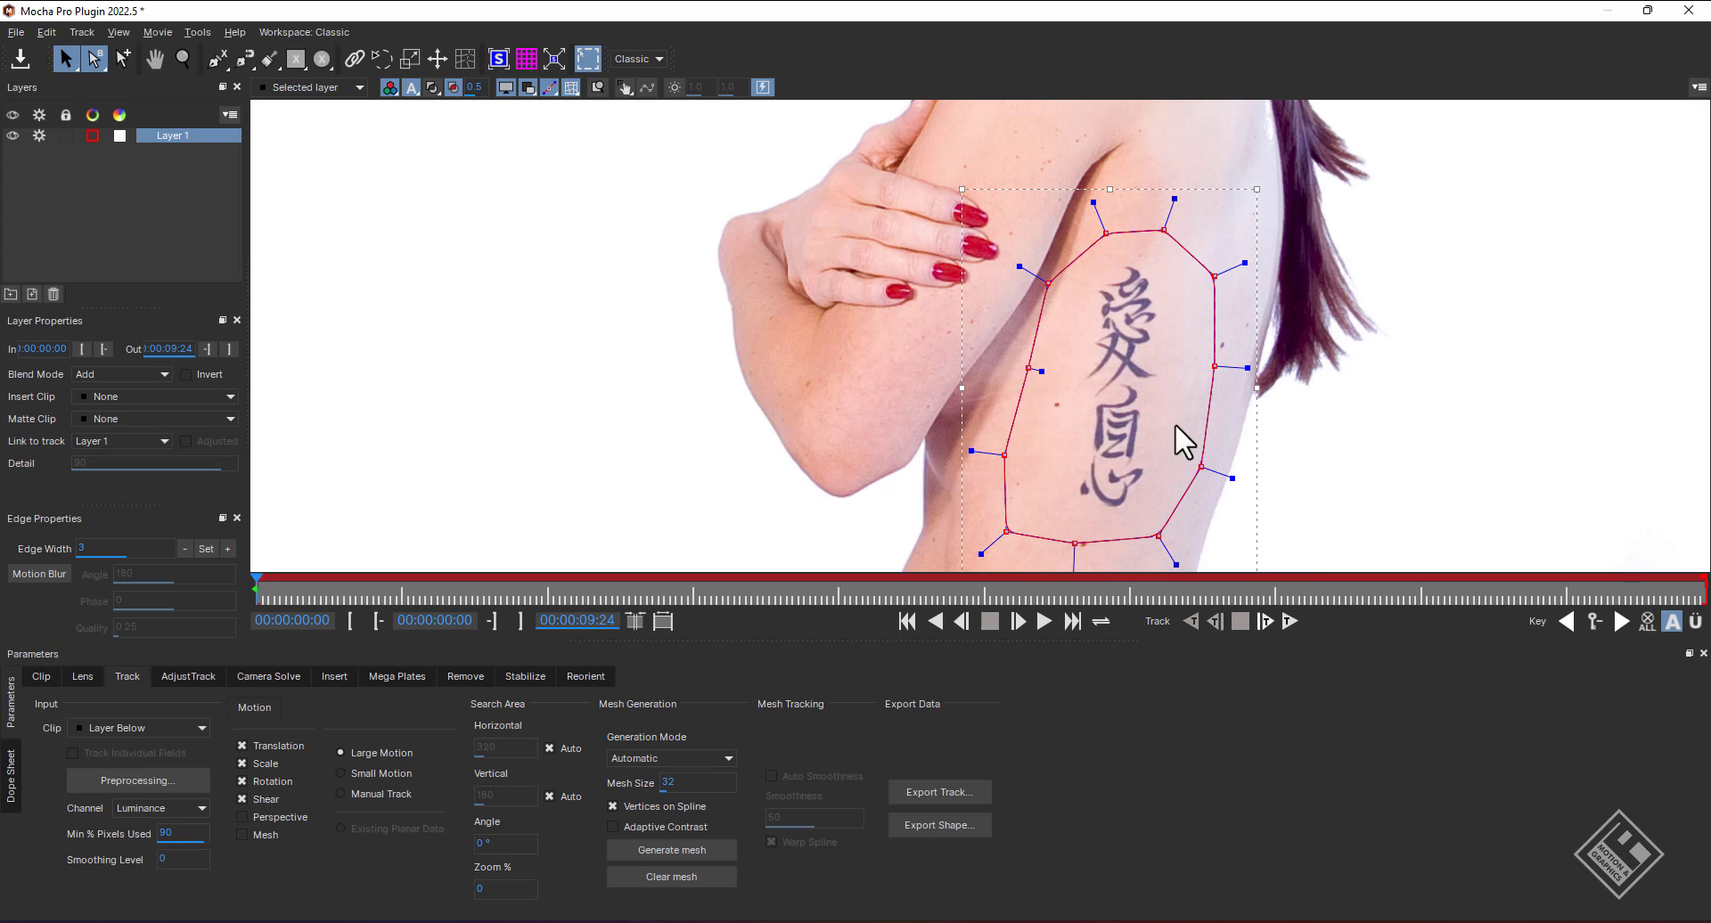
left_click_drag(969, 451, 1011, 458)
Name the layer 'base', enable Perspective motion, and track it forward through the clip.
double_click(176, 136)
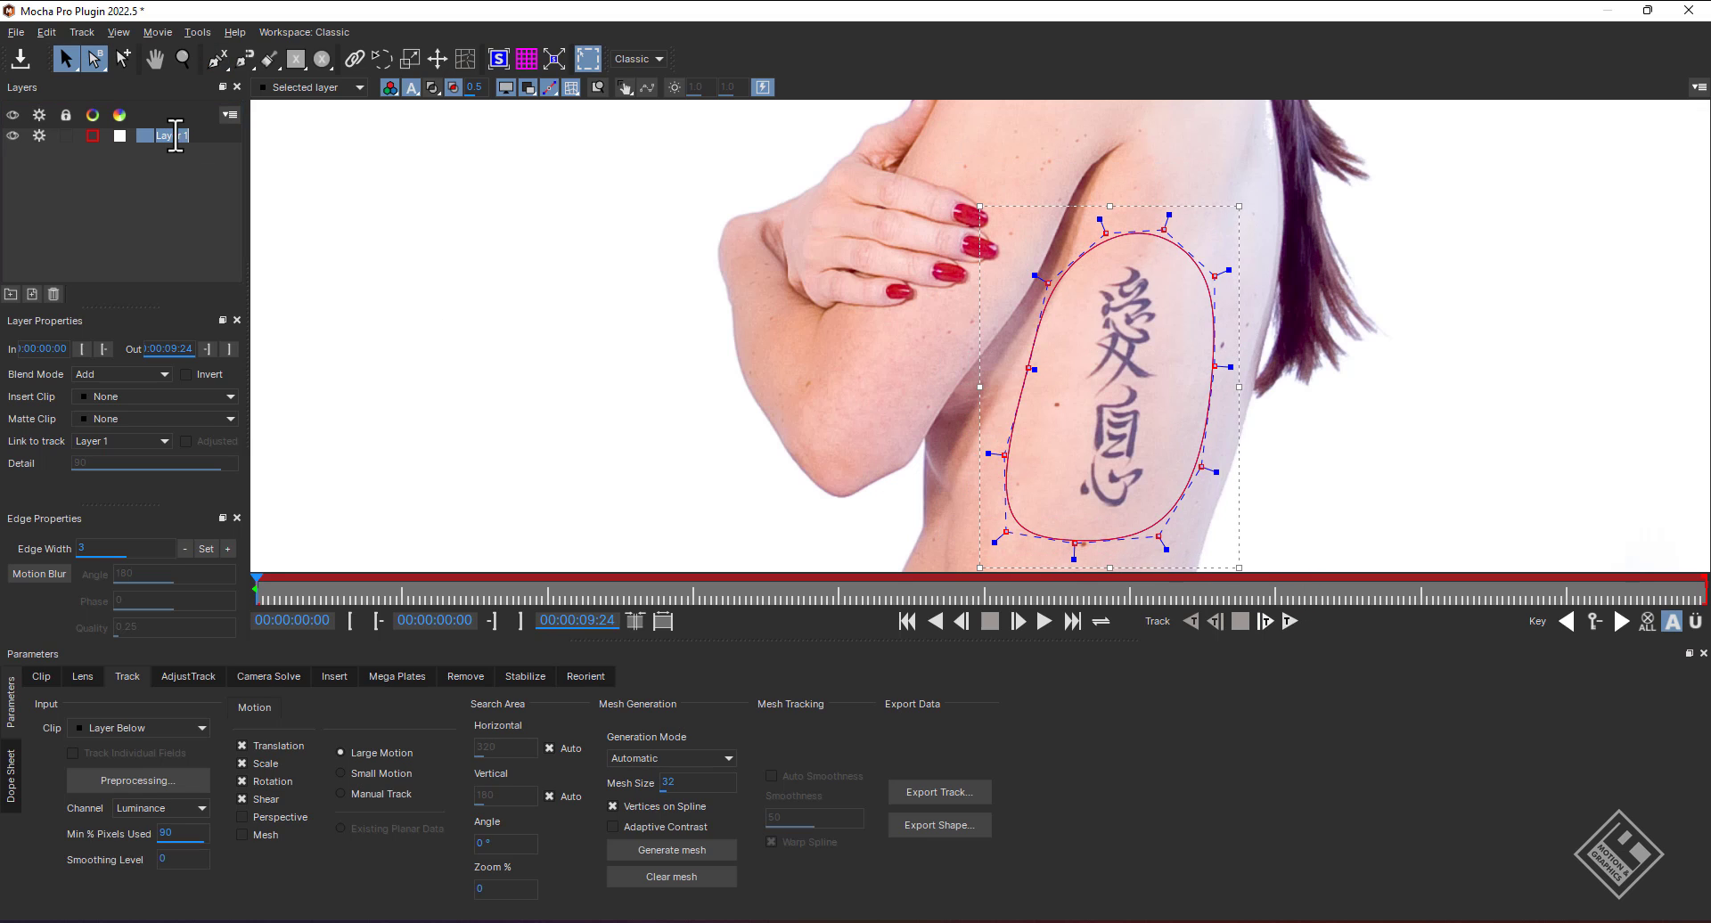
type("base")
key("Return")
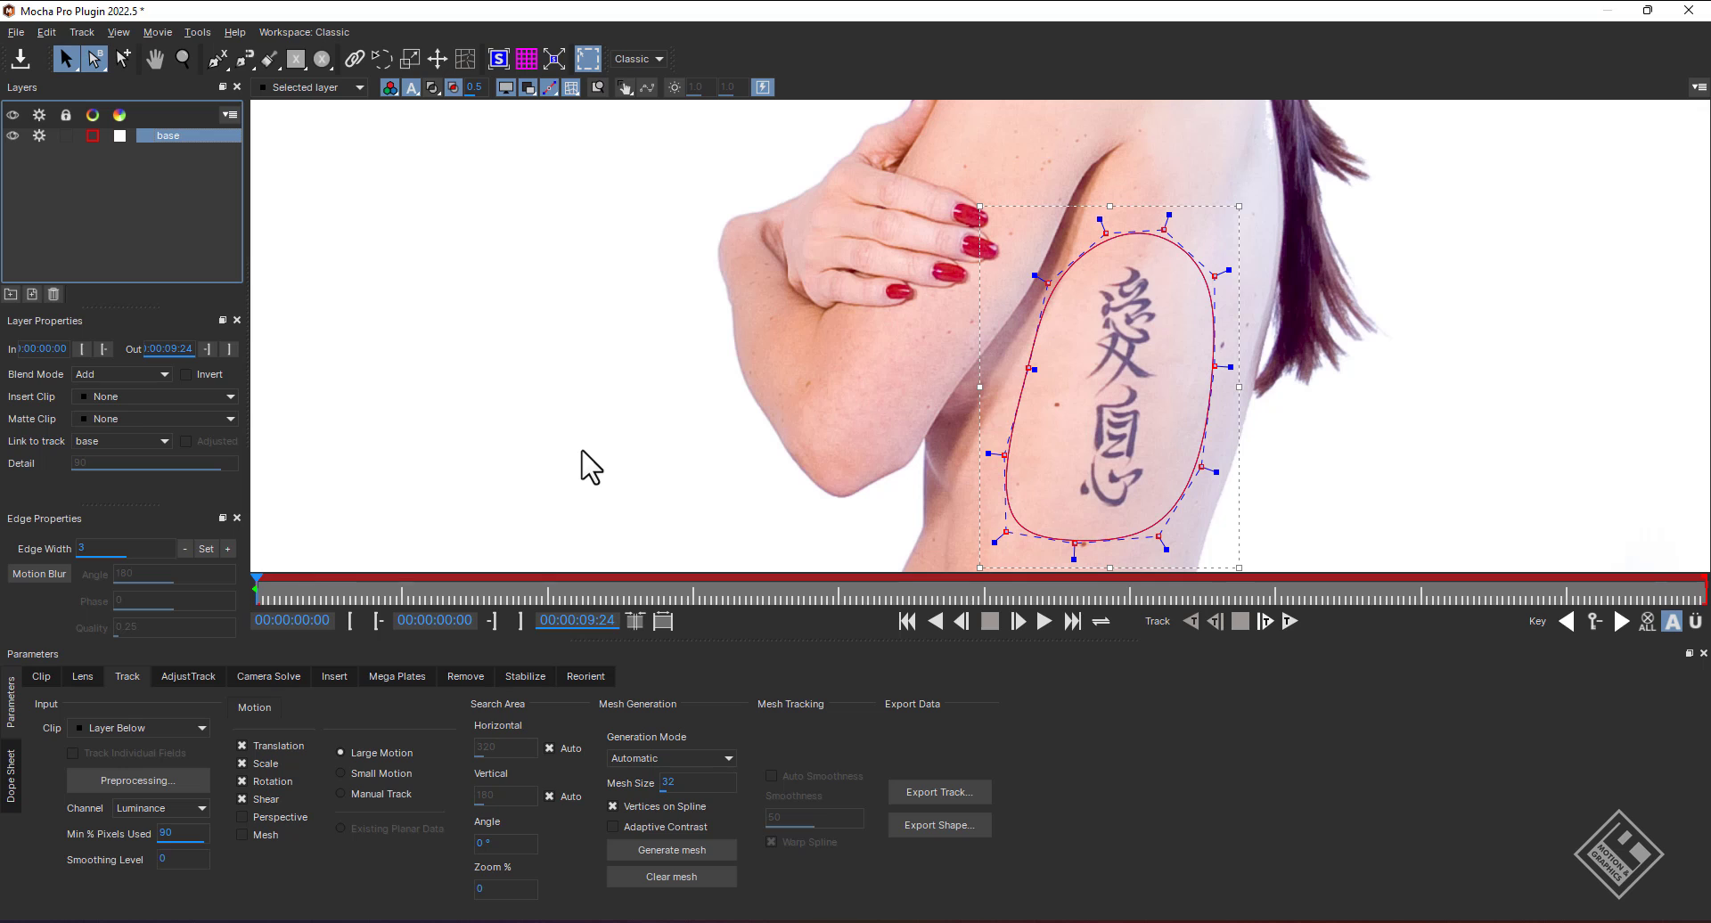
left_click(242, 817)
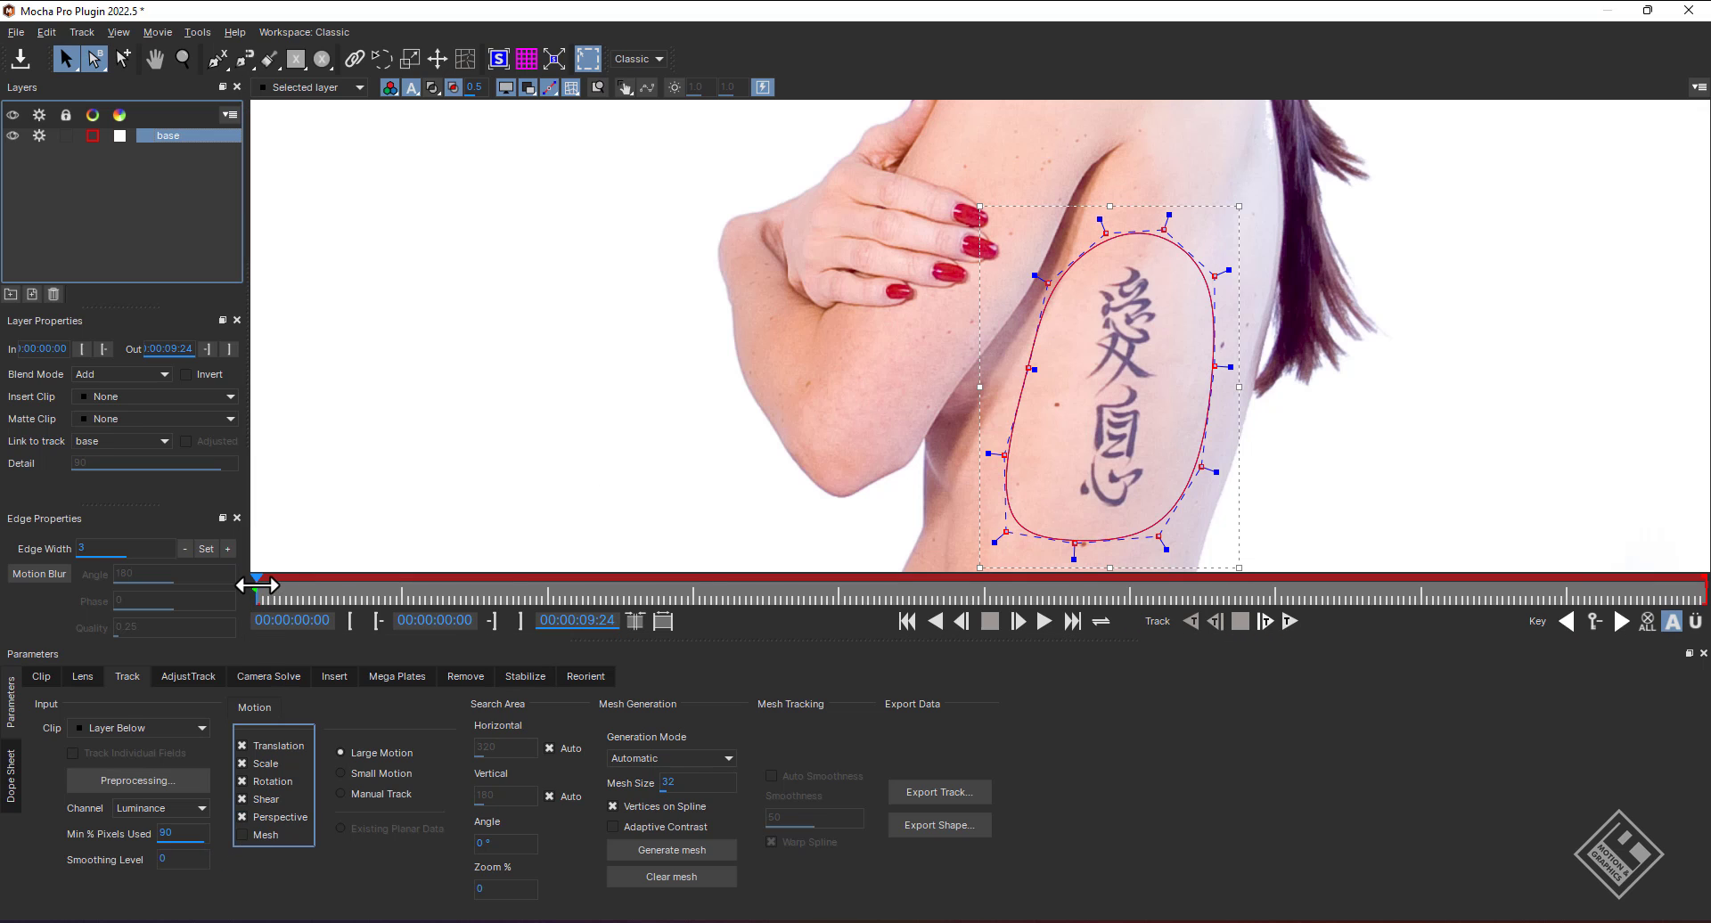
left_click(1293, 622)
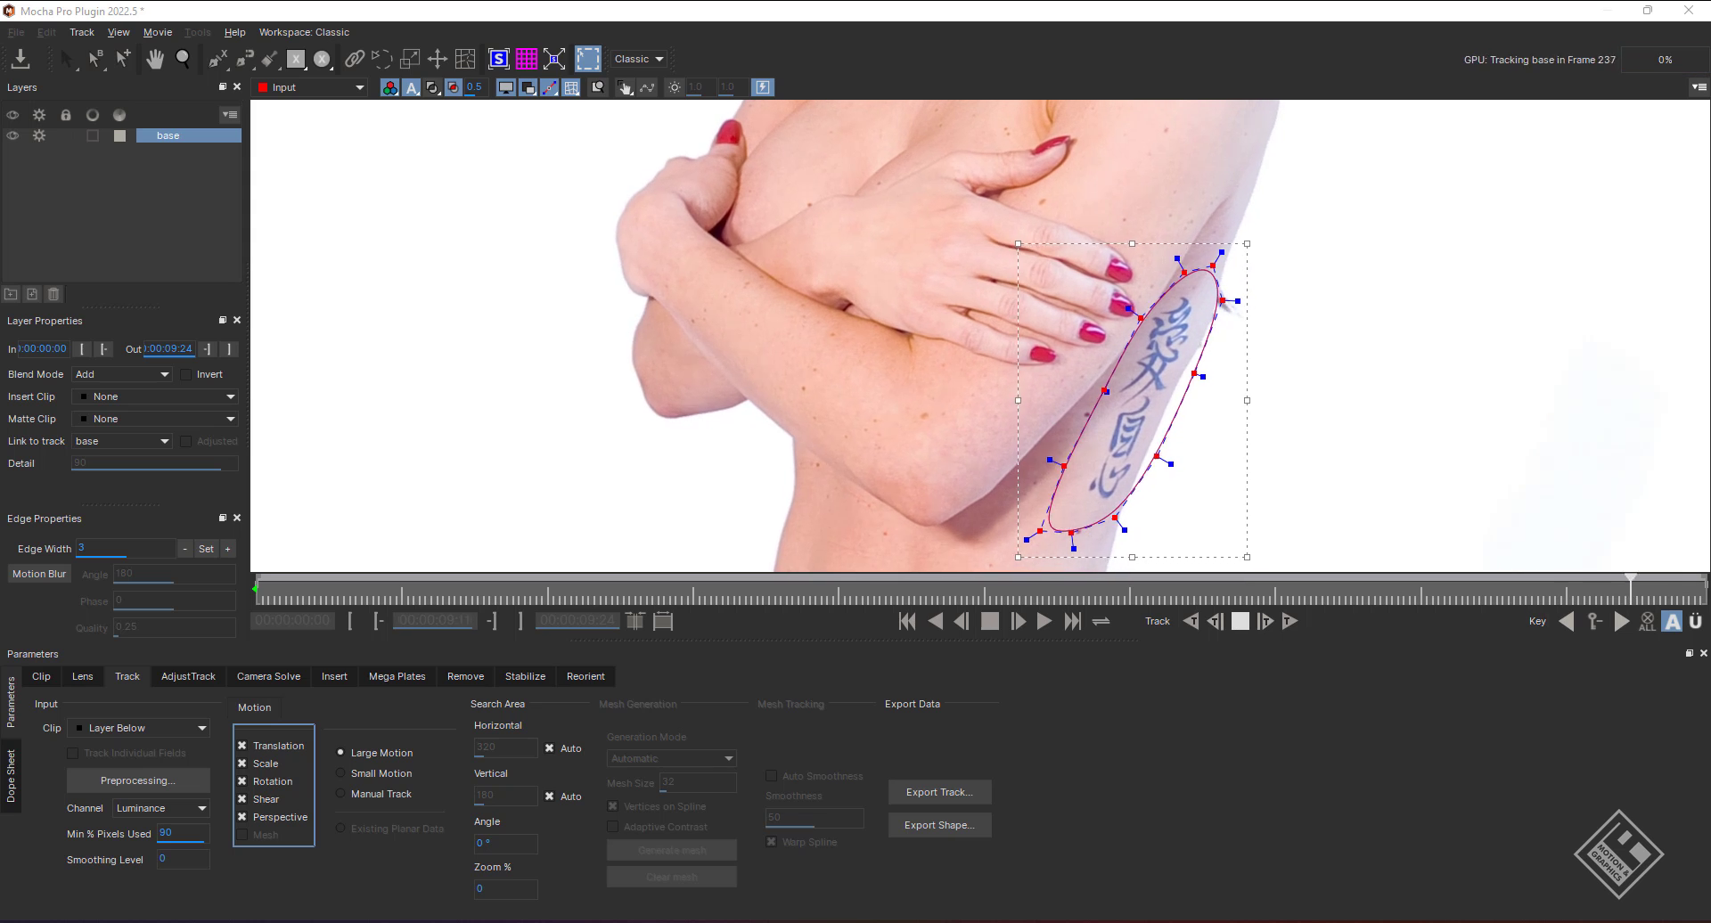
left_click_drag(986, 587, 256, 584)
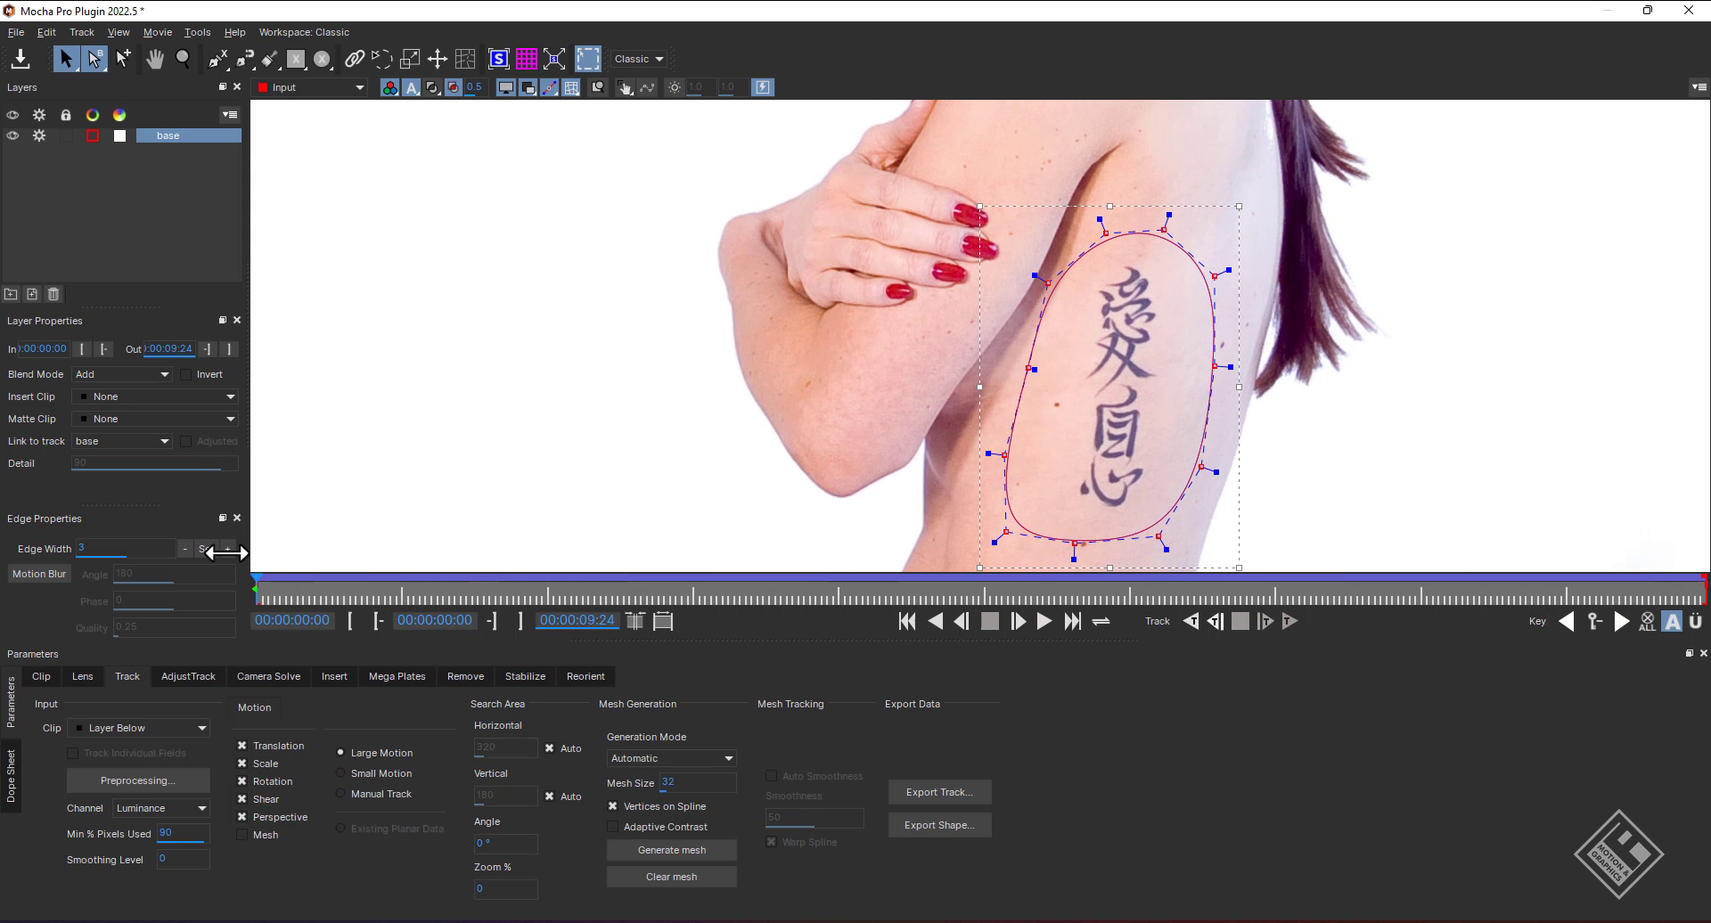
Draw a tight closed X-spline around the tattoo lettering.
left_click(218, 59)
left_click(1125, 259)
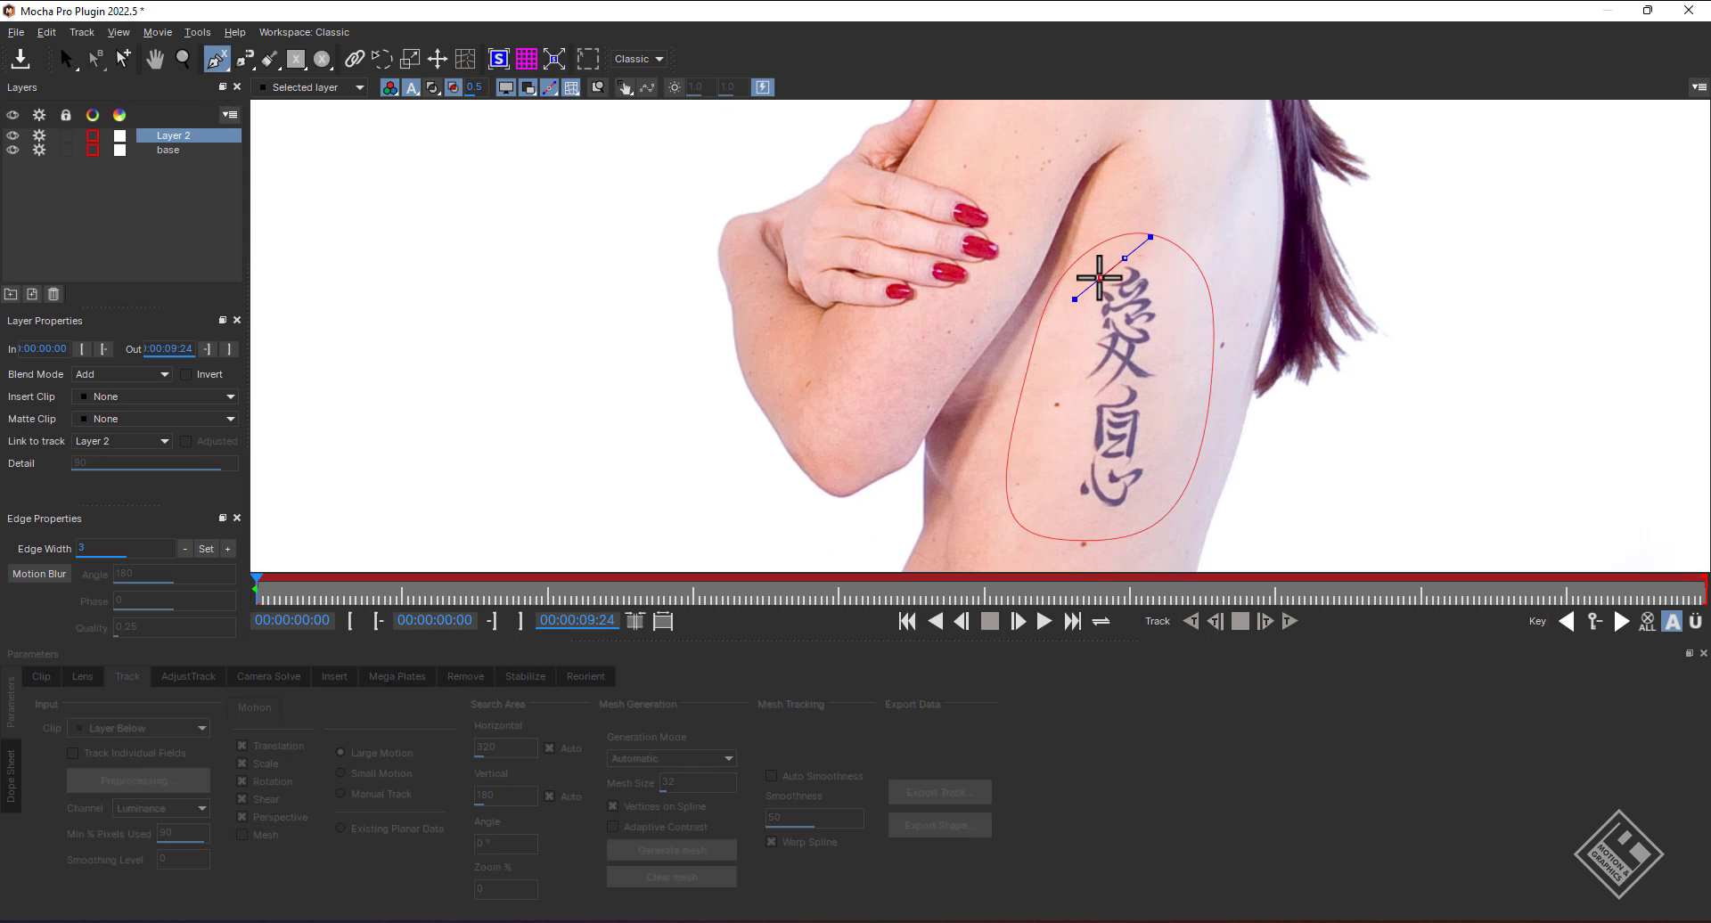
left_click(1101, 278)
left_click(1090, 313)
left_click(1083, 372)
left_click(1078, 443)
left_click(1072, 498)
left_click(1096, 515)
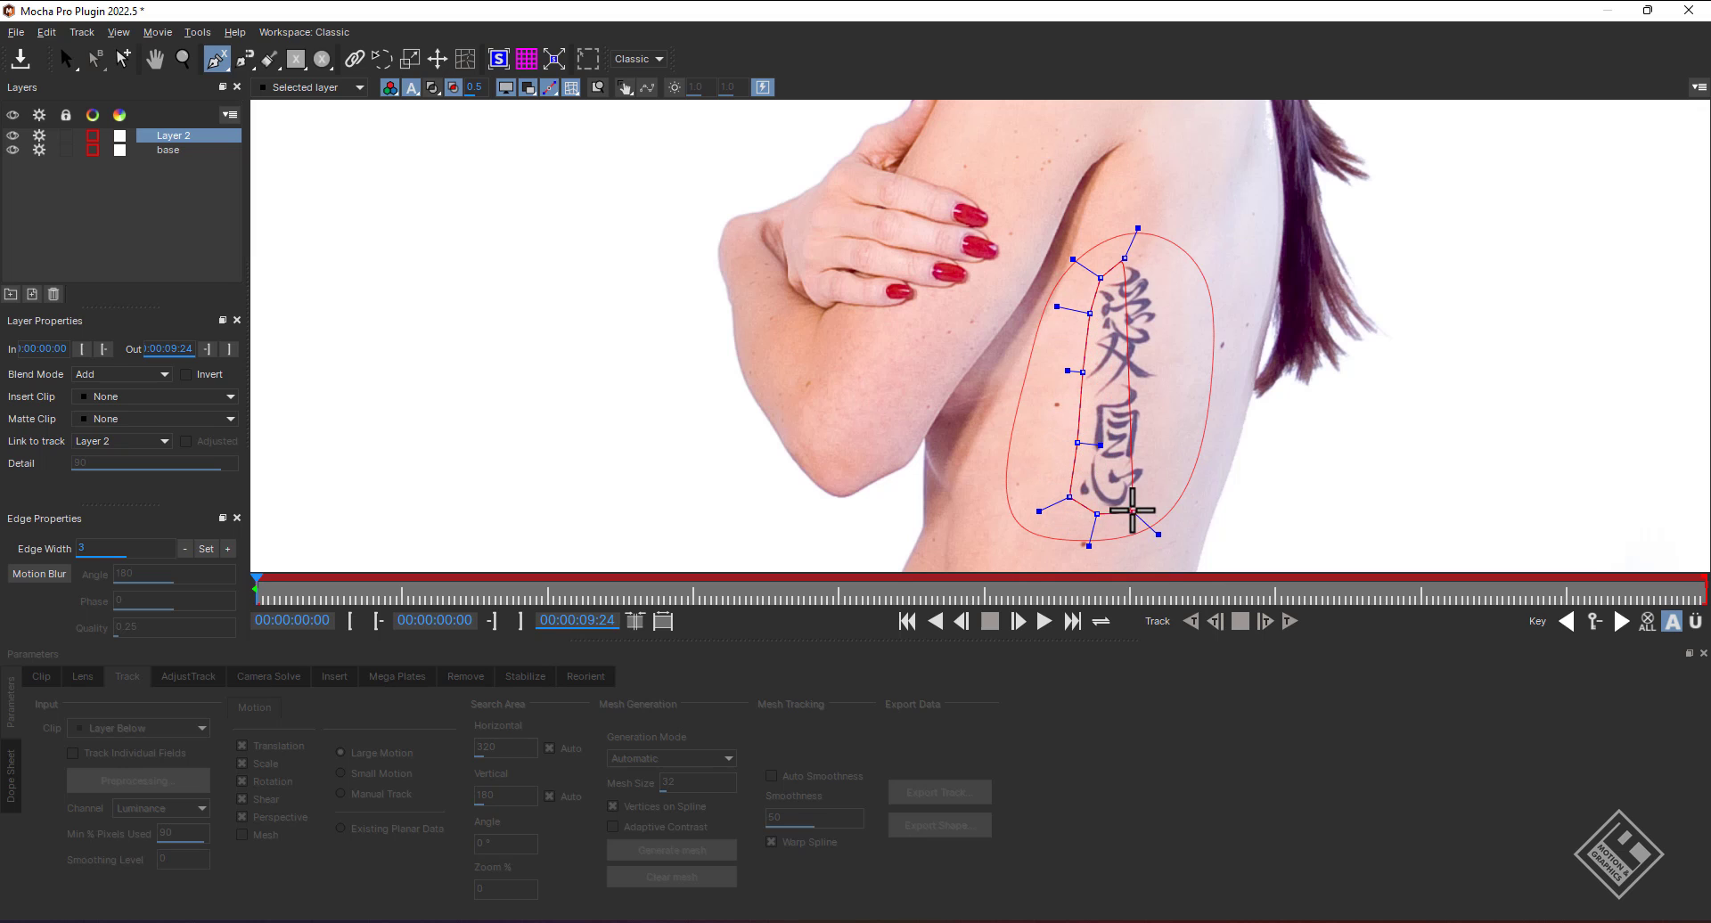
left_click(1141, 508)
left_click(1154, 460)
left_click(1152, 394)
left_click(1164, 365)
left_click(1166, 311)
right_click(1154, 277)
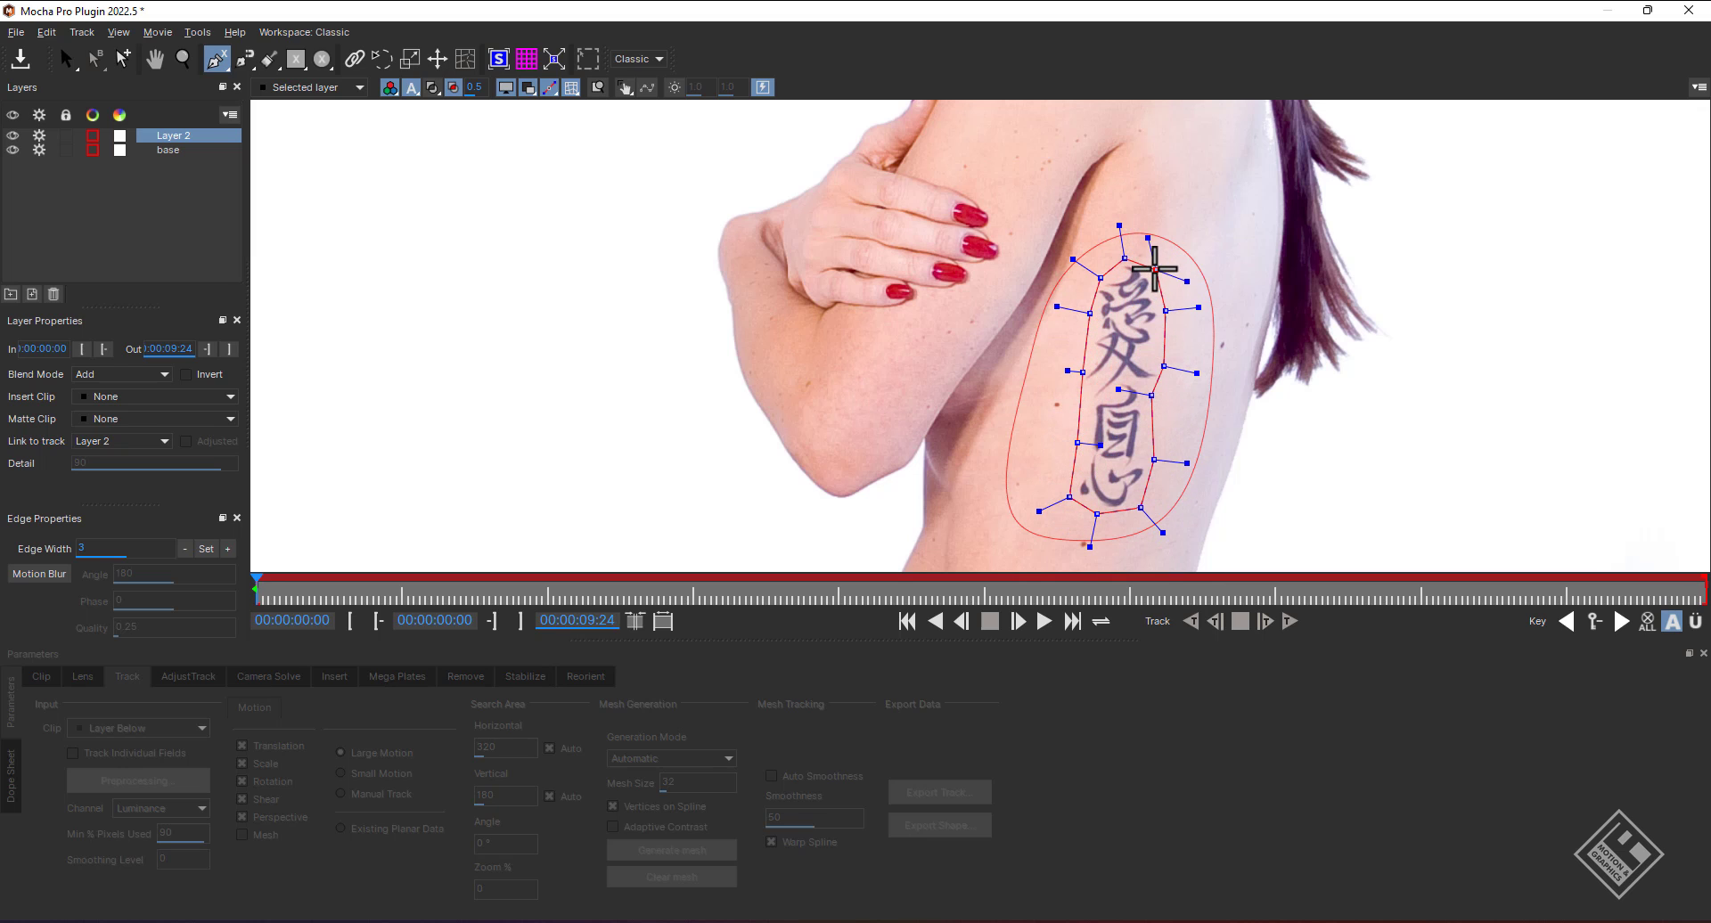
key("s")
Name the new layer 'tattoo' and link it to the base track, checking it follows.
double_click(173, 135)
type("tattoo")
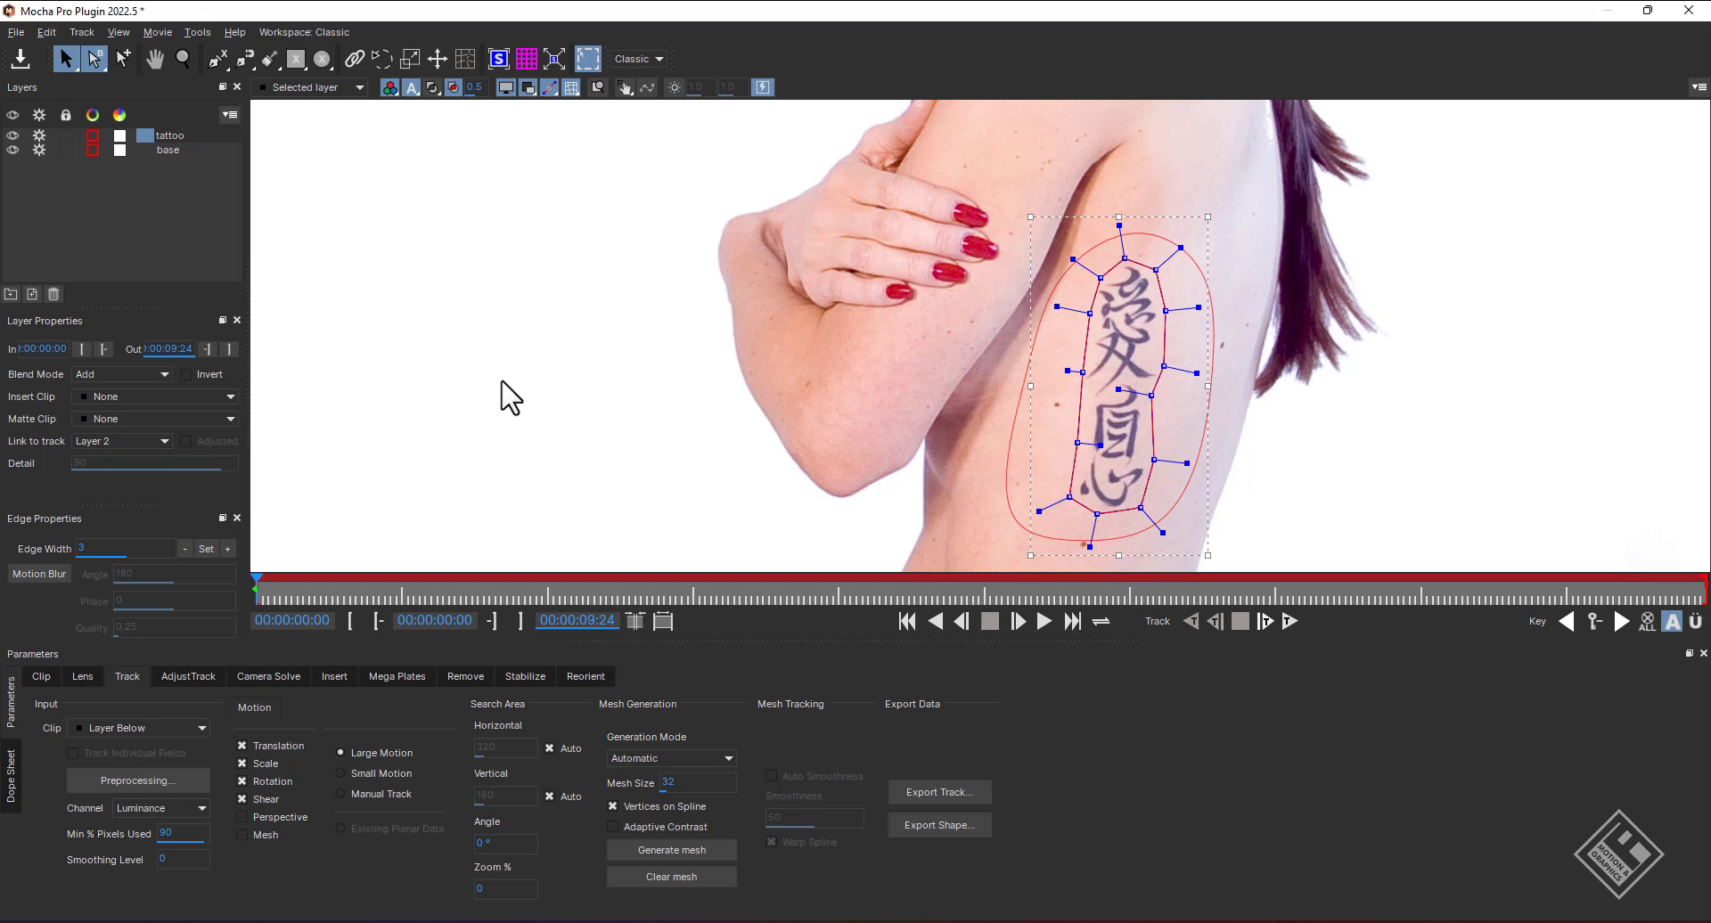
key("Return")
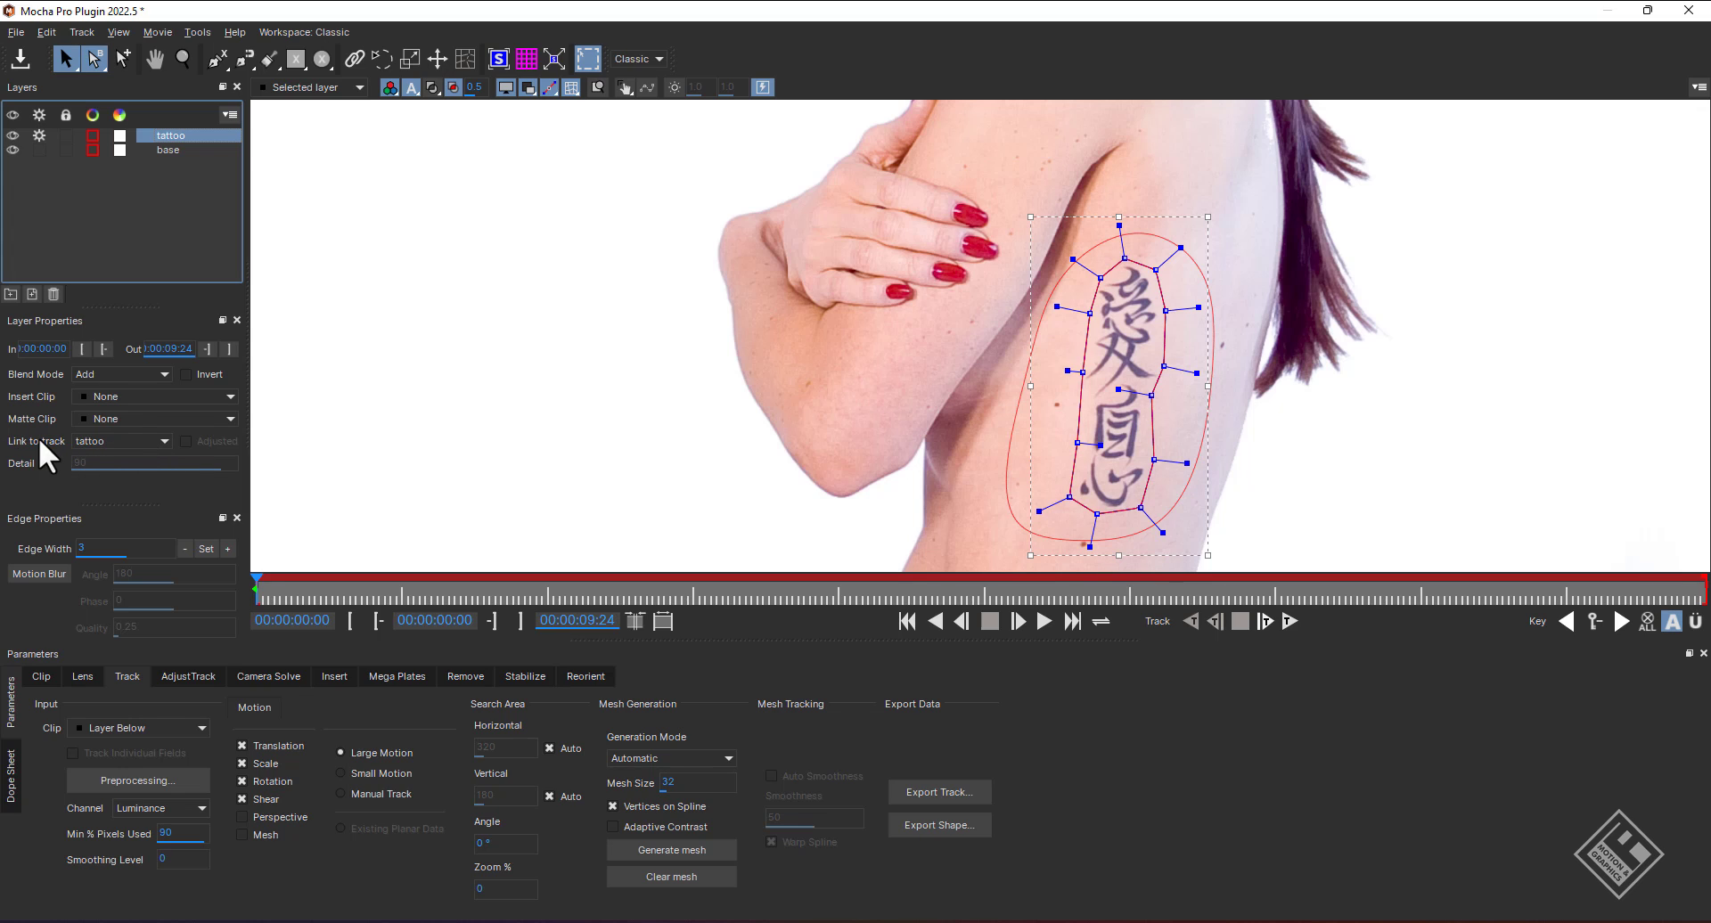
left_click(163, 442)
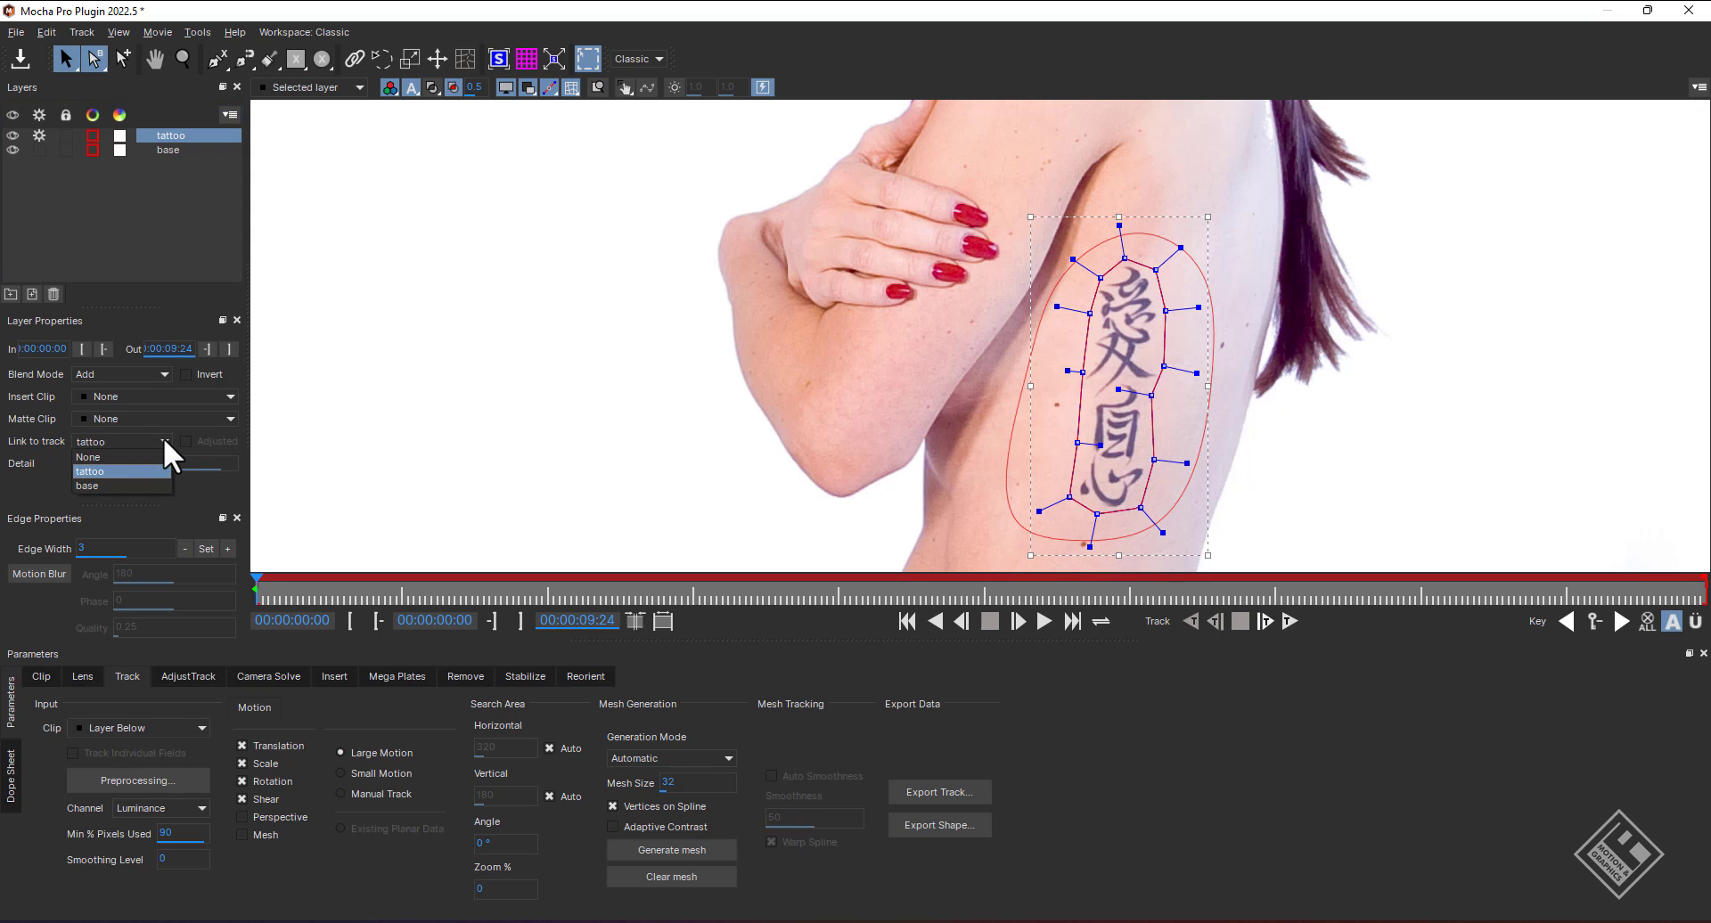
left_click(92, 485)
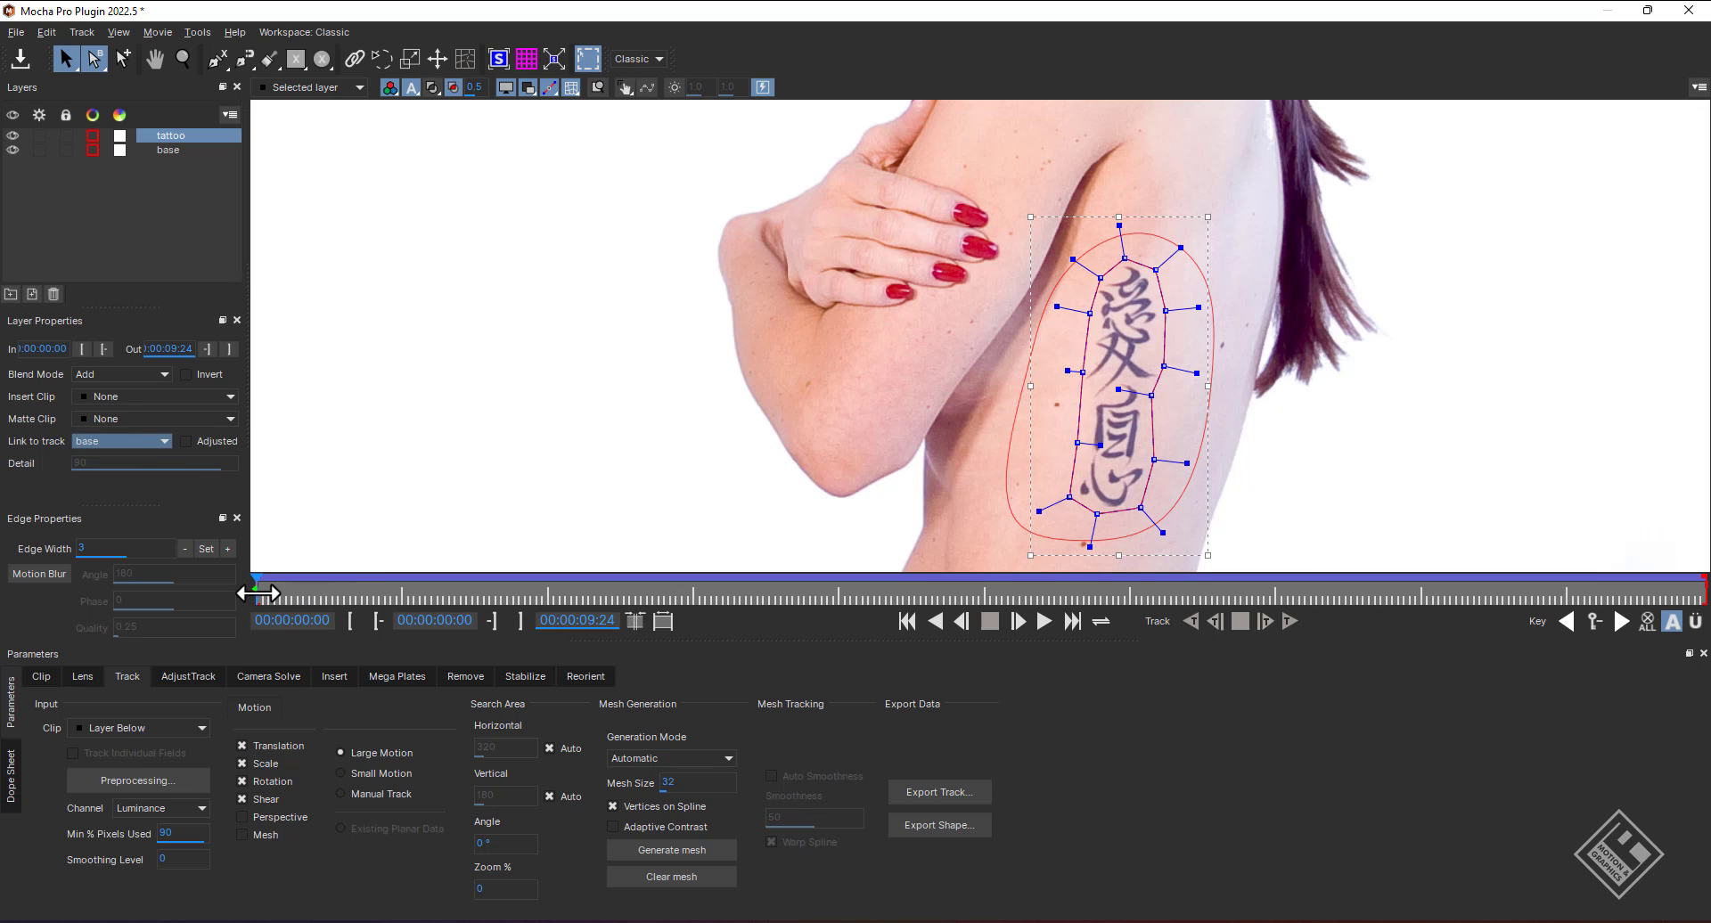
mouse_move(264, 595)
left_mouse_down()
mouse_move(415, 582)
mouse_move(1503, 608)
mouse_move(256, 579)
left_mouse_up()
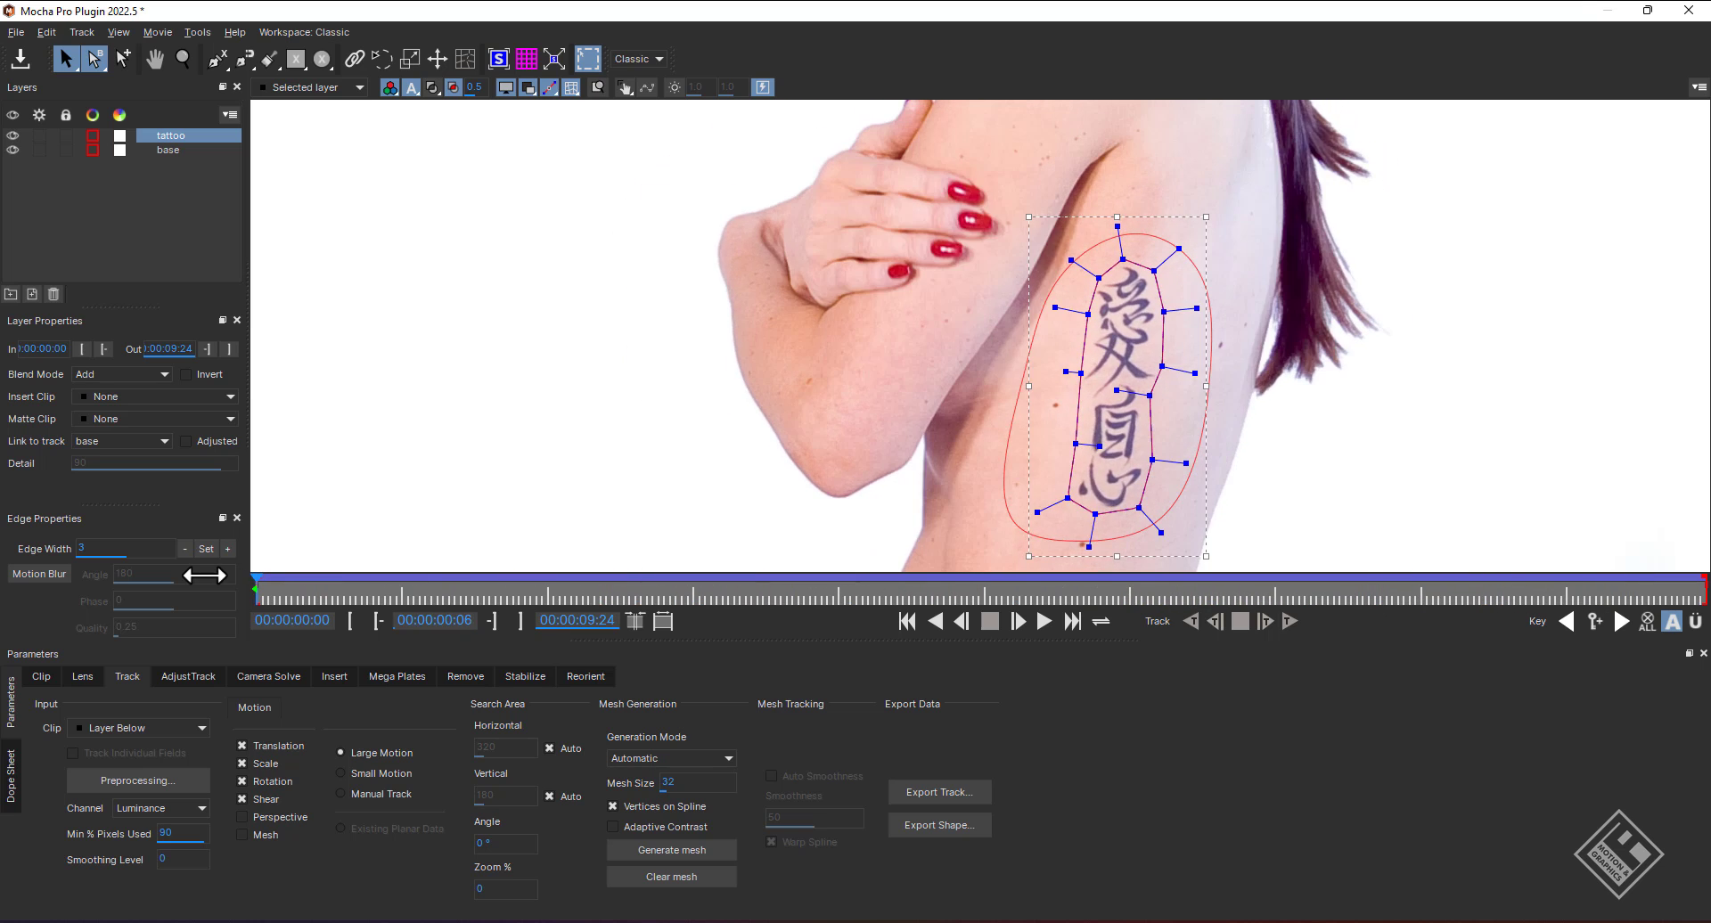
left_click(467, 679)
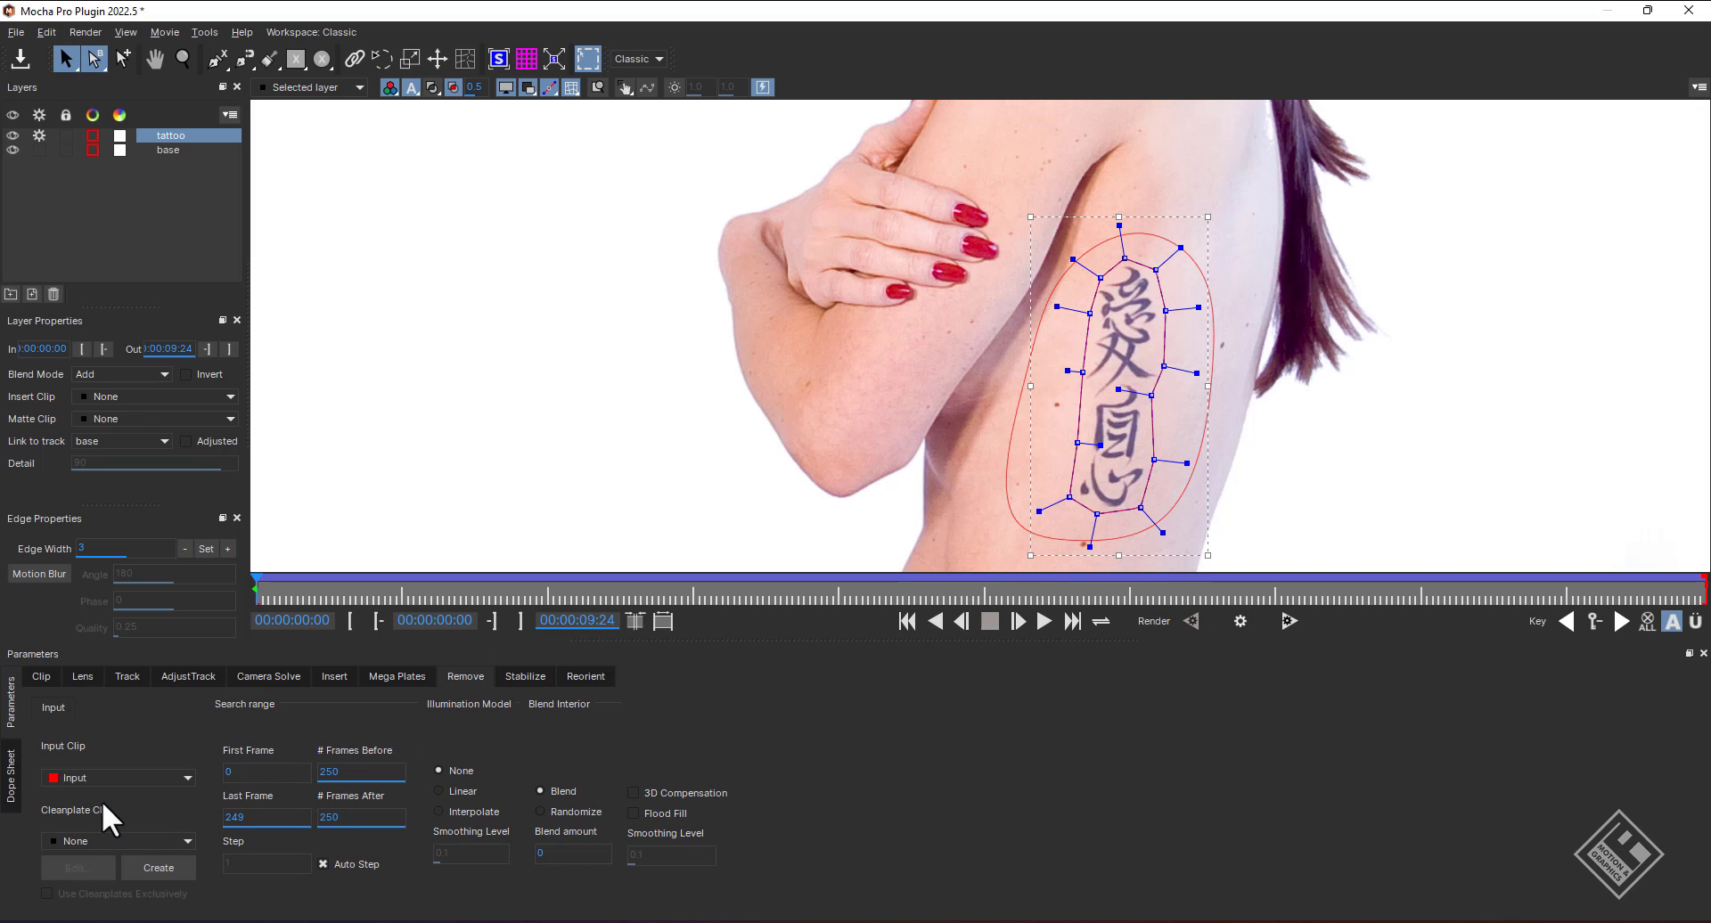
Create a clean plate frame under Cleanplate Clip and save it as Clean Plate Input0.
left_click(157, 865)
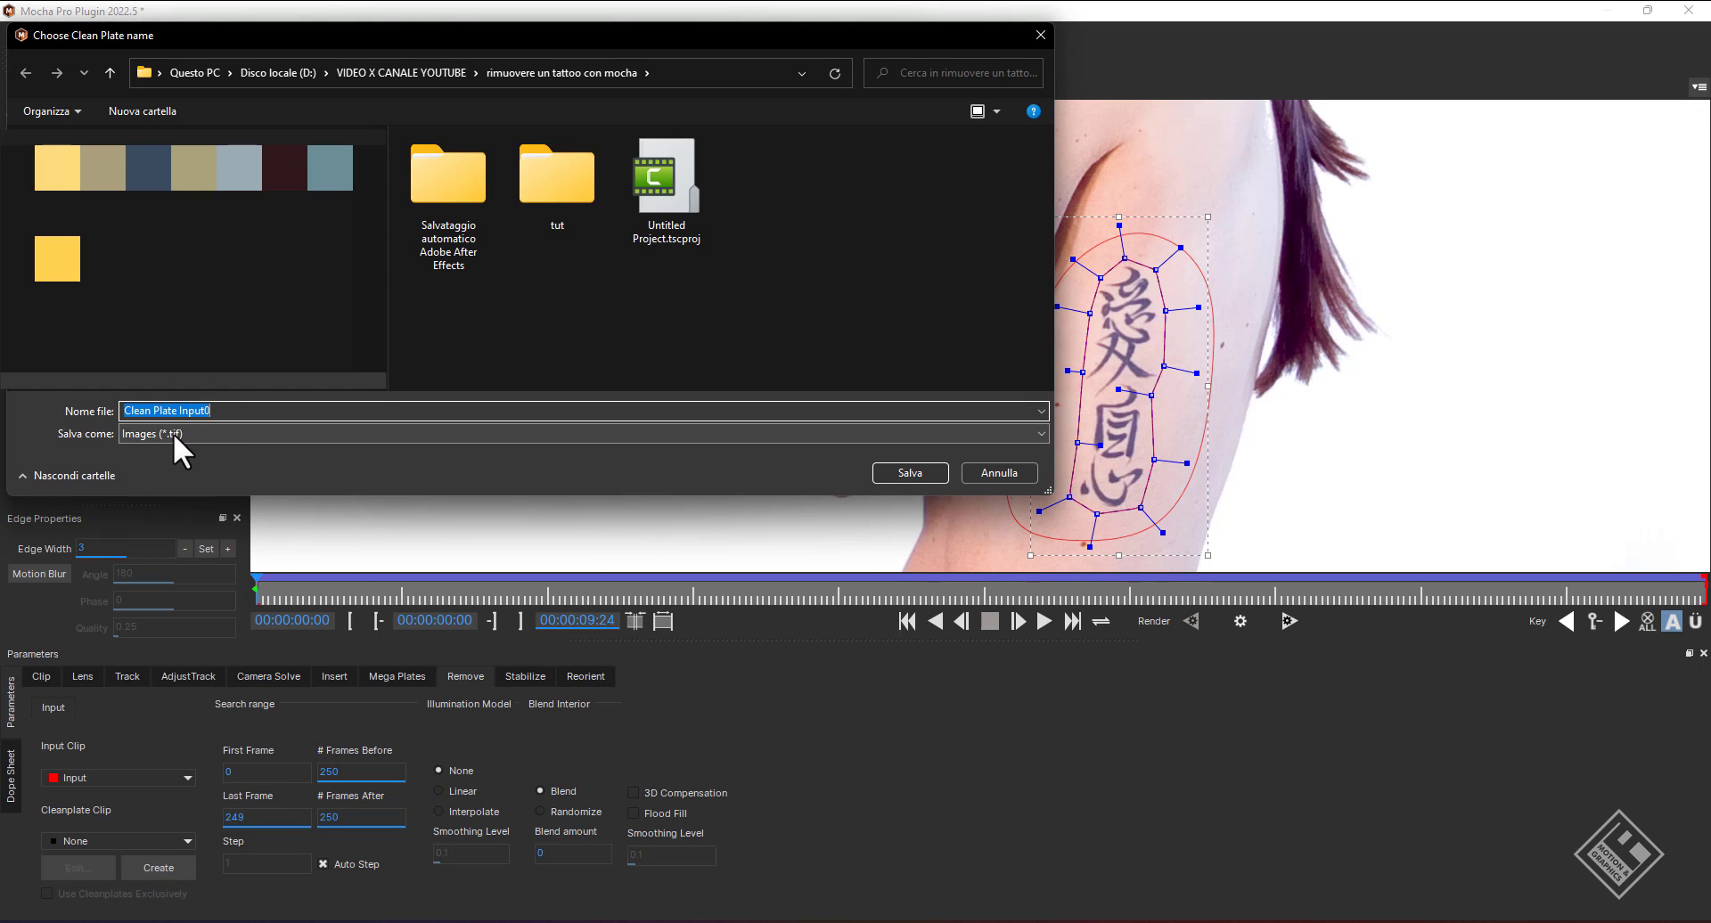
left_click(909, 472)
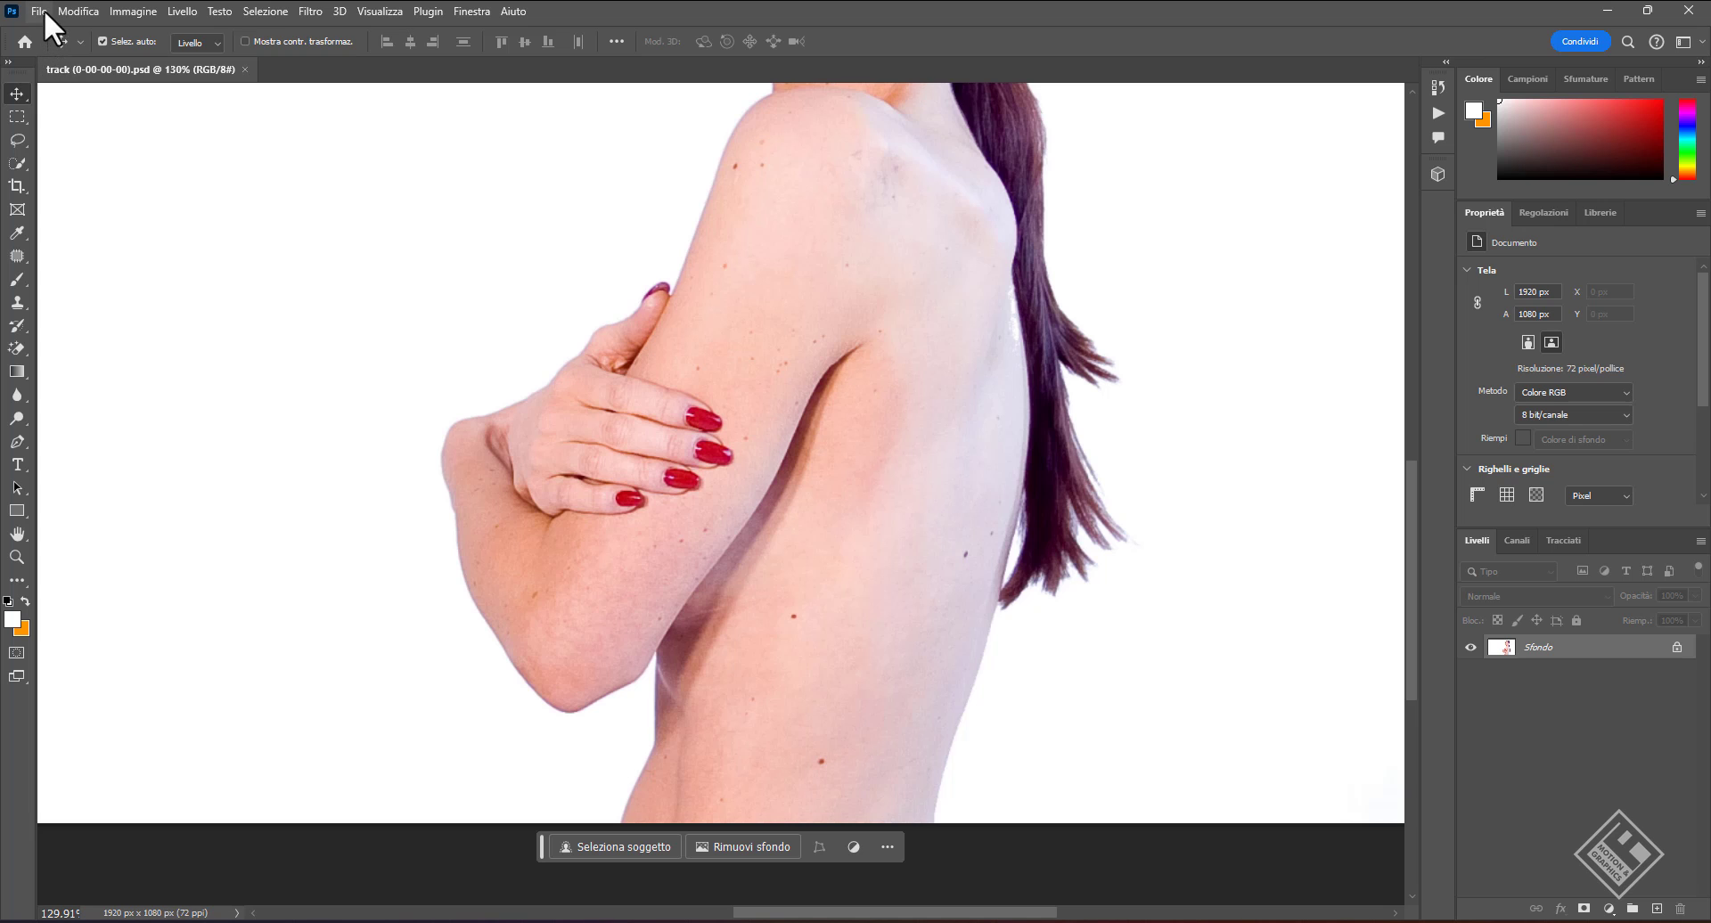
Open Clean Plate Input0 in Photoshop and zoom in on the tattoo.
left_click(44, 8)
left_click(61, 44)
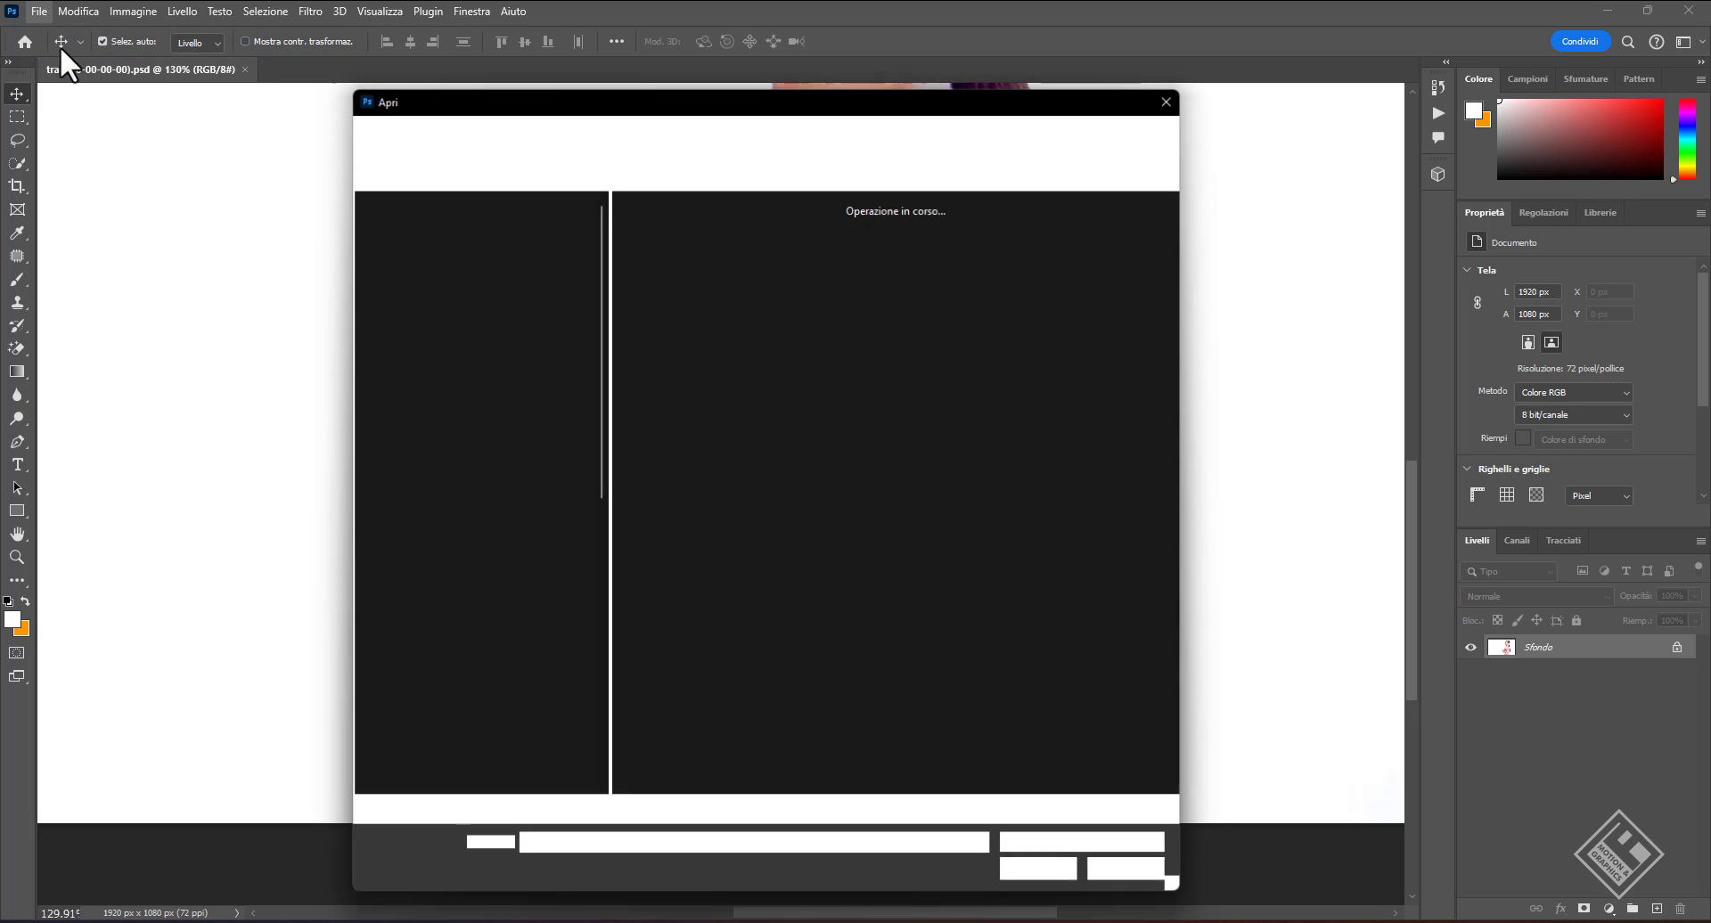
double_click(1008, 260)
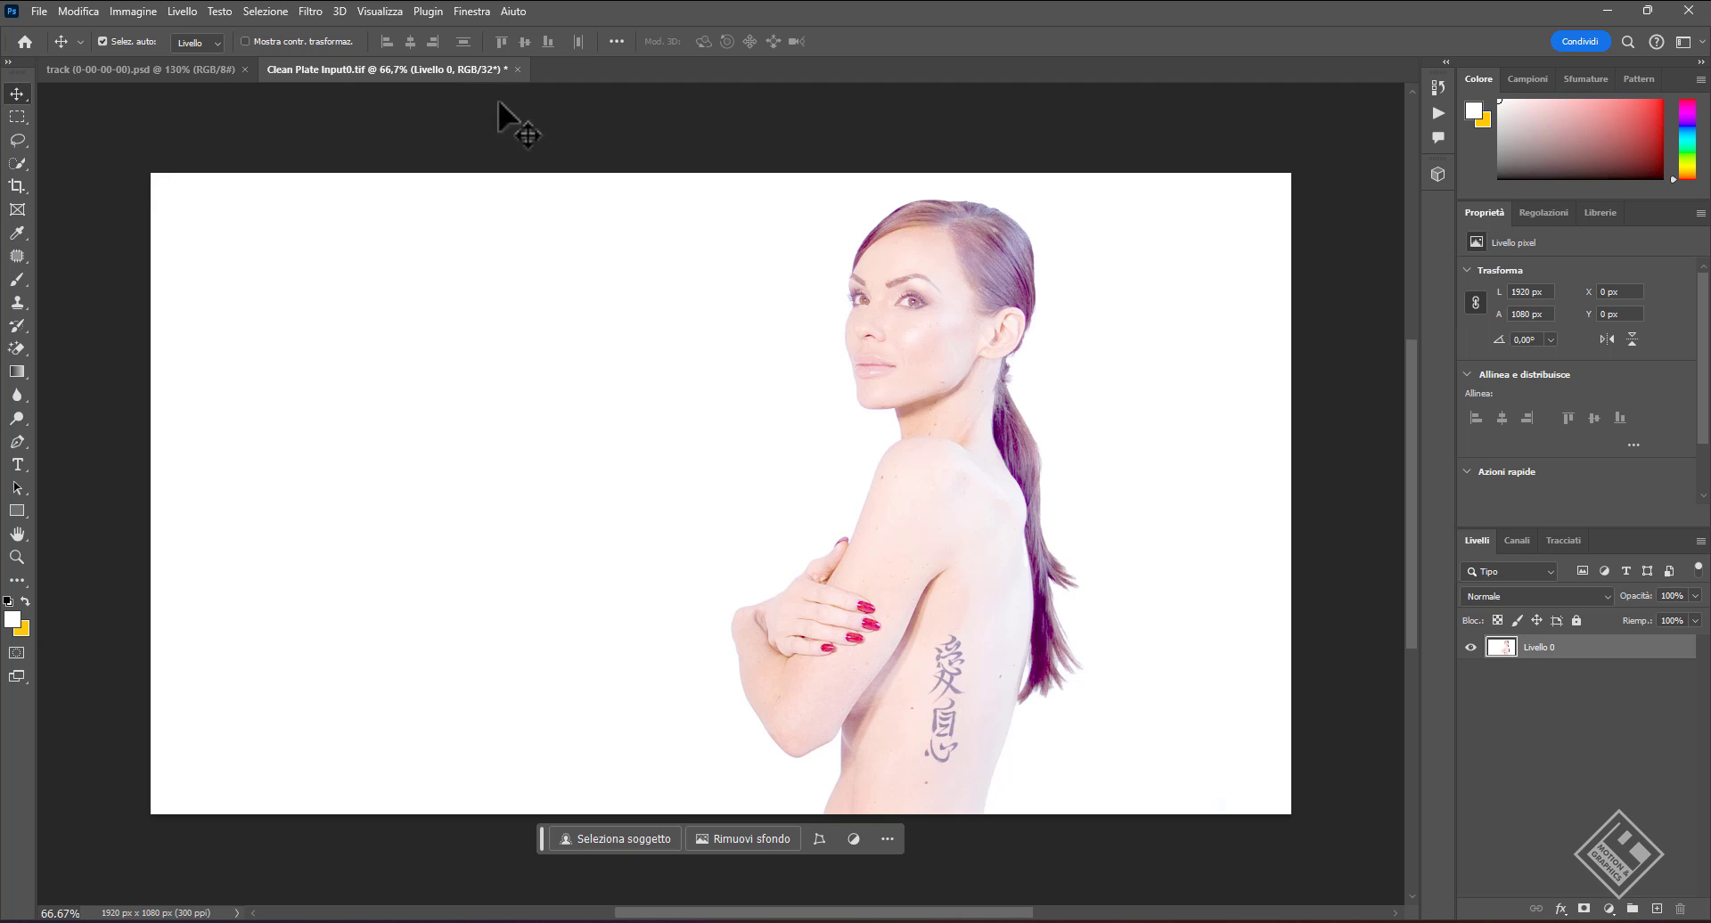
scroll(980, 765, "up", 2)
scroll(981, 765, "up", 2)
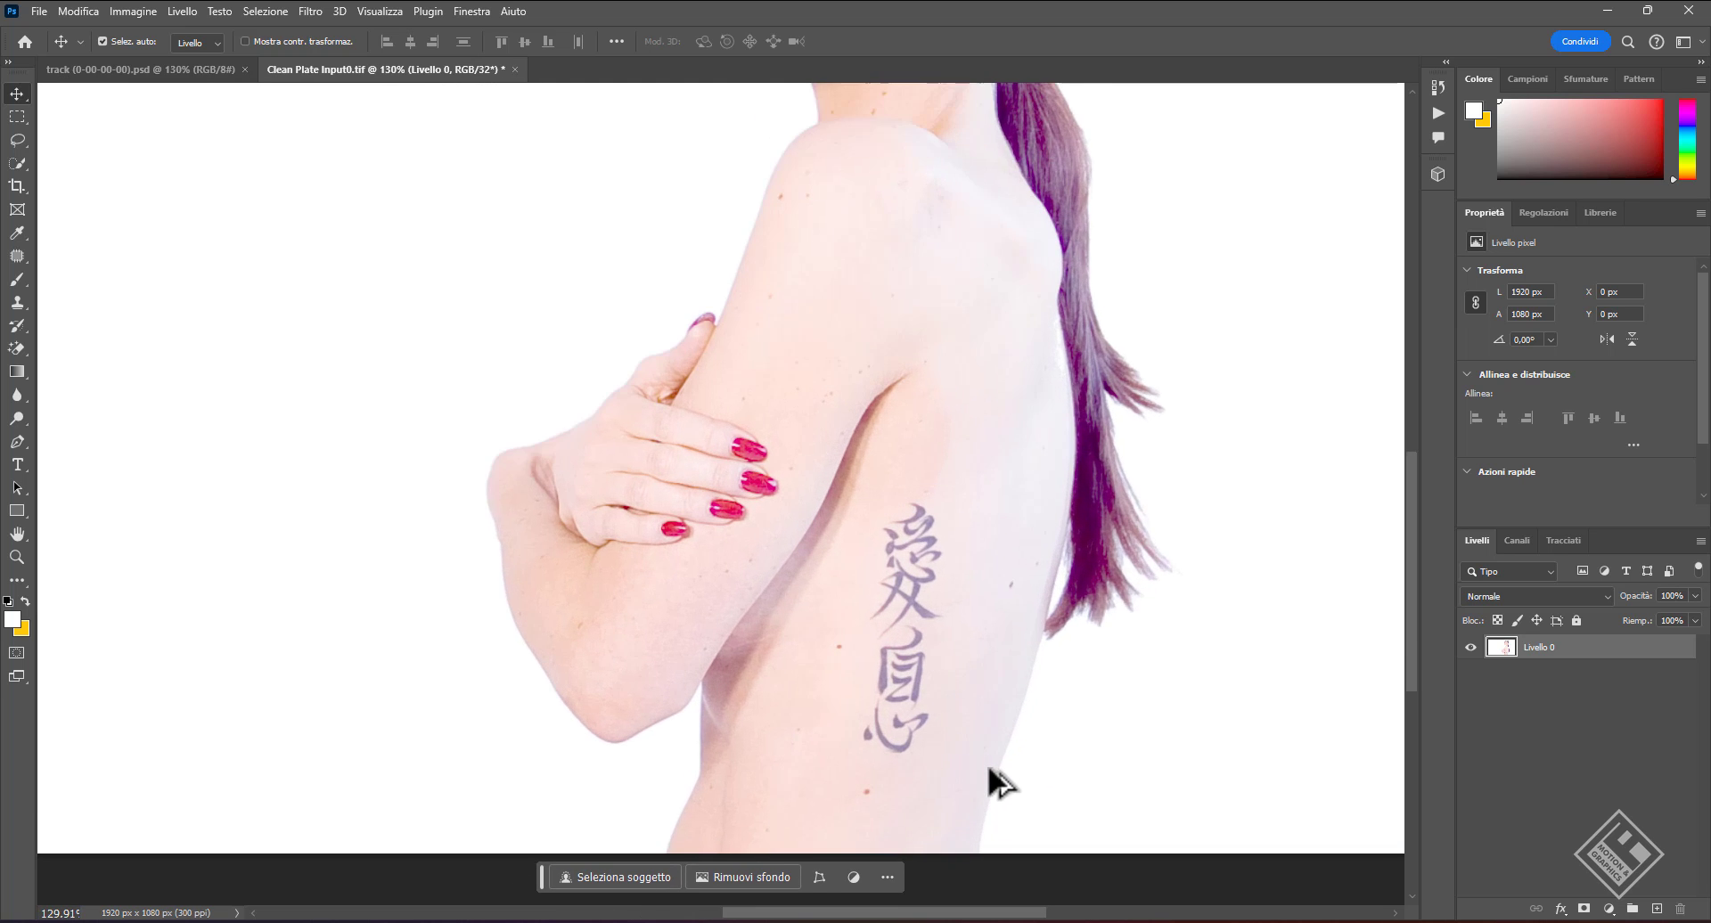
scroll(980, 764, "up", 2)
scroll(977, 763, "up", 1)
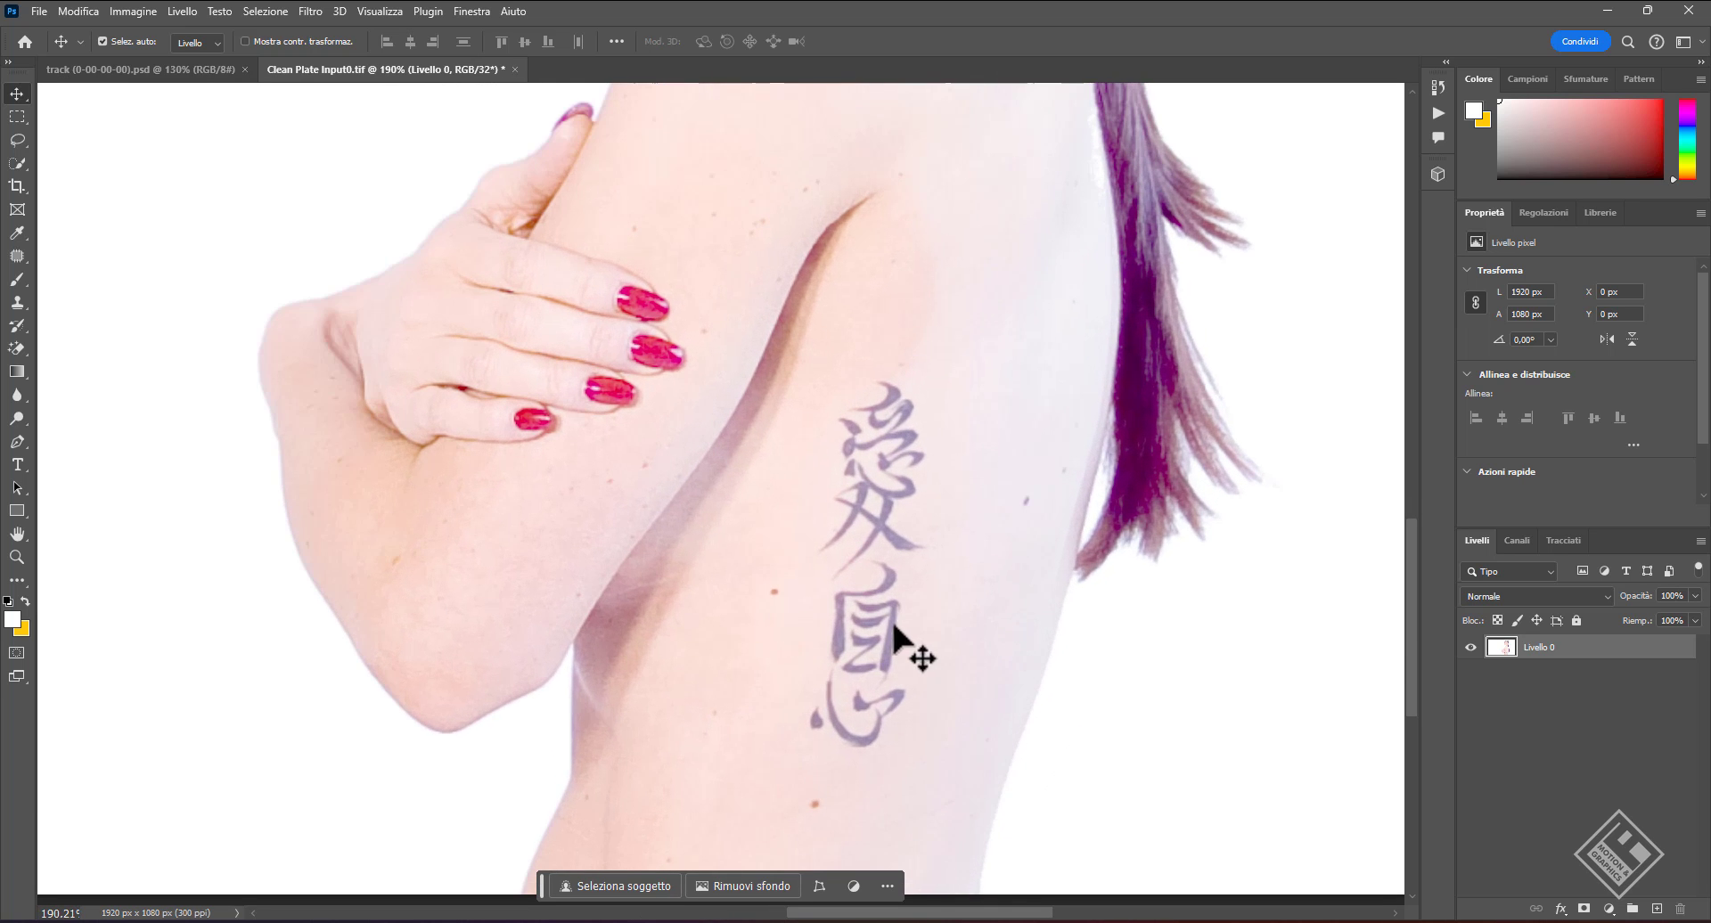
Try the Patch tool, then convert the image to 8 bits per channel after the 32-bit error.
left_click(18, 255)
mouse_move(886, 361)
left_mouse_down()
mouse_move(813, 387)
mouse_move(936, 407)
mouse_move(886, 362)
left_mouse_up()
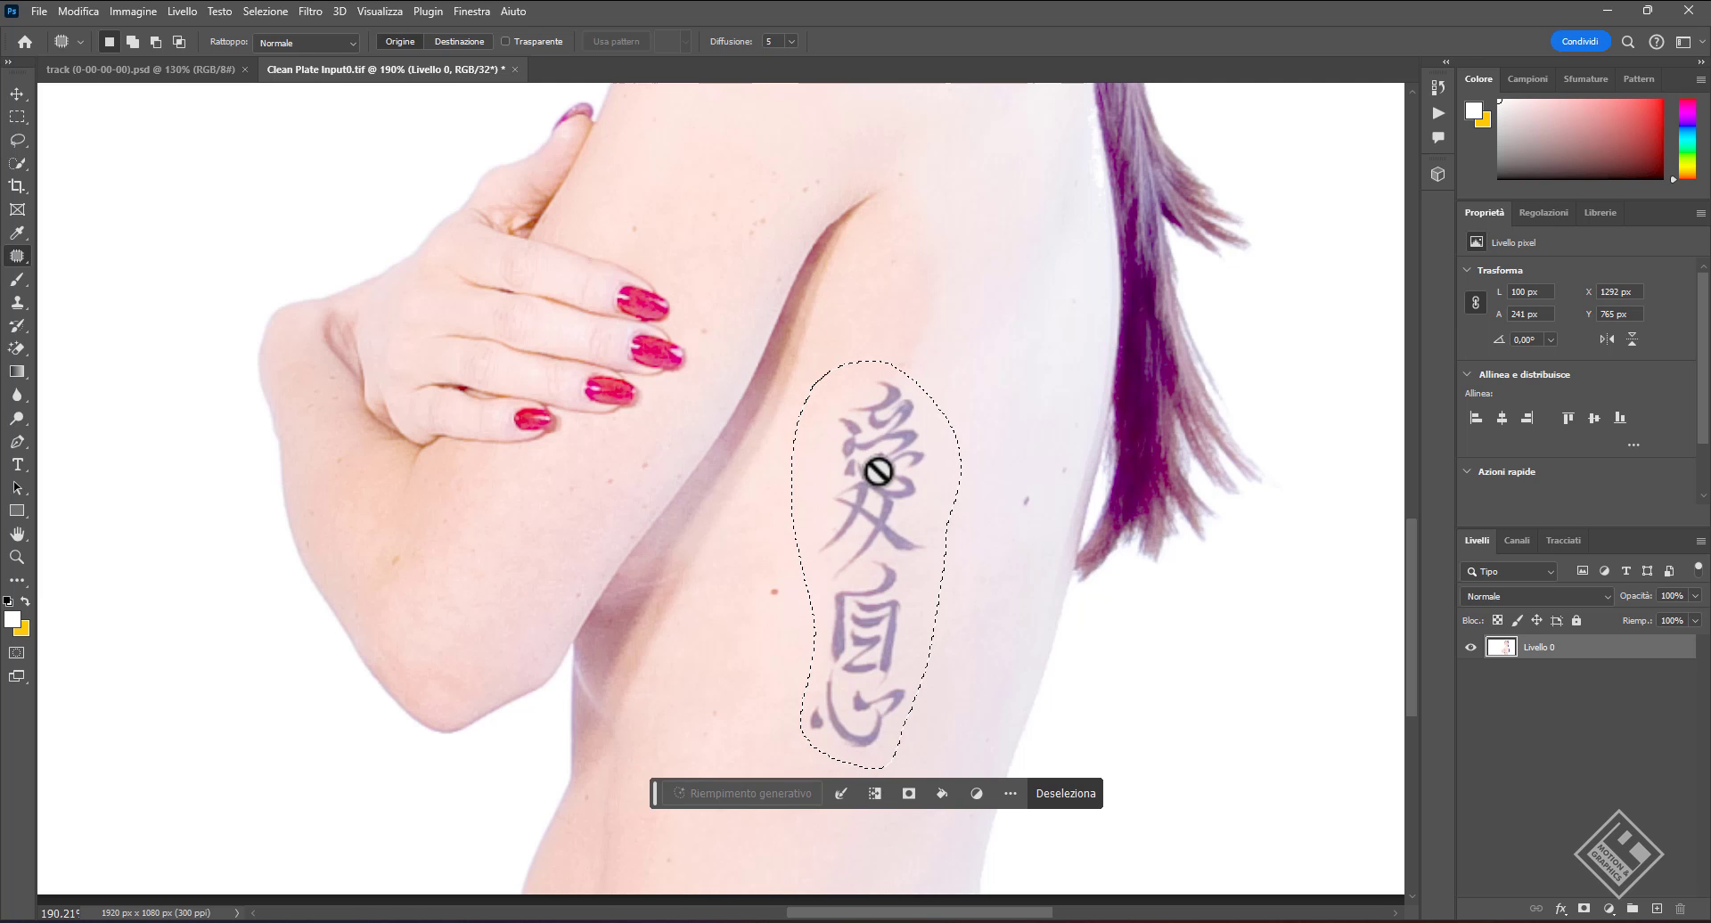
left_click(877, 474)
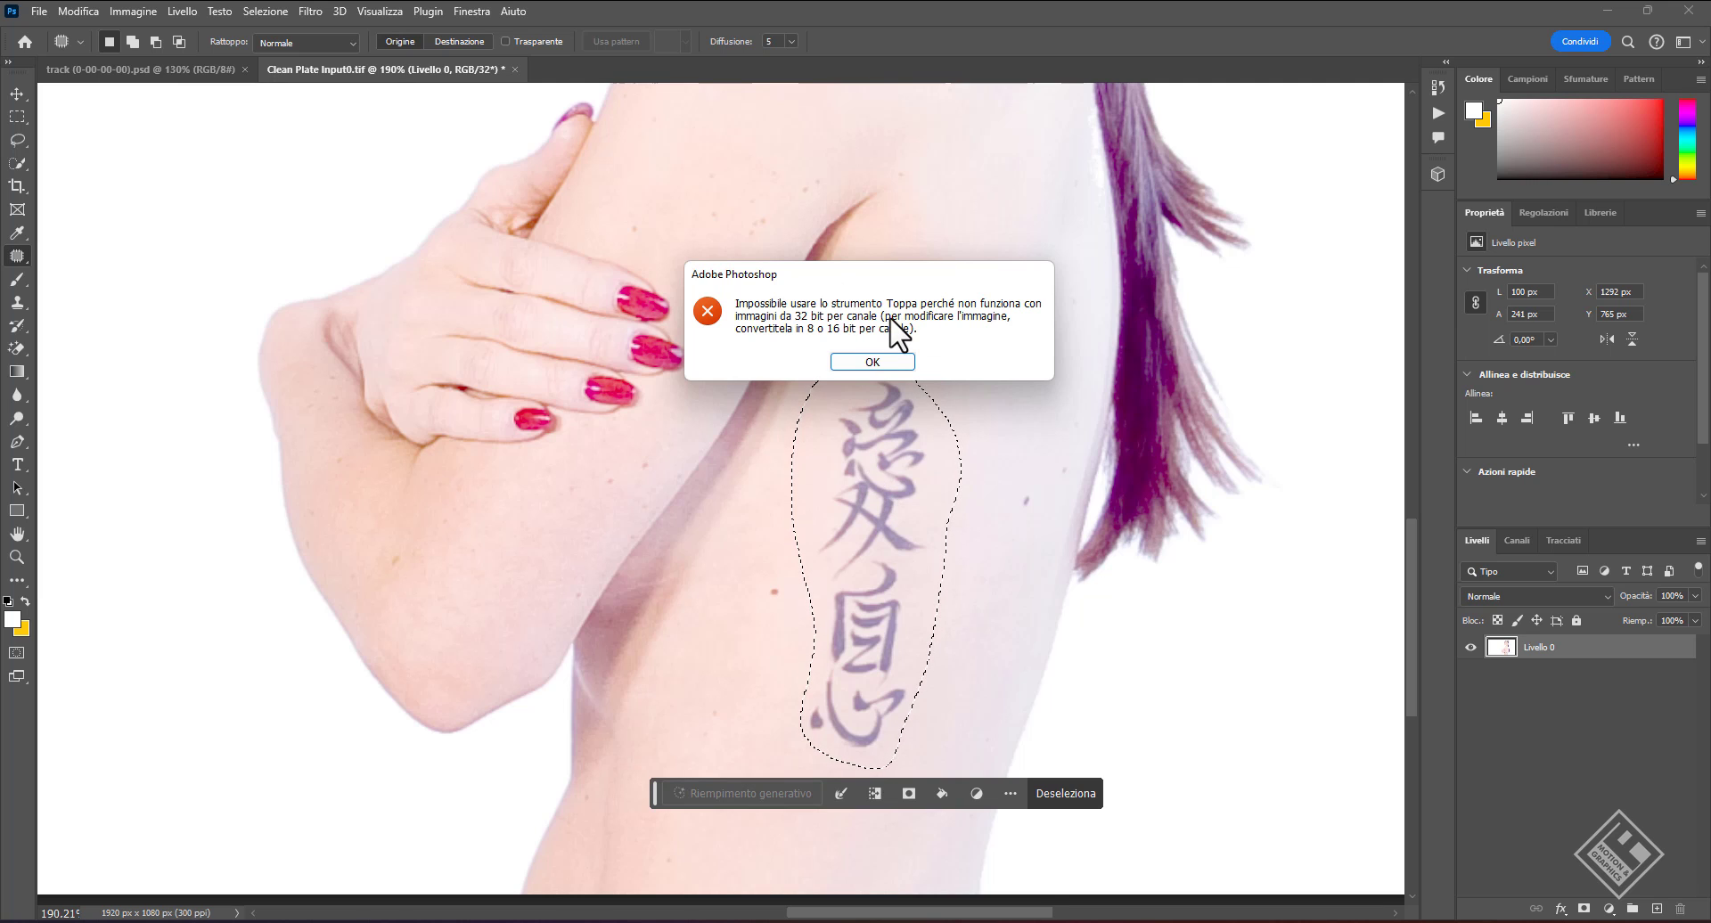
left_click(877, 362)
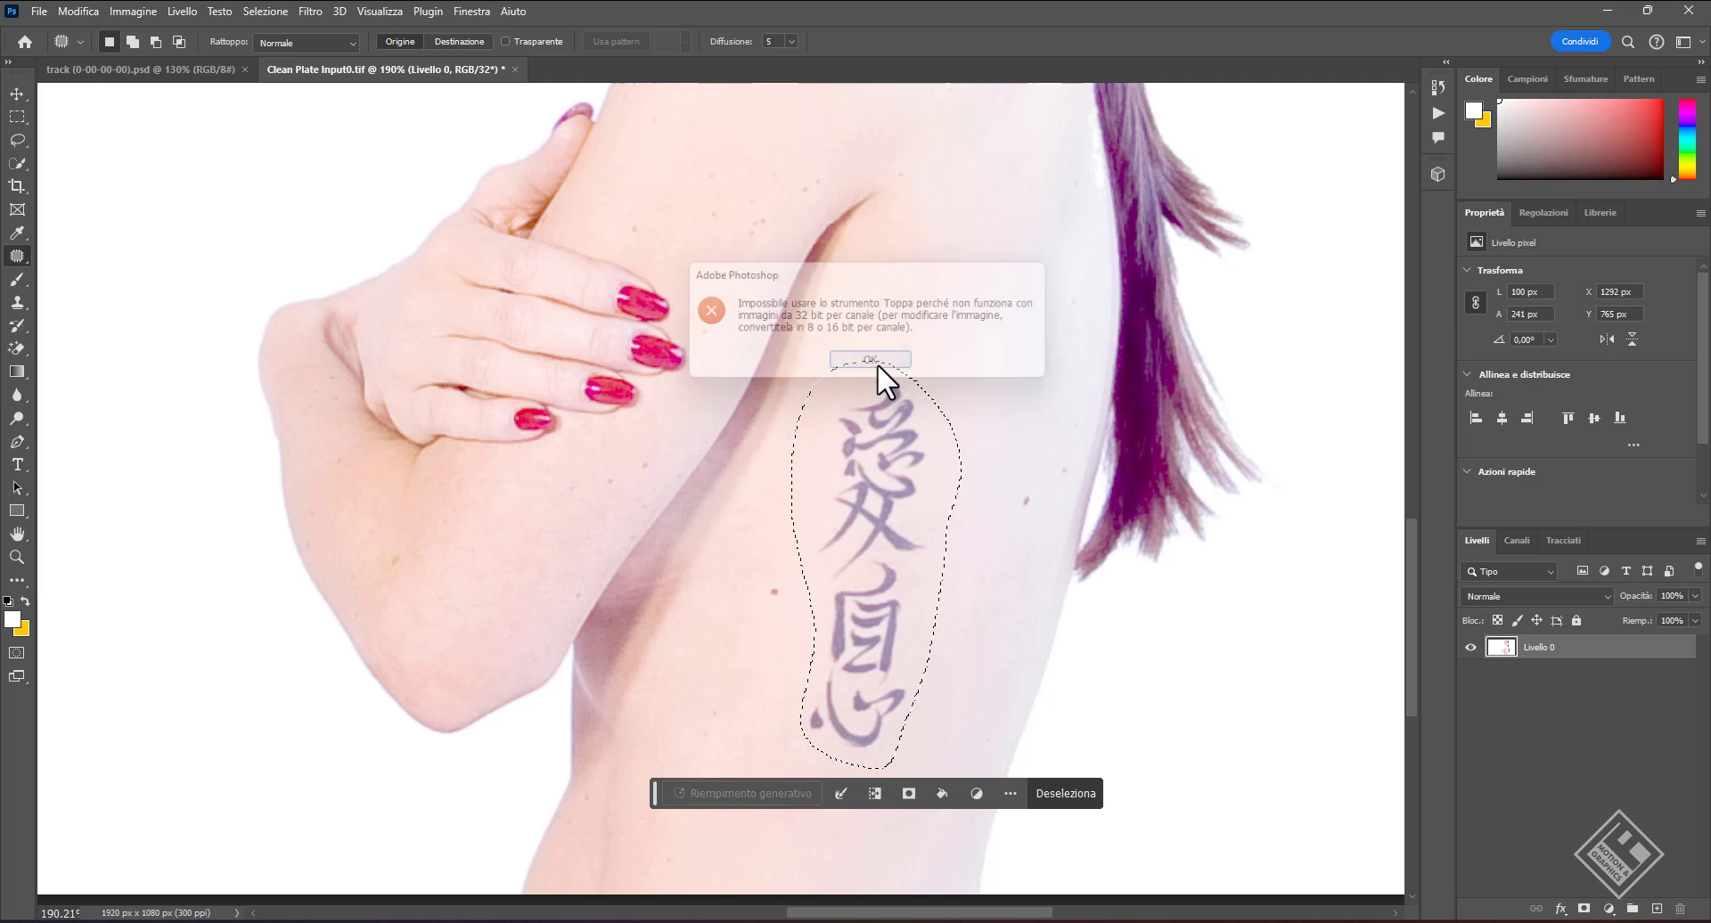
left_click(1058, 792)
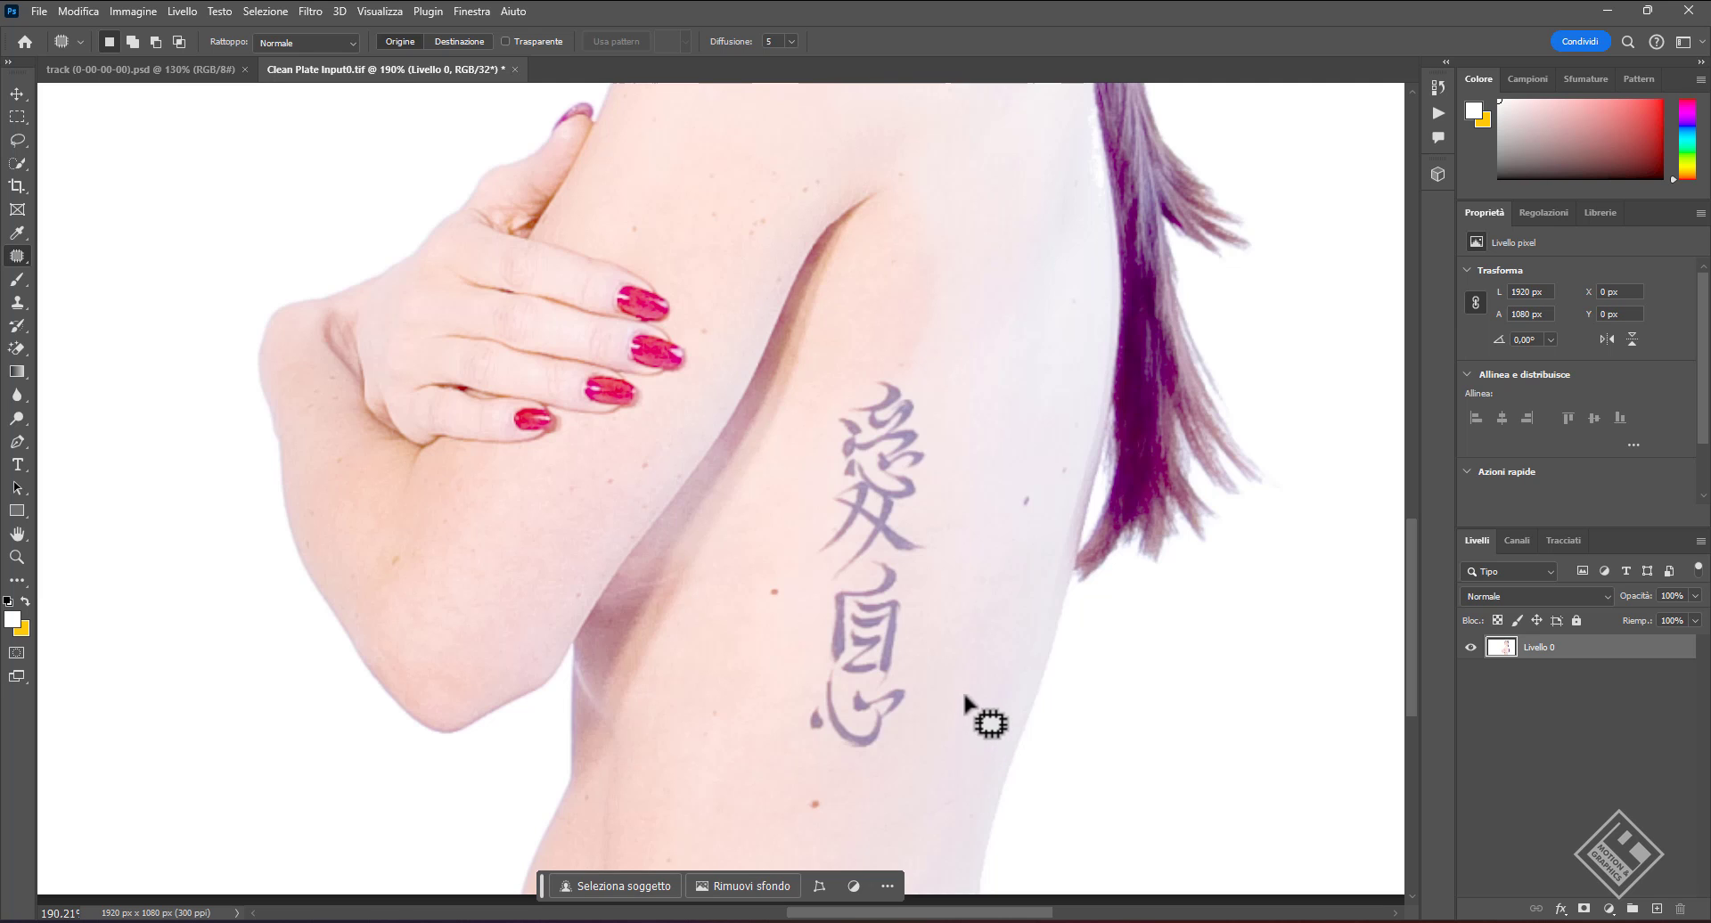
left_click(133, 14)
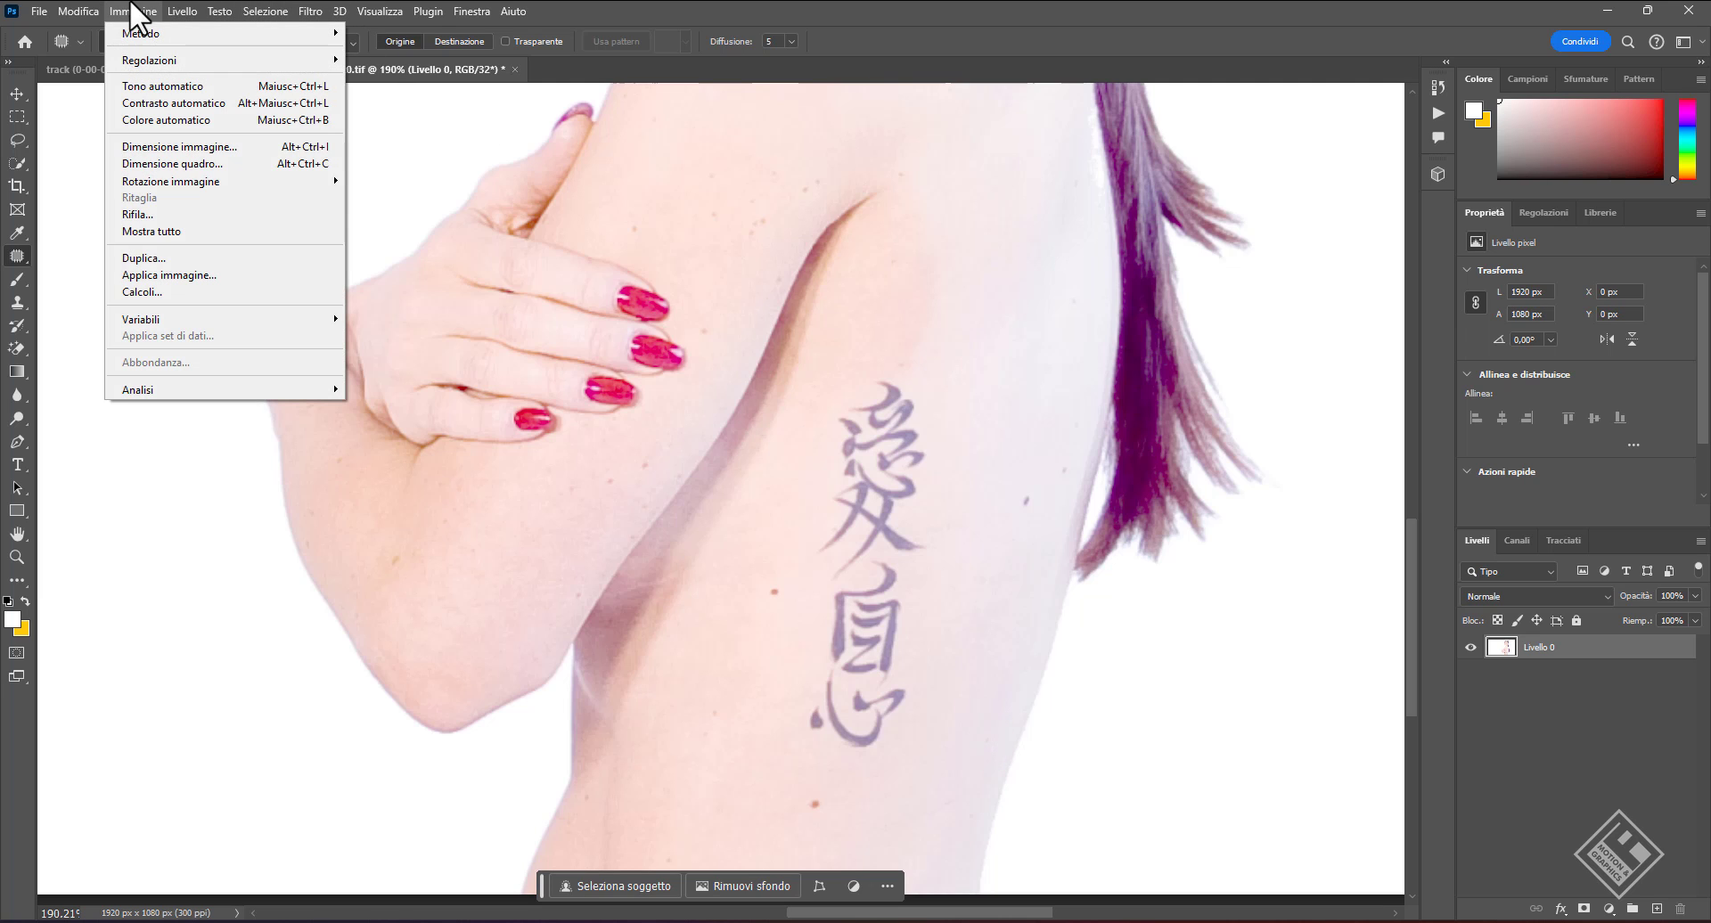
mouse_move(165, 35)
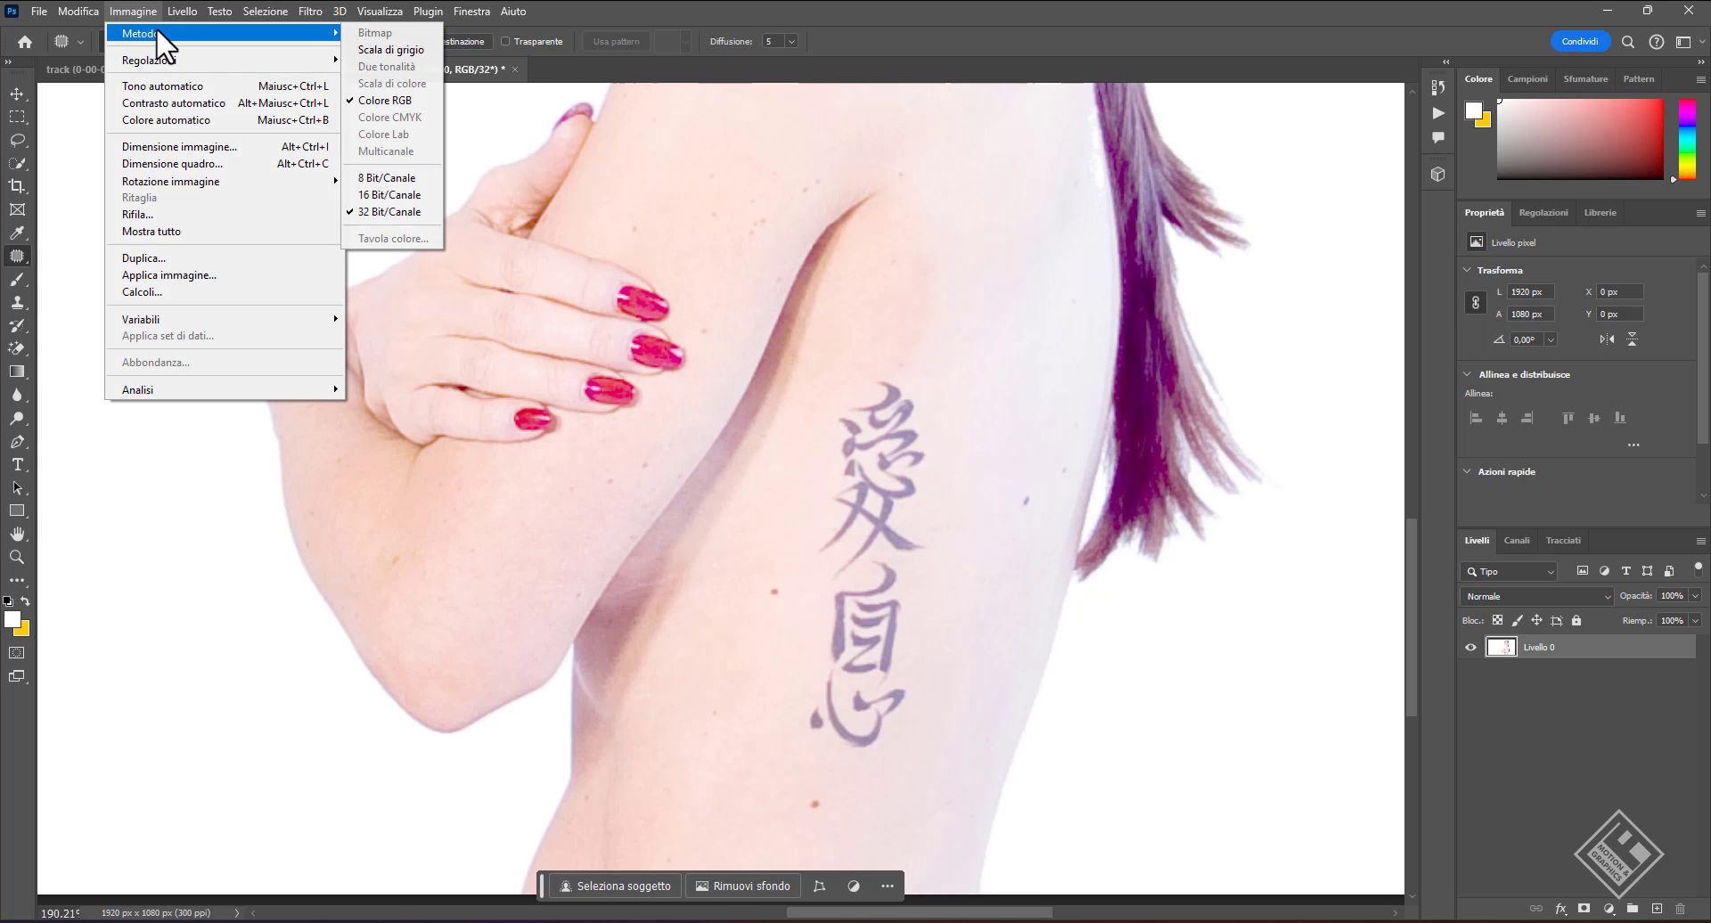
left_click(379, 178)
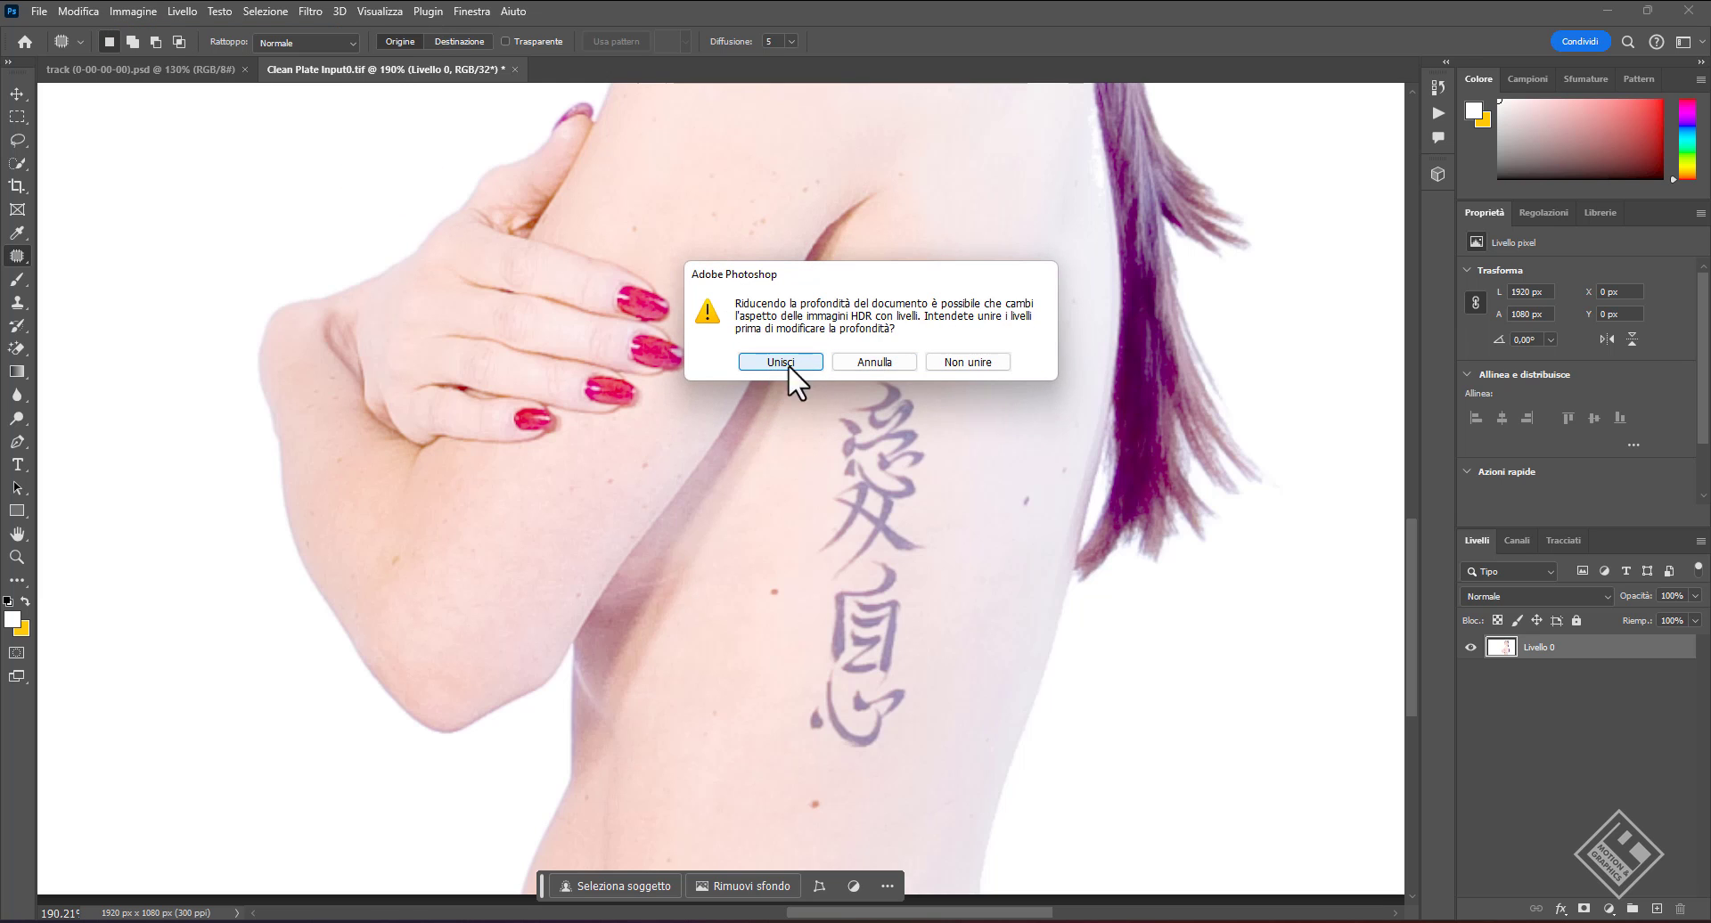
left_click(988, 361)
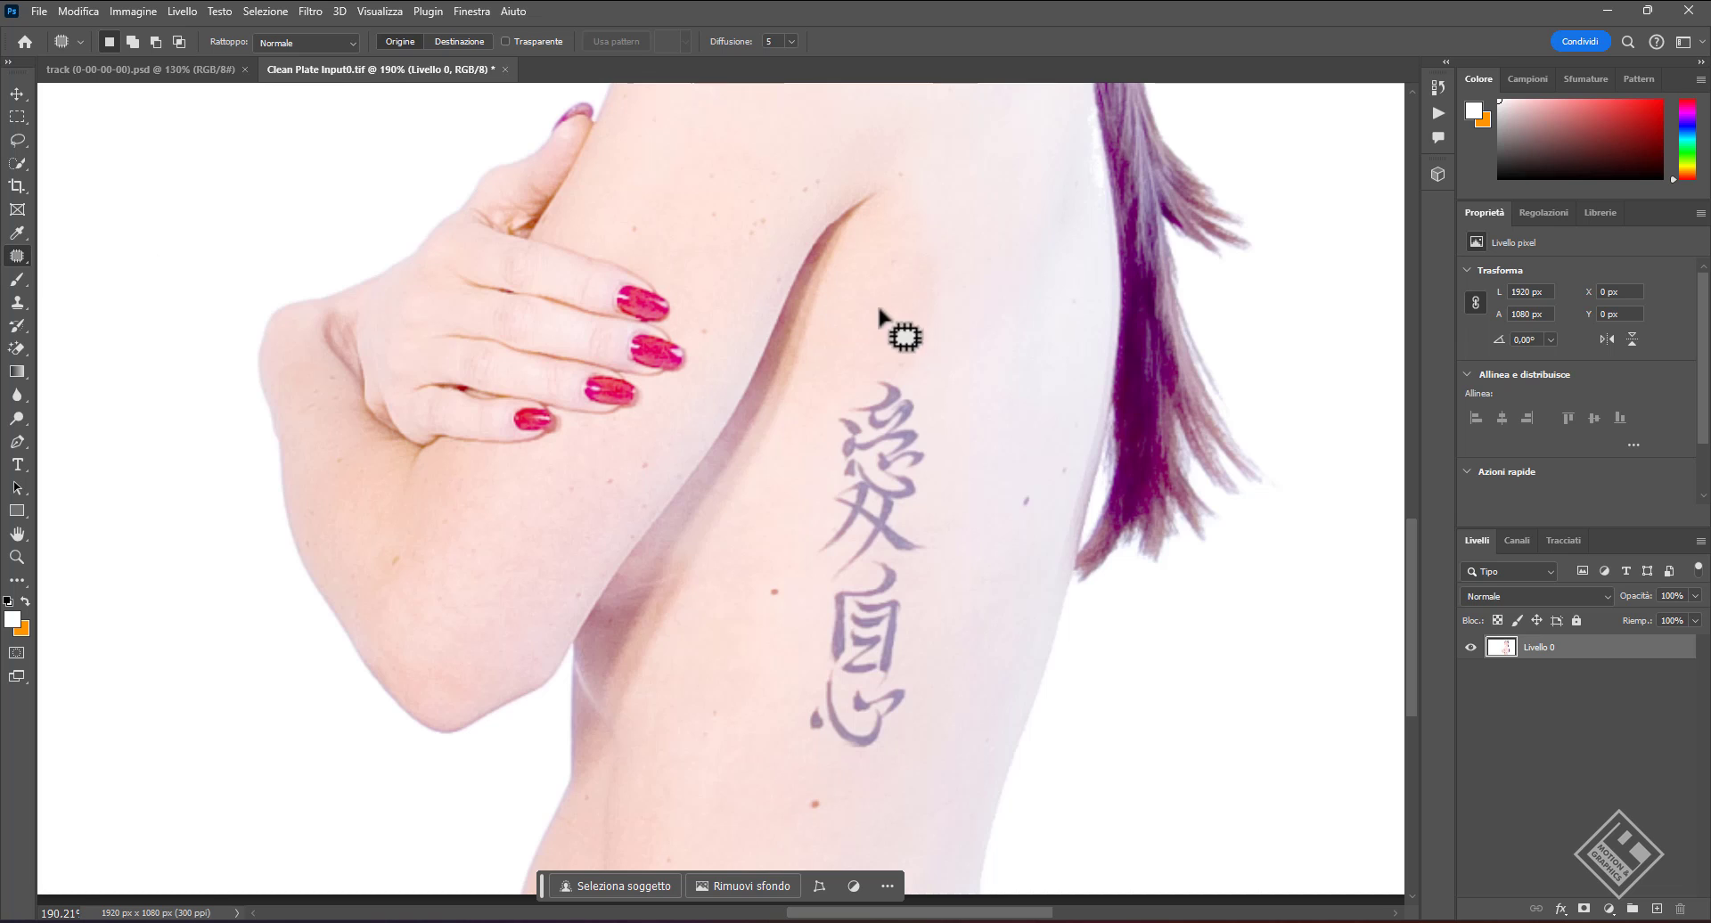
Patch the tattoo and a leftover skin mark with clean skin, then save the file.
mouse_move(890, 363)
left_mouse_down()
mouse_move(783, 581)
mouse_move(937, 580)
left_mouse_up()
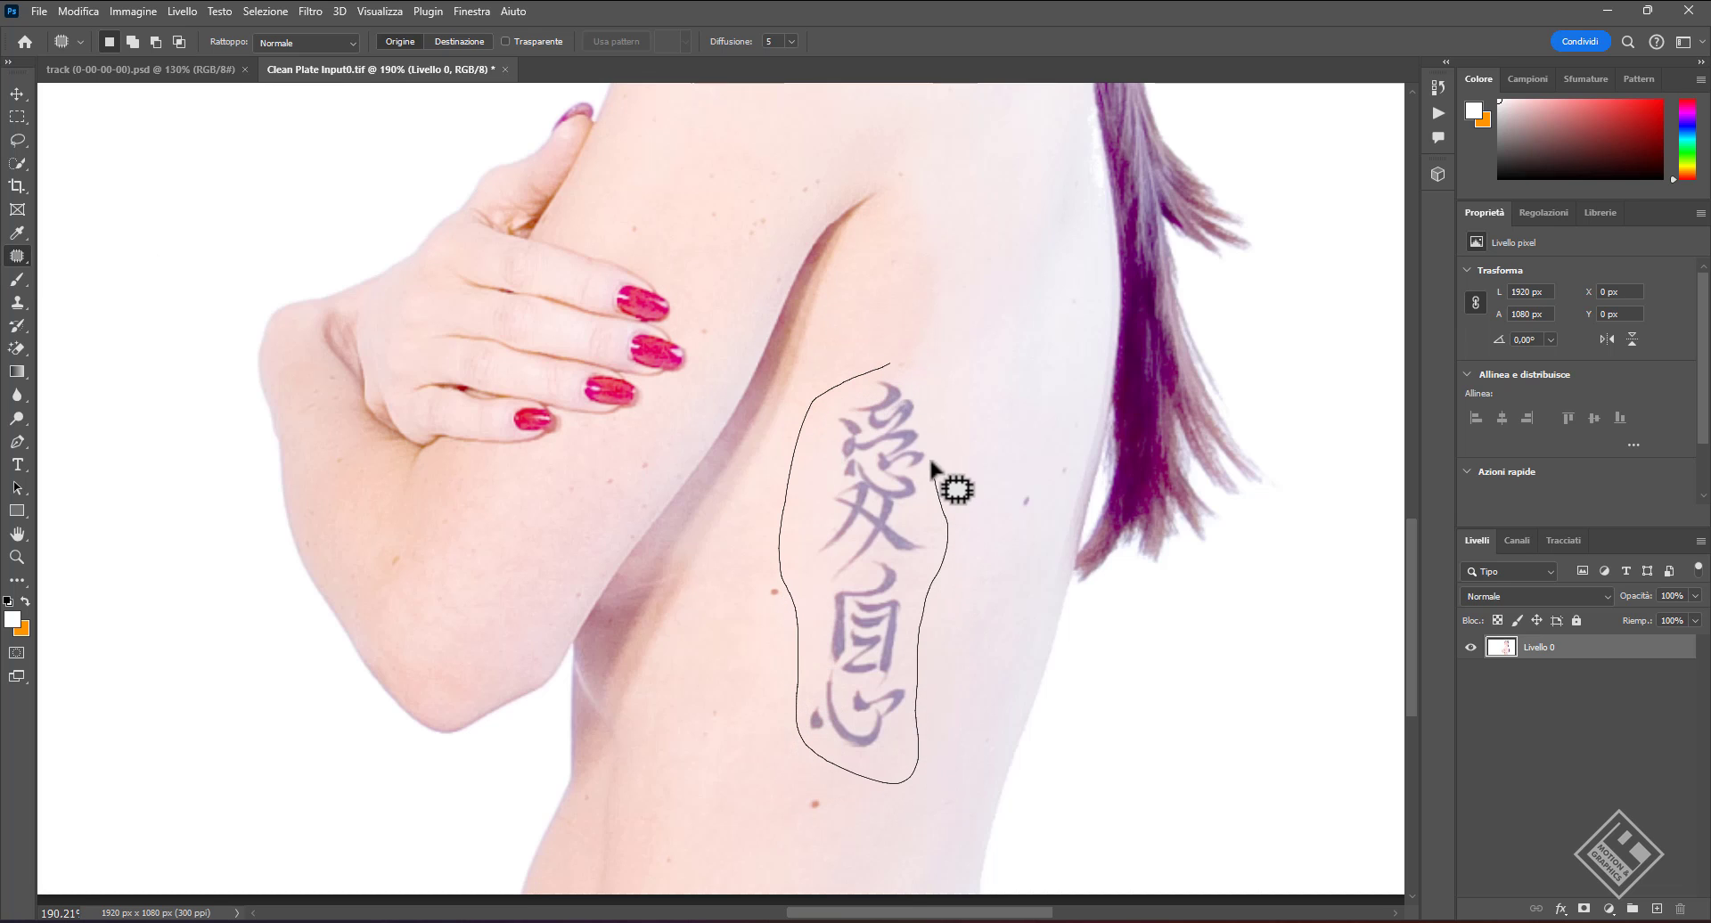
left_click_drag(937, 579, 890, 365)
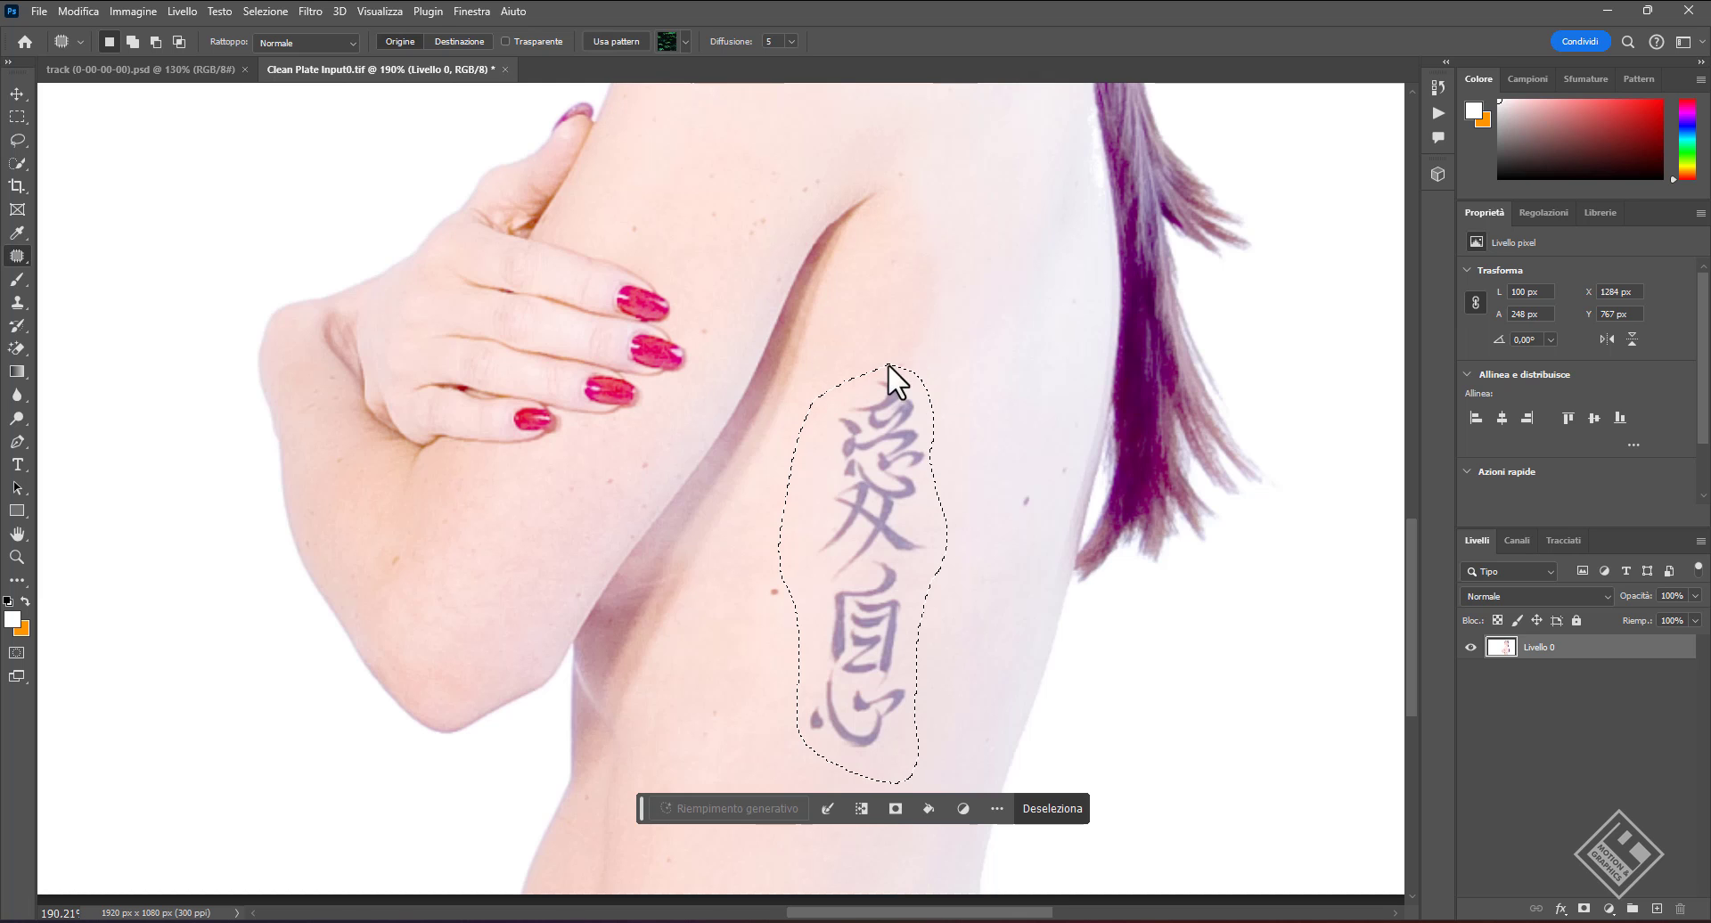
left_click_drag(859, 539, 1005, 352)
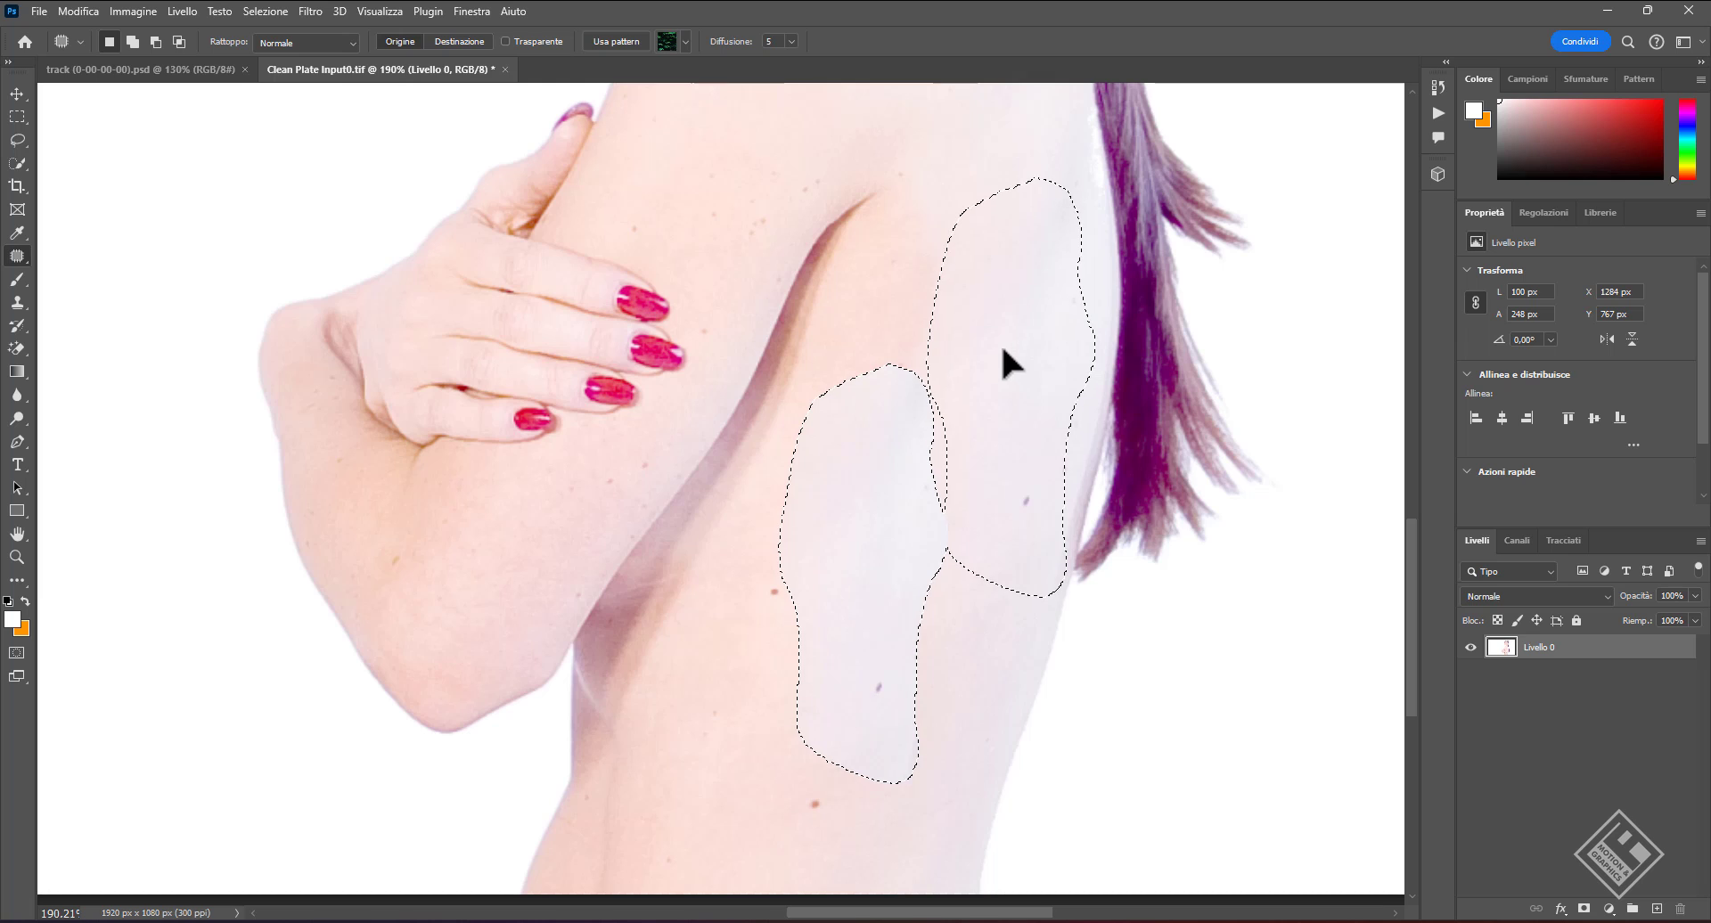
left_click_drag(1005, 350, 1008, 350)
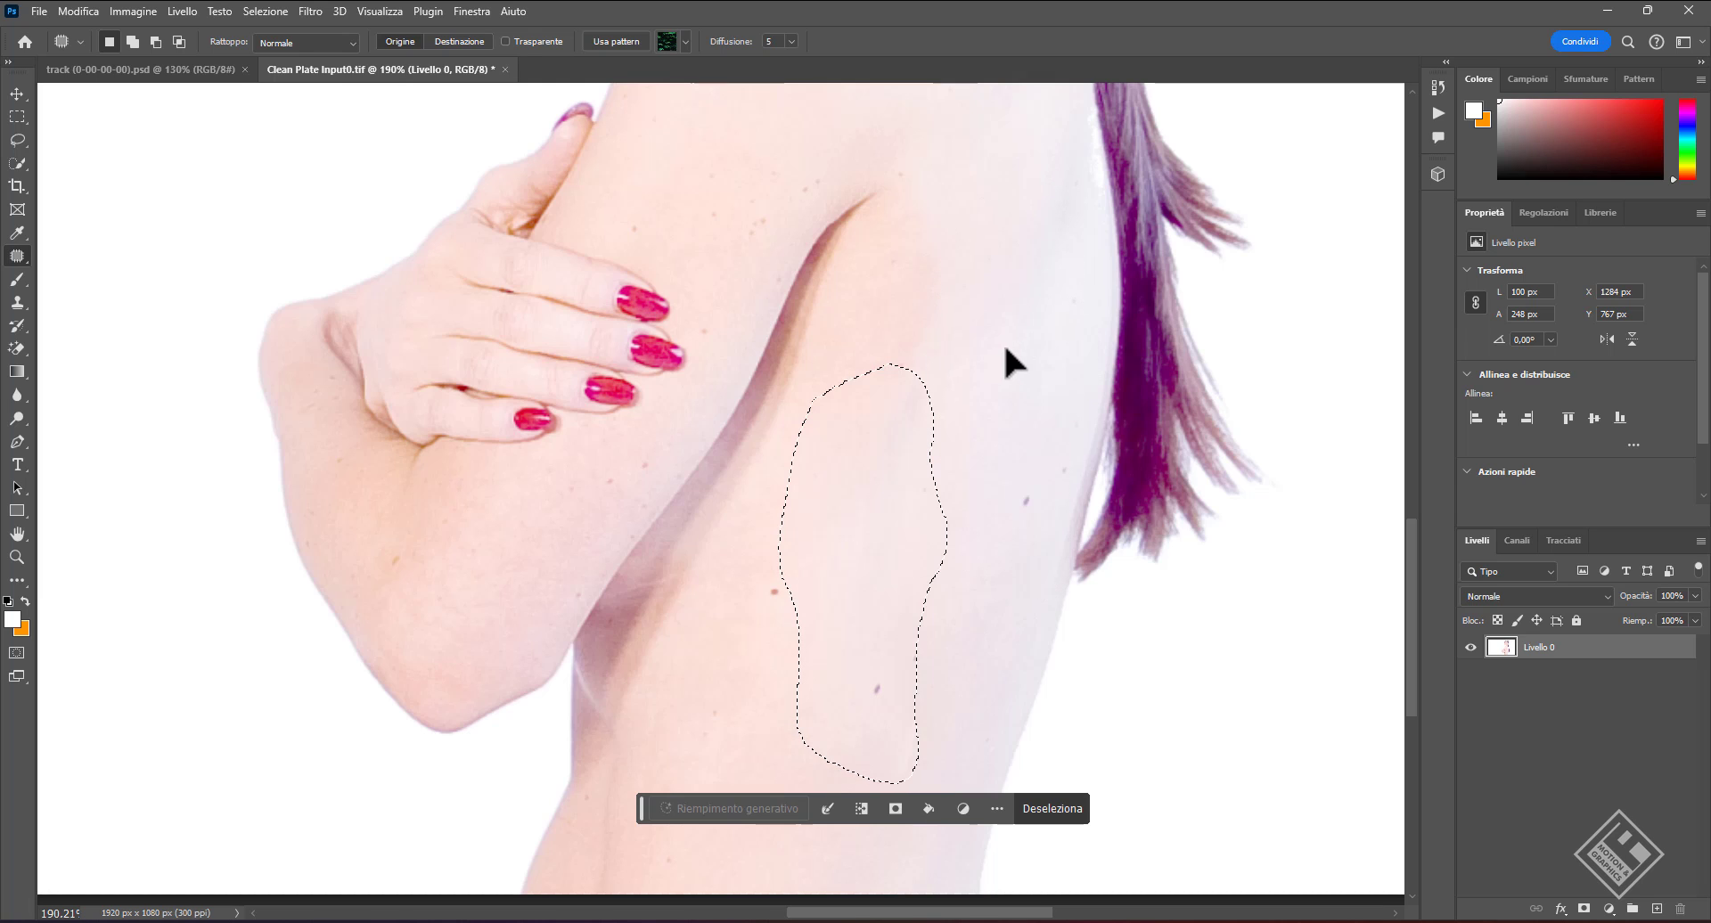
left_click(1053, 808)
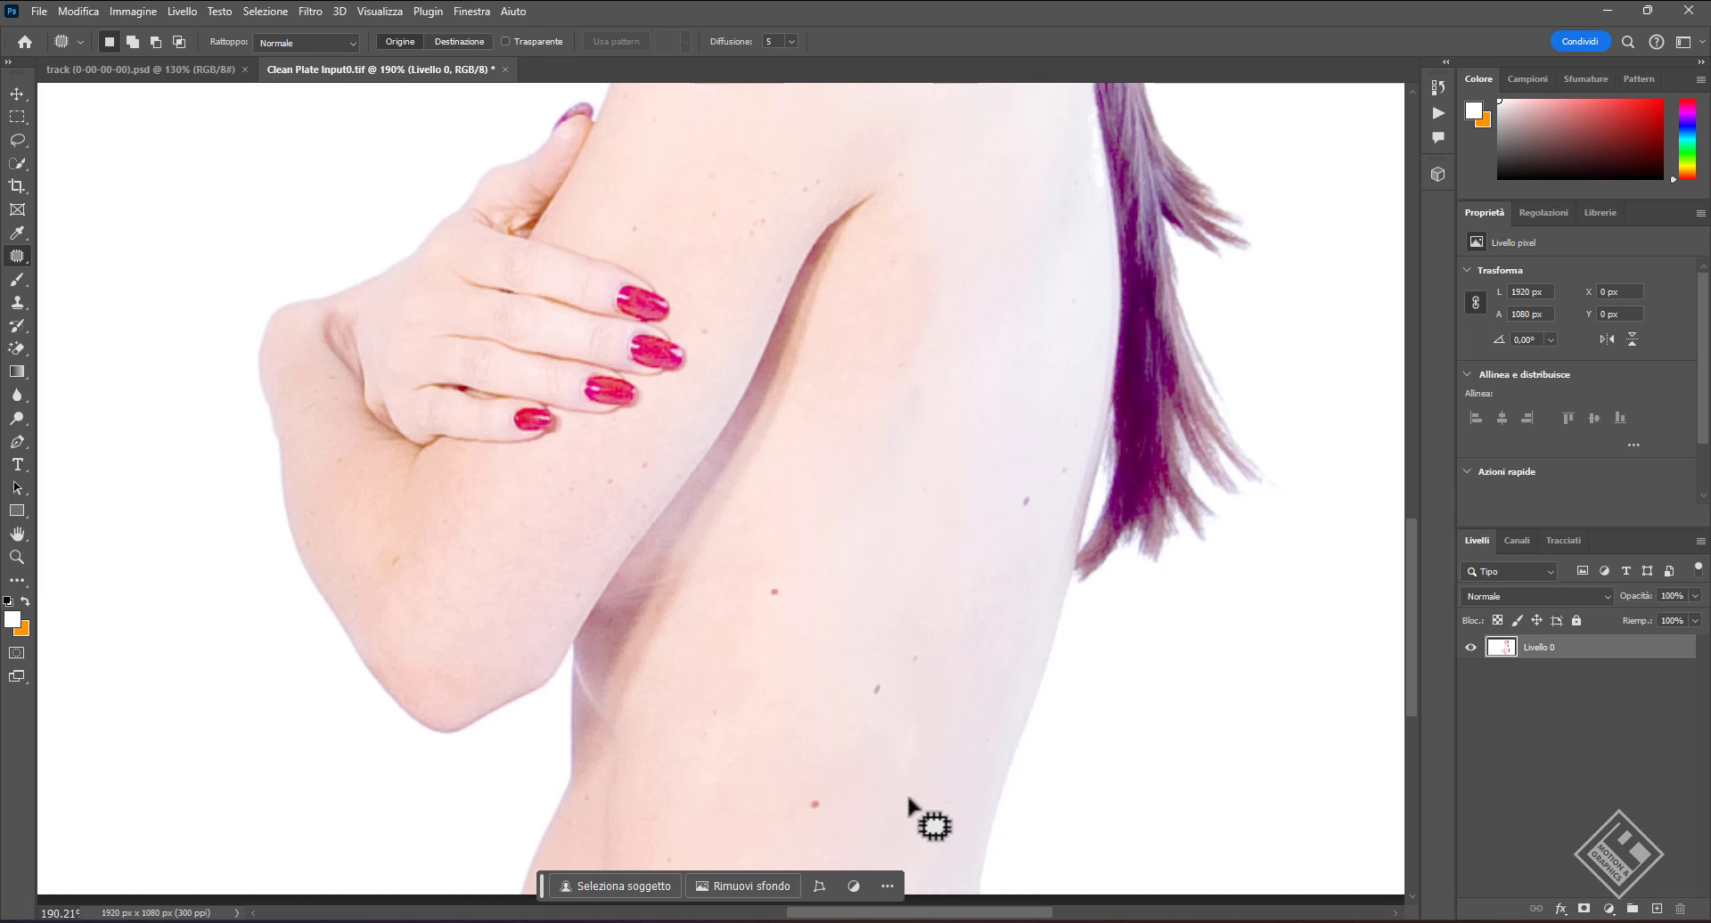
left_click_drag(933, 702, 980, 697)
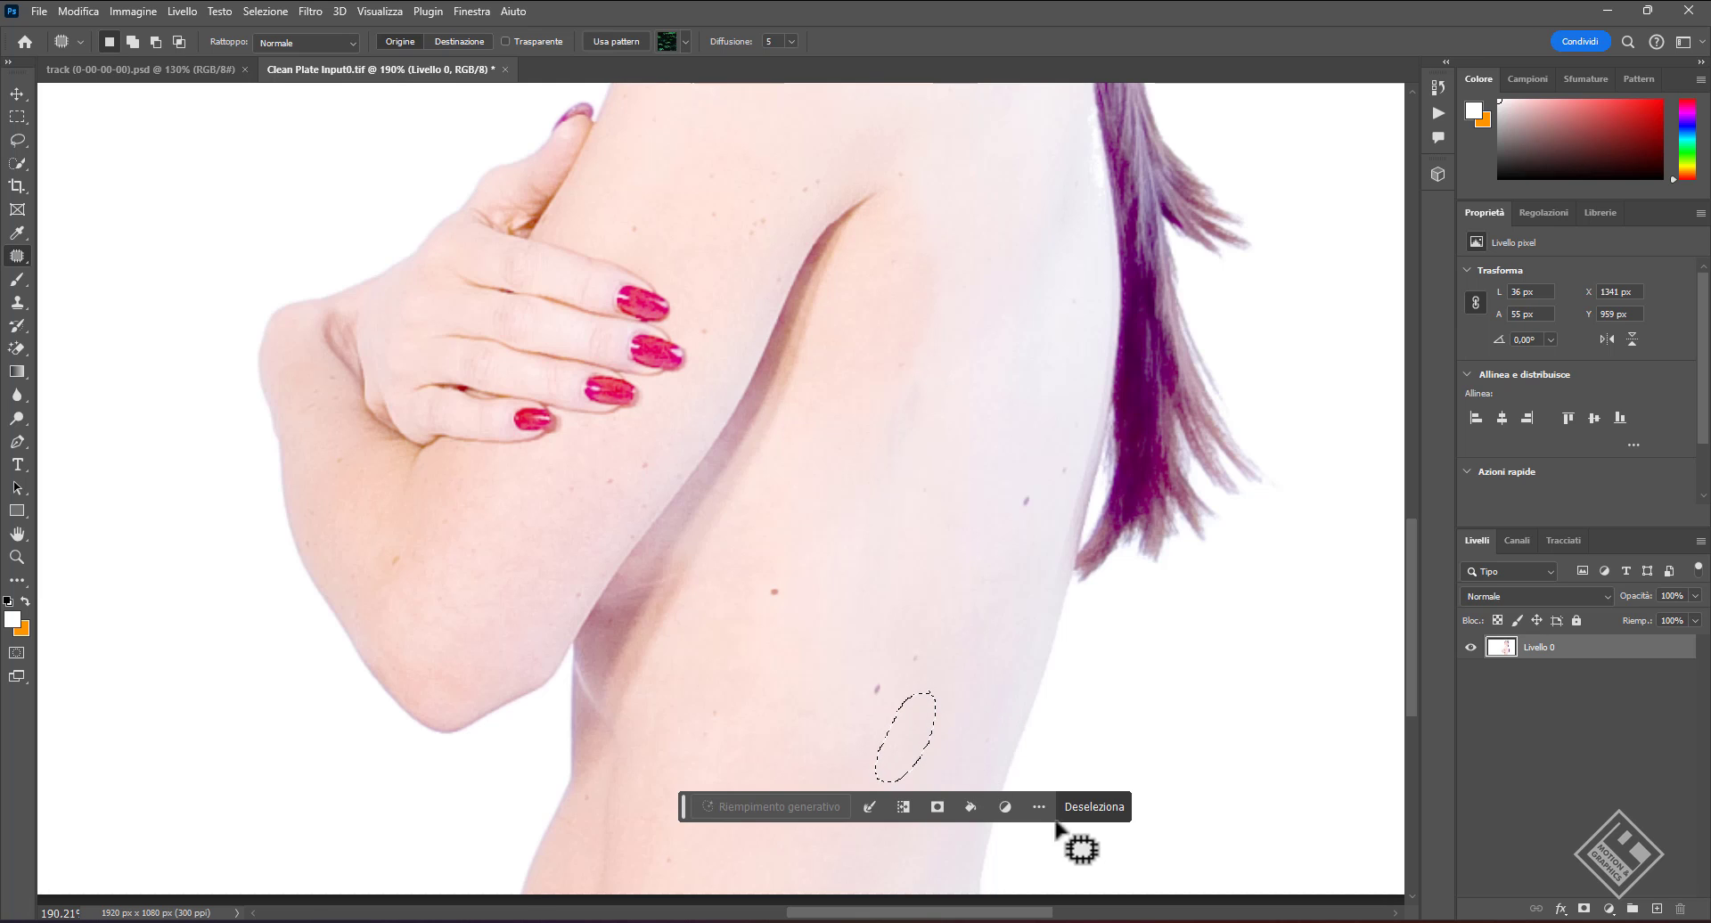
left_click(1088, 809)
left_click(41, 11)
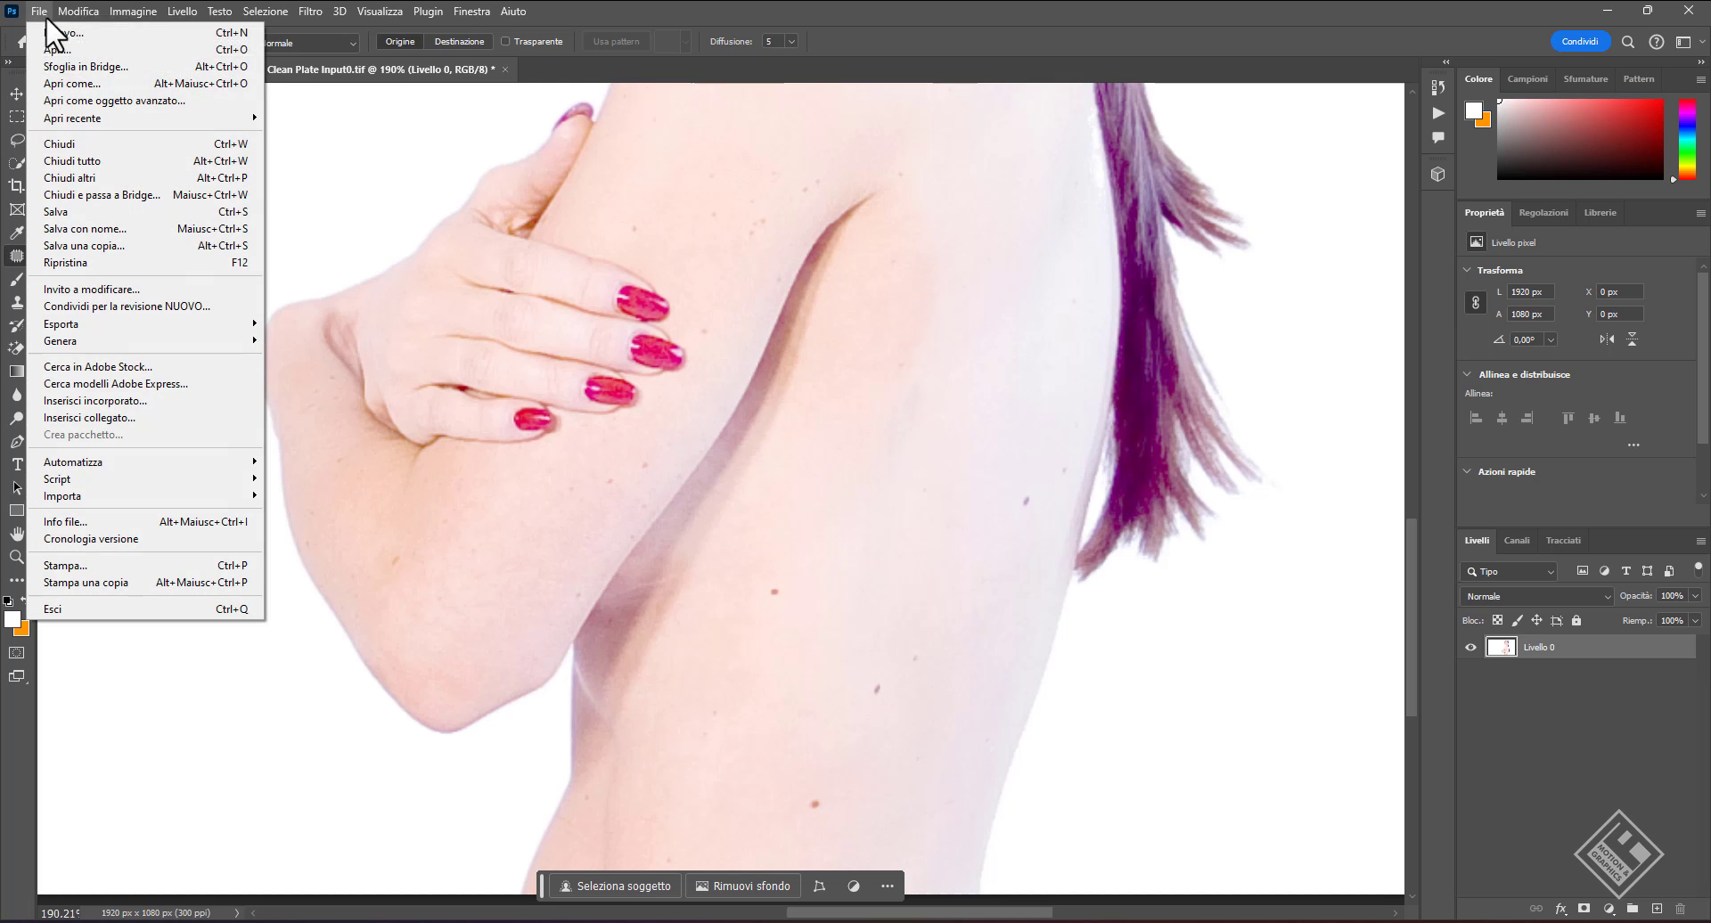
left_click(61, 211)
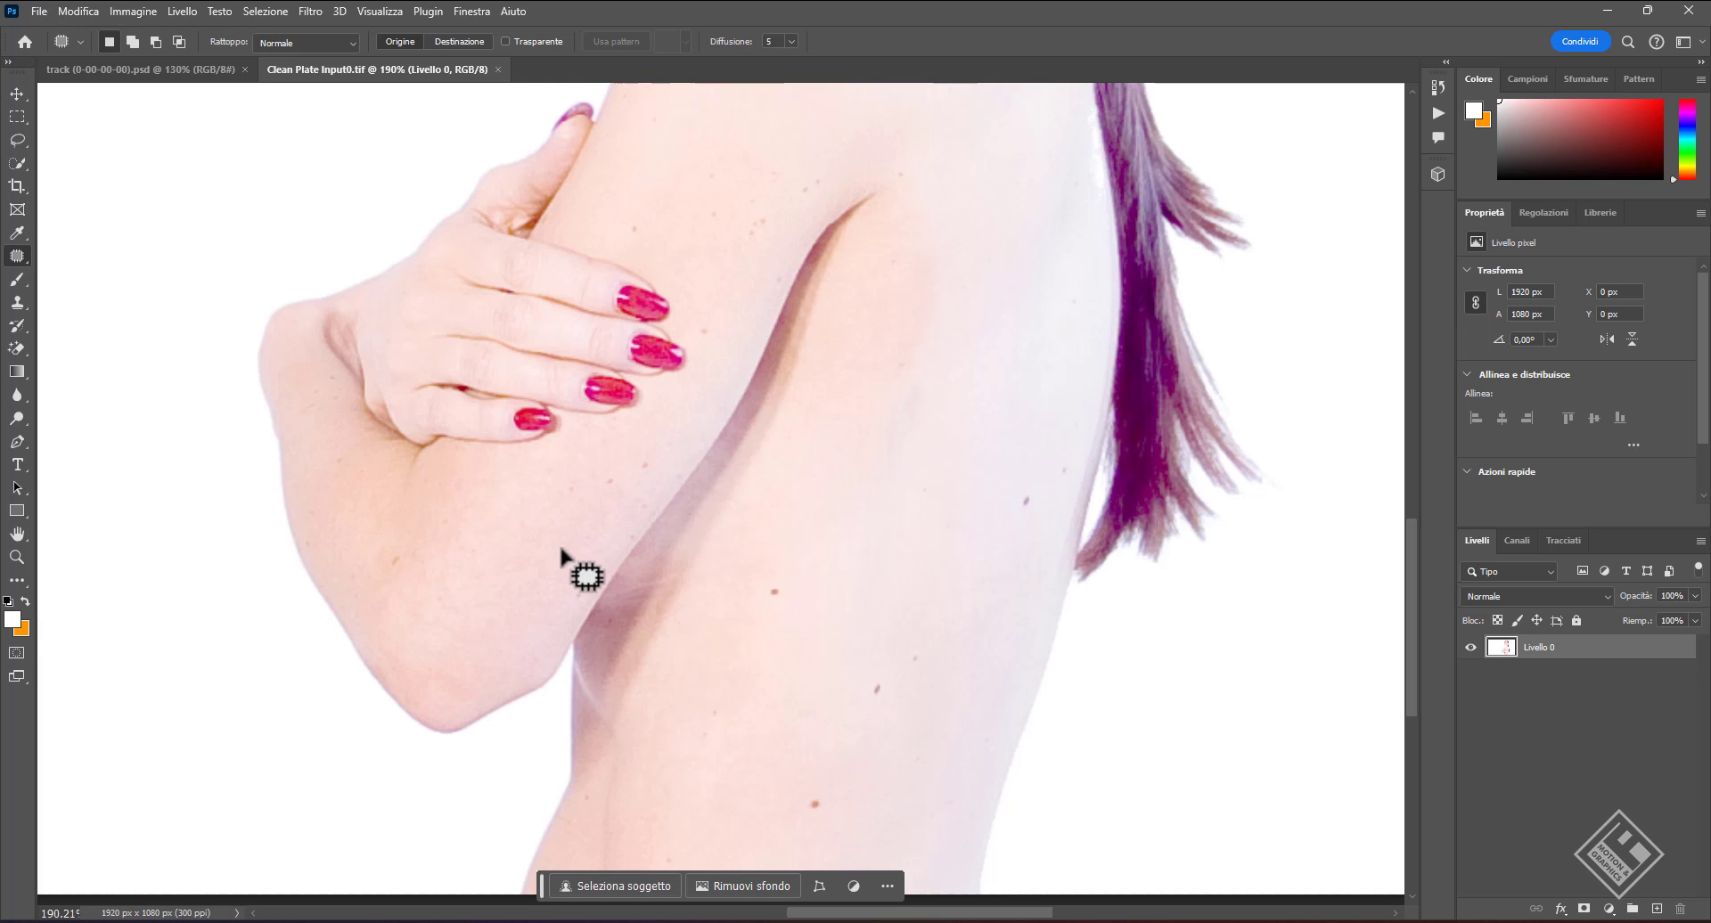
Back in Mocha, verify the Clean Plate Input0.tif path in the clean plates list and confirm it.
left_click(1606, 9)
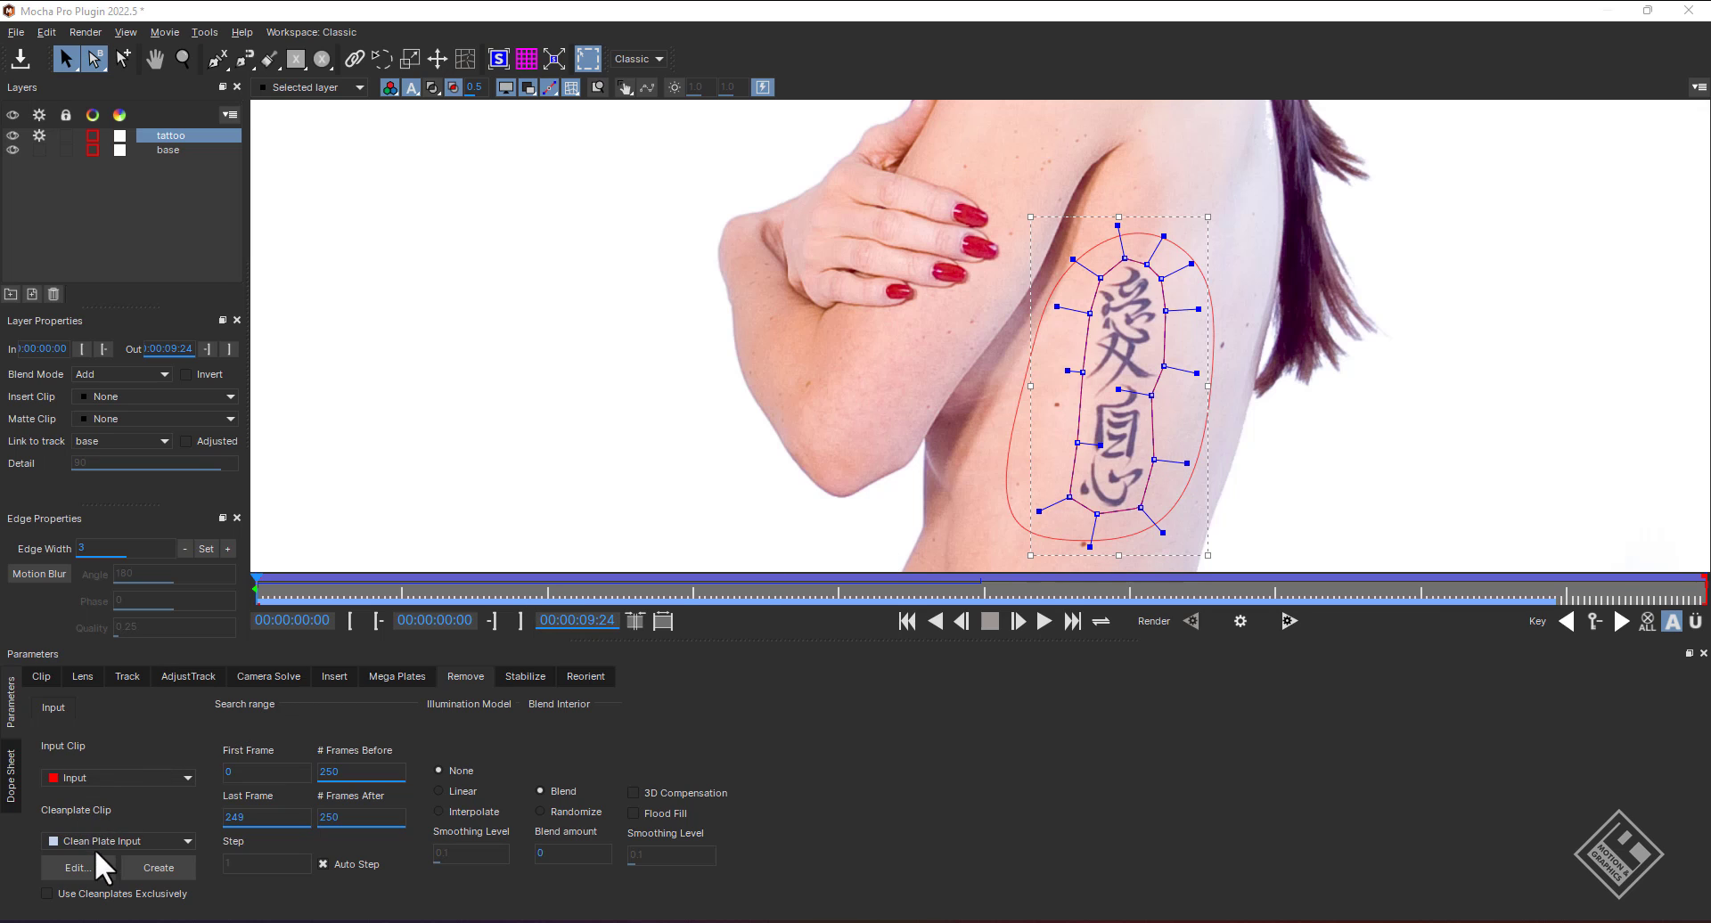
left_click(78, 868)
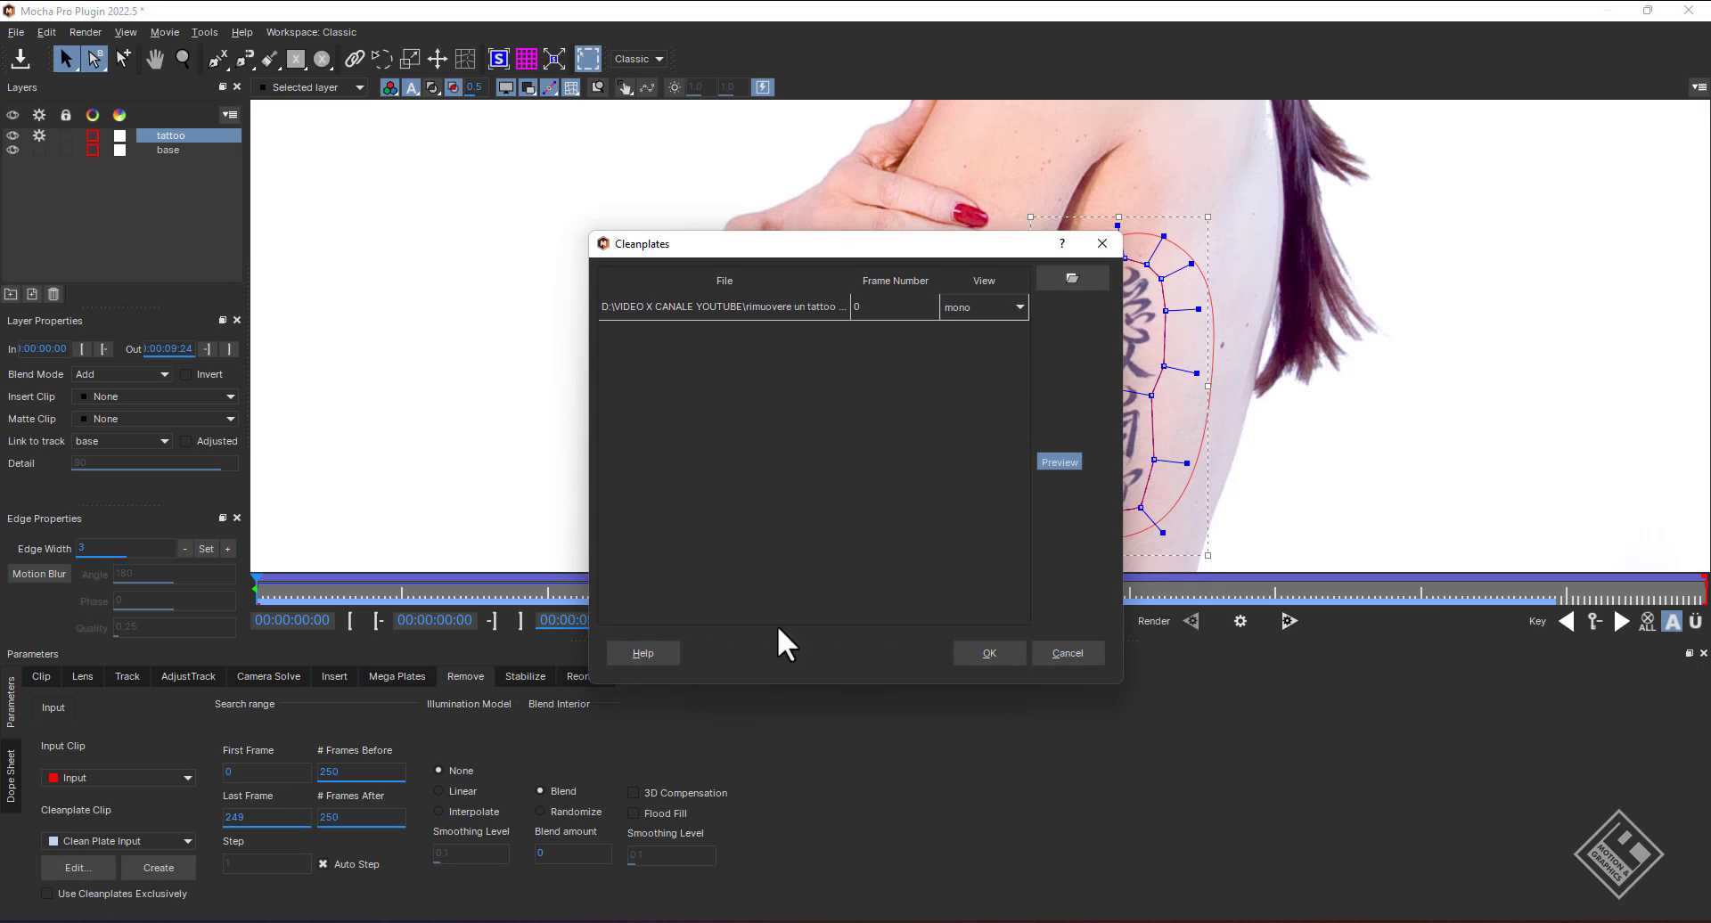
left_click_drag(1121, 410, 1345, 419)
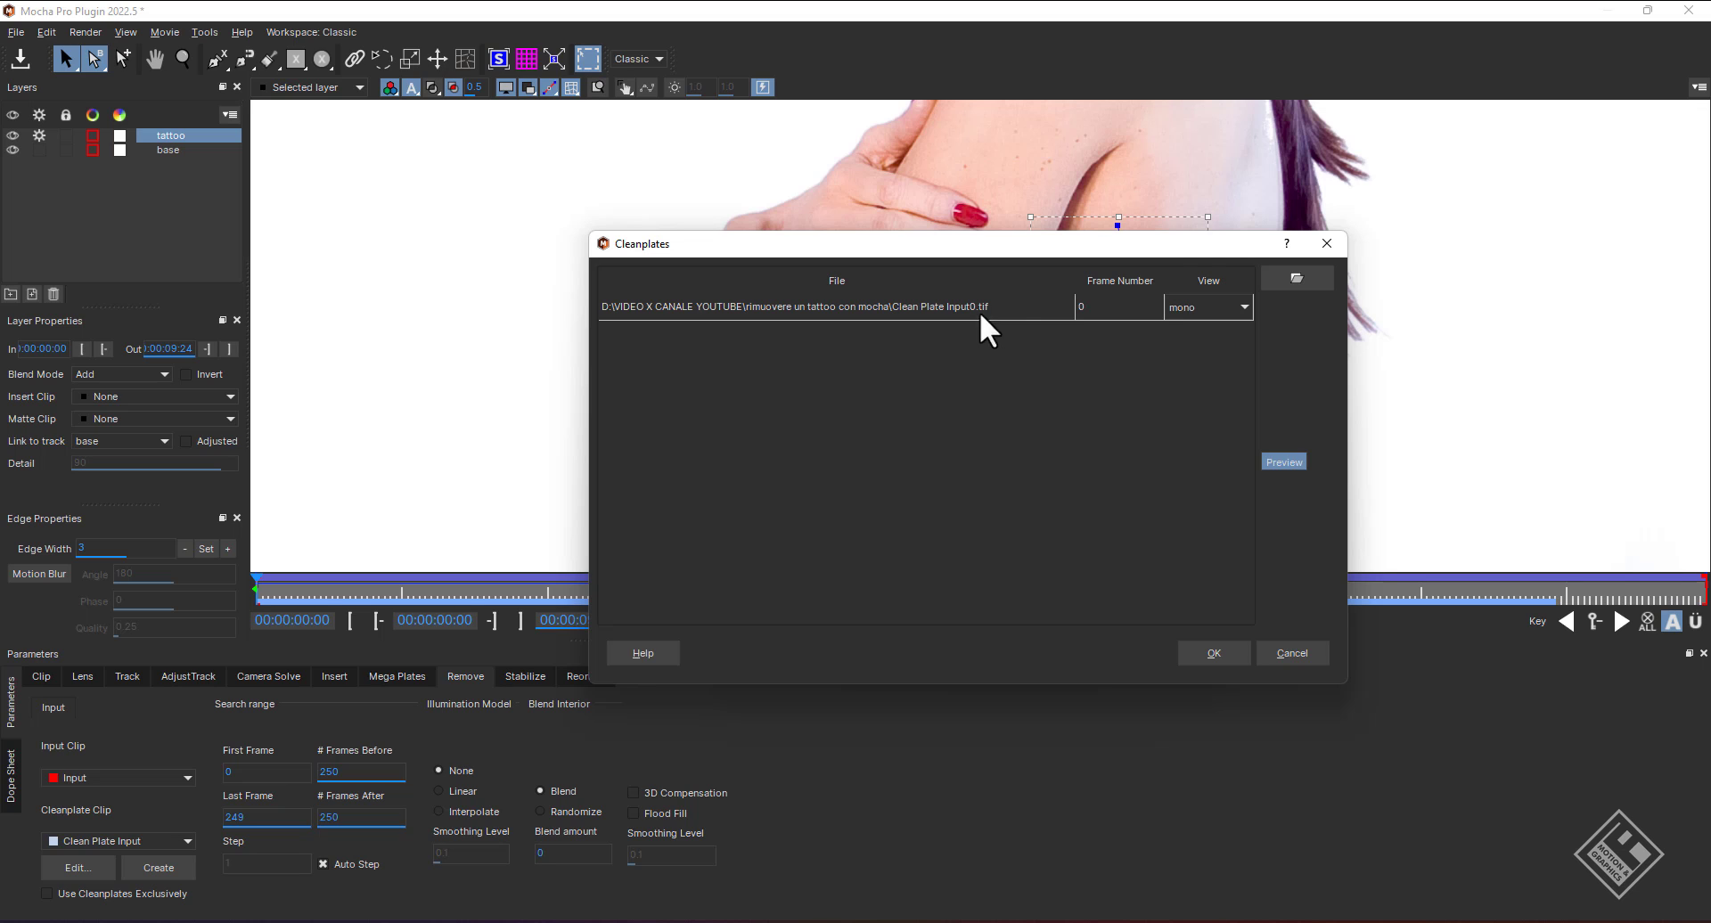
left_click(1298, 277)
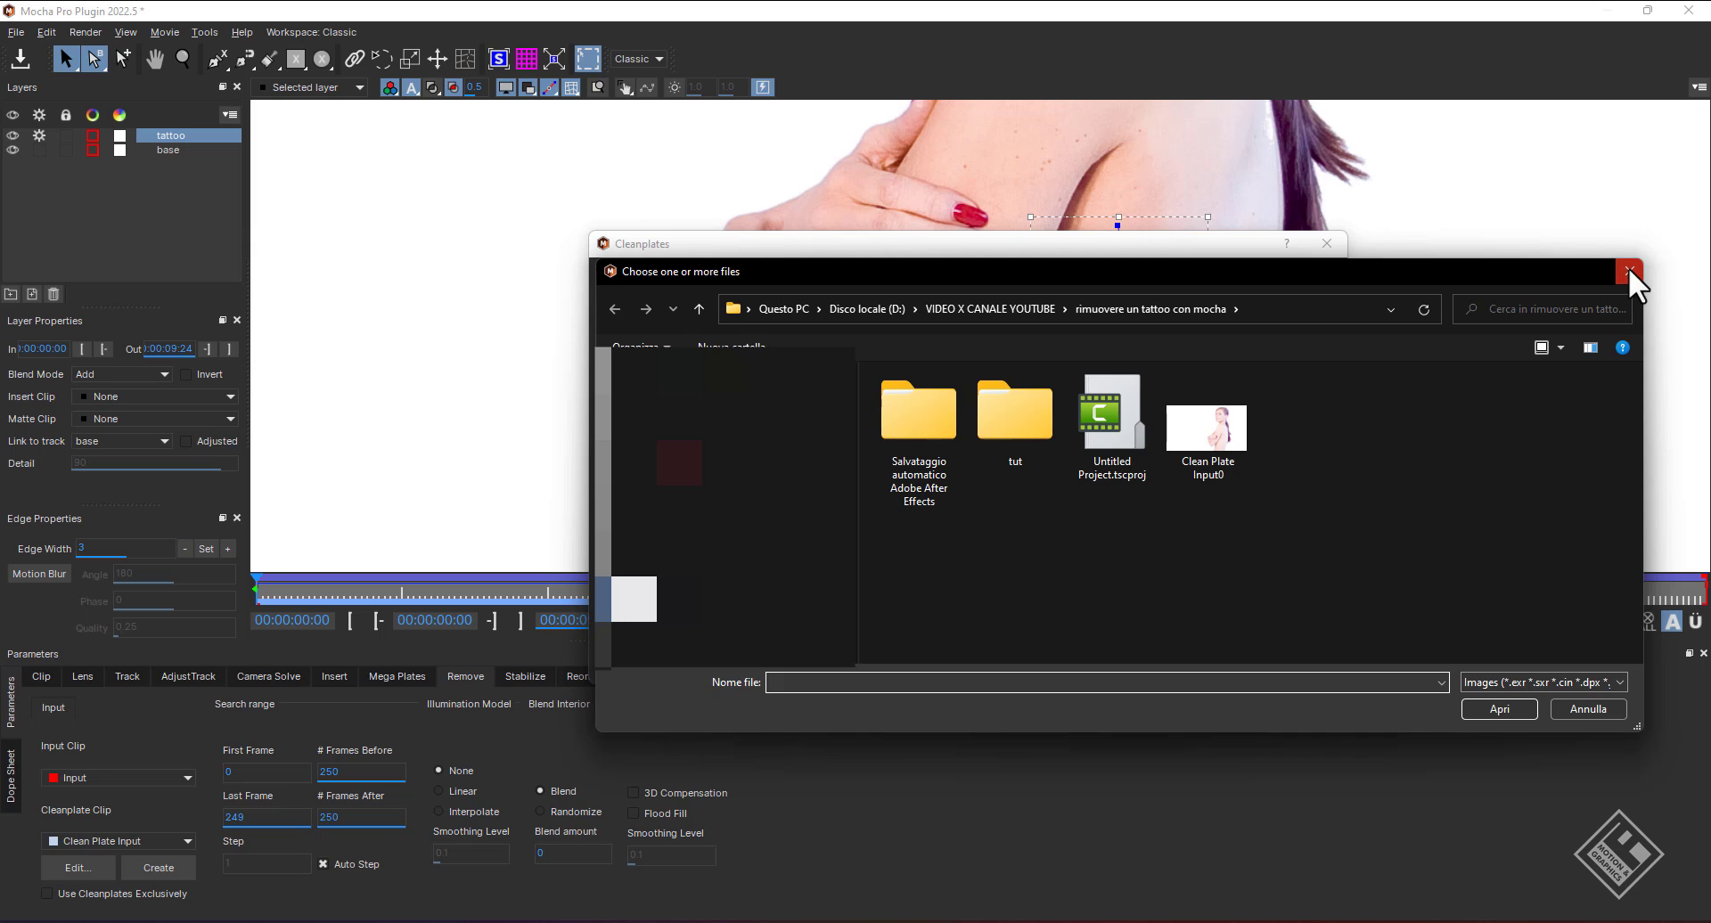
left_click(1628, 267)
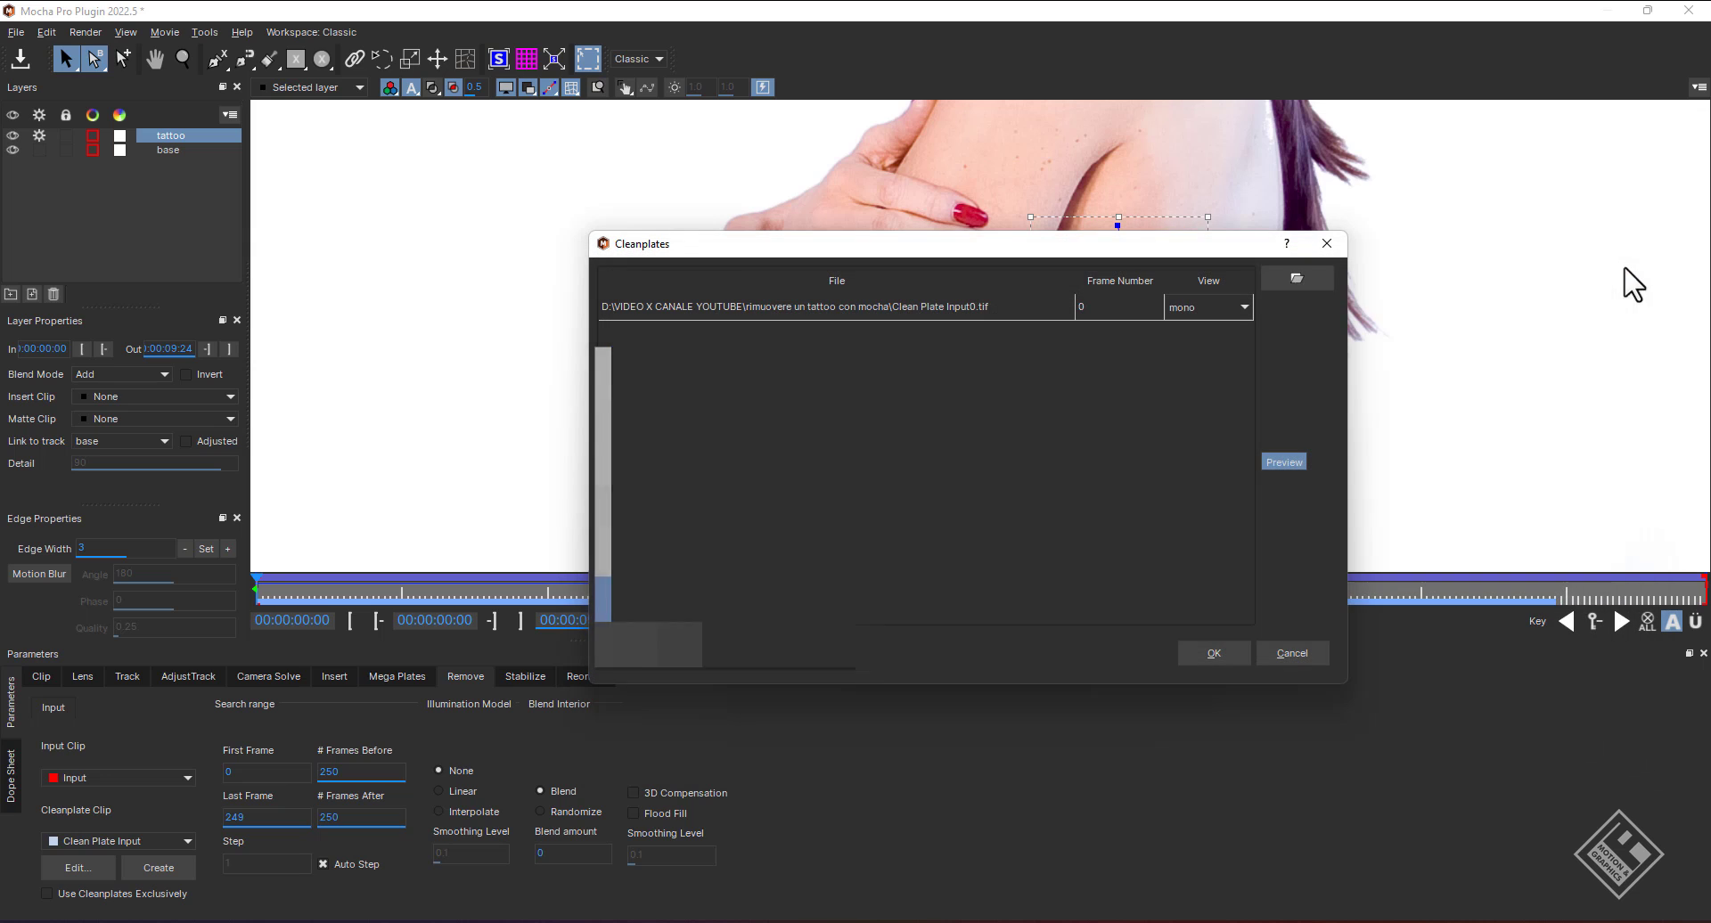
left_click(1214, 652)
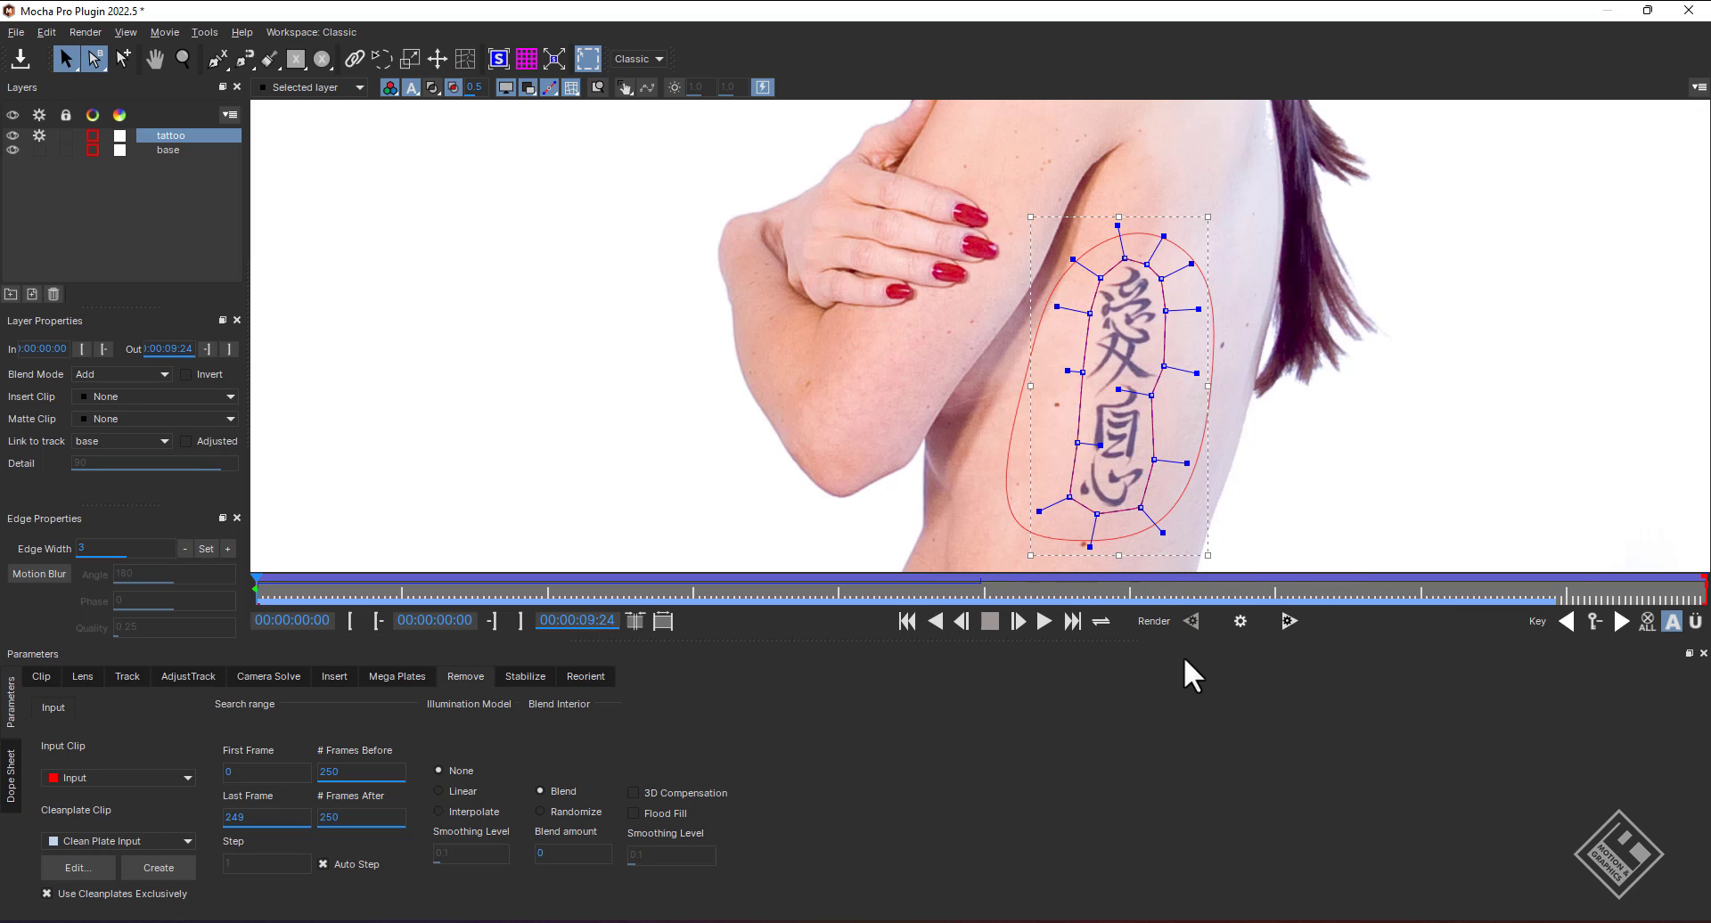
Render the removal, set Illumination Model to Interpolate, render forward, then re-render from frame 0.
left_click(1239, 619)
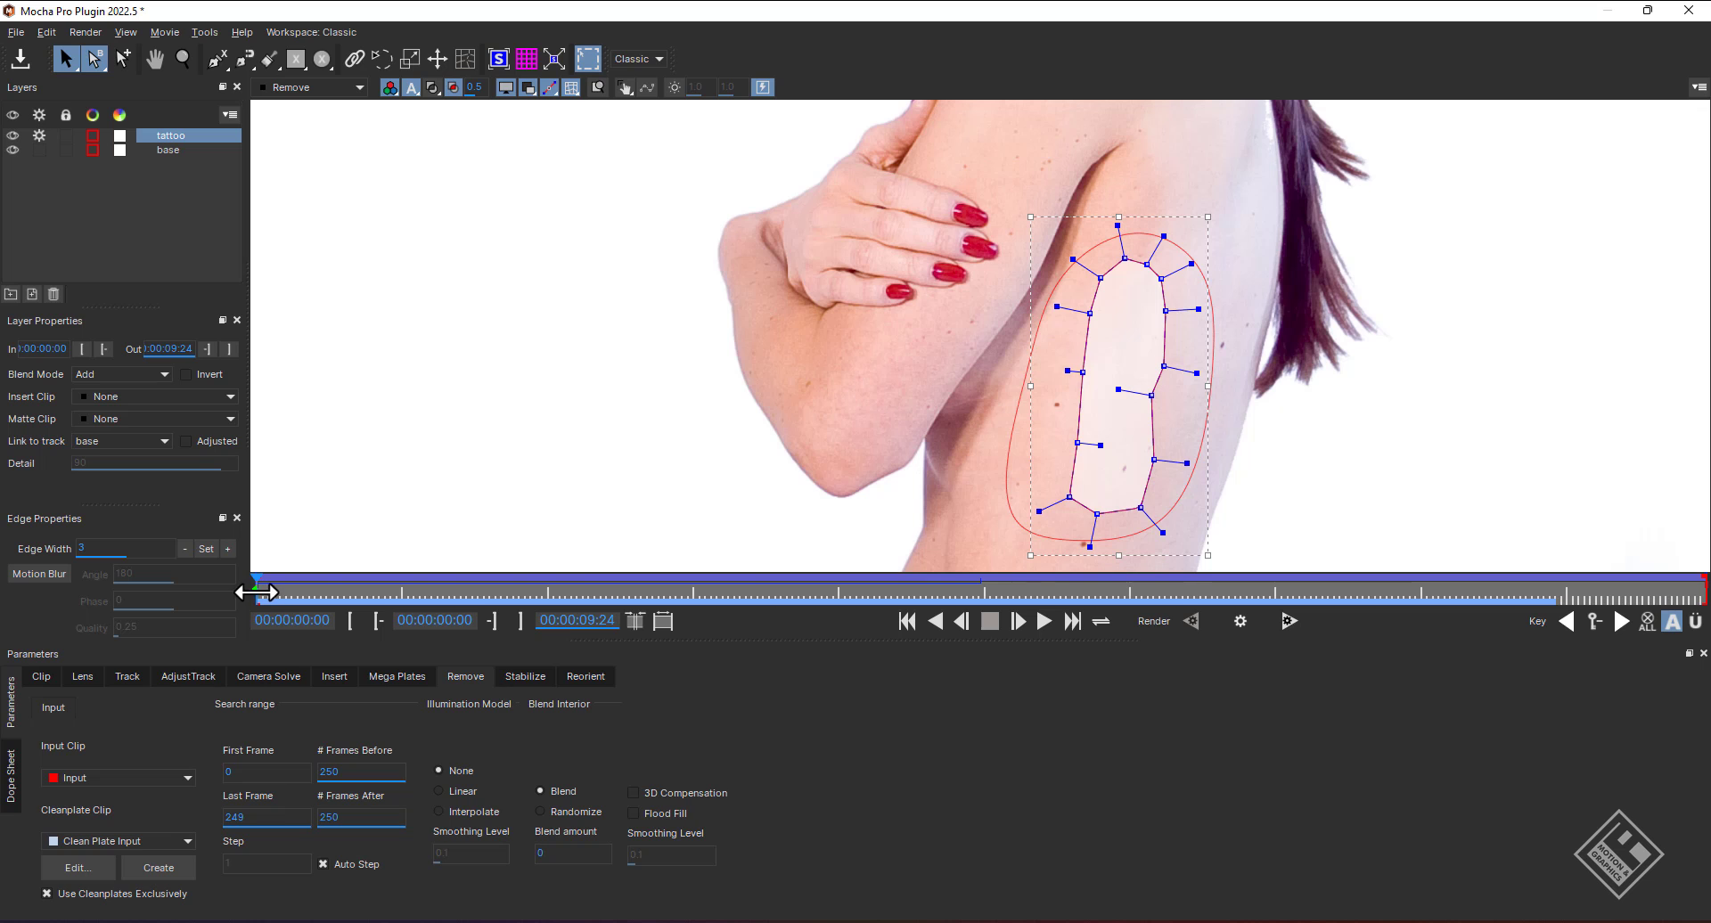
mouse_move(264, 590)
left_mouse_down()
mouse_move(1400, 597)
mouse_move(1240, 570)
mouse_move(231, 536)
left_mouse_up()
left_click(439, 811)
left_click(1291, 622)
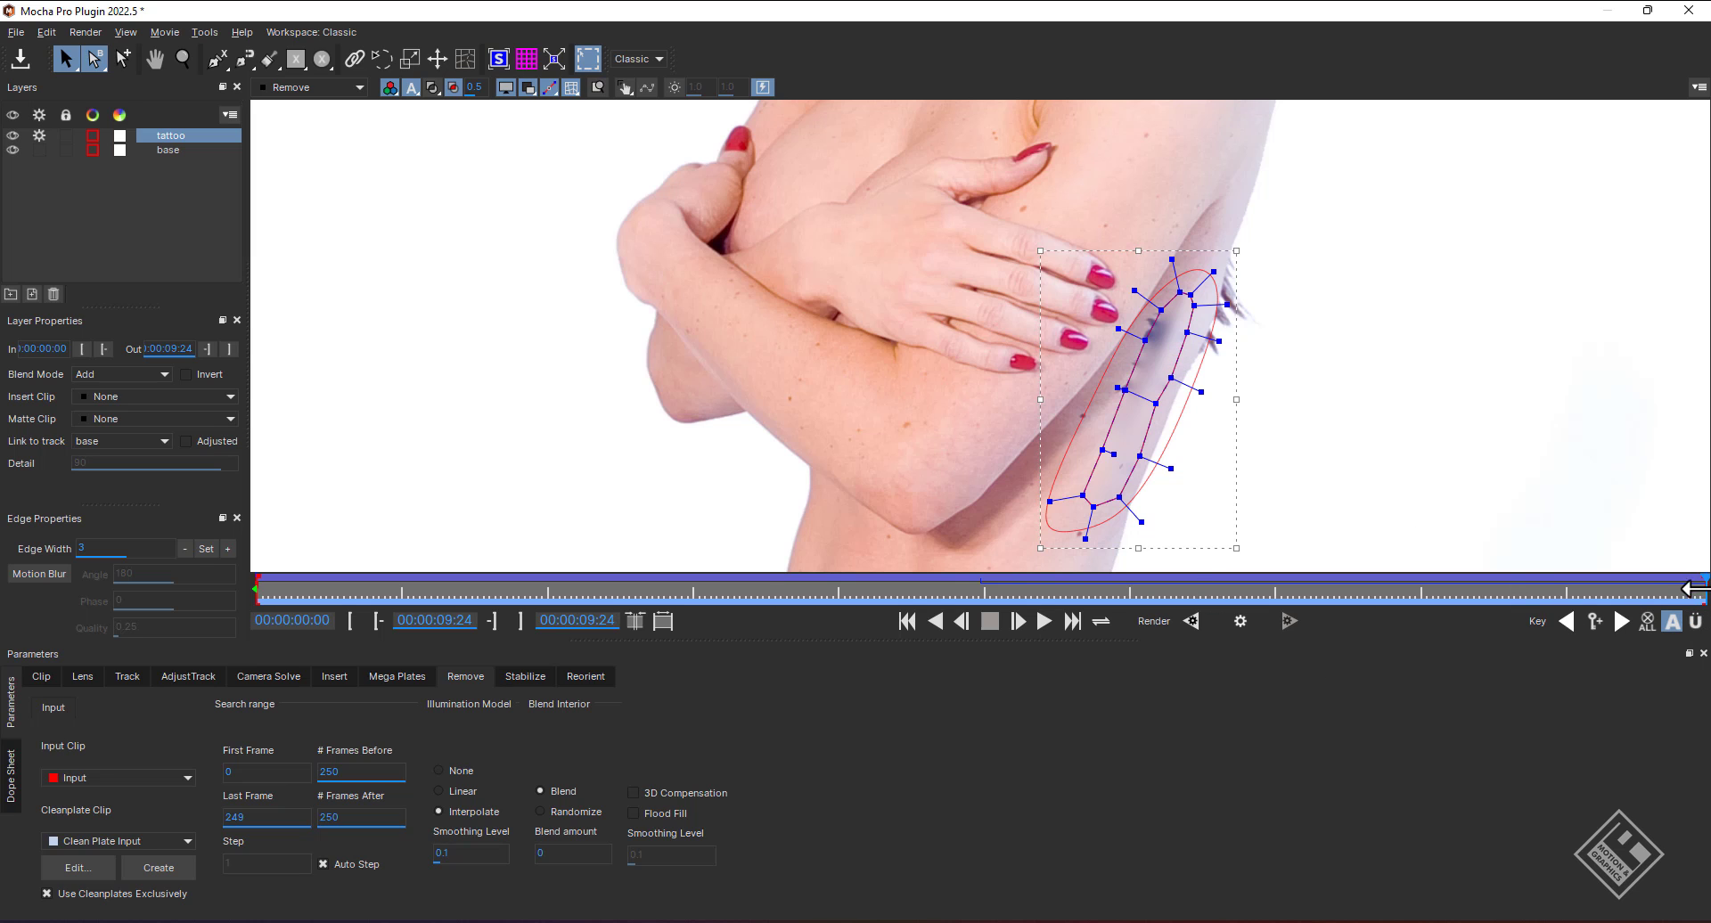
left_click_drag(1687, 589, 259, 590)
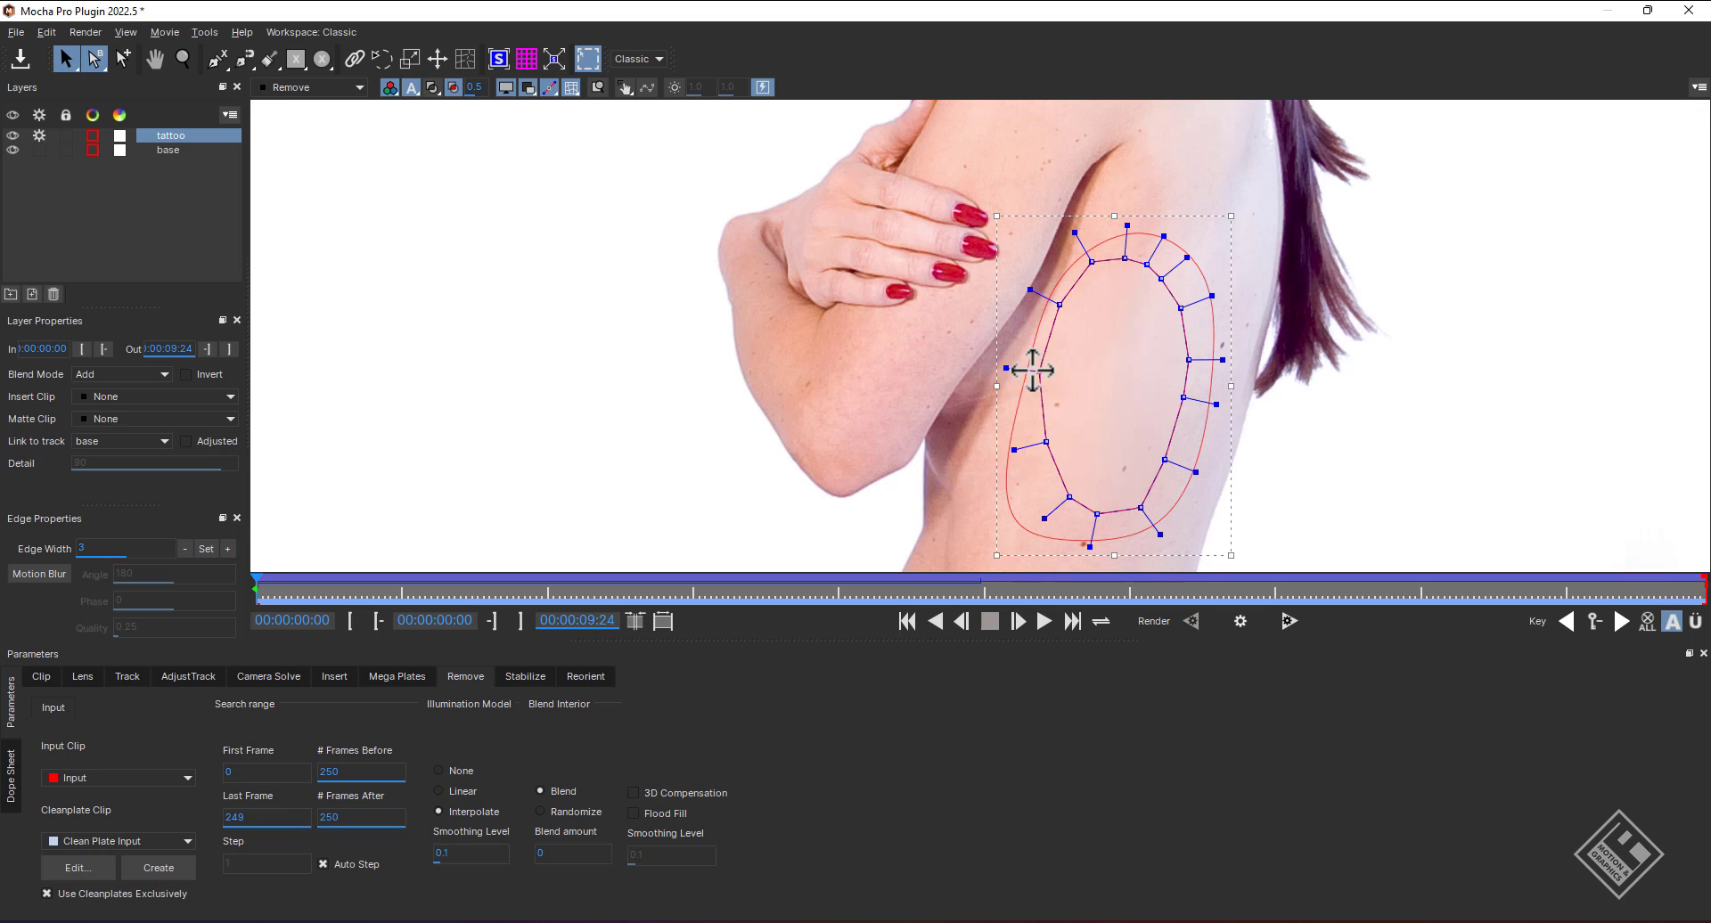
left_click(1289, 622)
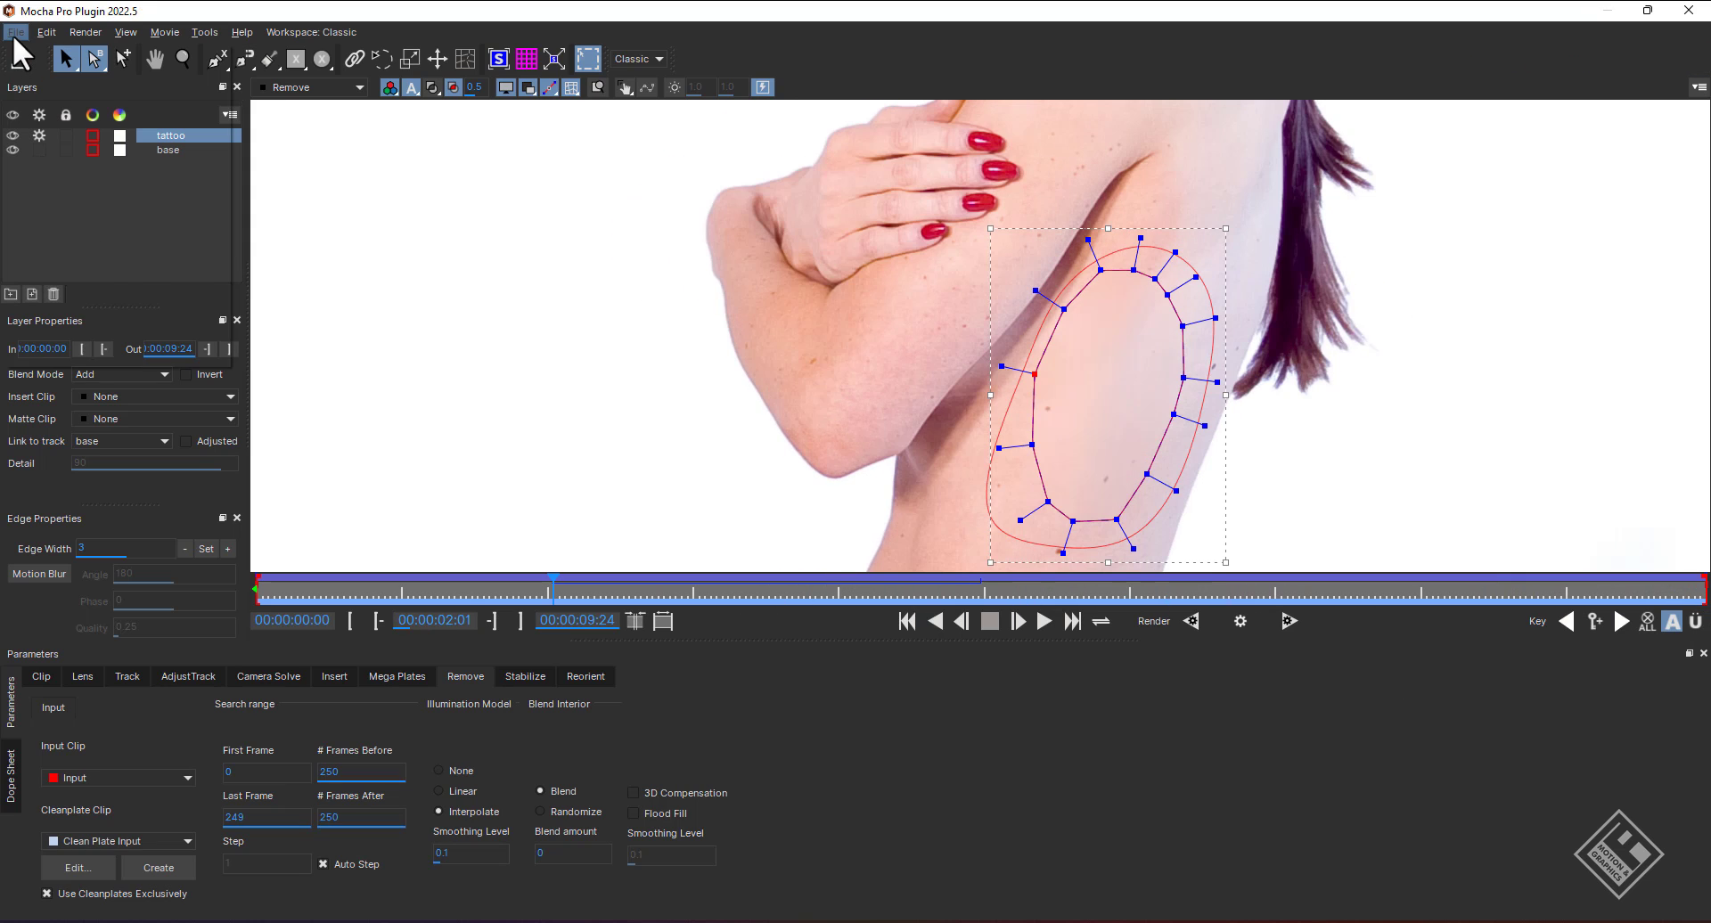
Exit Mocha, enable Module Renders with the Remove module, and play the composition preview.
left_click(13, 33)
left_click(34, 357)
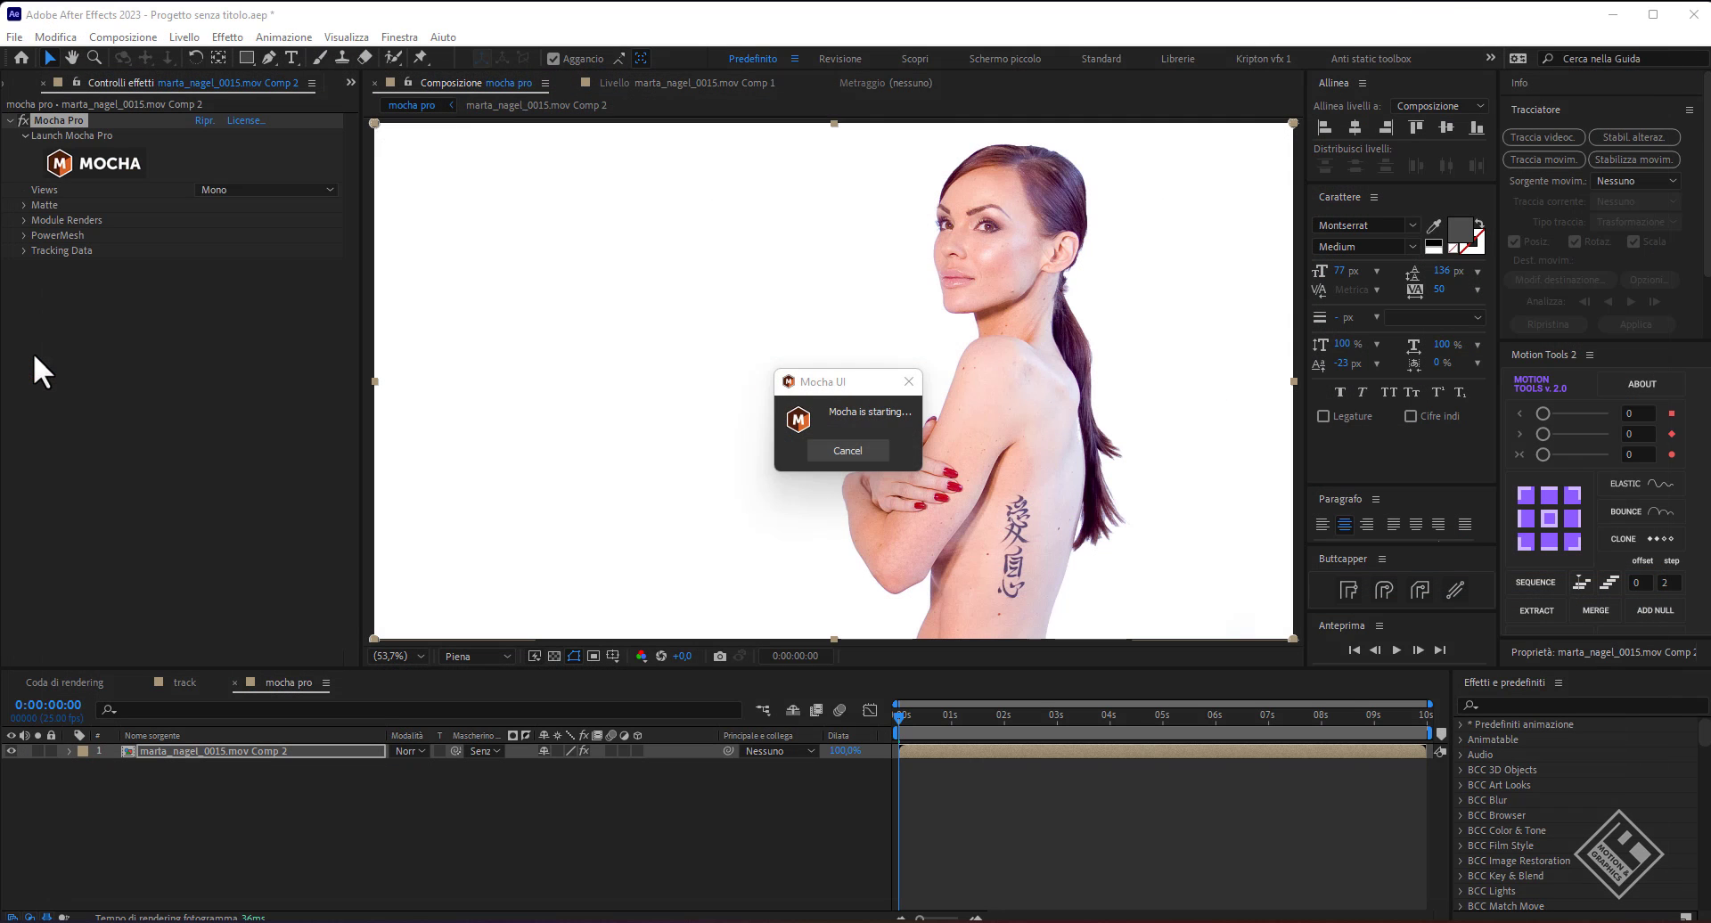
left_click(21, 220)
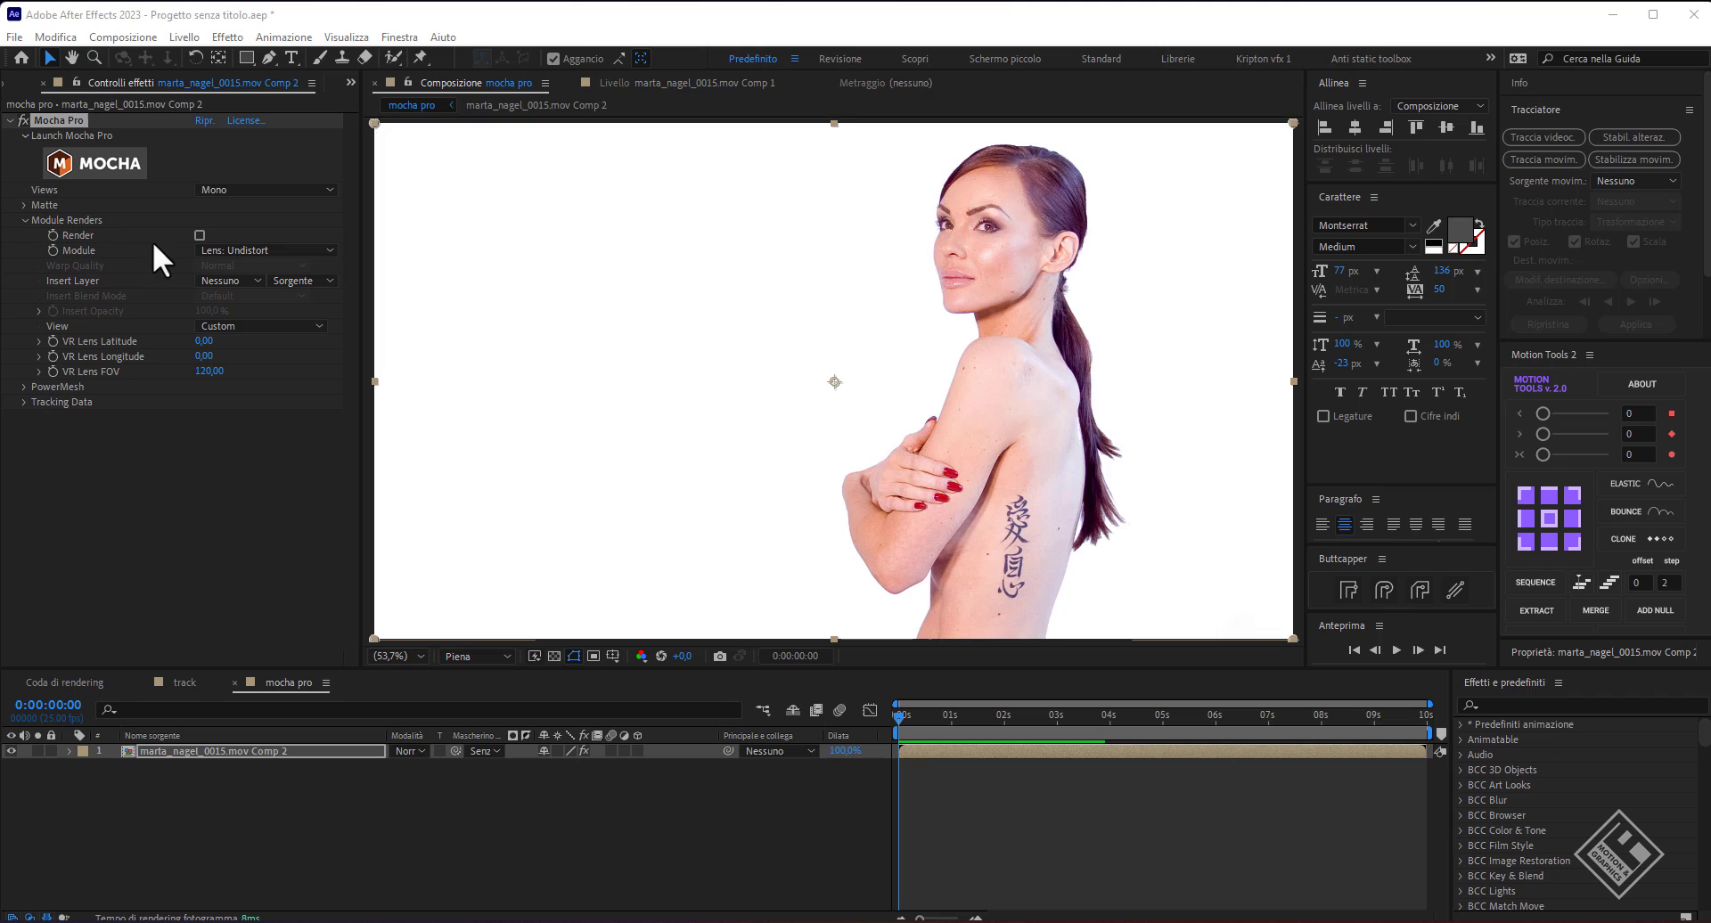
left_click(199, 235)
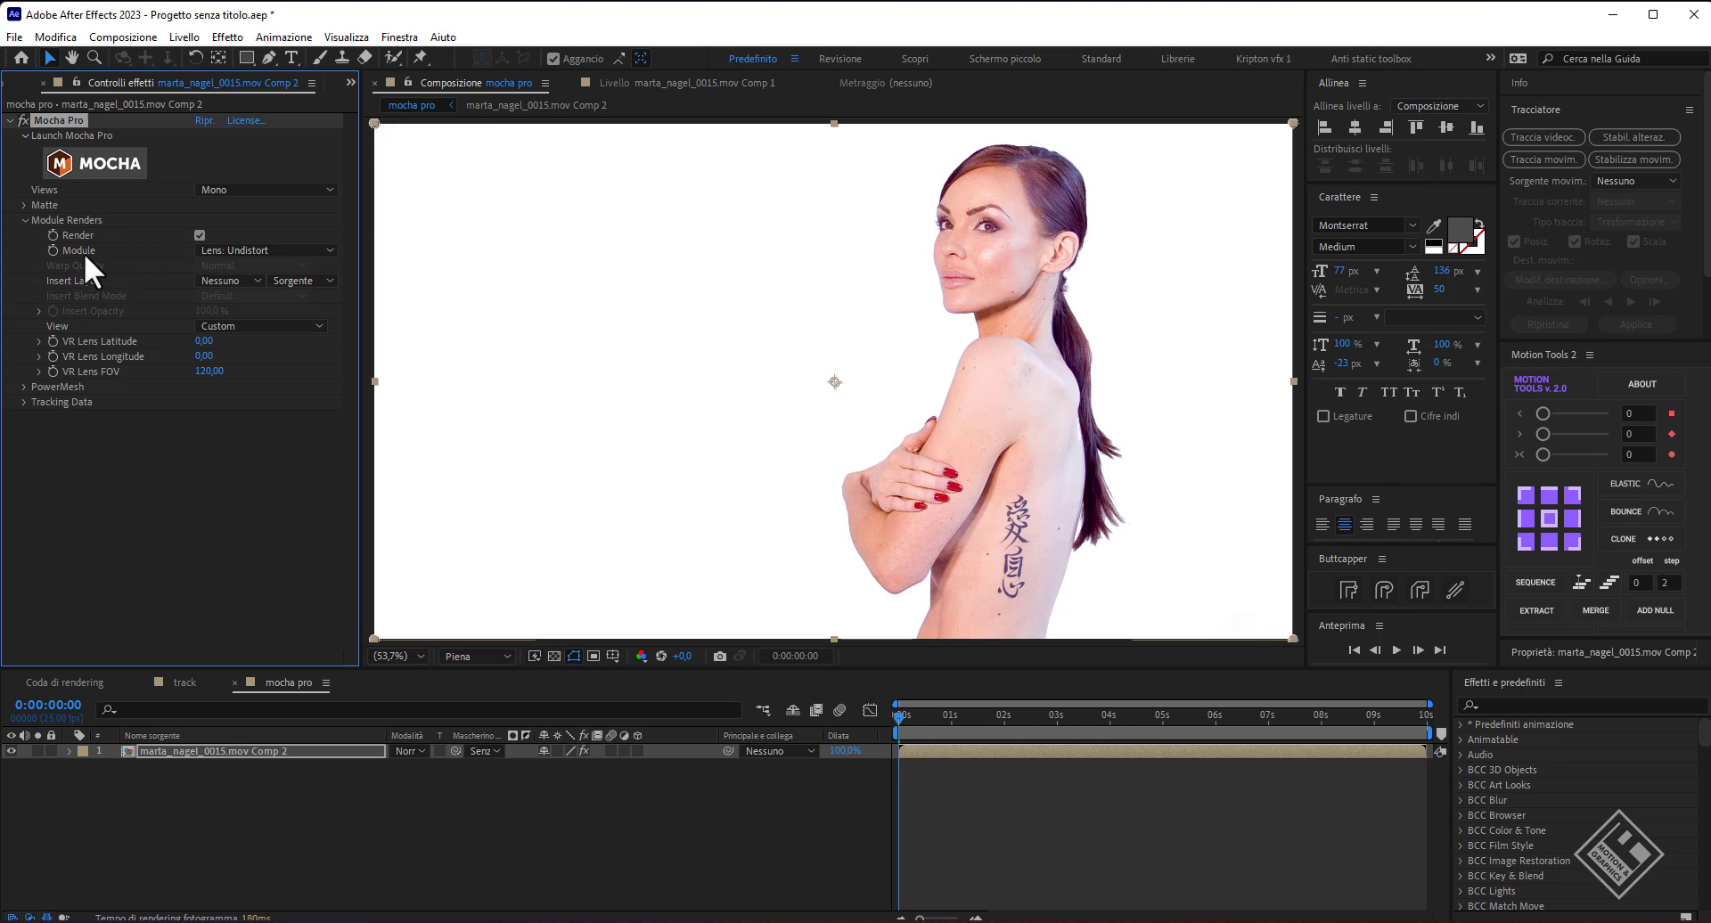
left_click(329, 251)
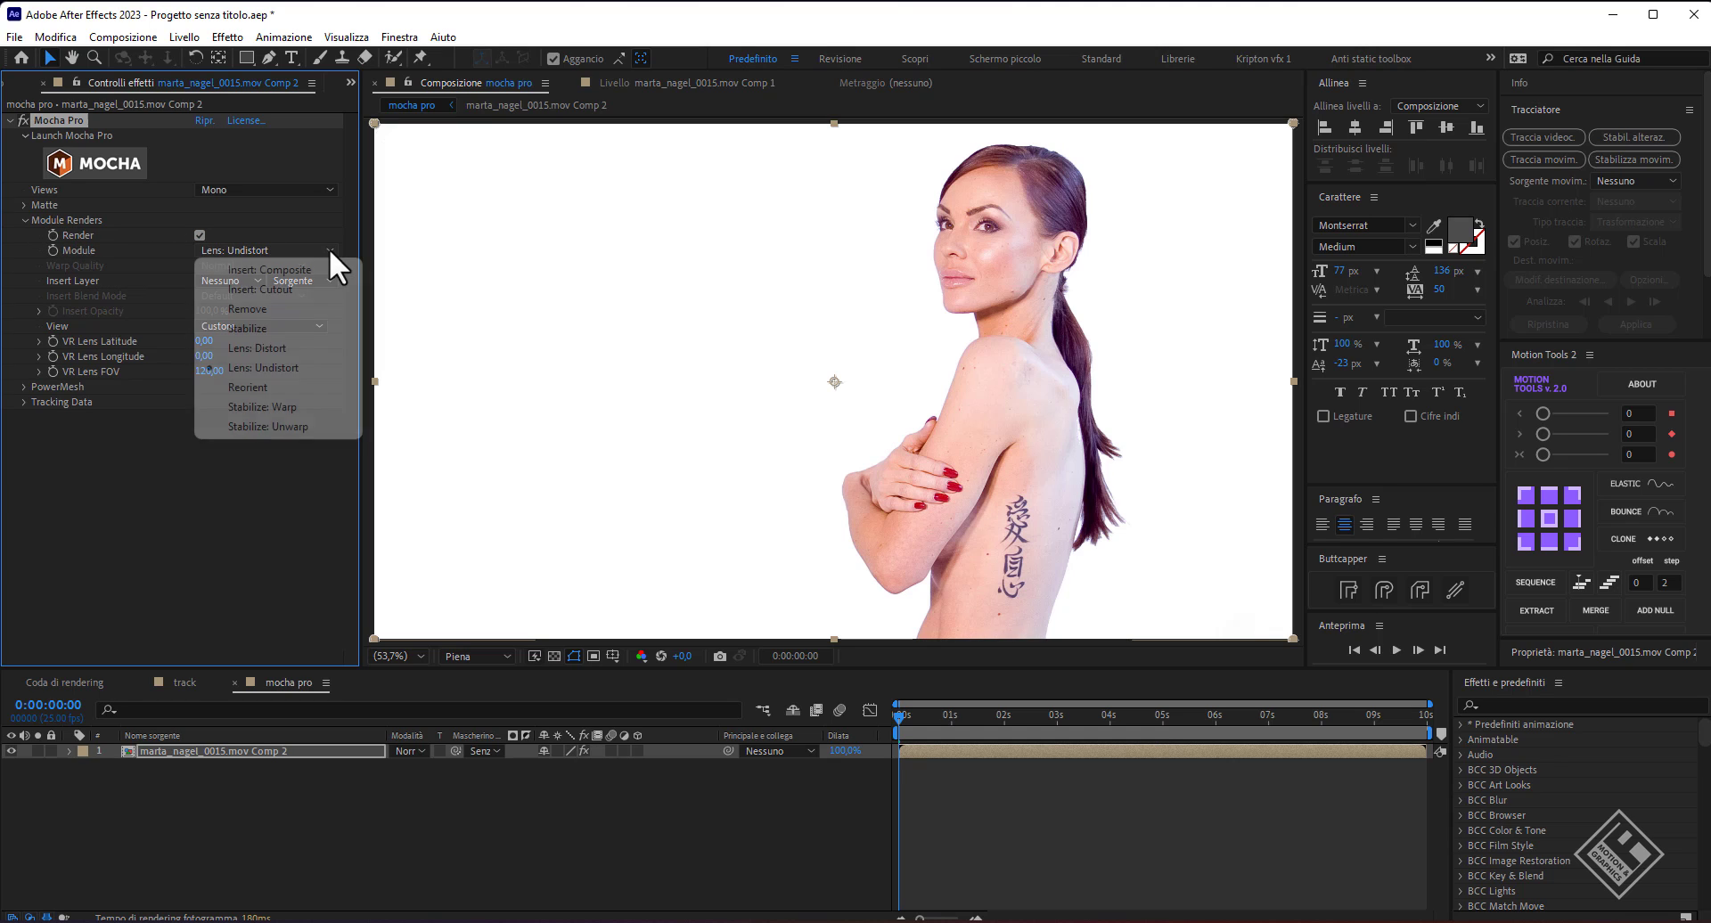
left_click(250, 310)
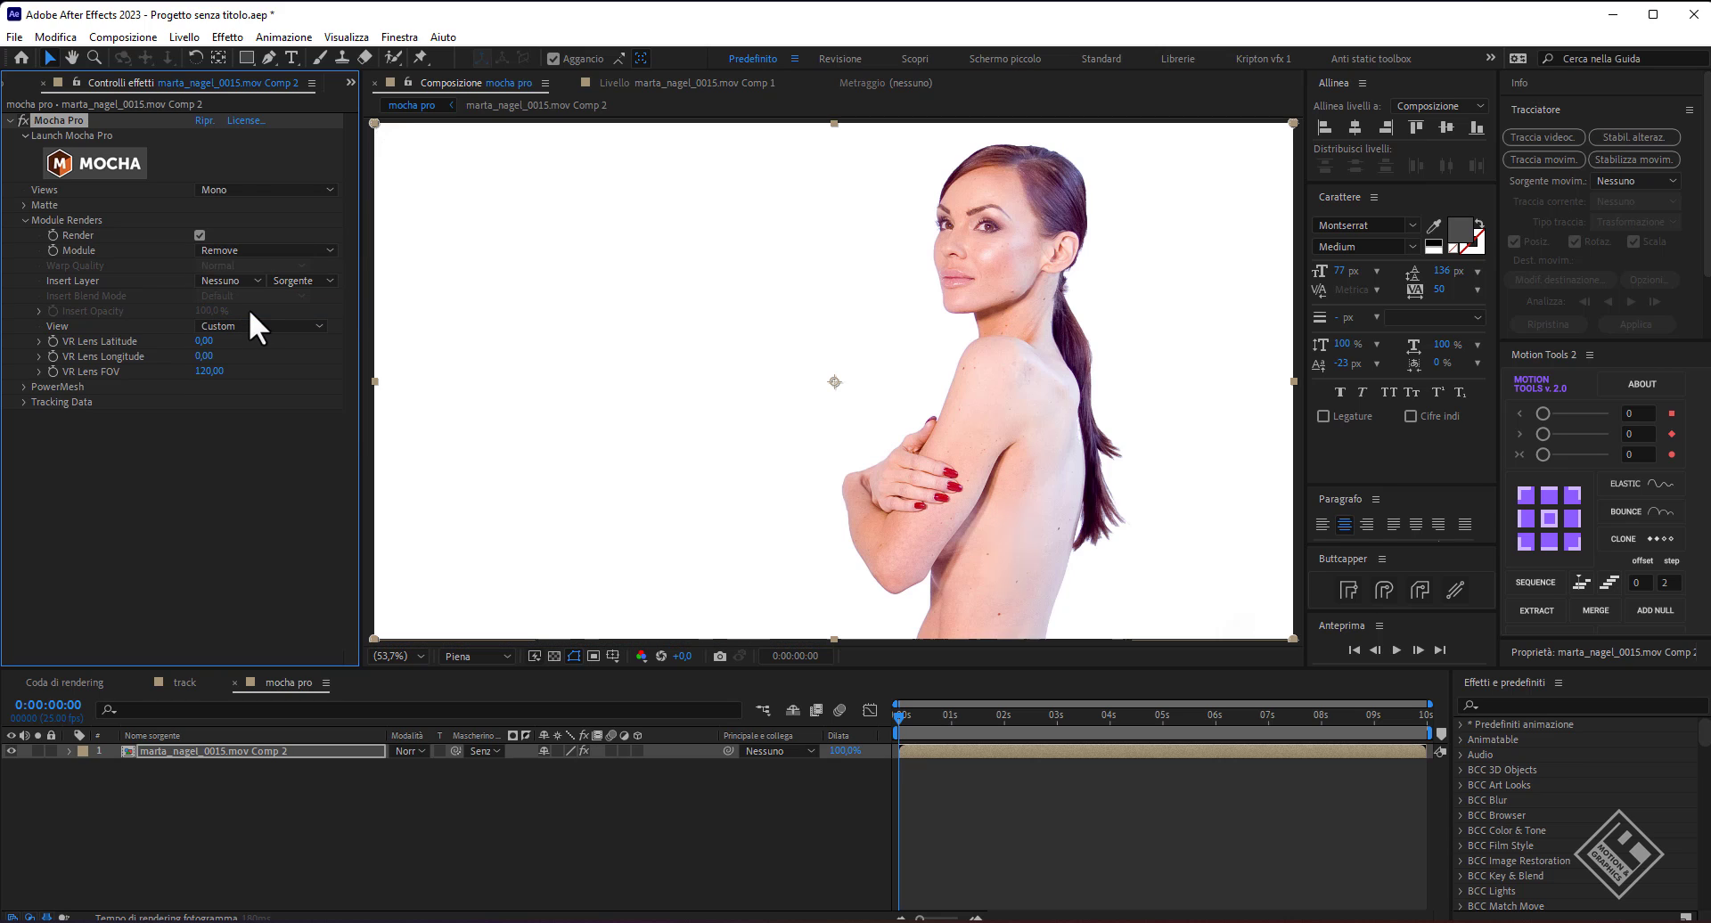
left_click(1396, 651)
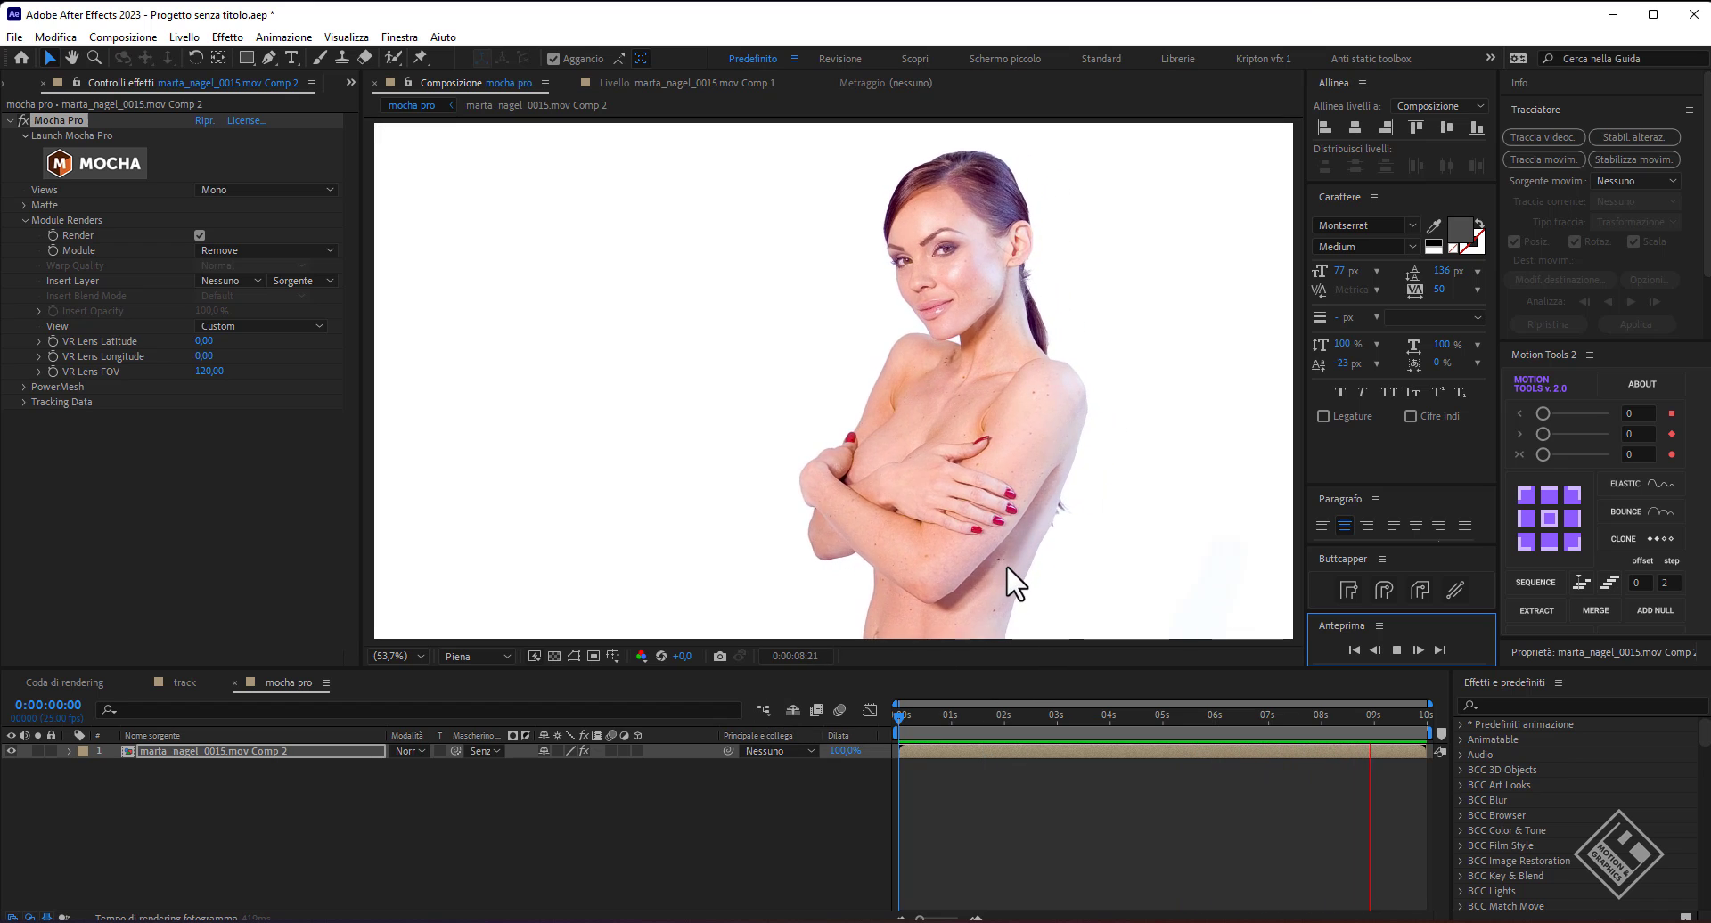
Zoom and pan onto the woman's side, stop playback, scrub to a later frame and relaunch Mocha.
scroll(1007, 579, "up", 3)
key("h")
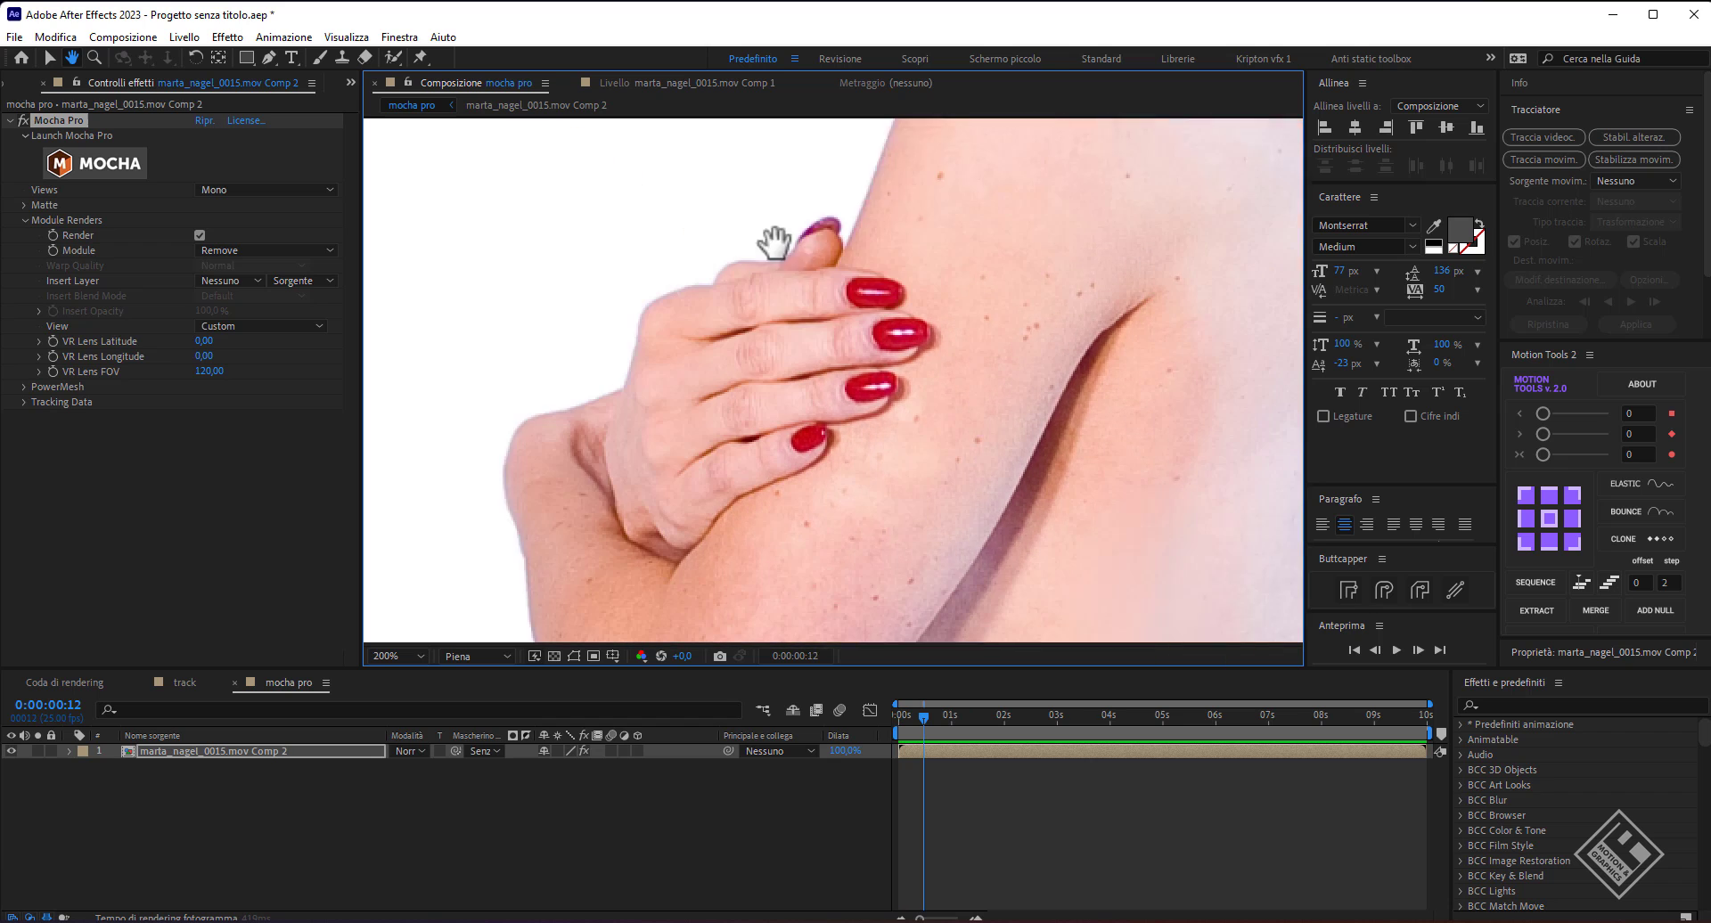
left_click_drag(918, 356, 909, 370)
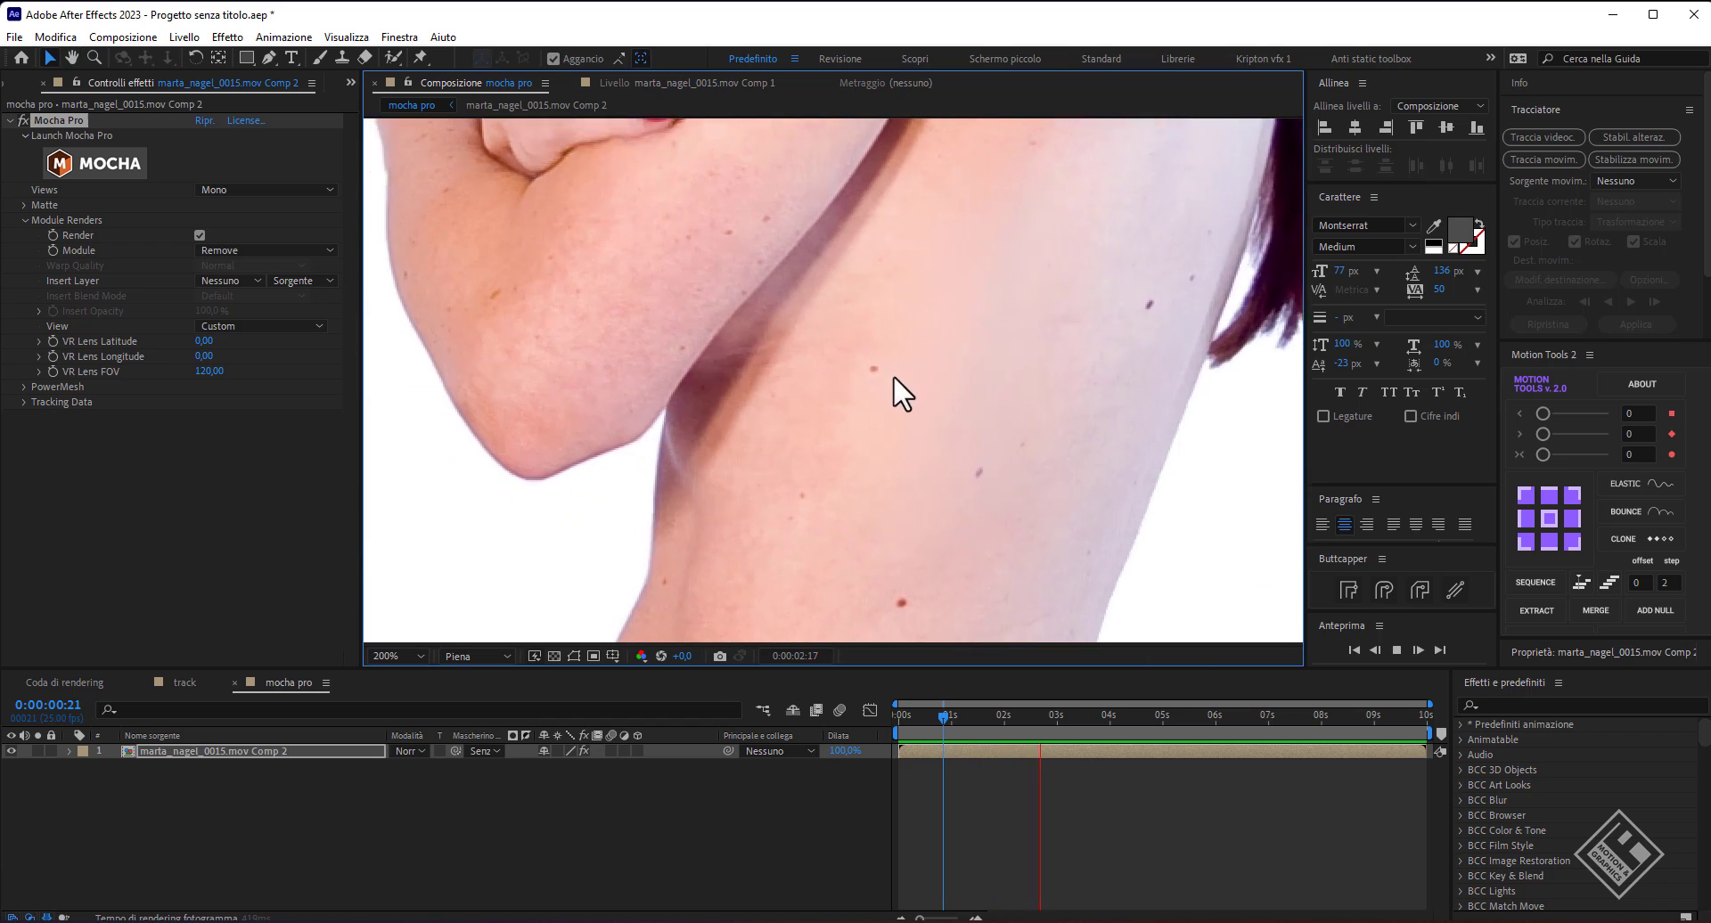
left_click(1398, 650)
left_click_drag(1150, 720, 1340, 731)
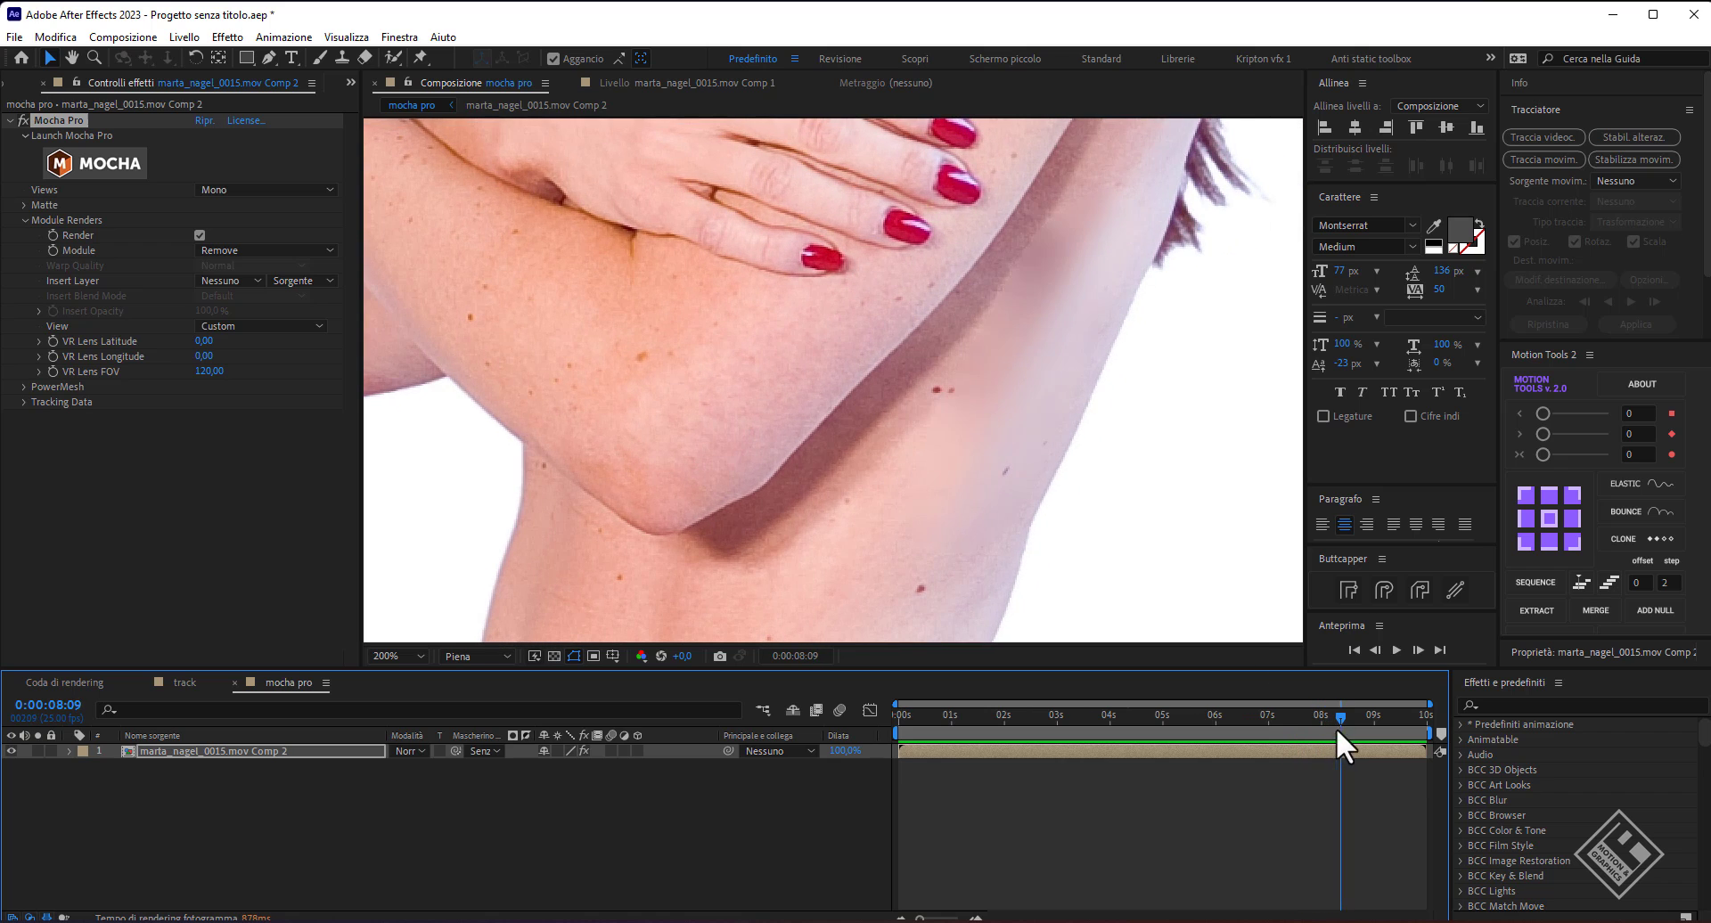
left_click(116, 158)
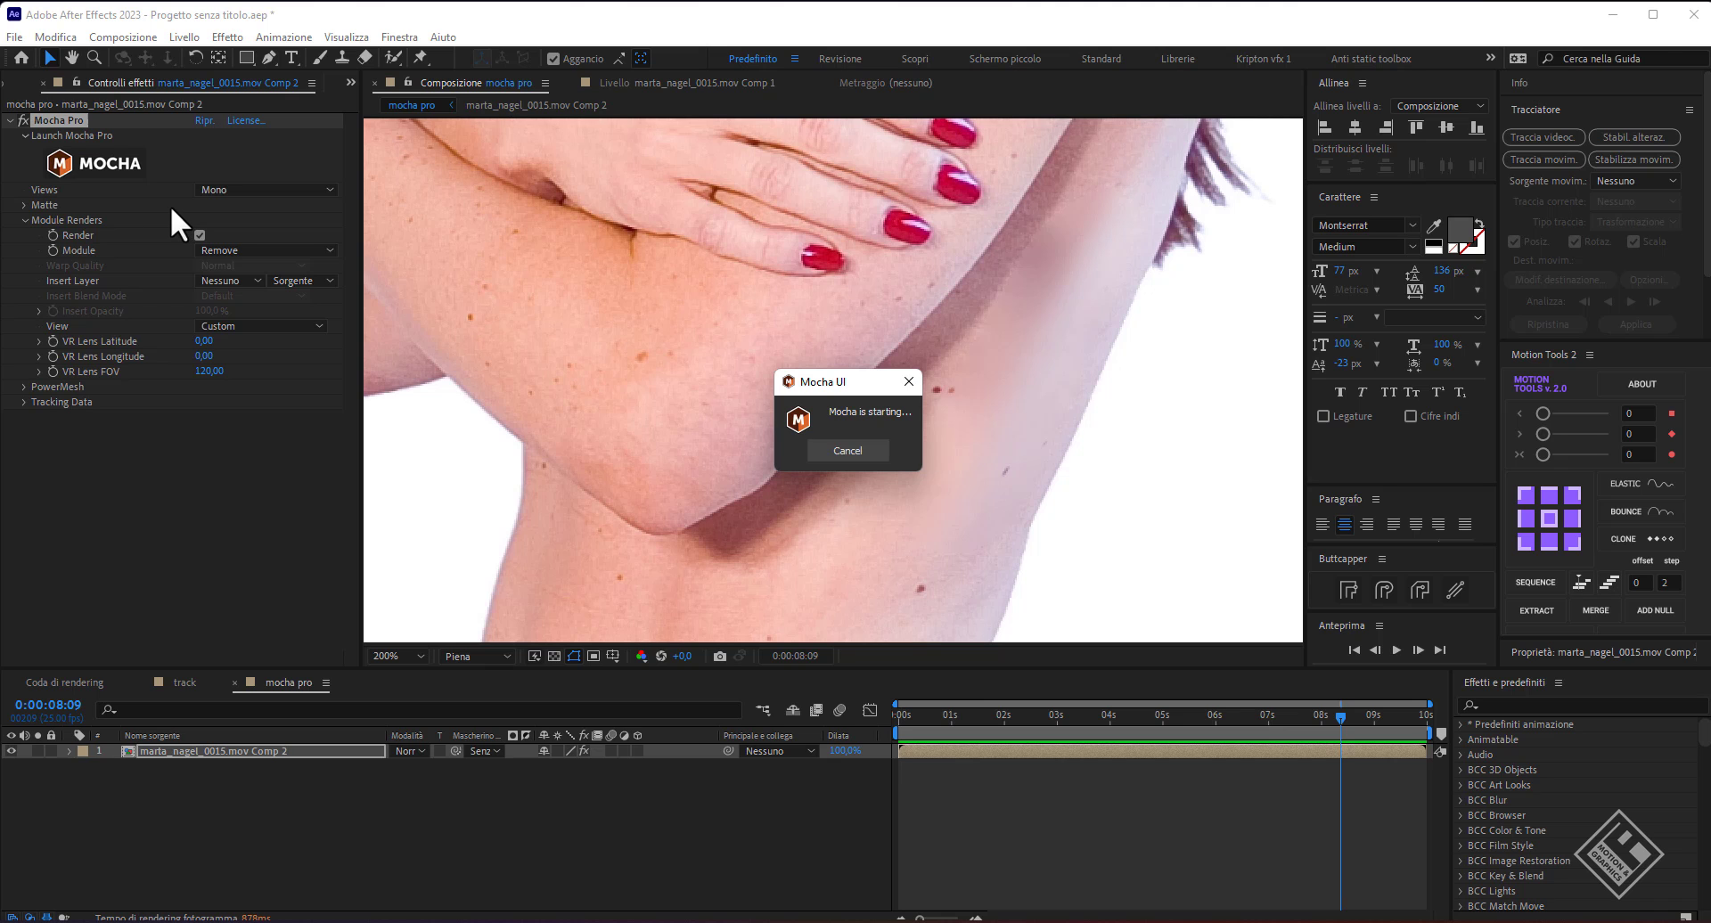
scroll(1136, 540, "up", 5)
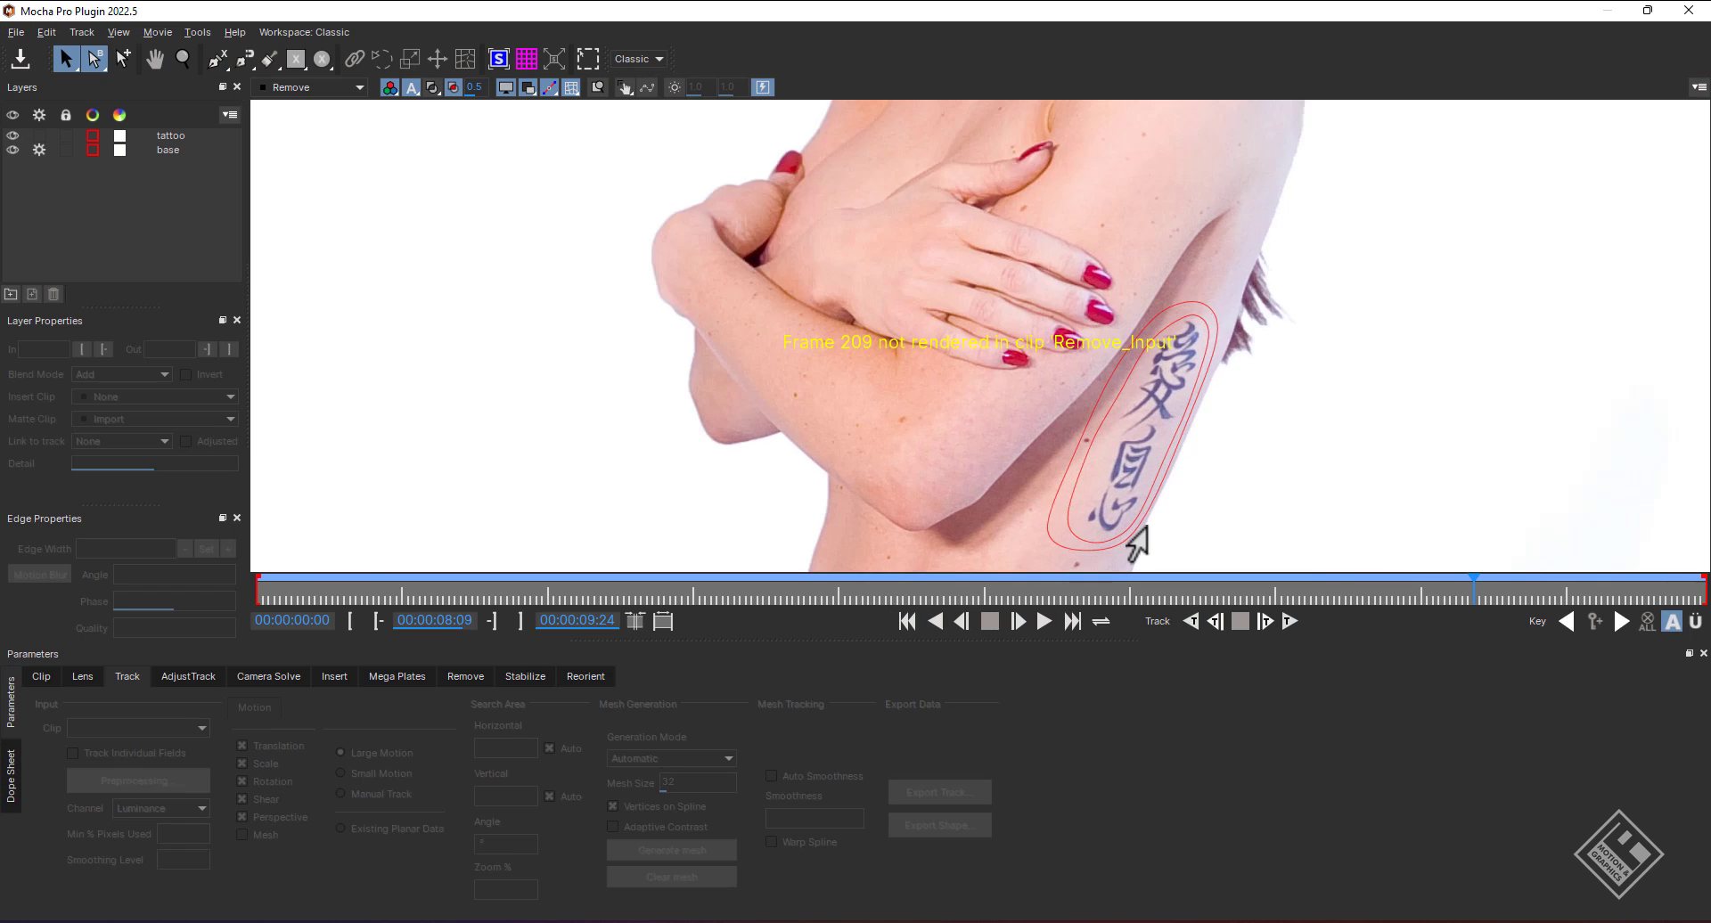
left_click(218, 137)
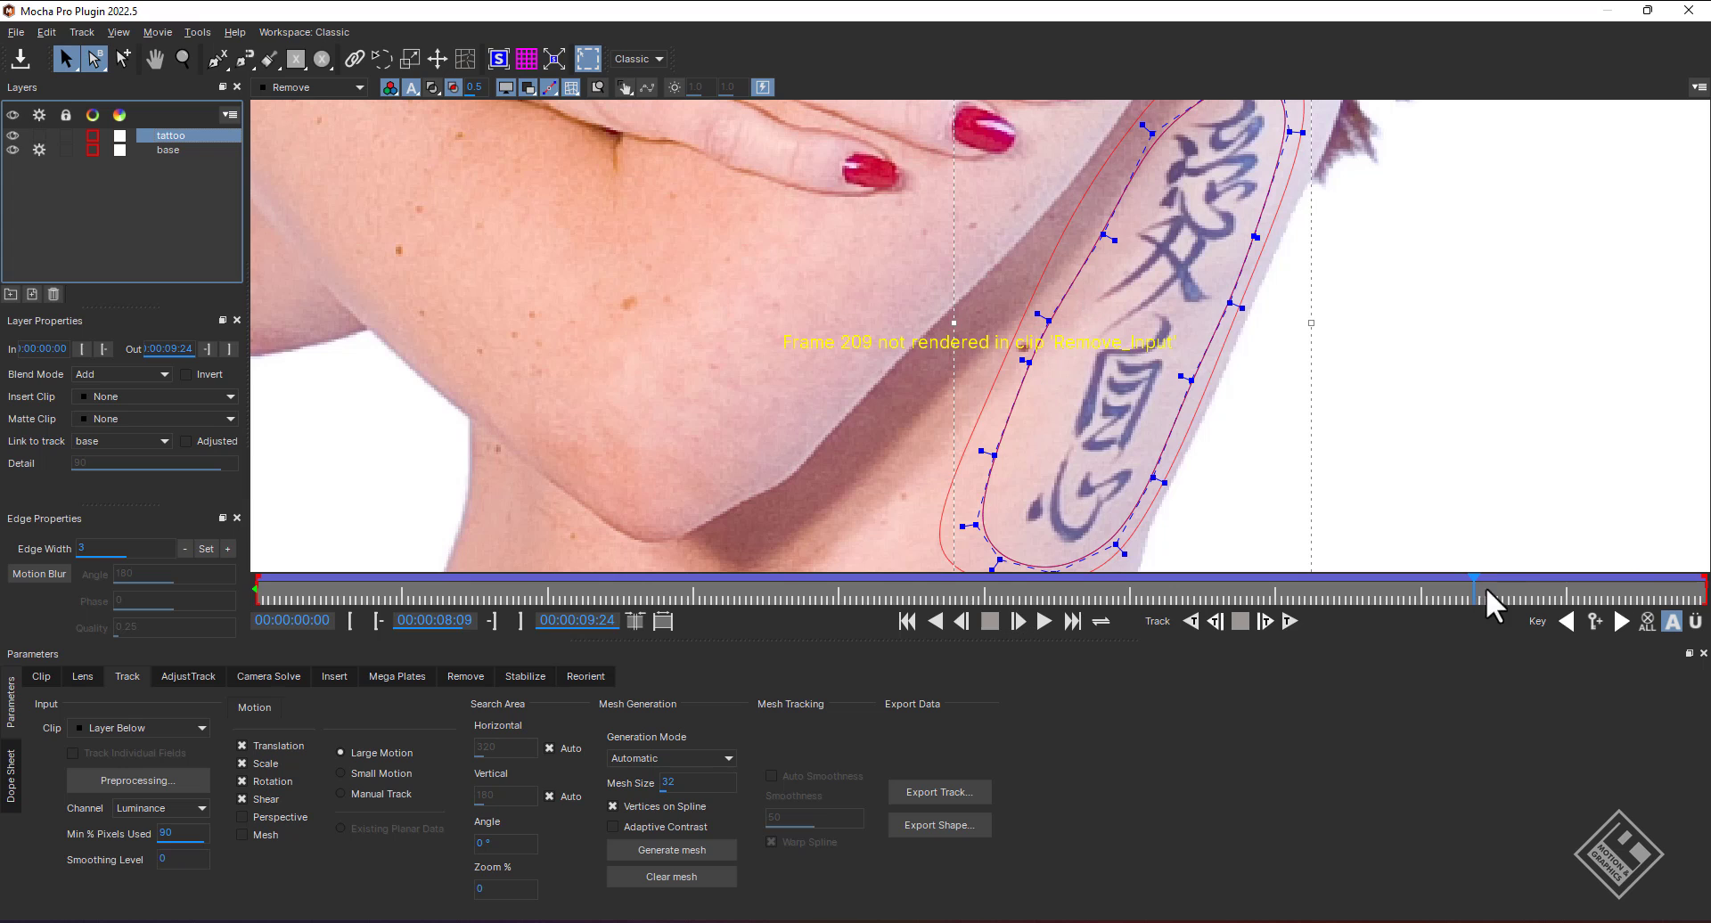
left_click(810, 595)
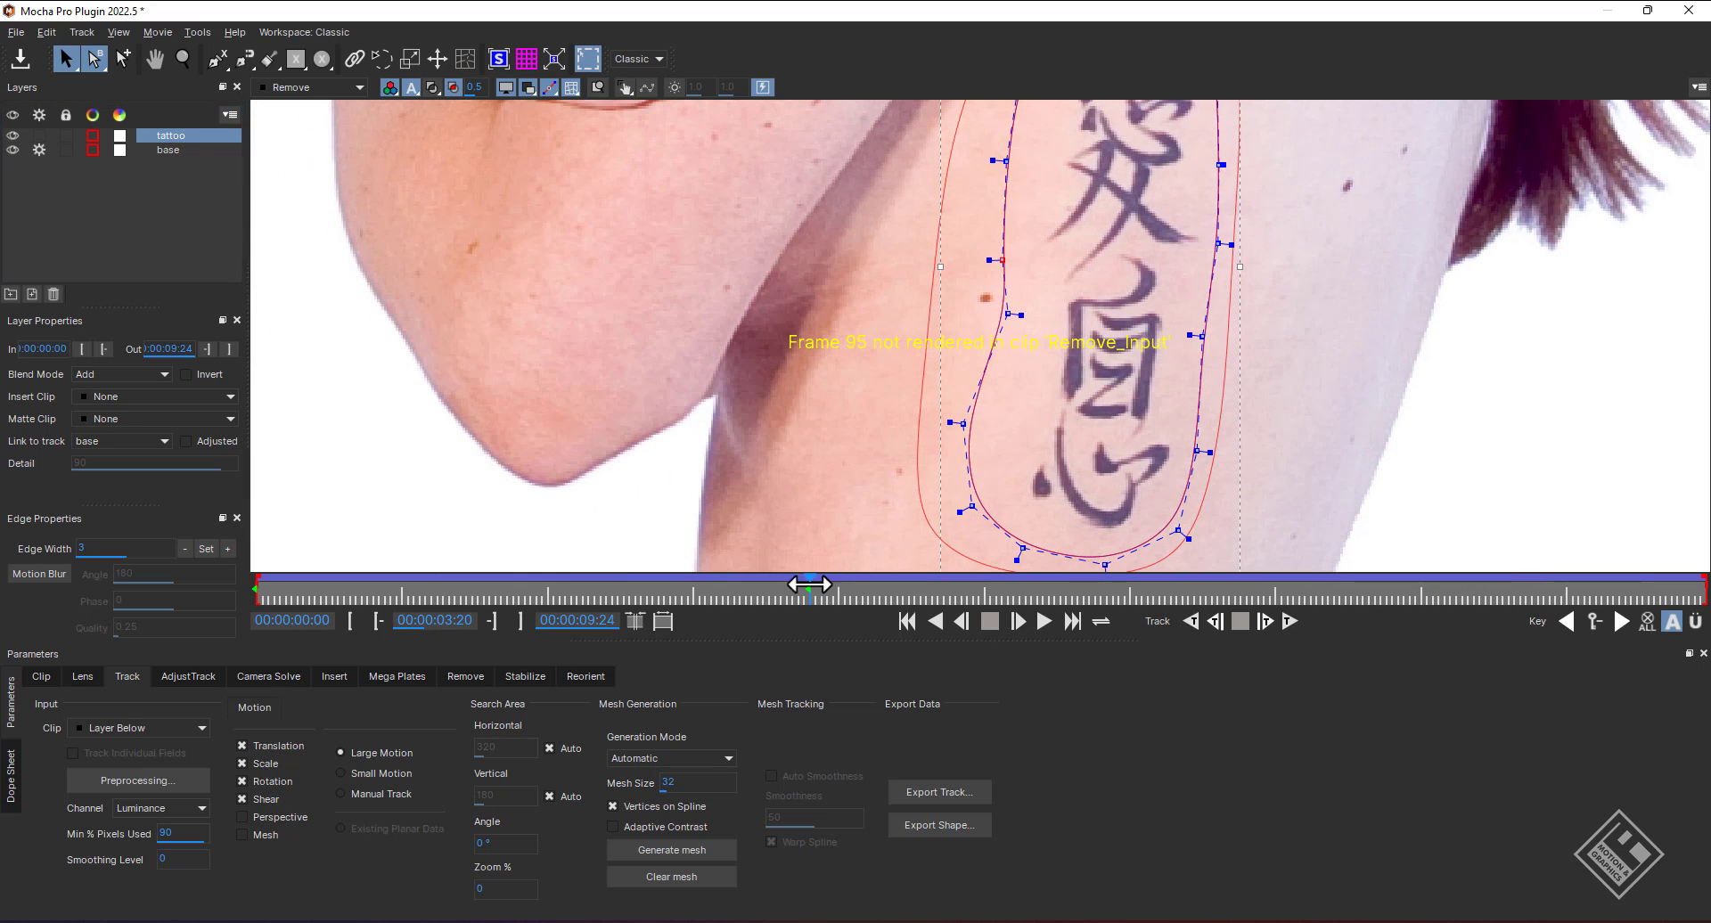
mouse_move(810, 585)
left_mouse_down()
mouse_move(221, 594)
mouse_move(1665, 580)
left_mouse_up()
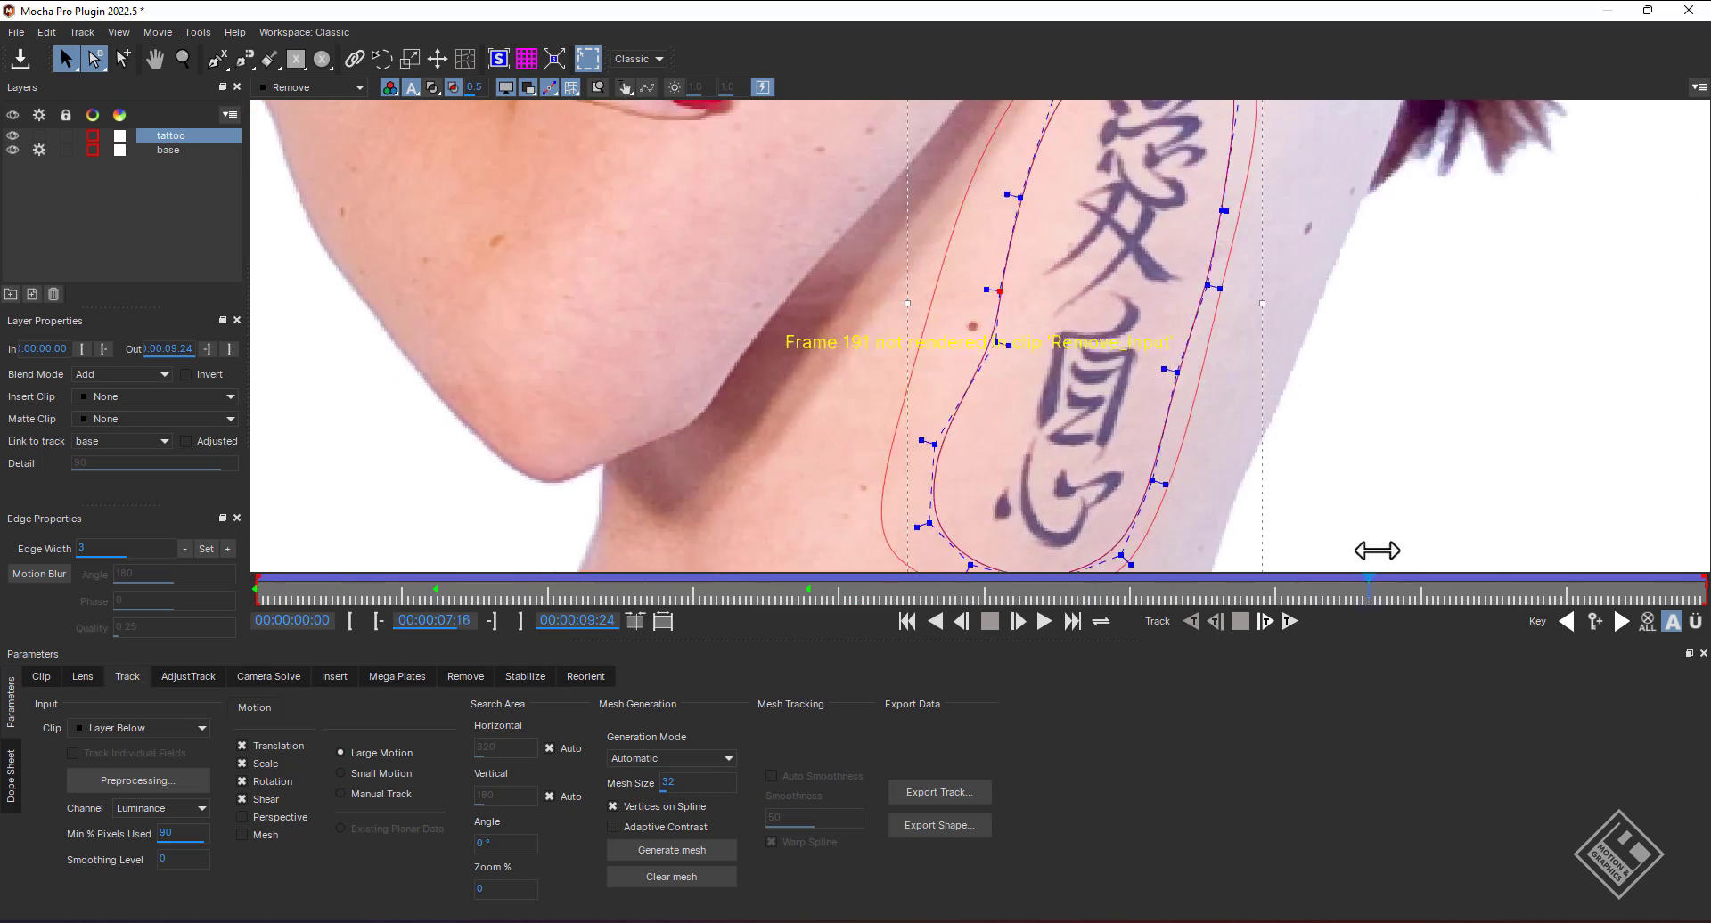
left_click(16, 33)
left_click(34, 357)
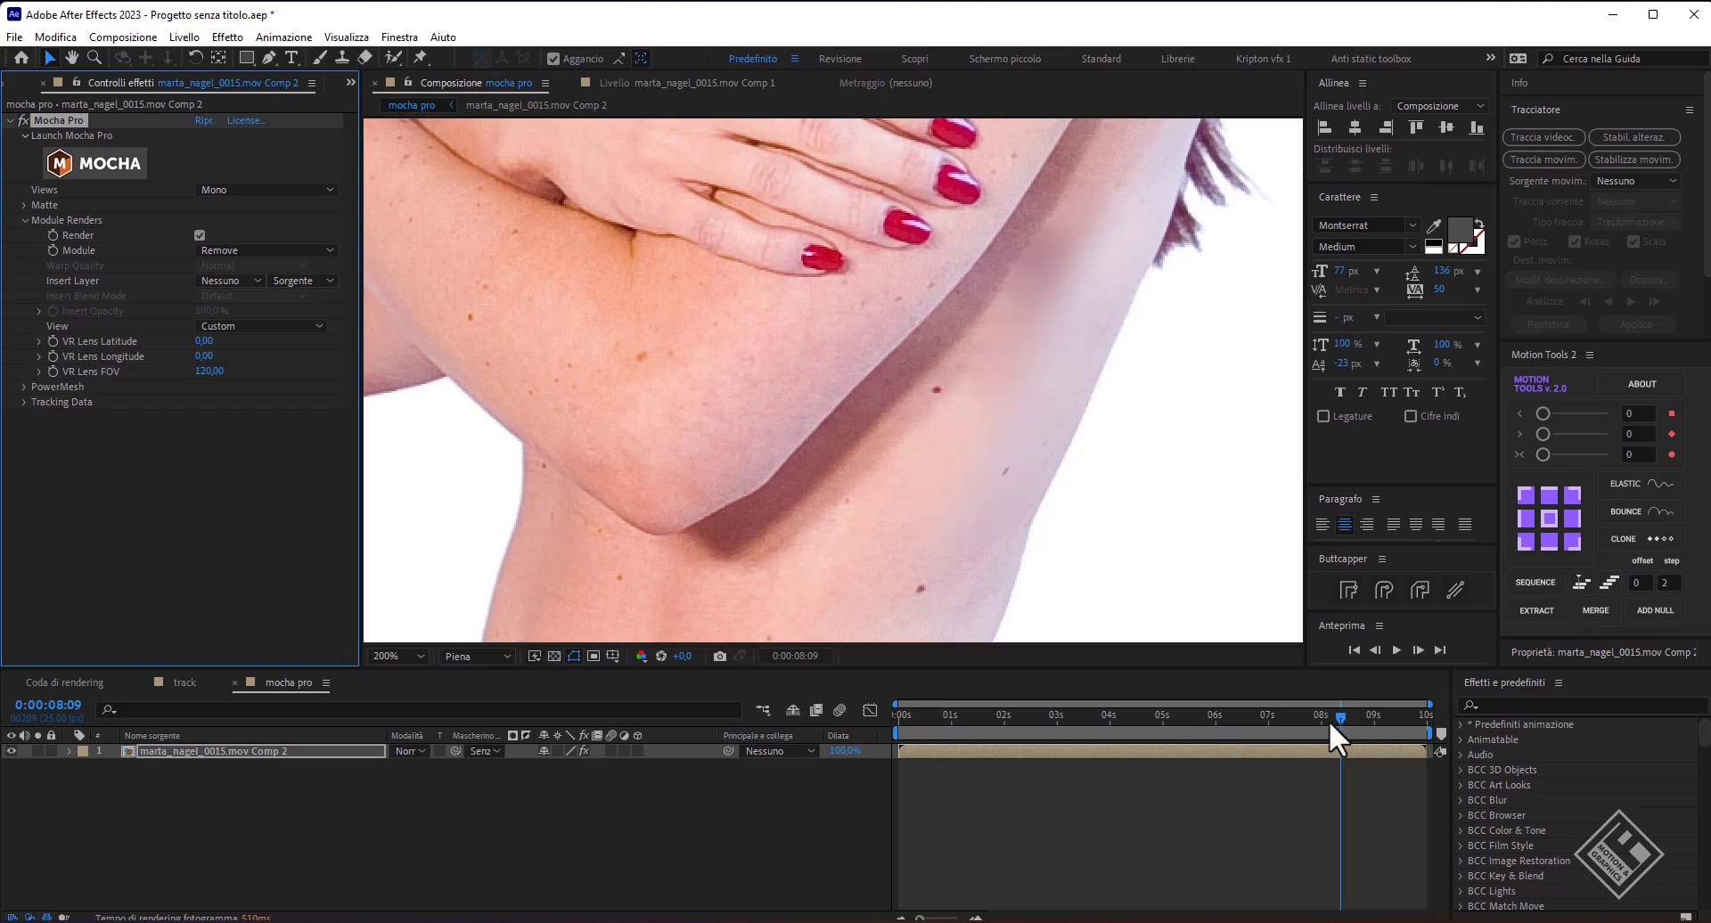
Return to 0:00:00:00, fit the frame in the viewer, and play the whole composition.
left_click_drag(1331, 724, 844, 873)
key("shift+slash")
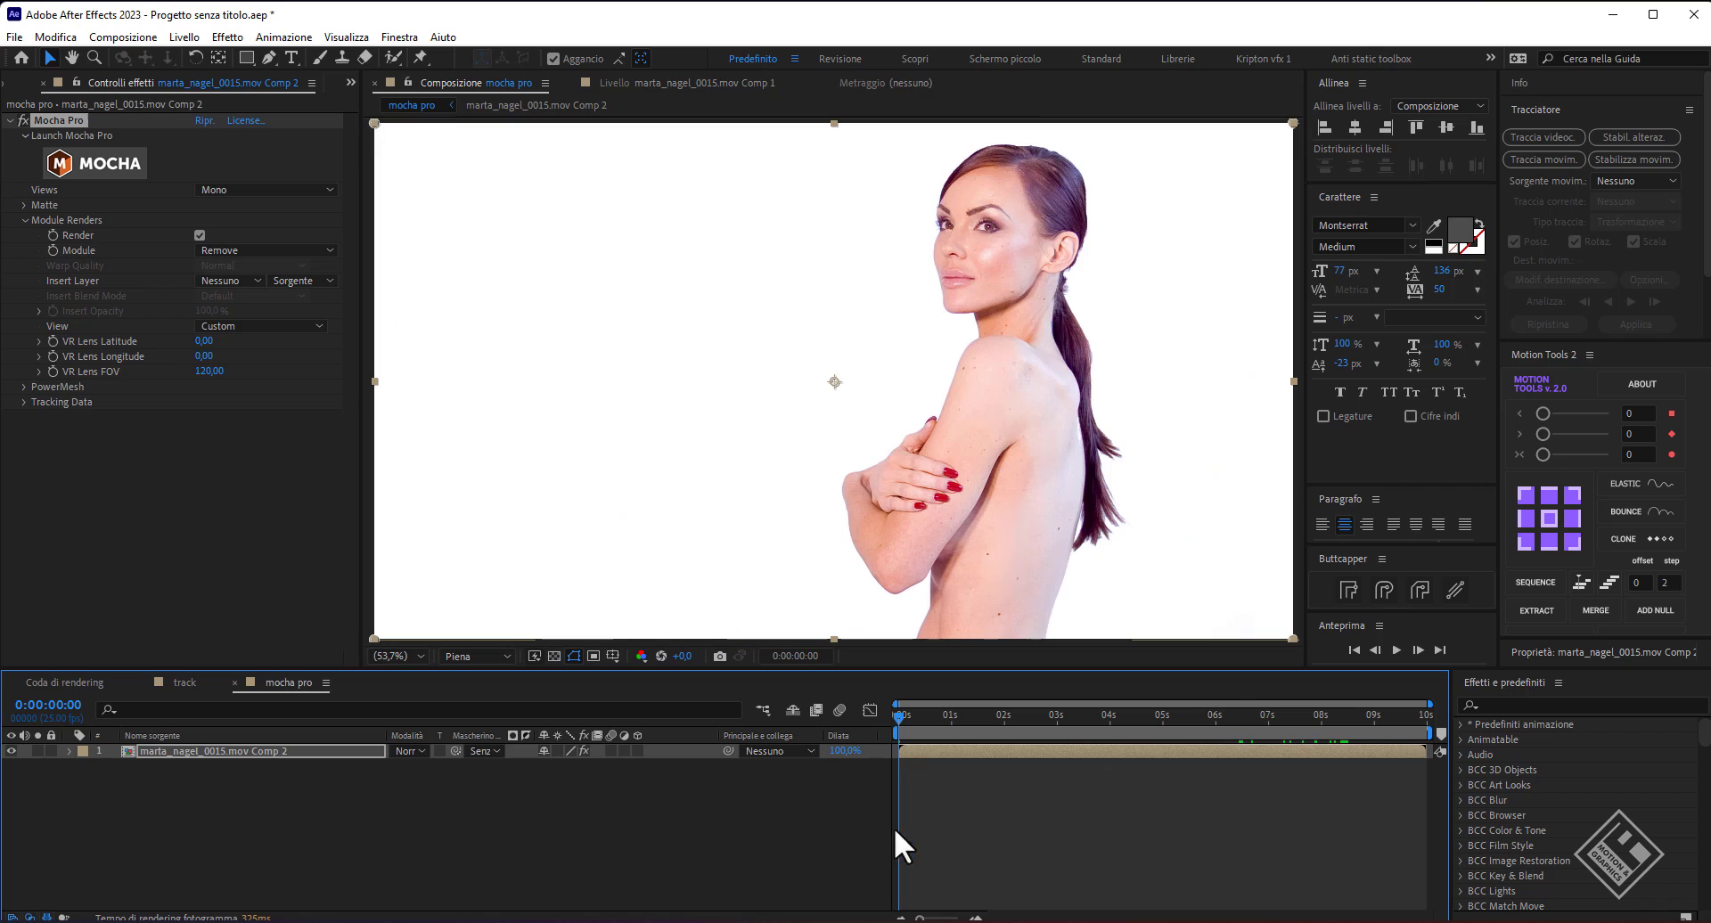
left_click(1396, 650)
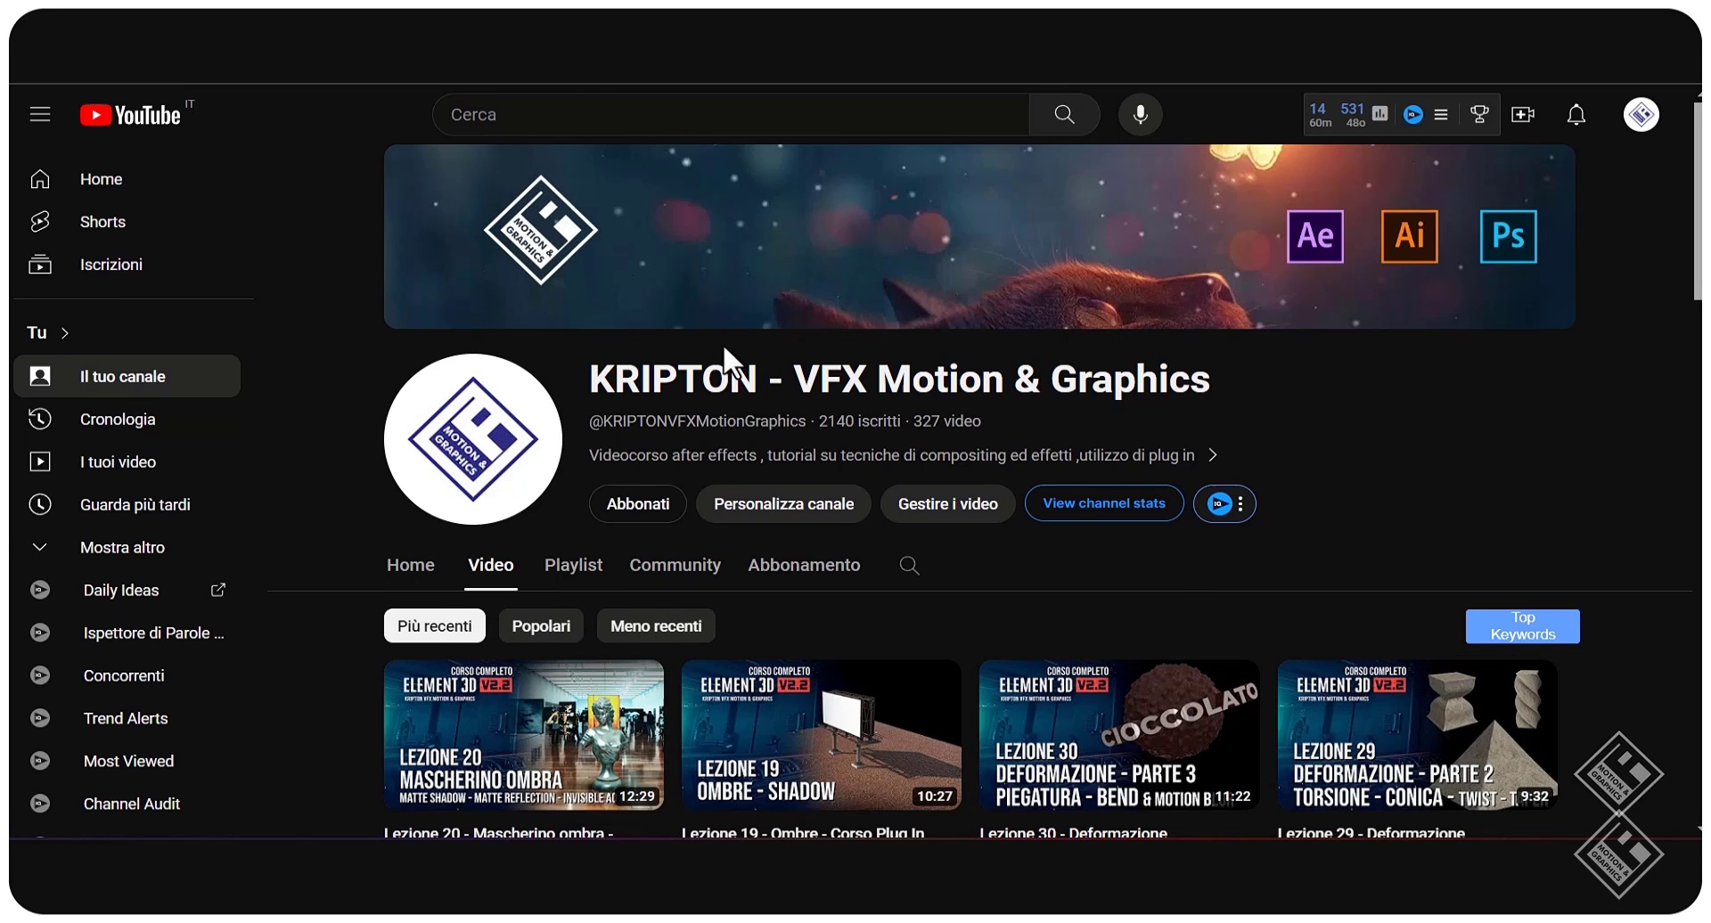
Show the channel's membership offer, the Community Kripton vfx tier at 3,99 €/mese.
left_click(638, 508)
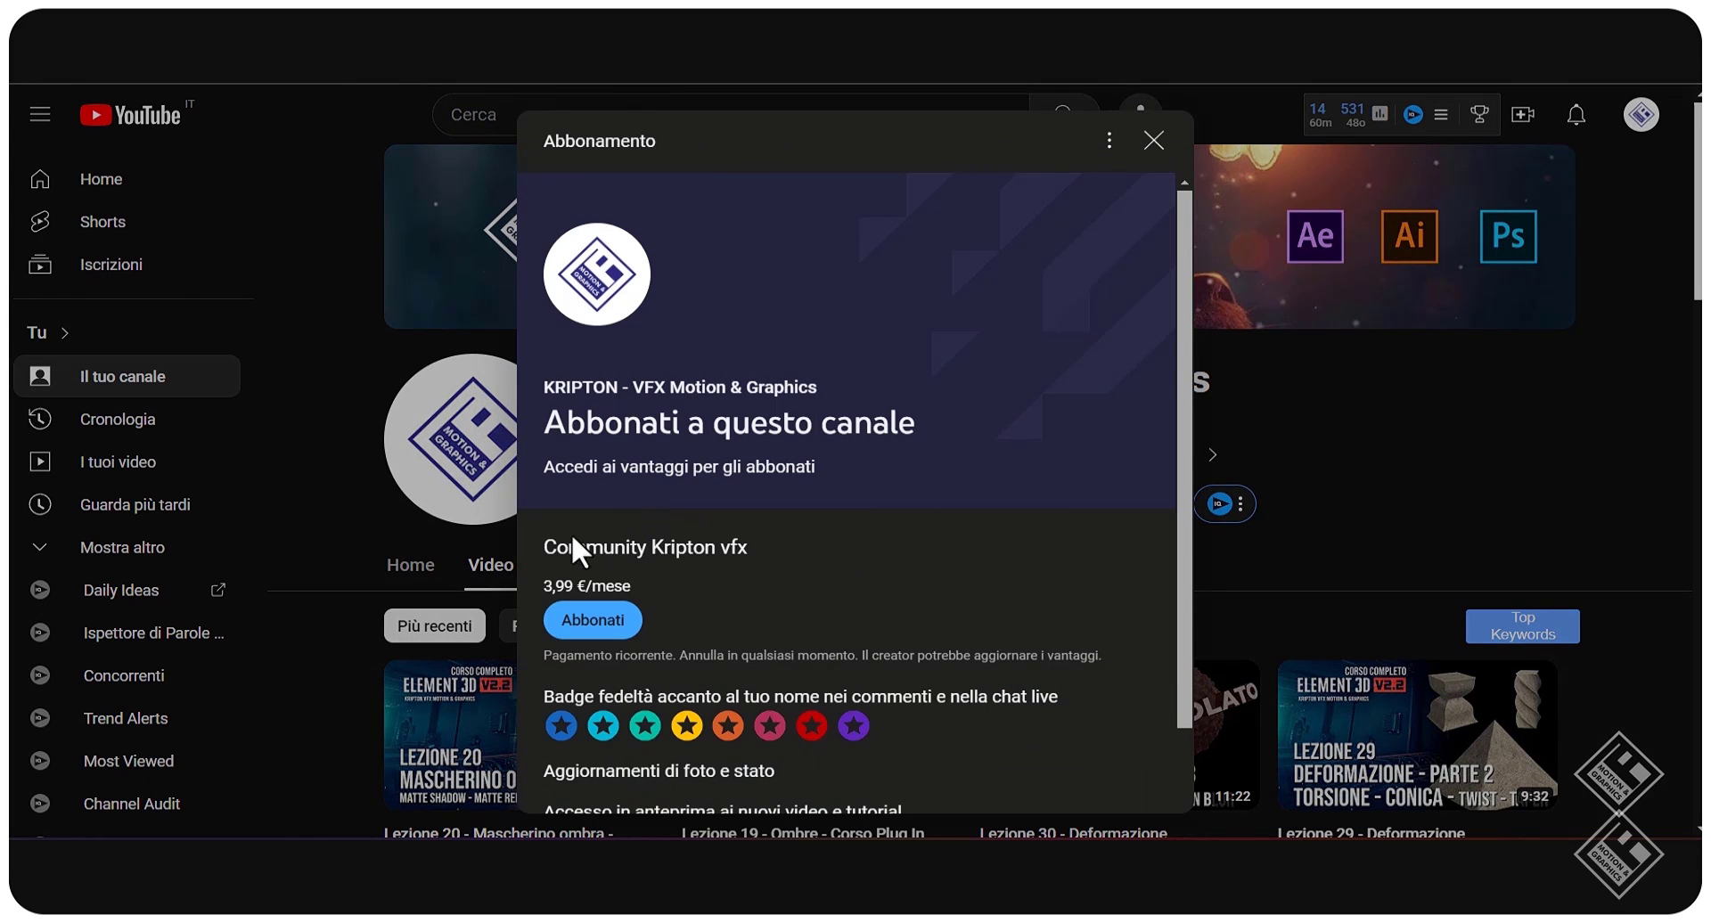